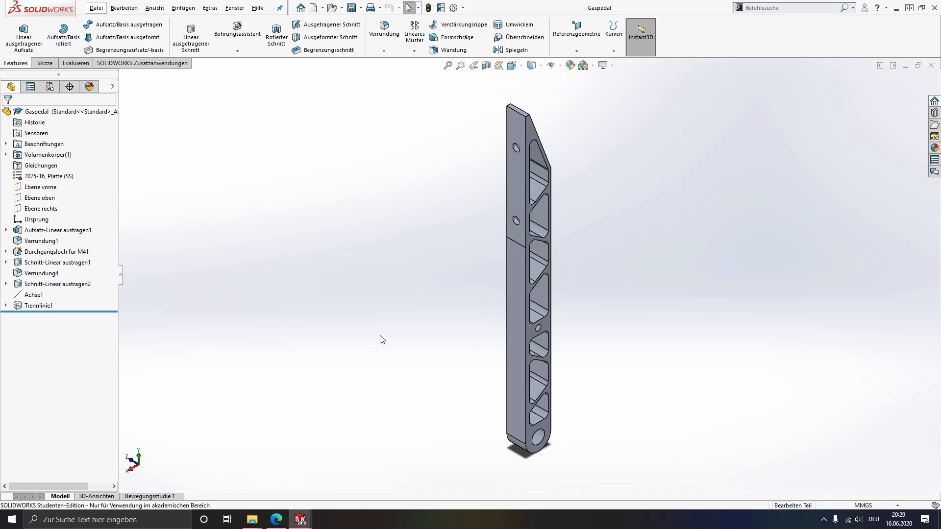
# - Create a drawing from the Gaspedal part on a standard A3 (DIN) sheet with the sheet format displayed
pyautogui.moveTo(545, 325); pyautogui.dragTo(524, 293, button='middle')
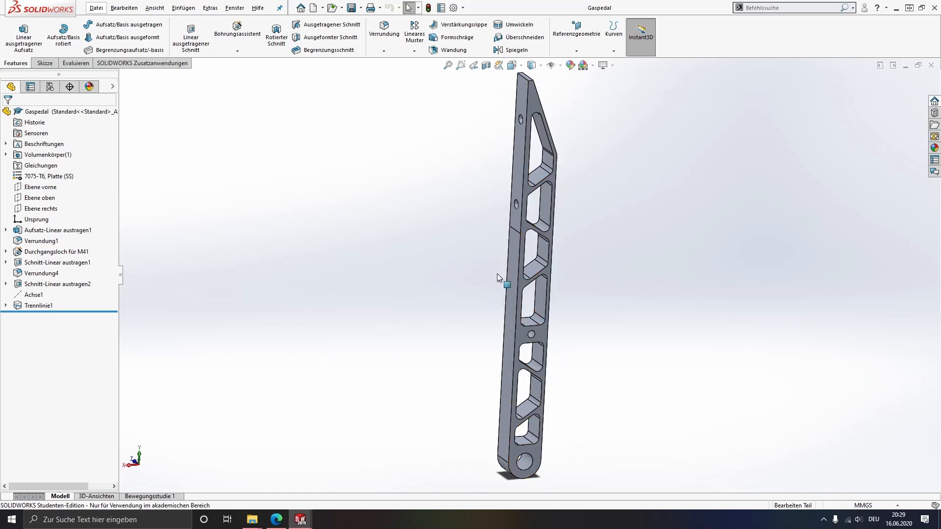
pyautogui.click(323, 8)
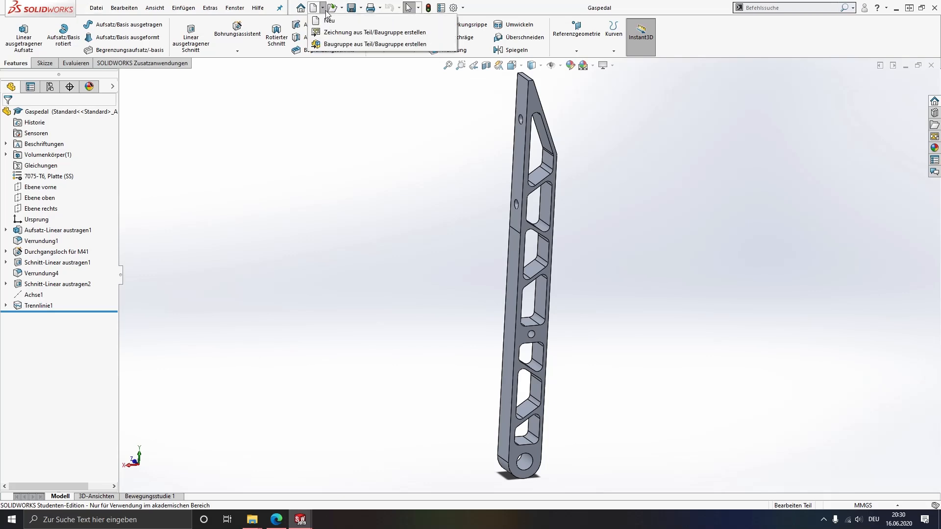
pyautogui.click(343, 32)
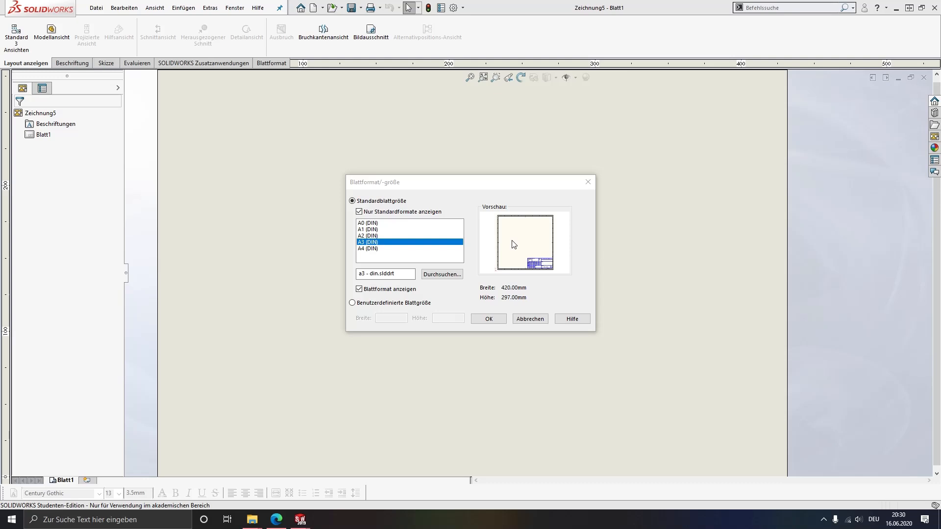
pyautogui.click(490, 319)
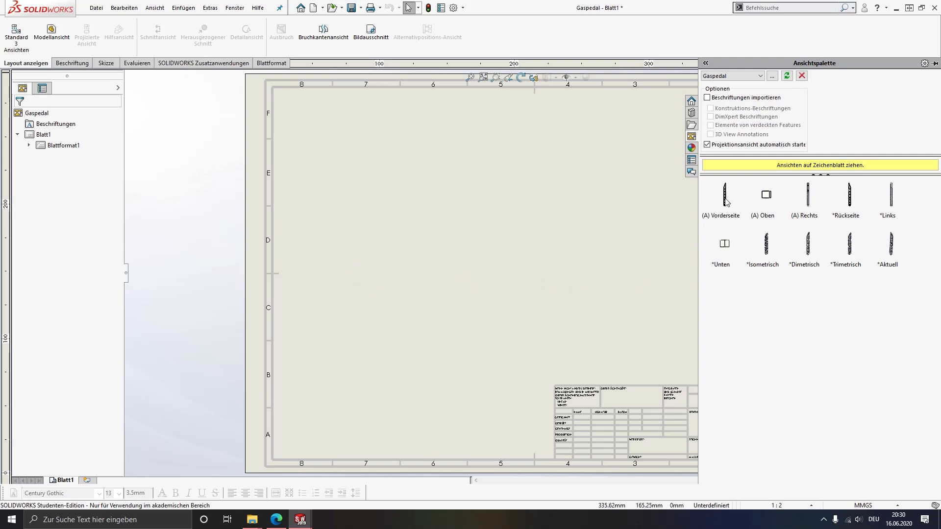
# - Place the part's front view (Vorderseite) on the sheet and add the projected right side view beside it
pyautogui.moveTo(727, 199); pyautogui.dragTo(343, 258)
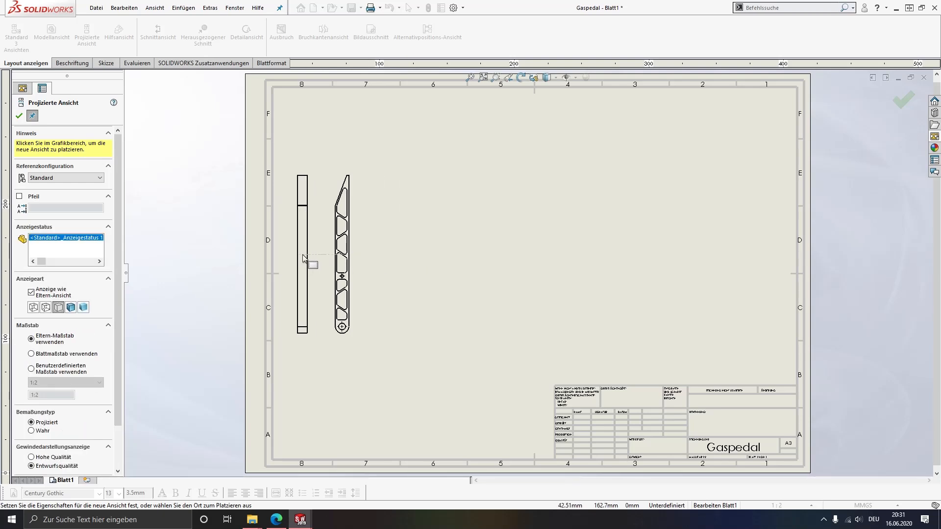
pyautogui.click(380, 262)
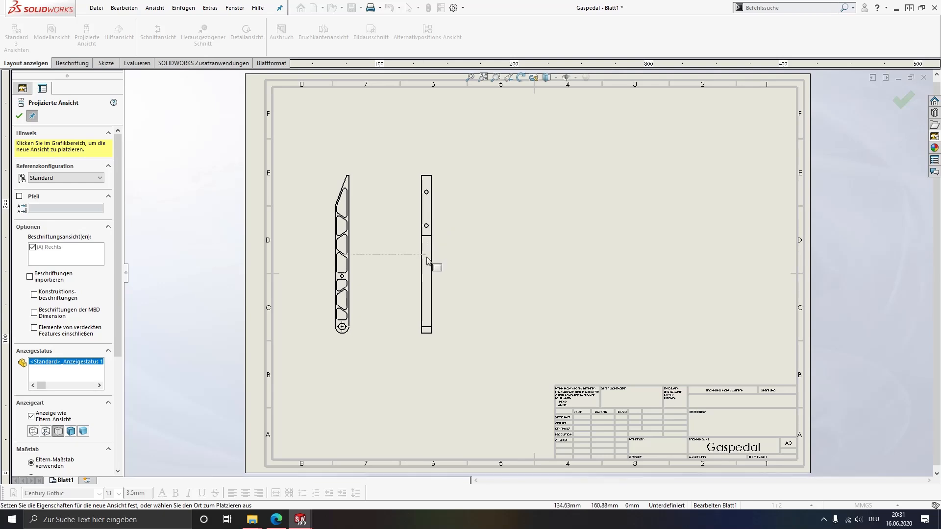
pyautogui.click(427, 348)
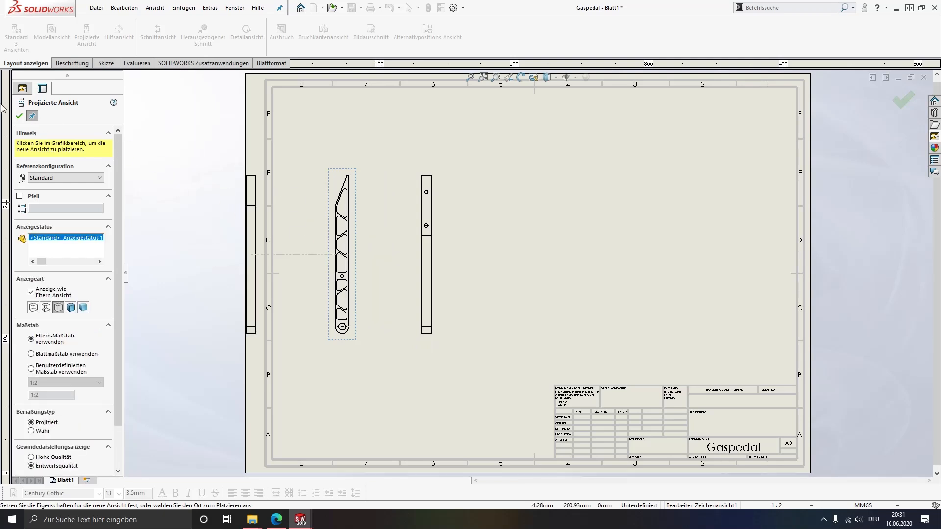
pyautogui.click(19, 116)
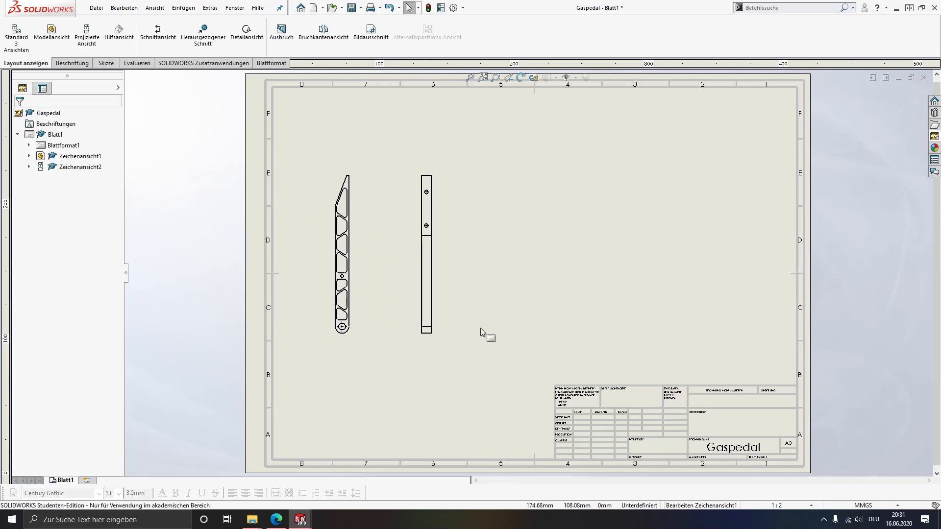
# - Set the sheet scale to 1:1 and move the front and side views lower to fit within the frame
pyautogui.click(795, 512)
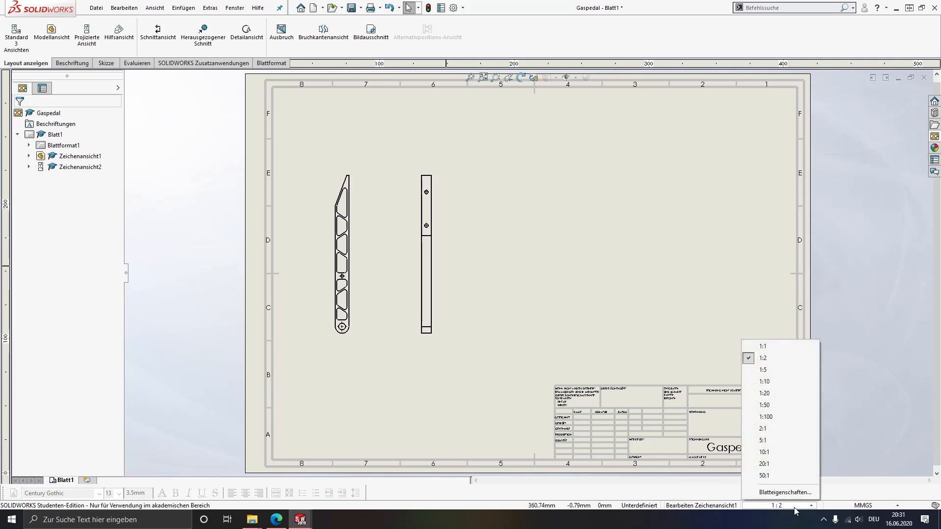
pyautogui.click(759, 343)
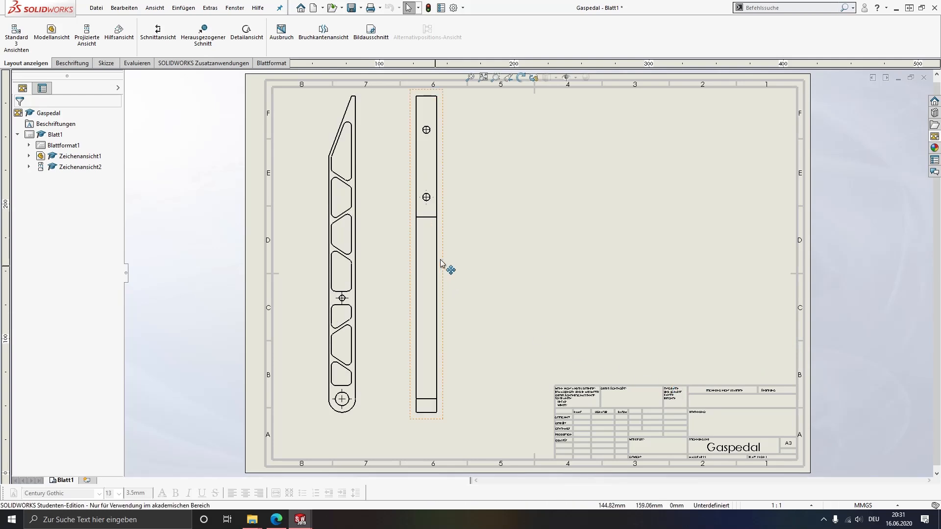
pyautogui.moveTo(442, 261)
pyautogui.mouseDown()
pyautogui.moveTo(485, 288)
pyautogui.moveTo(451, 285)
pyautogui.mouseUp()
pyautogui.moveTo(340, 418); pyautogui.dragTo(340, 435)
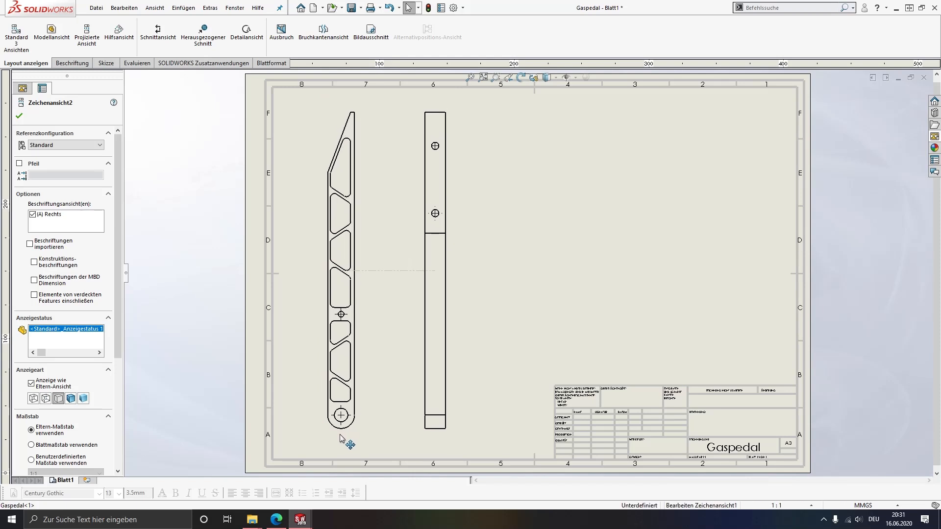
pyautogui.click(531, 271)
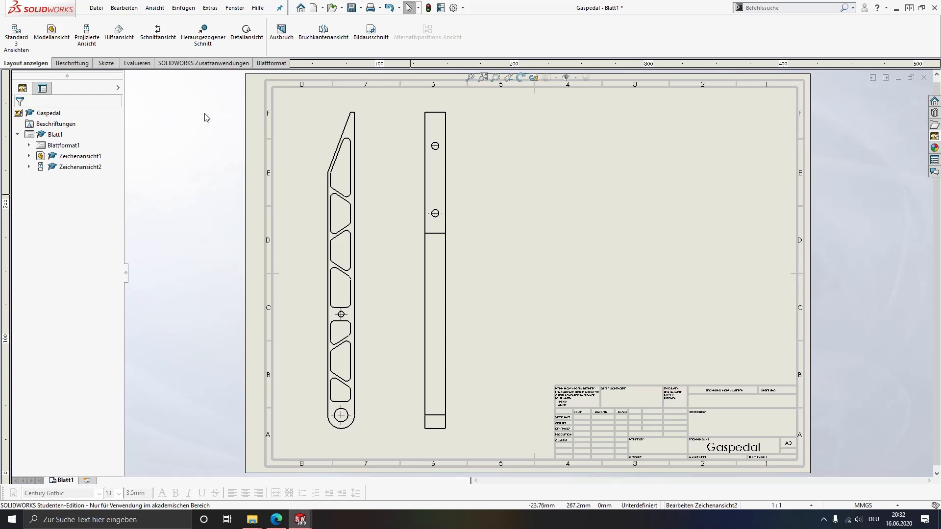
# - Create a section view with a vertical cutting line through the side view's hole centres, placed to the right of that view
pyautogui.click(158, 44)
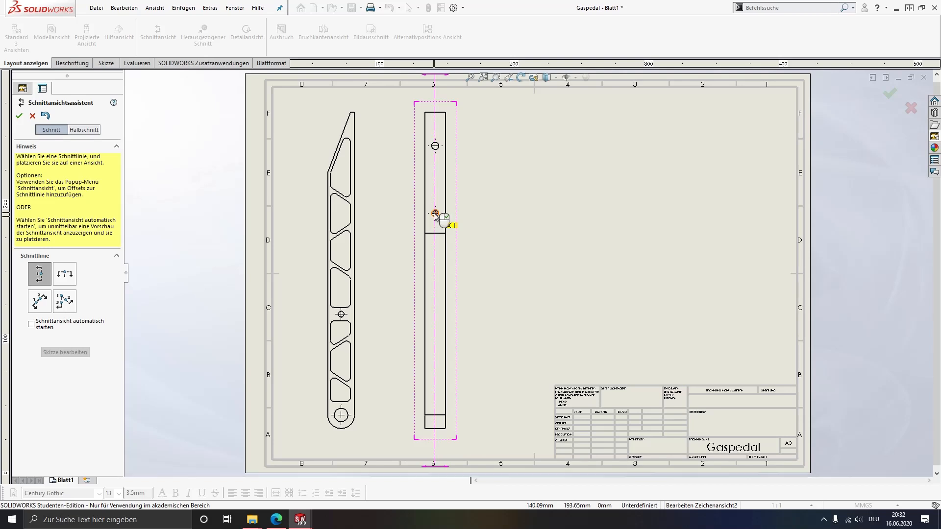
pyautogui.click(435, 214)
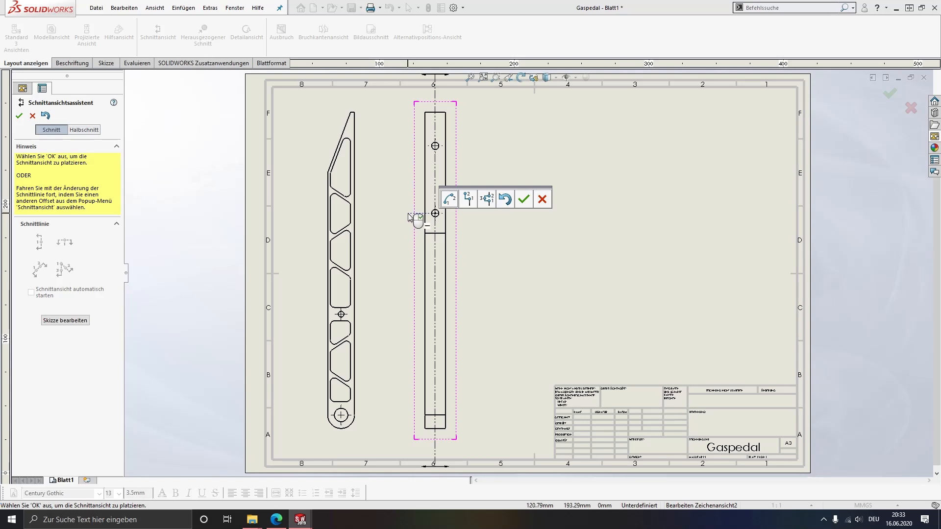
pyautogui.click(524, 199)
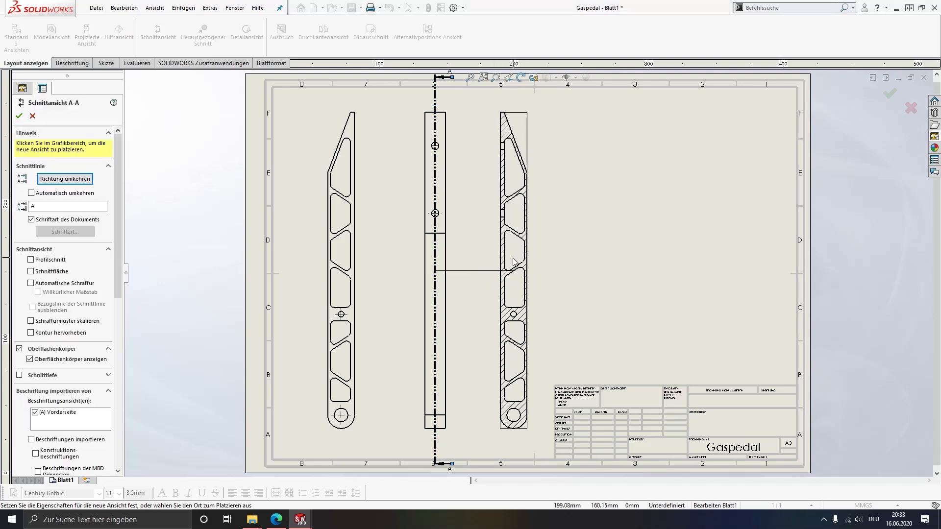
pyautogui.click(508, 261)
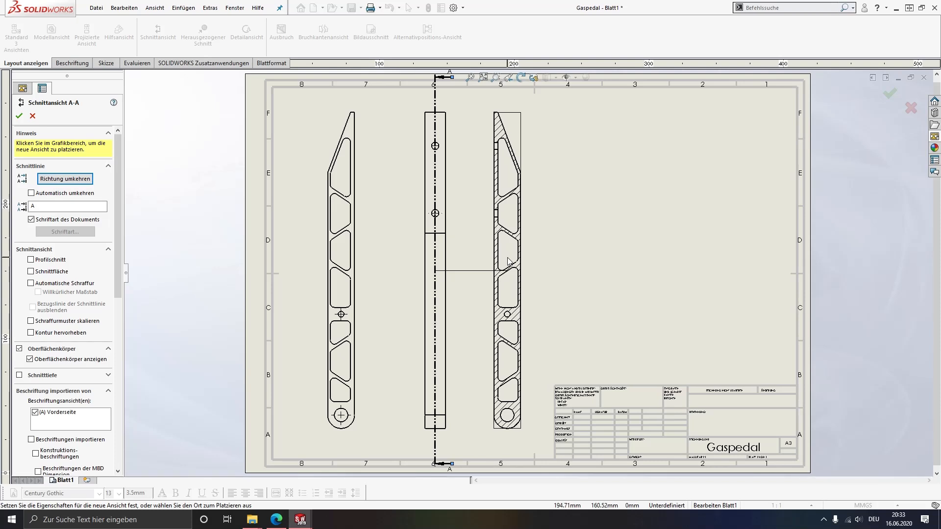
pyautogui.scroll(-5, 500, 149)
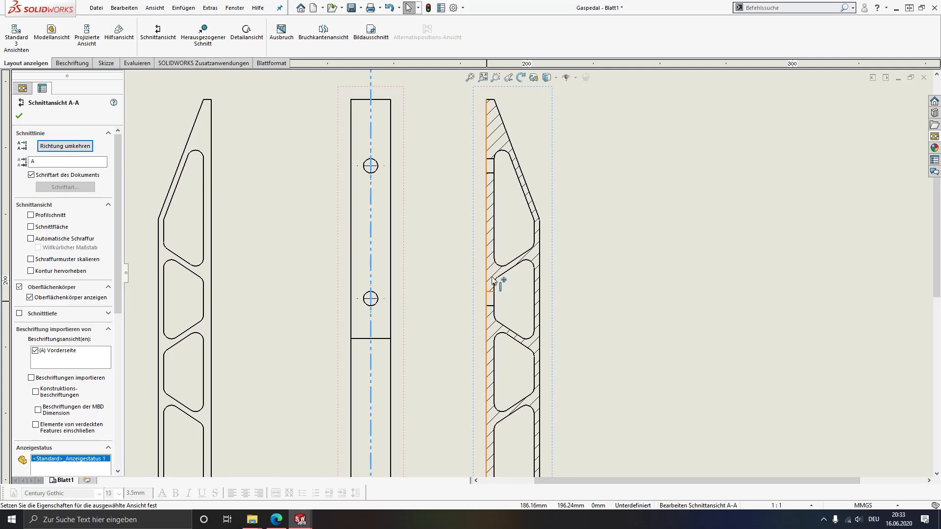
pyautogui.scroll(3, 500, 258)
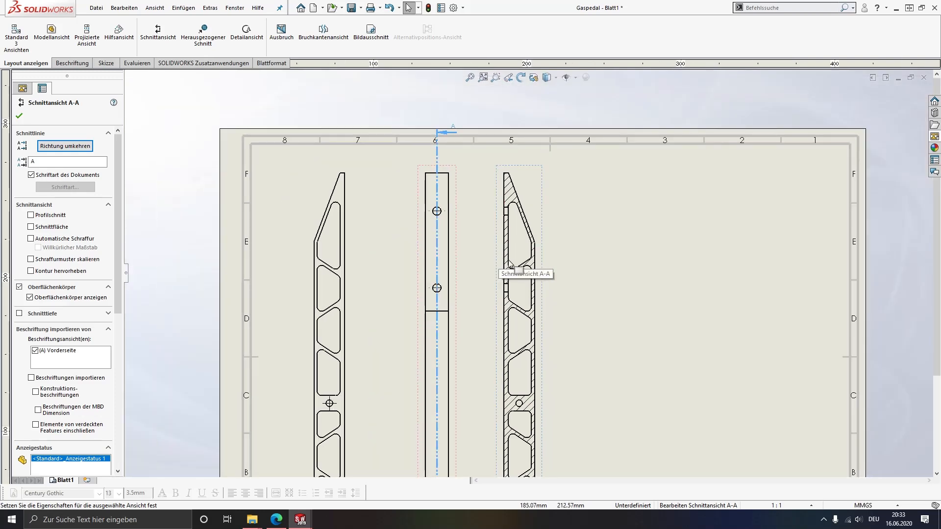
pyautogui.moveTo(557, 348); pyautogui.dragTo(559, 268, button='middle')
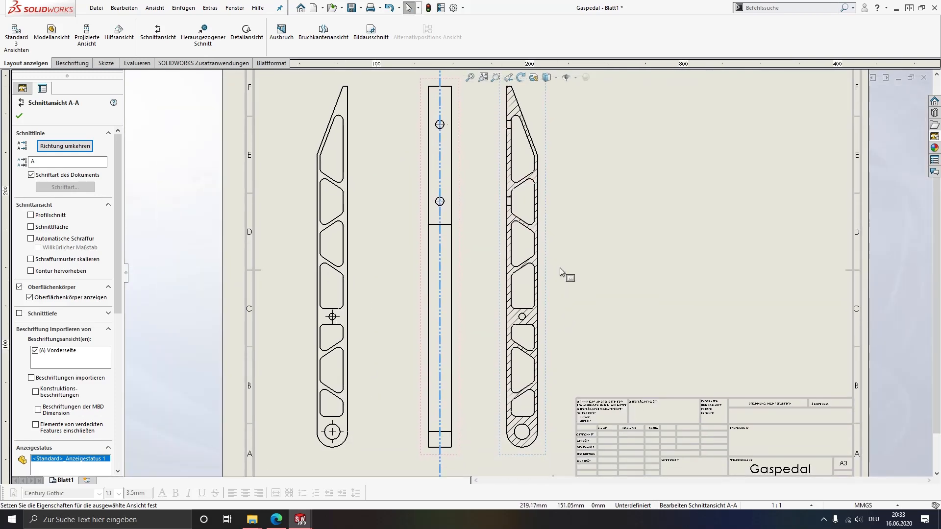
pyautogui.click(560, 319)
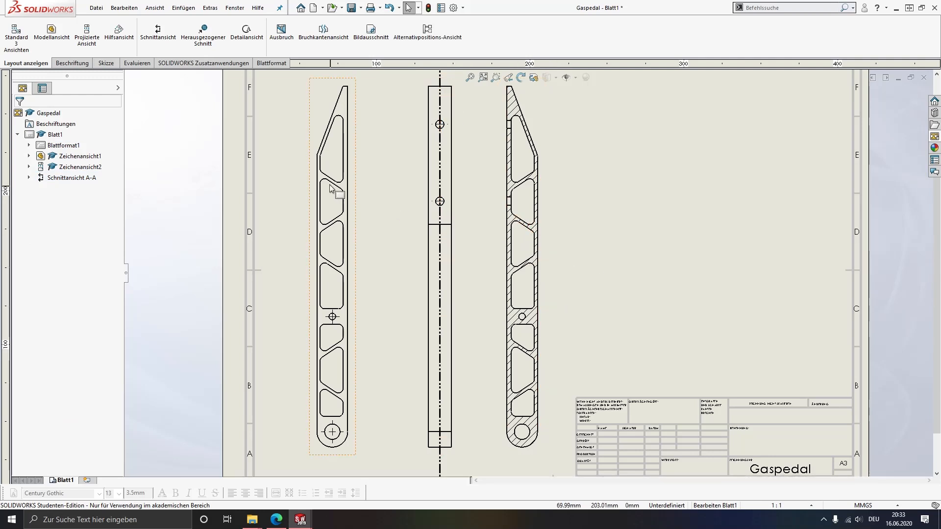
# - Start a detail view by sketching a circle around the small rounded bend on the front view's outer edge, below the slanted section
pyautogui.scroll(-3, 330, 179)
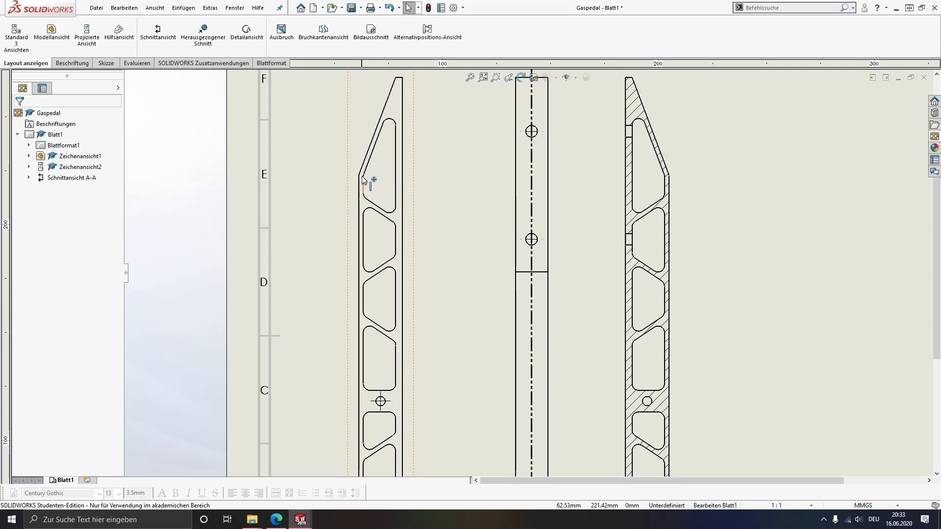
pyautogui.scroll(-6, 367, 174)
pyautogui.scroll(-5, 431, 215)
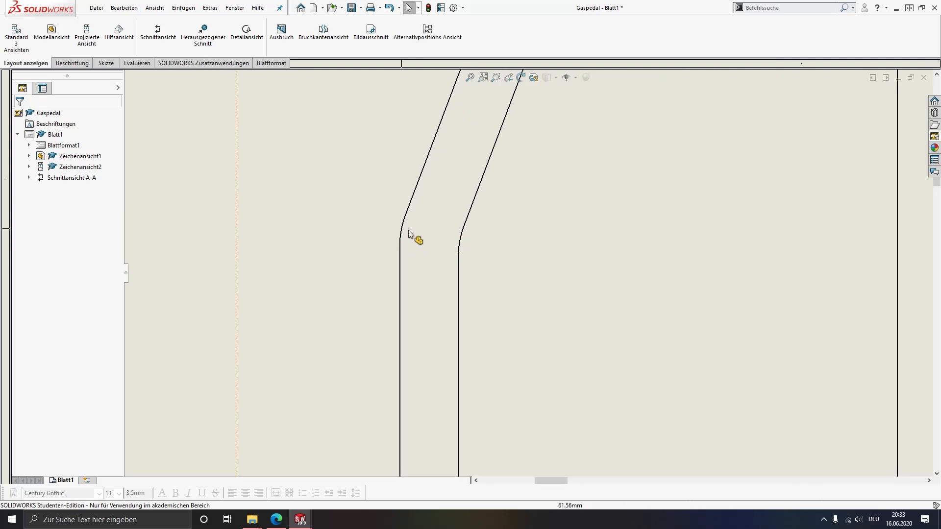
pyautogui.scroll(4, 456, 267)
pyautogui.scroll(3, 522, 277)
pyautogui.keyDown('ctrl'); pyautogui.moveTo(578, 301); pyautogui.dragTo(490, 241, button='middle'); pyautogui.keyUp('ctrl')
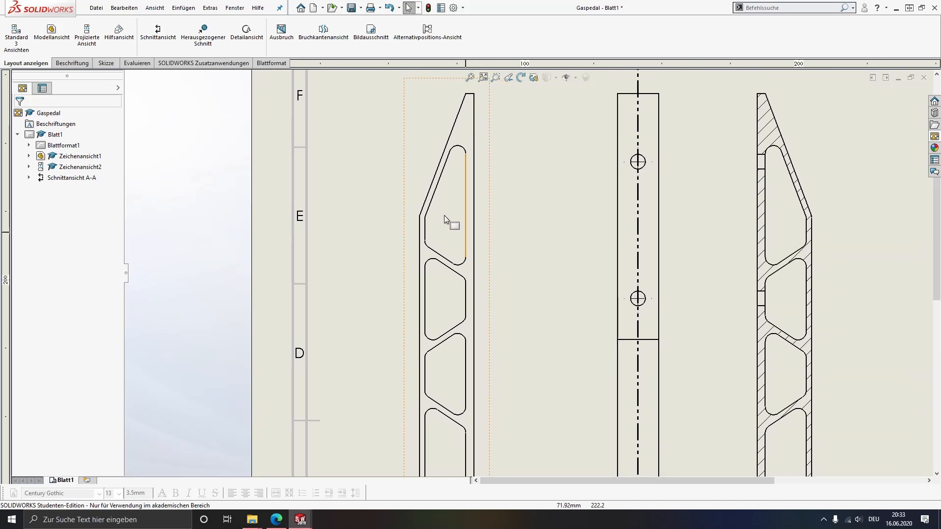
pyautogui.scroll(-6, 442, 210)
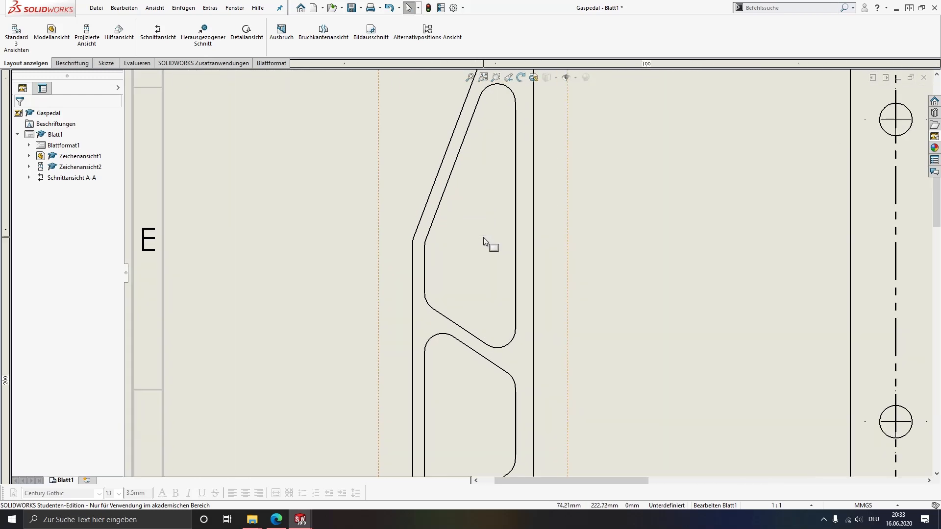
pyautogui.scroll(-2, 470, 240)
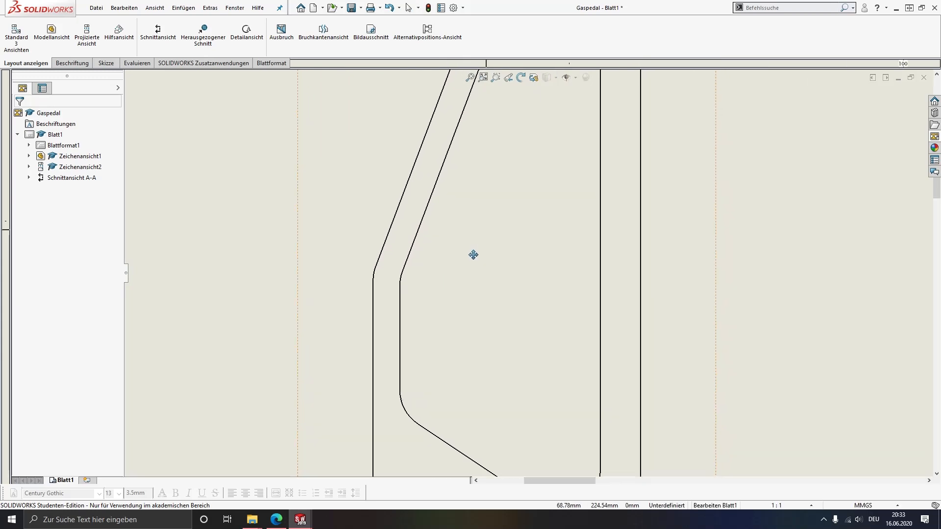
pyautogui.click(246, 46)
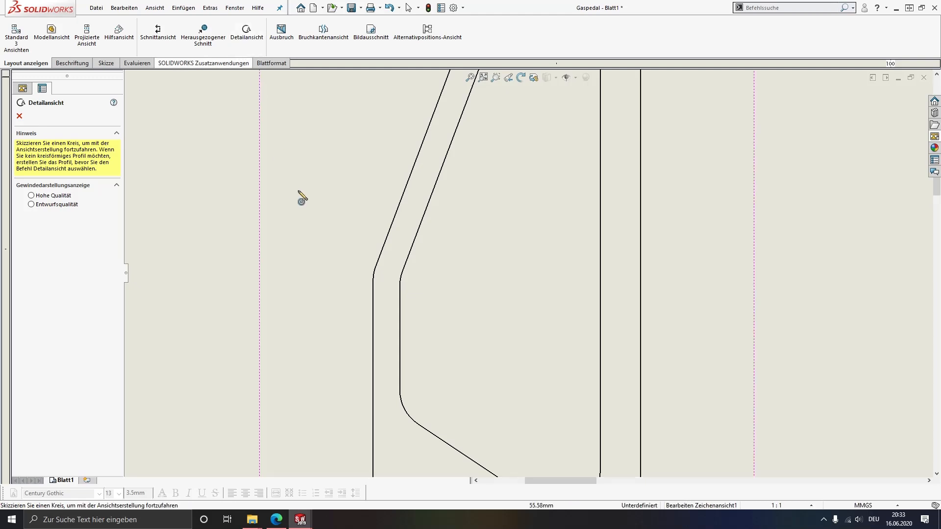
pyautogui.click(387, 274)
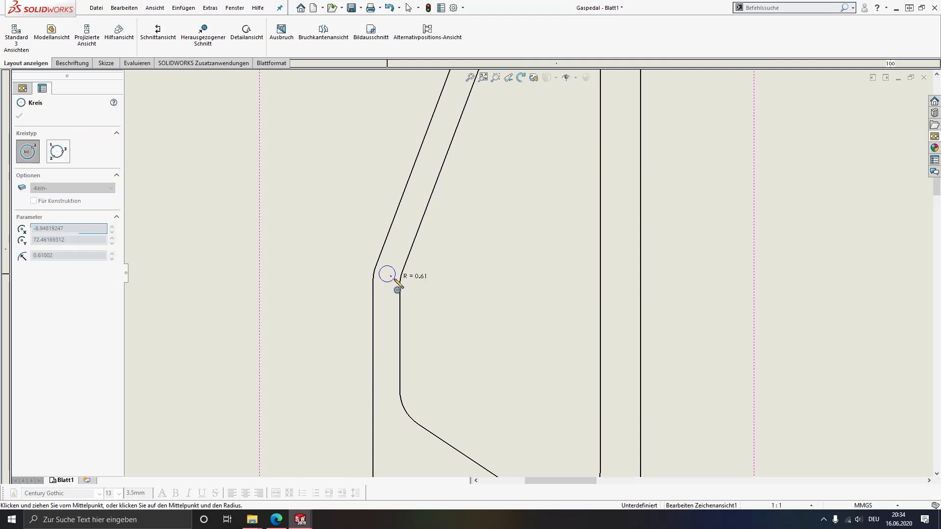
pyautogui.click(417, 305)
# - Set the detail view to a custom scale of 10:1
pyautogui.scroll(8, 445, 300)
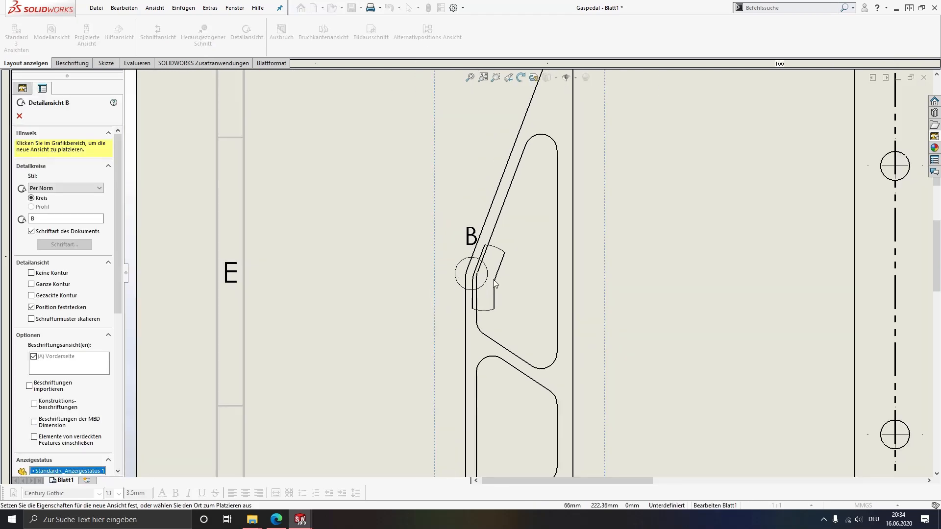
pyautogui.scroll(5, 658, 304)
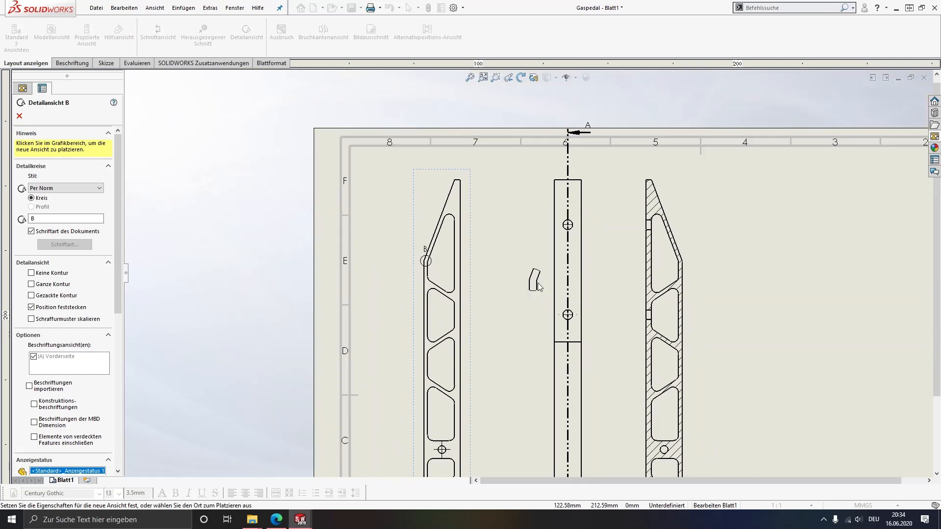
pyautogui.moveTo(599, 264); pyautogui.dragTo(585, 258, button='middle')
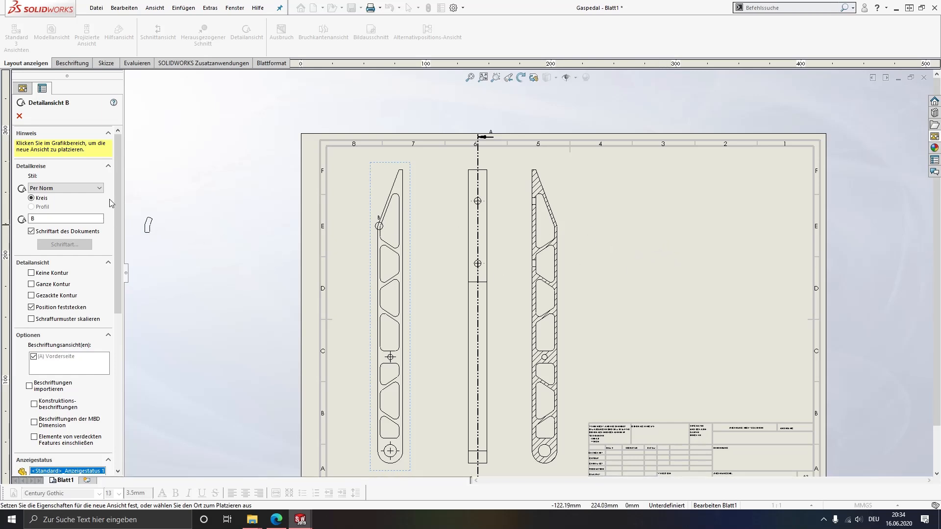
pyautogui.moveTo(118, 203); pyautogui.dragTo(118, 253)
pyautogui.scroll(-6, 115, 293)
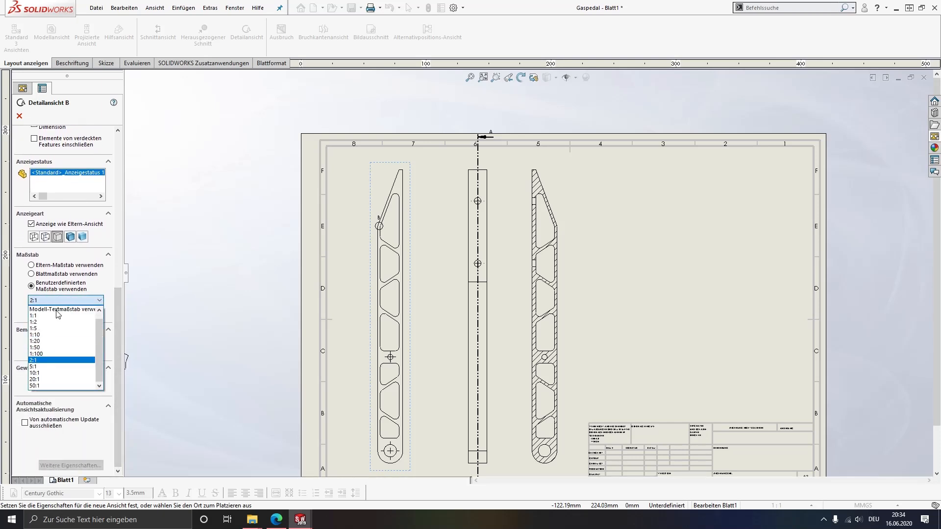
pyautogui.click(49, 367)
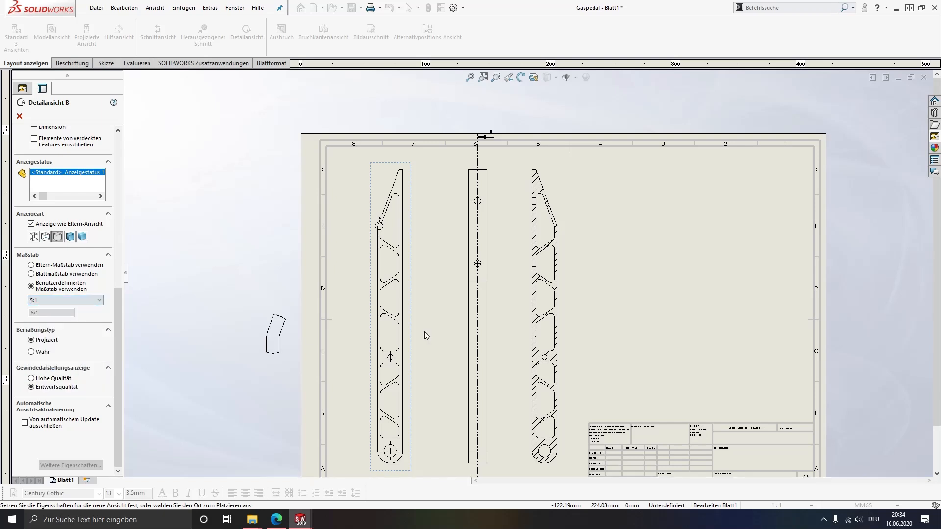
pyautogui.click(49, 300)
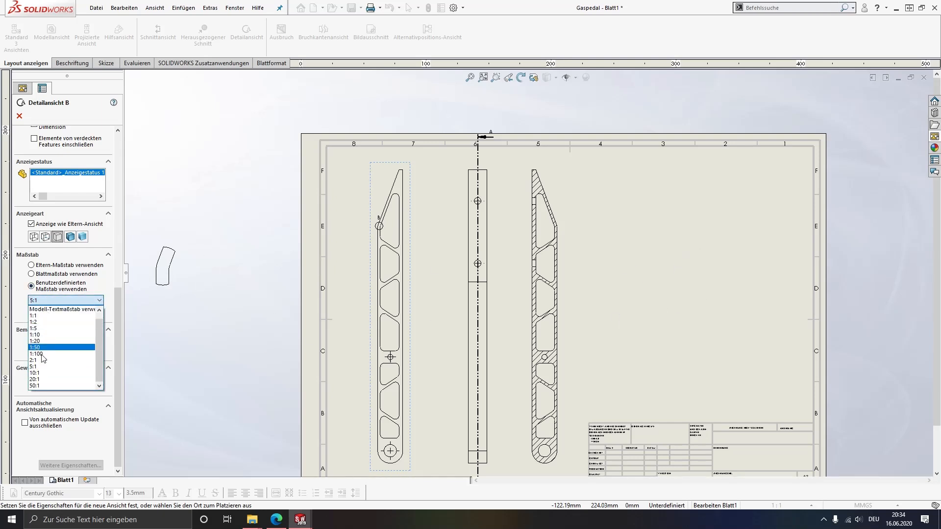
pyautogui.click(43, 374)
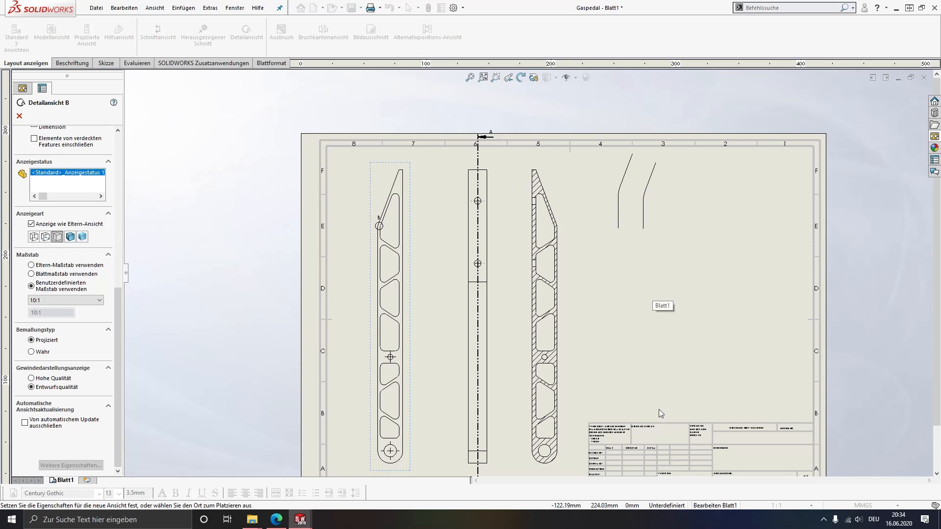
pyautogui.keyDown('ctrl'); pyautogui.moveTo(658, 406); pyautogui.dragTo(647, 342, button='middle'); pyautogui.keyUp('ctrl')
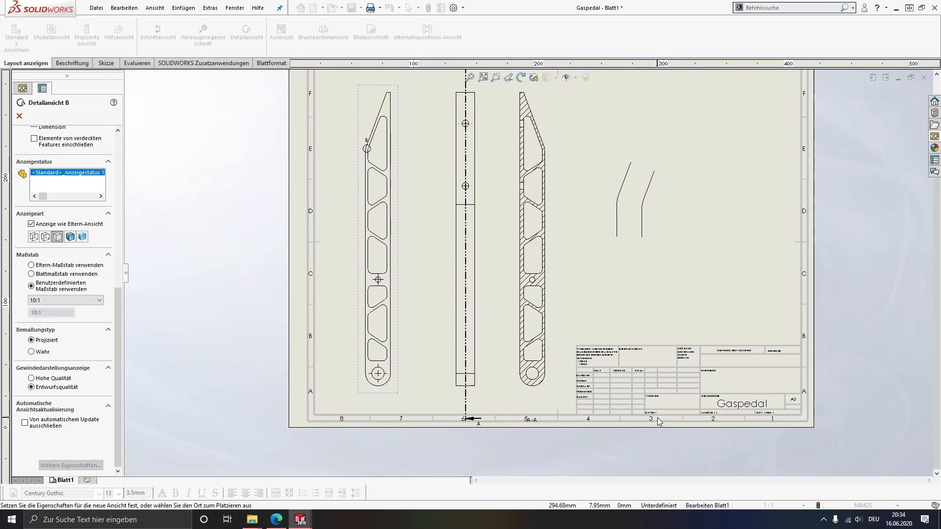
# - Place the 10:1 detail view in the open sheet area beside the section view, above the title block
pyautogui.click(666, 419)
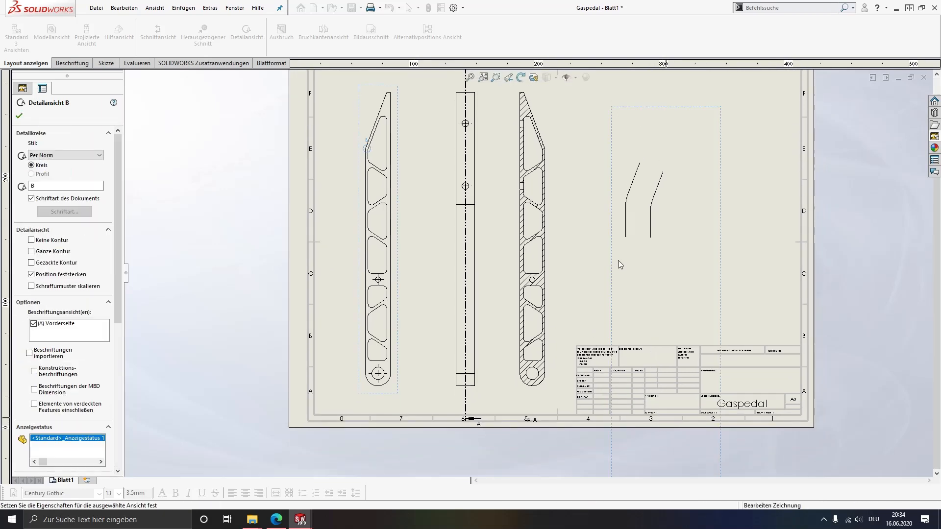
pyautogui.press('Escape')
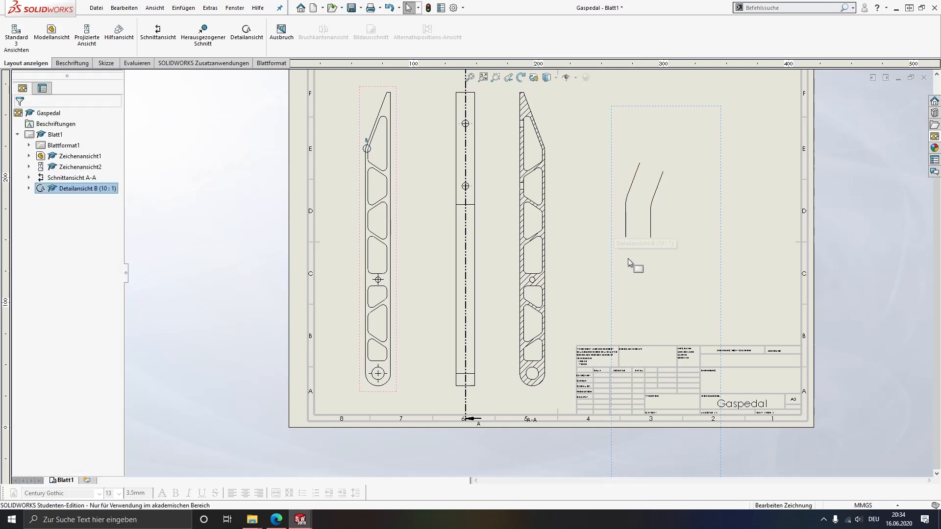
pyautogui.click(663, 316)
# - Move the detail view's label "B (10 : 1)" up from the title block to just below the enlarged bend
pyautogui.scroll(4, 659, 323)
pyautogui.moveTo(638, 357); pyautogui.dragTo(637, 316, button='middle')
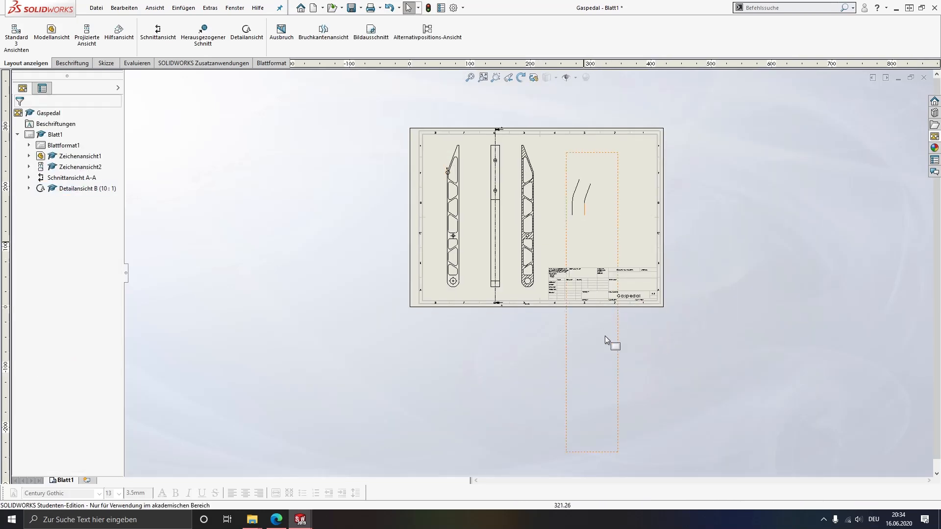
pyautogui.scroll(-2, 593, 460)
pyautogui.moveTo(607, 457); pyautogui.dragTo(592, 363, button='middle')
pyautogui.moveTo(565, 398); pyautogui.dragTo(566, 334)
pyautogui.moveTo(577, 139); pyautogui.dragTo(578, 137)
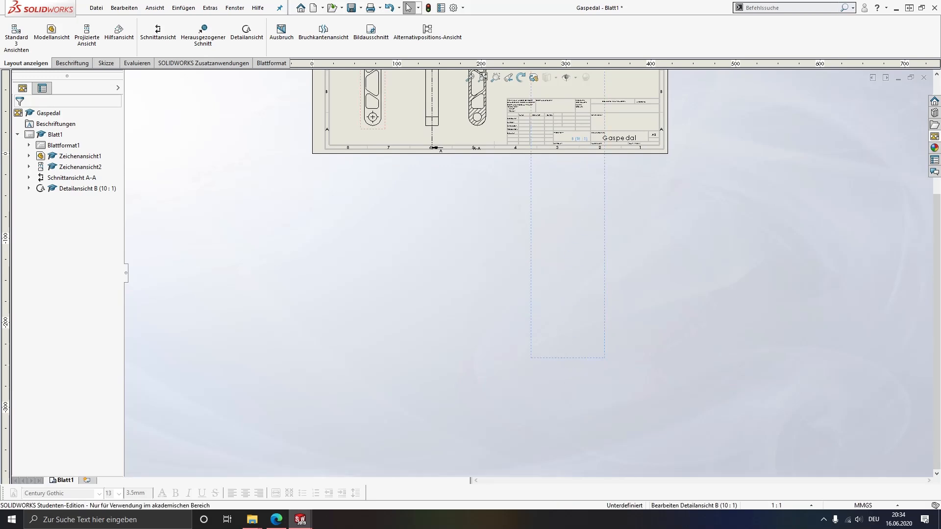
pyautogui.moveTo(583, 135); pyautogui.dragTo(593, 302, button='middle')
pyautogui.scroll(-2, 591, 304)
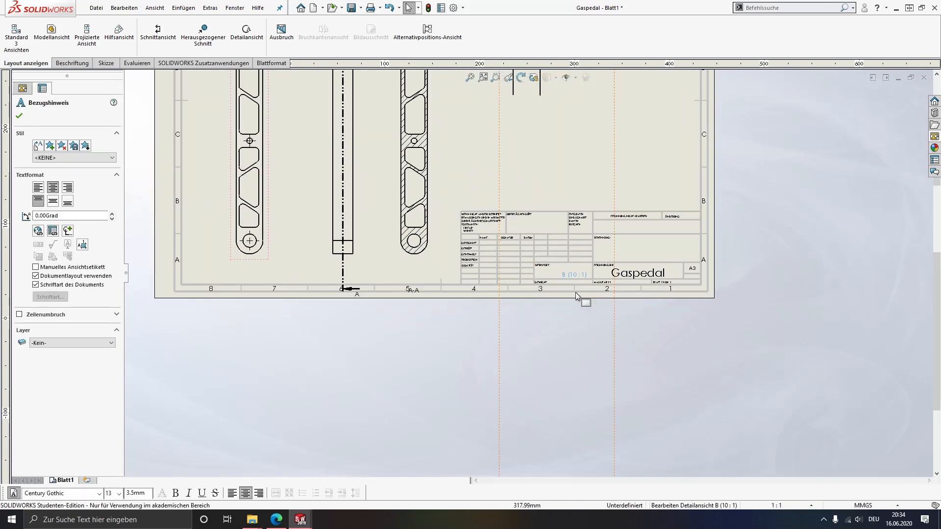
pyautogui.moveTo(577, 276); pyautogui.dragTo(567, 267)
pyautogui.moveTo(517, 112); pyautogui.dragTo(529, 109)
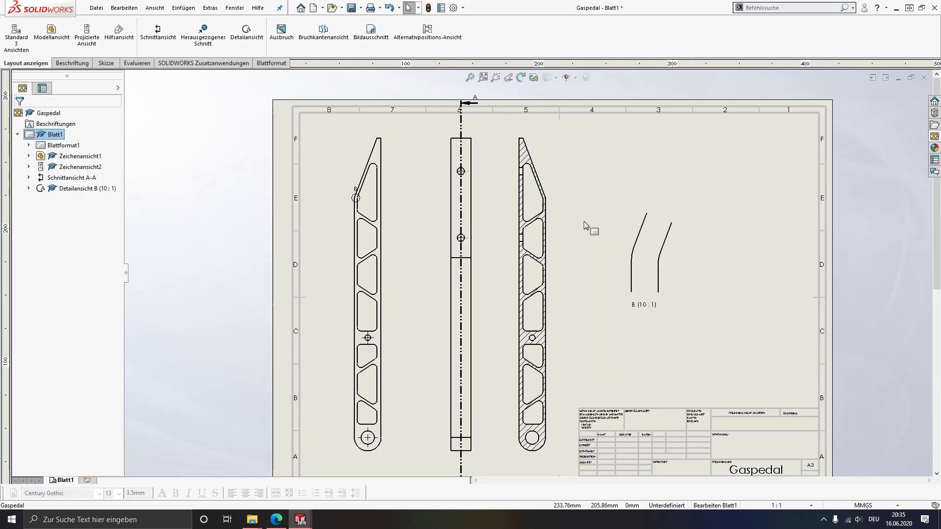
# - Review the settings and viewing direction of section line A-A on the side view
pyautogui.click(477, 105)
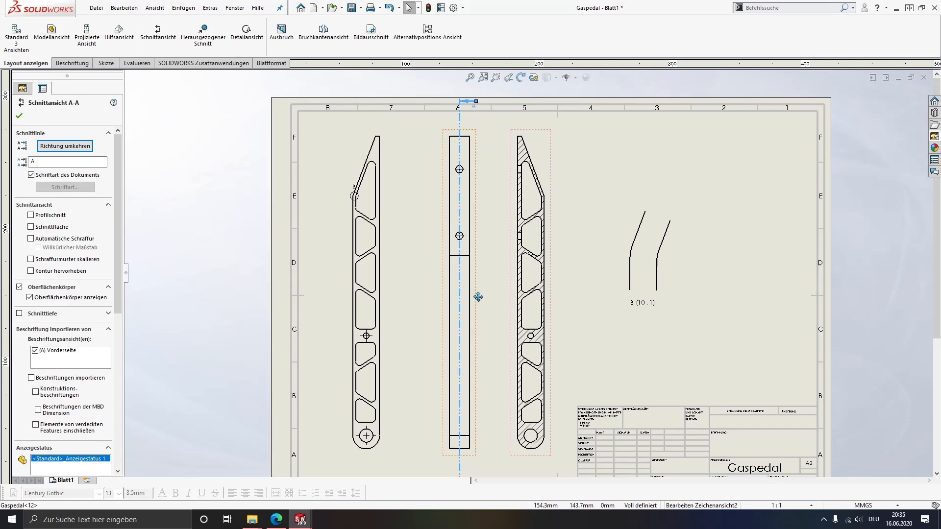
pyautogui.scroll(-3, 488, 294)
pyautogui.scroll(10, 502, 322)
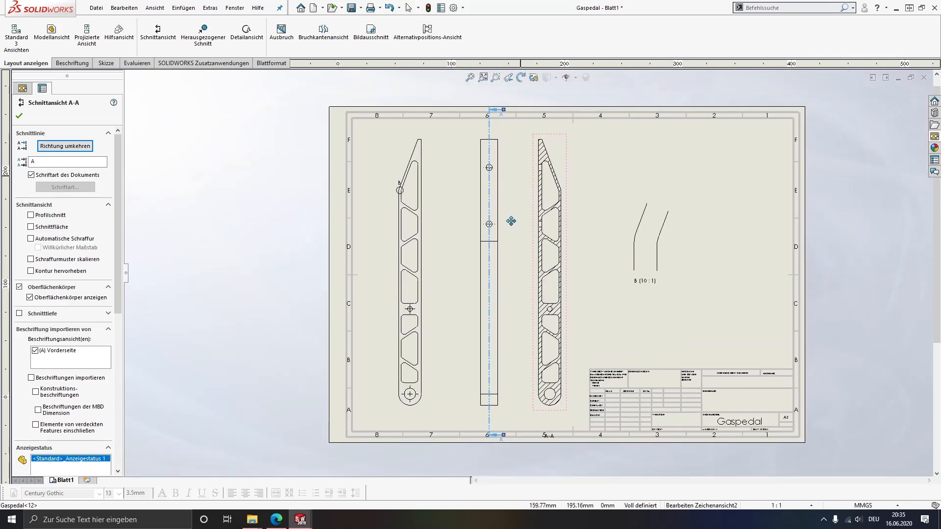
pyautogui.moveTo(511, 221); pyautogui.dragTo(505, 230, button='middle')
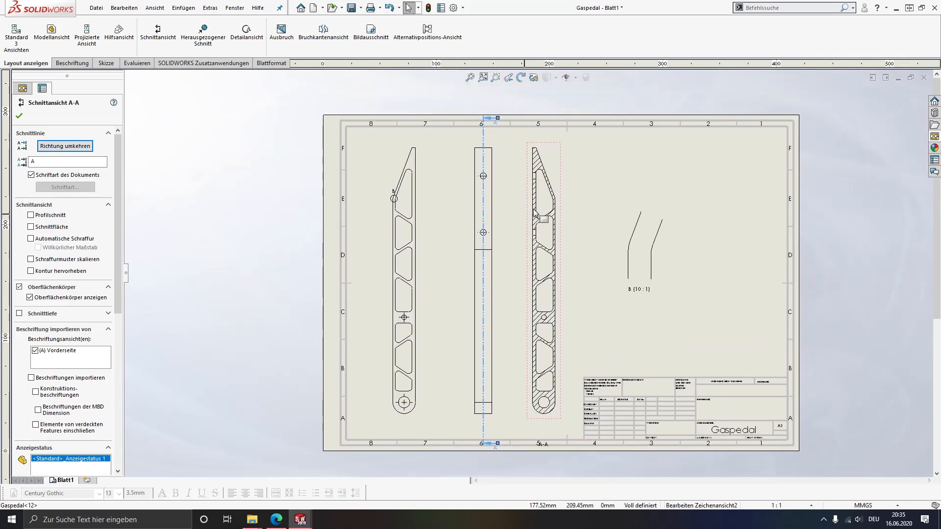
pyautogui.click(19, 117)
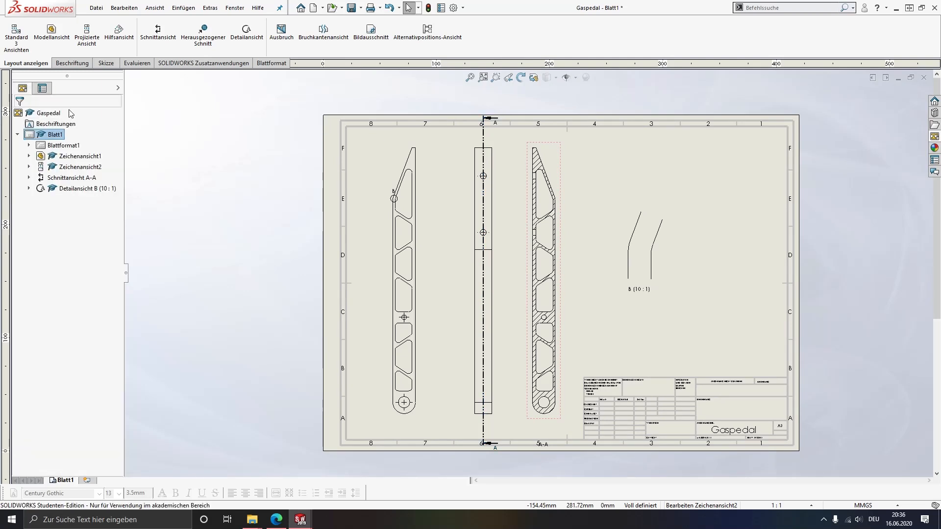
# - Dimension the side view's overall length between its upper and lower end edges, placed between the side and section views
pyautogui.click(71, 63)
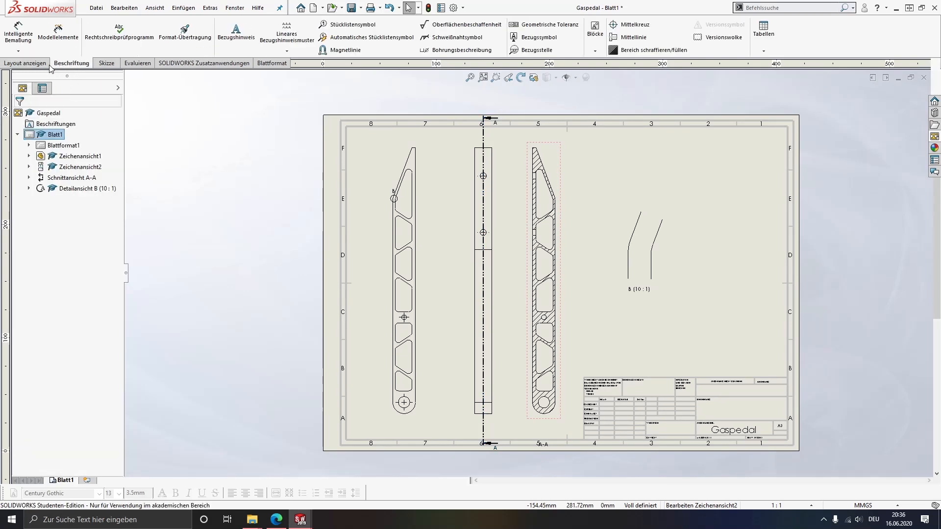
pyautogui.click(18, 40)
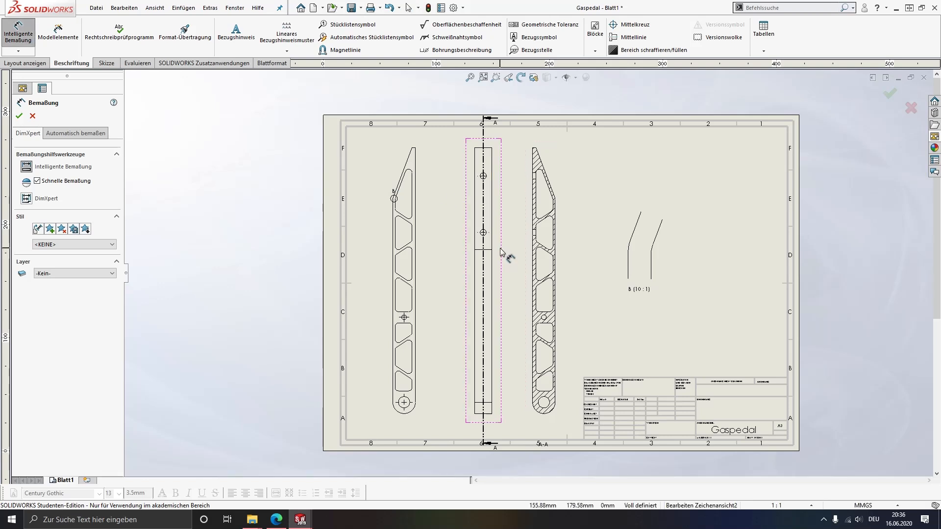
pyautogui.scroll(-3, 505, 318)
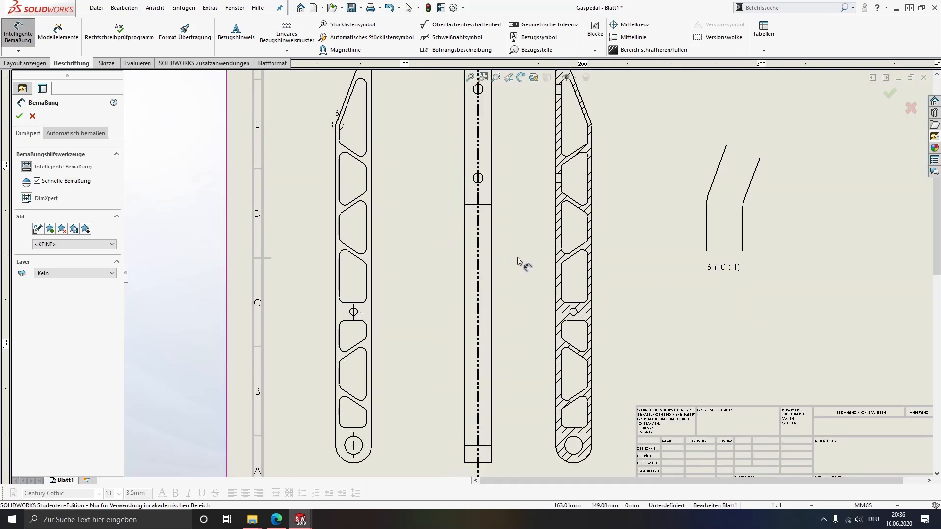
pyautogui.scroll(5, 518, 259)
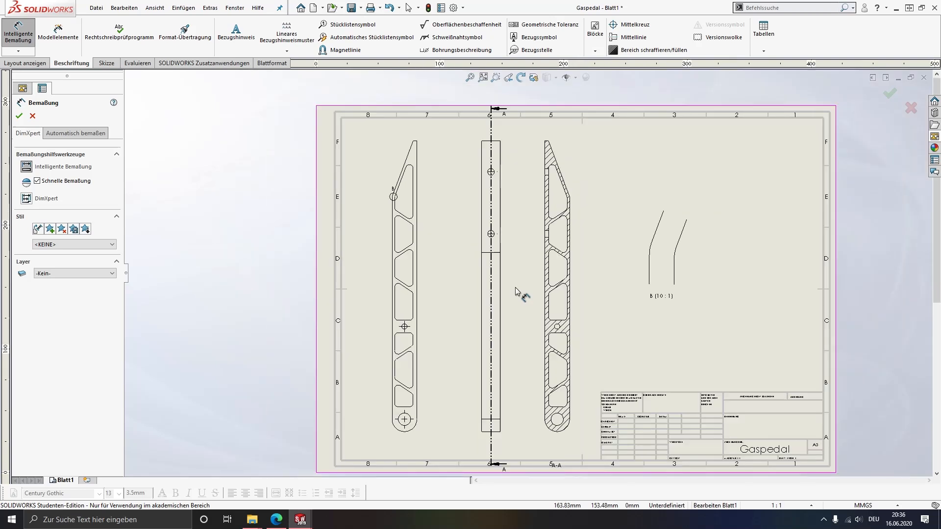
pyautogui.click(496, 142)
pyautogui.scroll(-3, 502, 448)
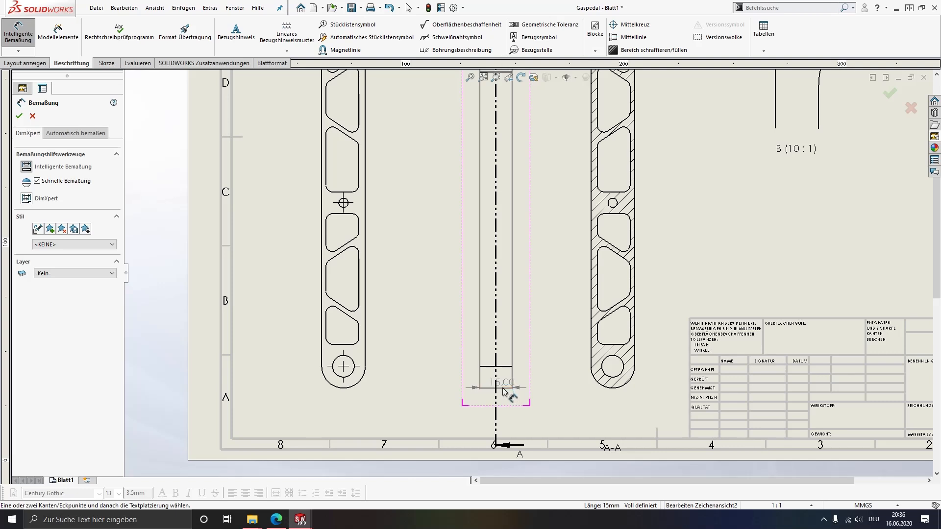
pyautogui.click(504, 388)
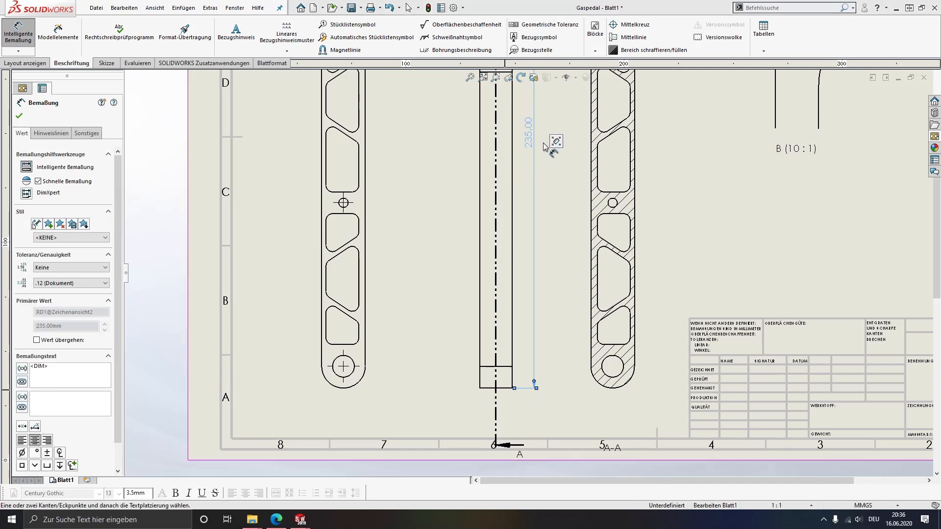
pyautogui.scroll(-2, 516, 268)
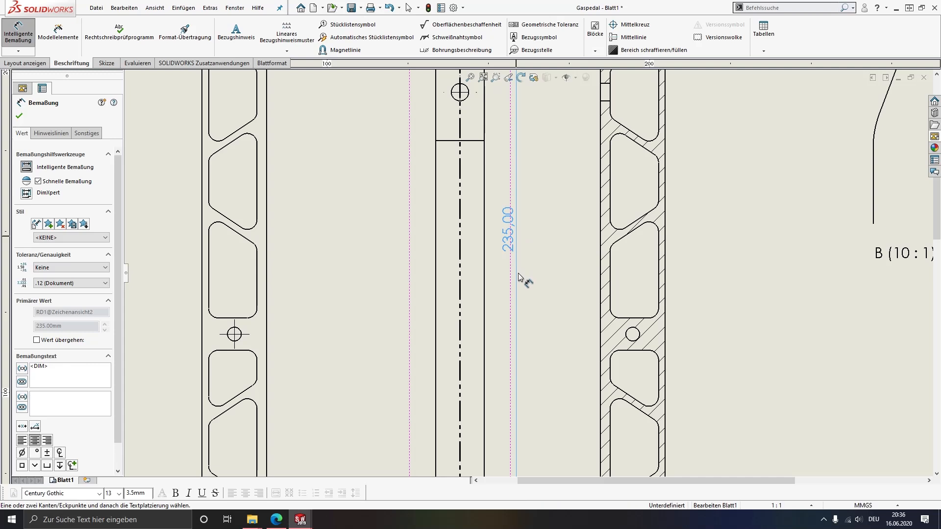
pyautogui.scroll(1, 520, 275)
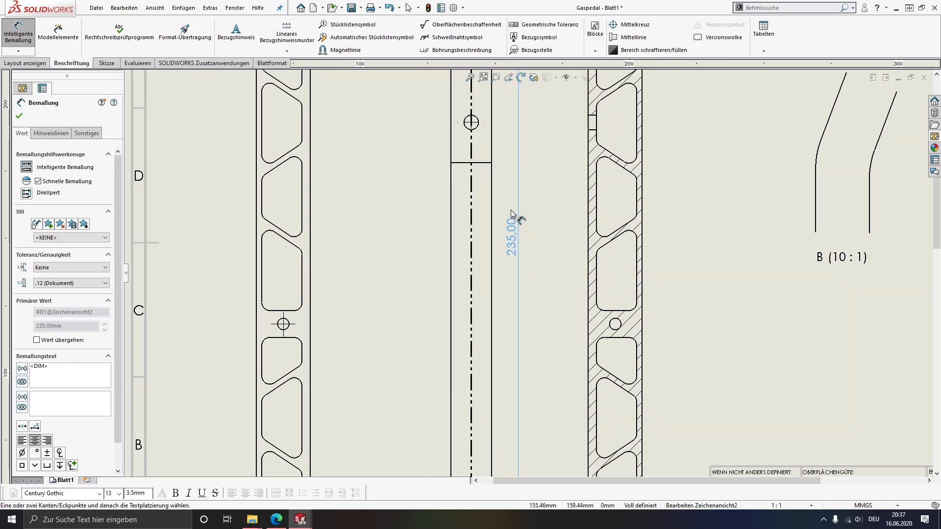
pyautogui.scroll(3, 528, 269)
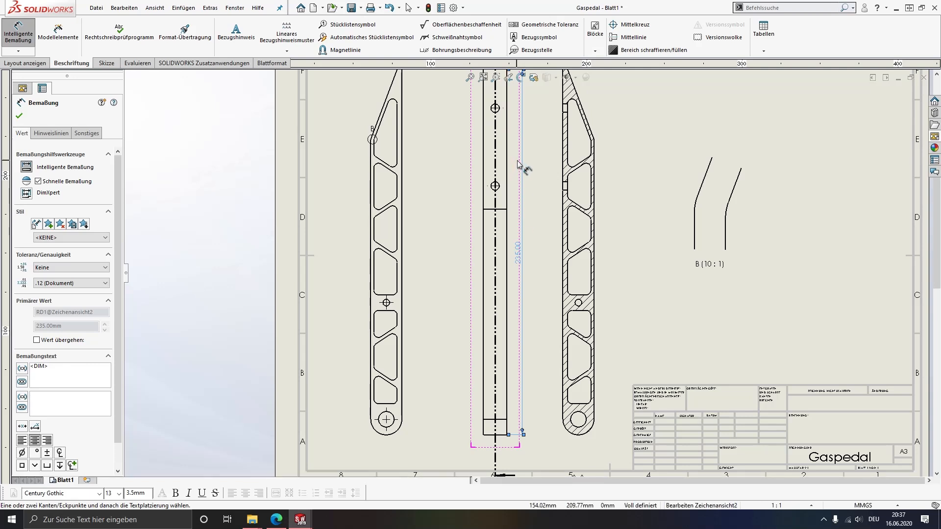
pyautogui.press('Escape')
# - Dimension the side view's width between its two long edges, placed below the part's lower end
pyautogui.scroll(-2, 524, 205)
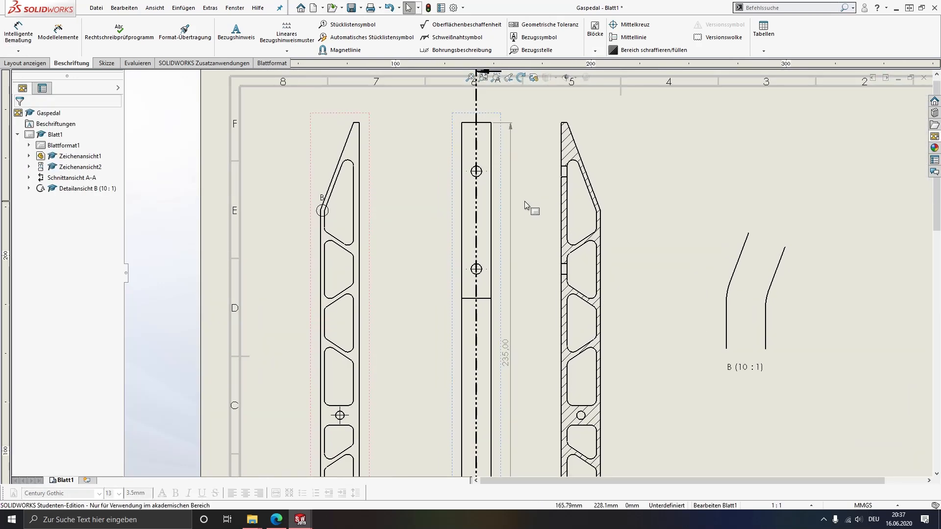
pyautogui.scroll(1, 517, 263)
pyautogui.moveTo(517, 262); pyautogui.dragTo(532, 128, button='middle')
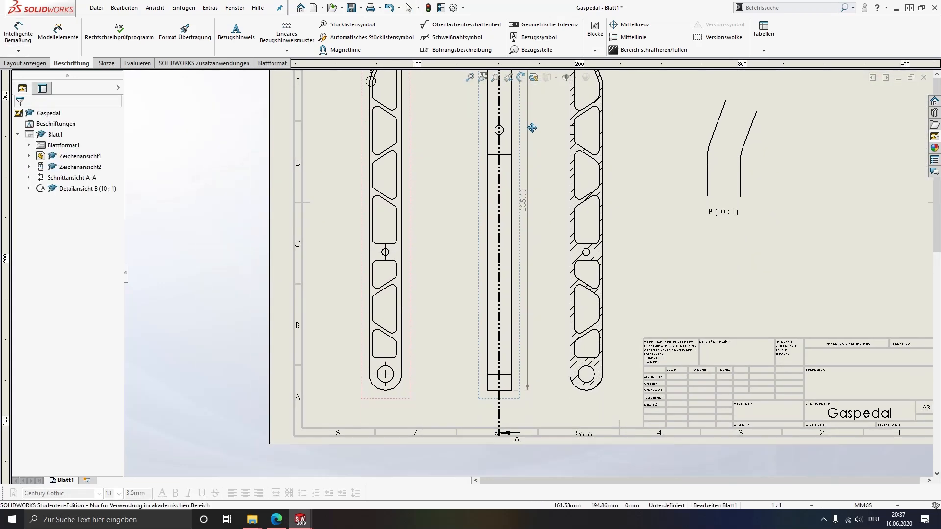
pyautogui.scroll(-5, 493, 381)
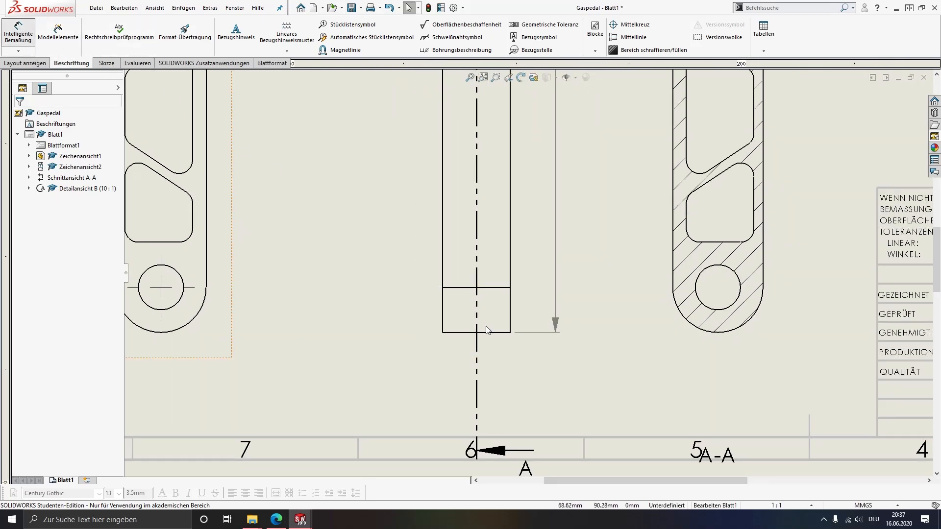
pyautogui.click(443, 319)
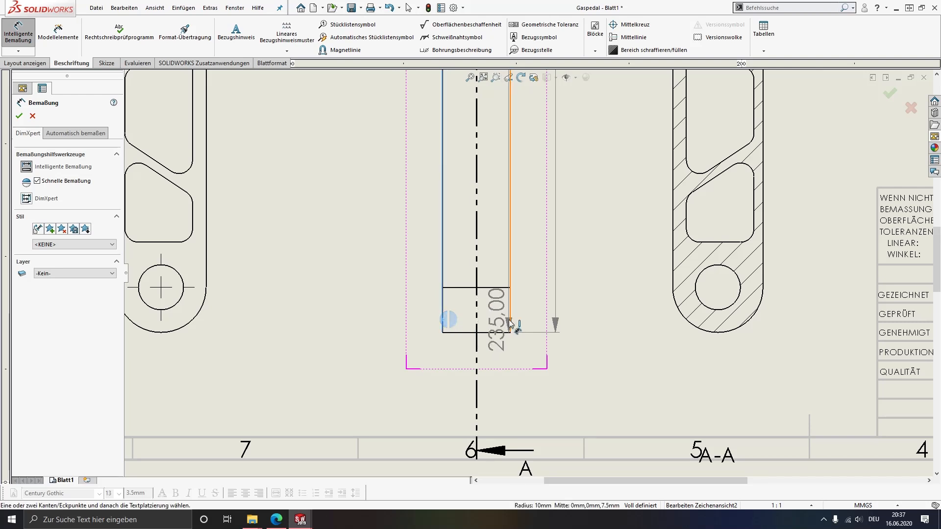
pyautogui.click(509, 323)
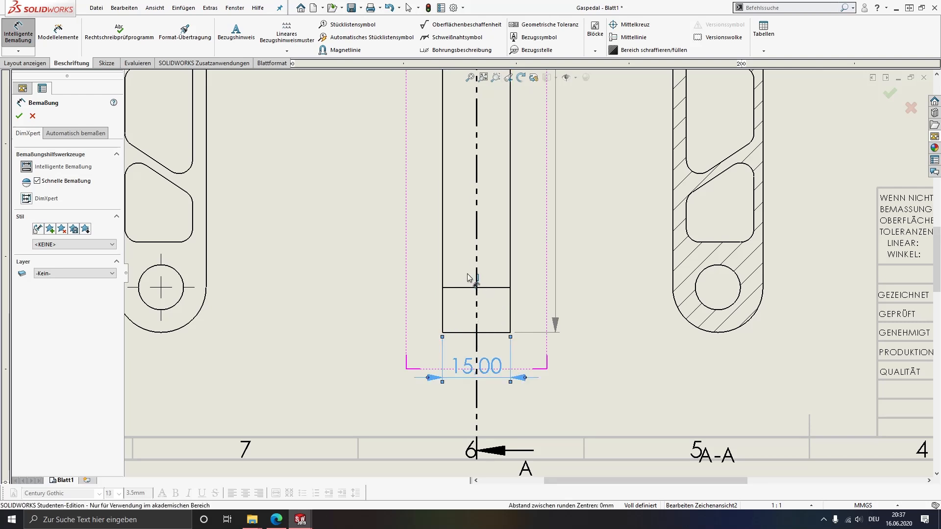
# - Dimension the vertical distance from the side view's upper end edge to the upper hole, placed beside the view's left edge
pyautogui.moveTo(466, 209); pyautogui.dragTo(468, 316, button='middle')
pyautogui.scroll(4, 468, 316)
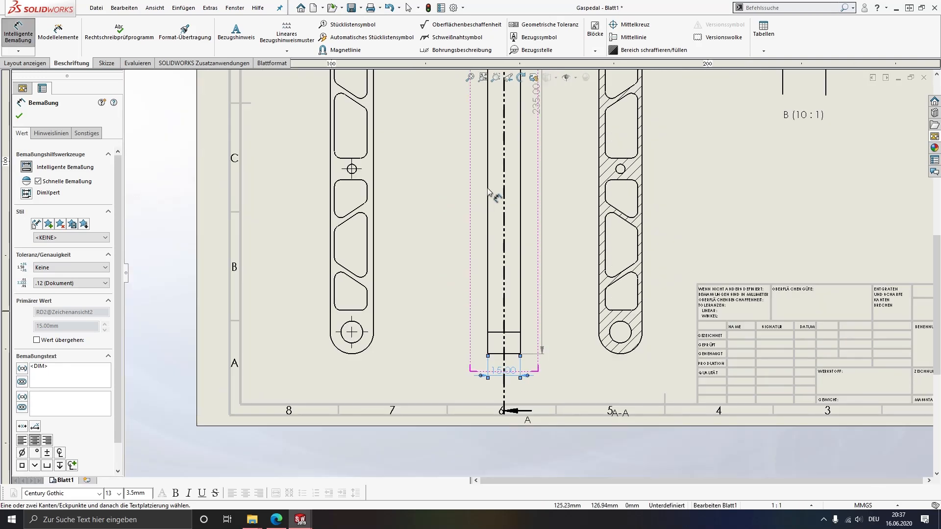
pyautogui.scroll(3, 488, 192)
pyautogui.scroll(-5, 542, 200)
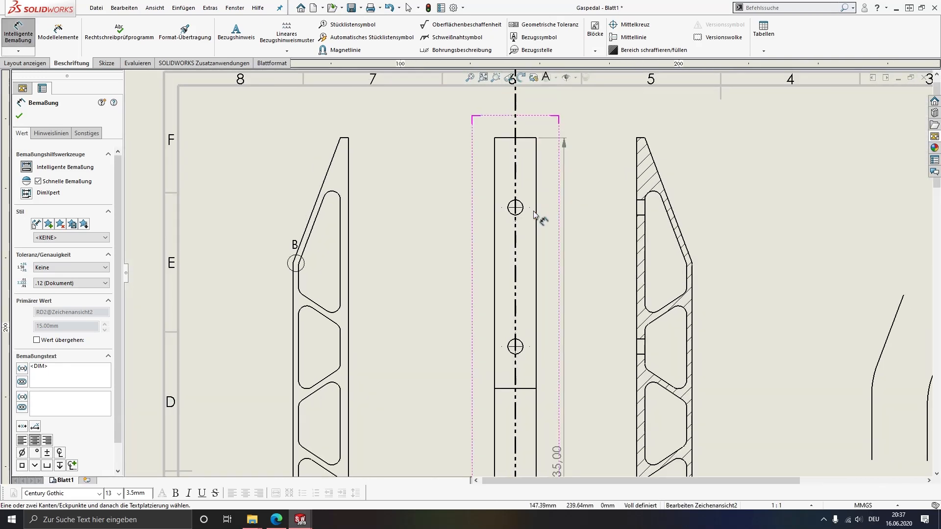
pyautogui.scroll(-1, 526, 230)
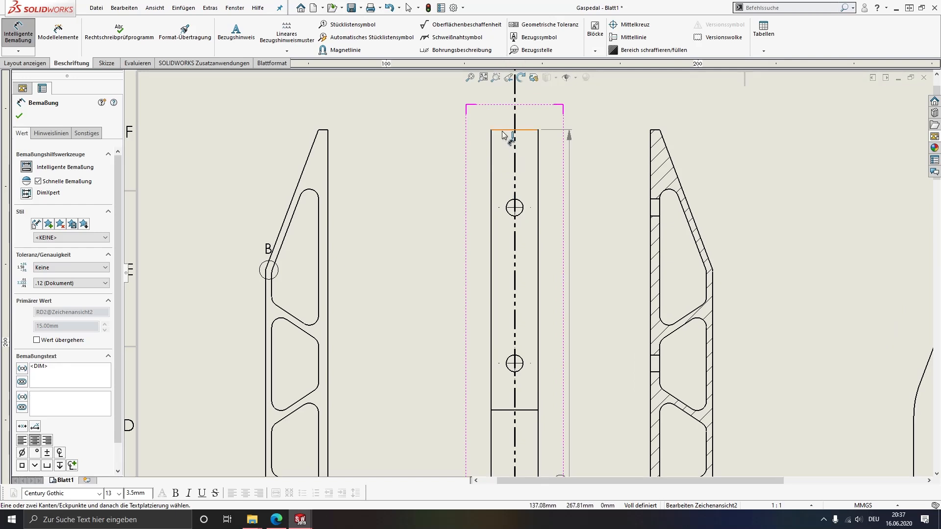
pyautogui.click(502, 131)
pyautogui.click(519, 213)
pyautogui.click(515, 214)
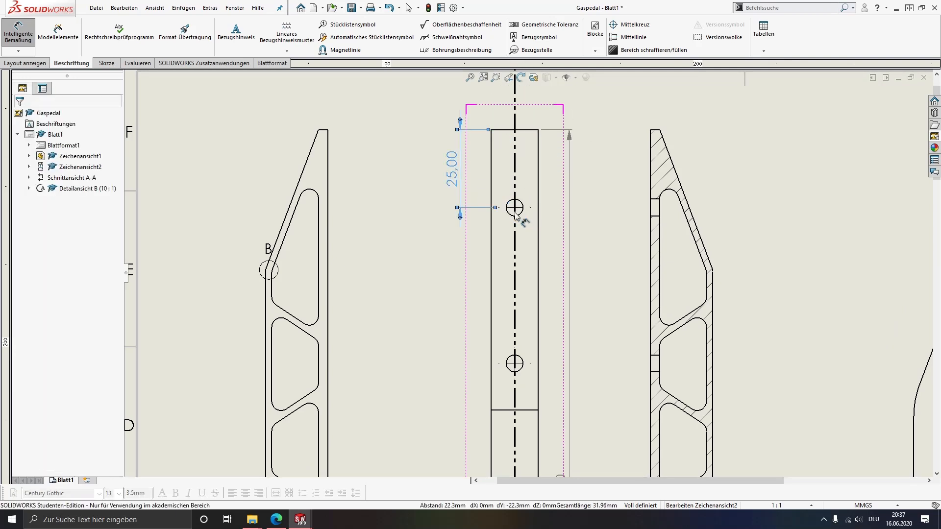
# - Dimension the vertical distance from the side view's upper end edge to the lower hole, outside the upper hole's distance dimension
pyautogui.click(523, 130)
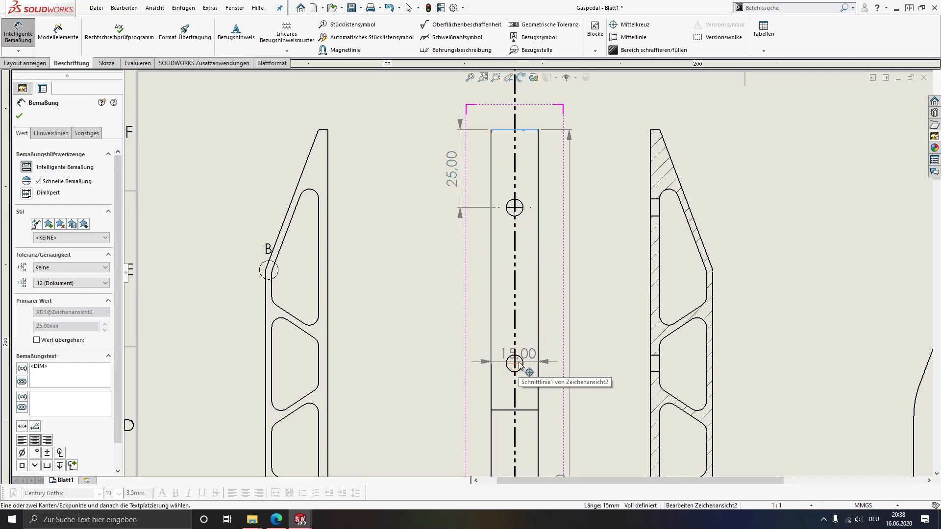
pyautogui.click(515, 368)
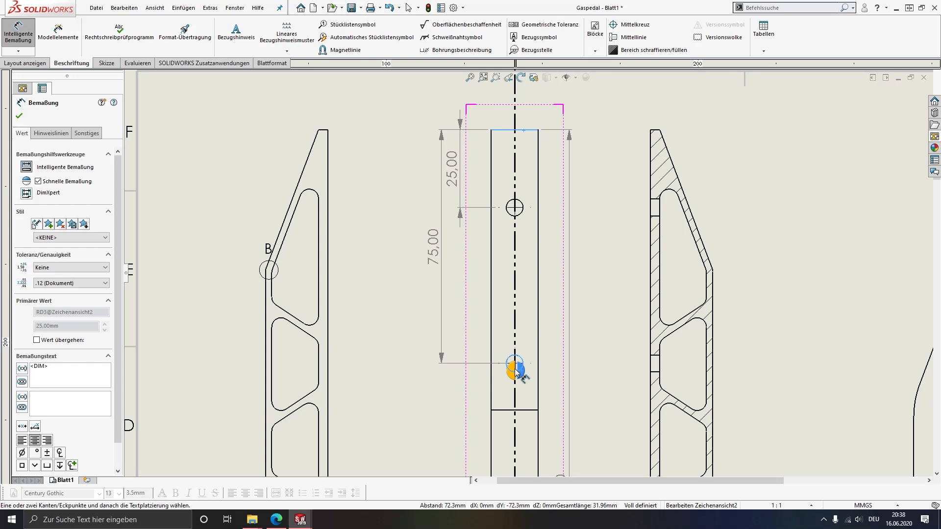
pyautogui.click(516, 370)
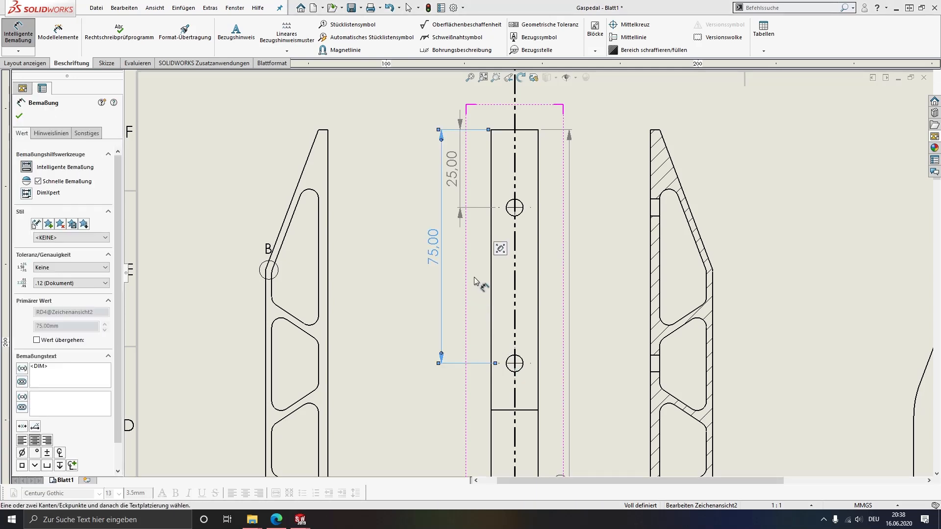
# - Add a diameter dimension to the side view's upper hole, with its leader running diagonally up beyond the outline
pyautogui.click(520, 206)
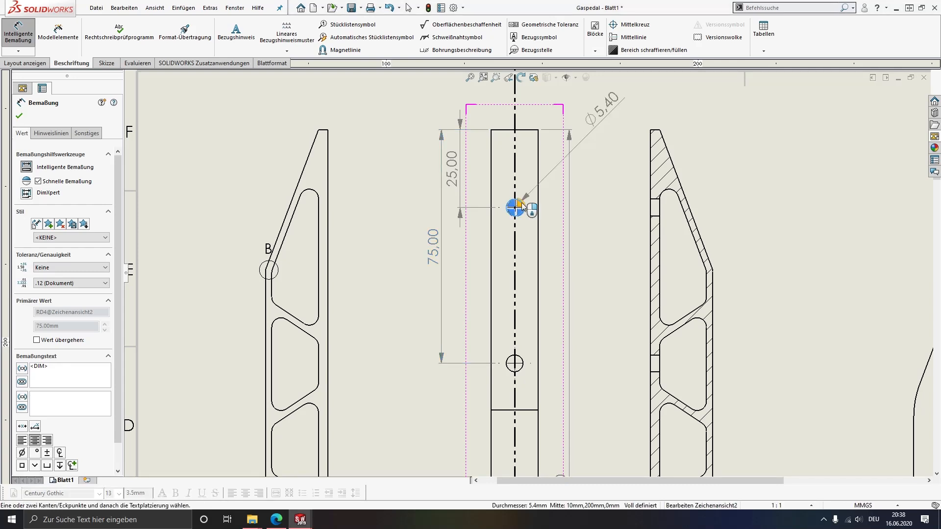
pyautogui.click(522, 206)
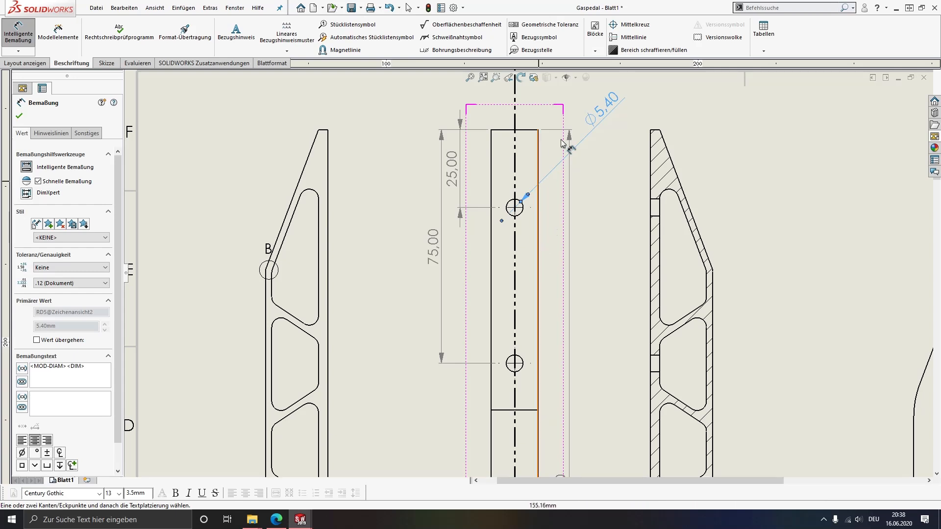
pyautogui.press('Escape')
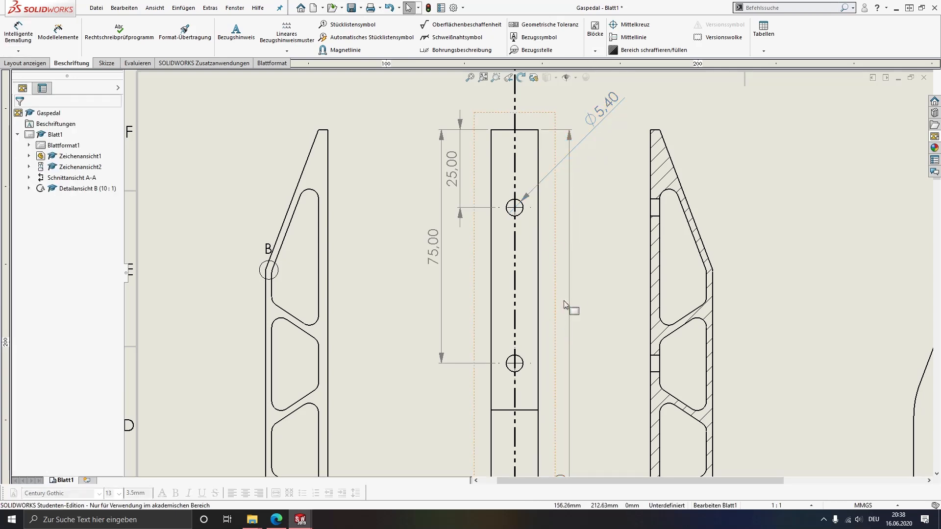
pyautogui.scroll(3, 568, 299)
pyautogui.moveTo(589, 331)
pyautogui.mouseDown(button='middle')
pyautogui.moveTo(567, 292)
pyautogui.moveTo(605, 247)
pyautogui.moveTo(638, 243)
pyautogui.mouseUp(button='middle')
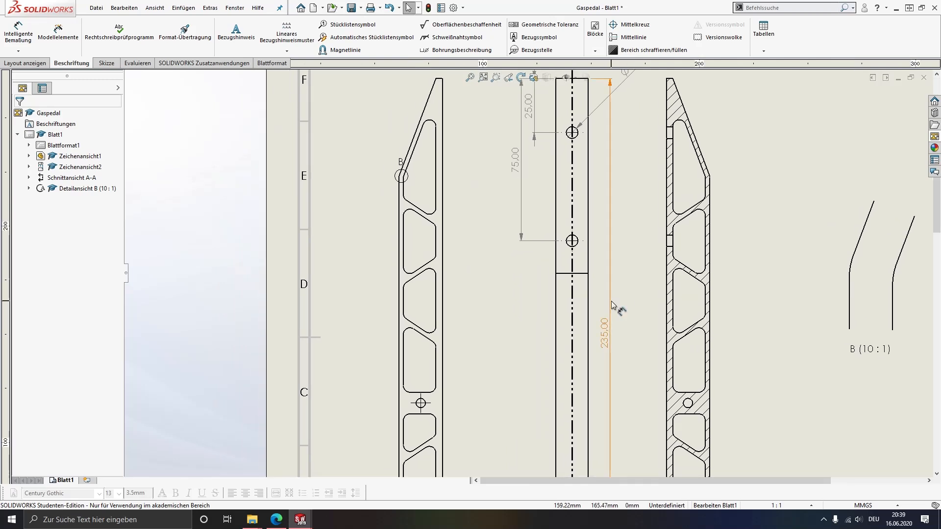
# - Add a radius dimension to the front view's rounded lower end and a diameter dimension to the large hole inside it
pyautogui.moveTo(449, 391); pyautogui.dragTo(520, 239, button='middle')
pyautogui.scroll(-4, 541, 326)
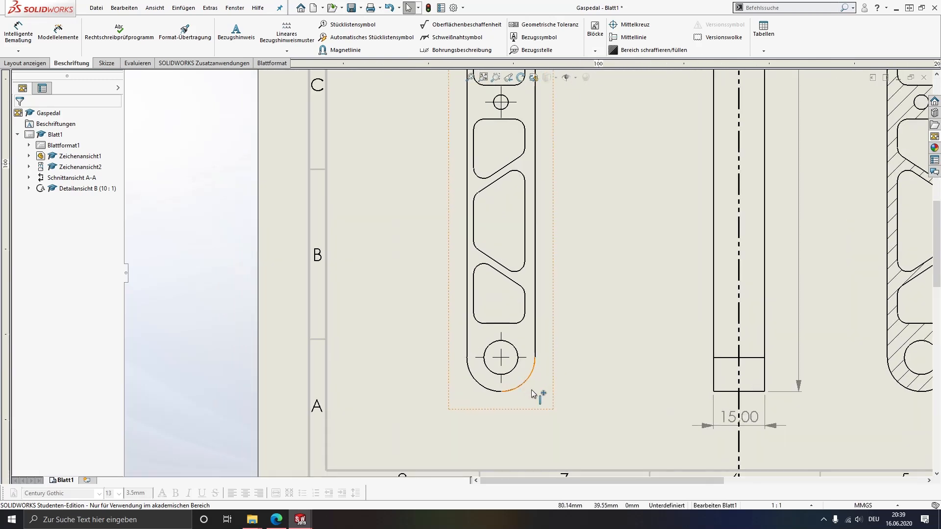
pyautogui.click(18, 32)
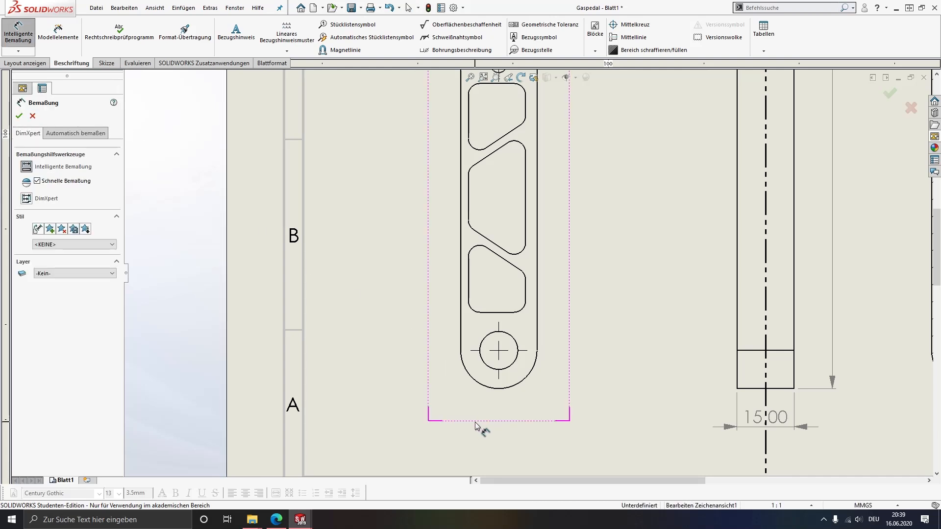
pyautogui.click(476, 381)
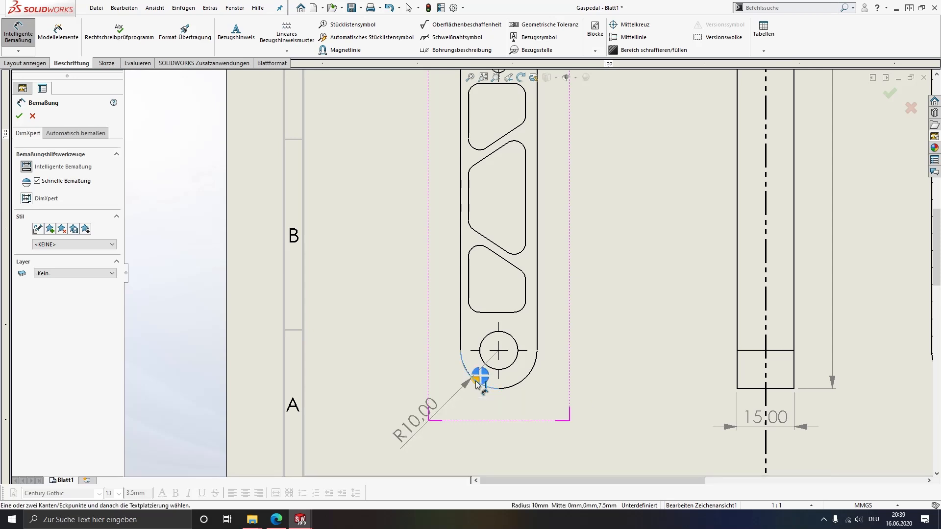
pyautogui.click(530, 391)
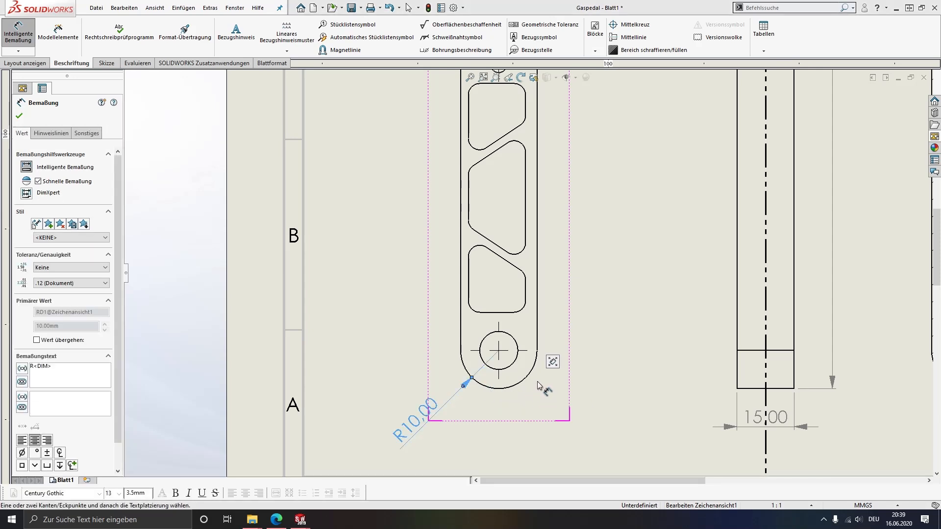
pyautogui.click(511, 368)
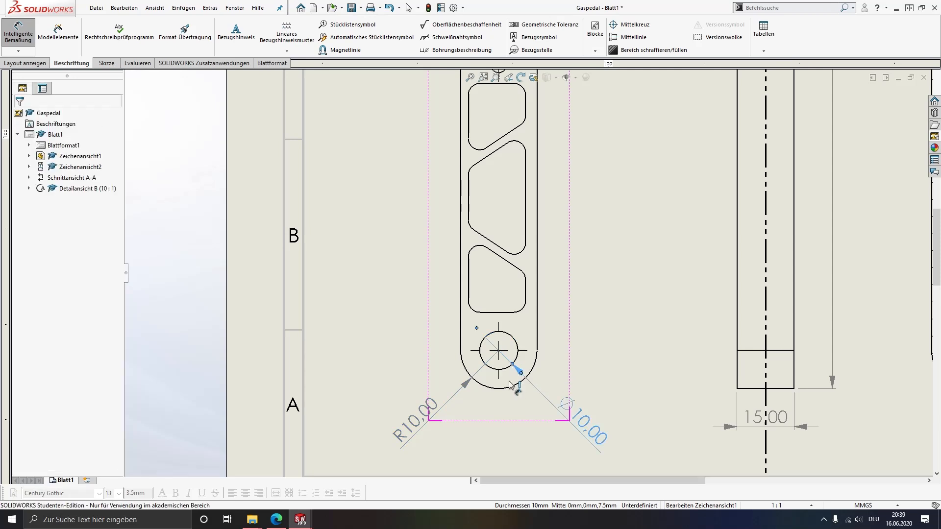
# - Dimension the vertical distance from the lowest pocket's bottom edge to the front view's rounded lower end
pyautogui.click(503, 317)
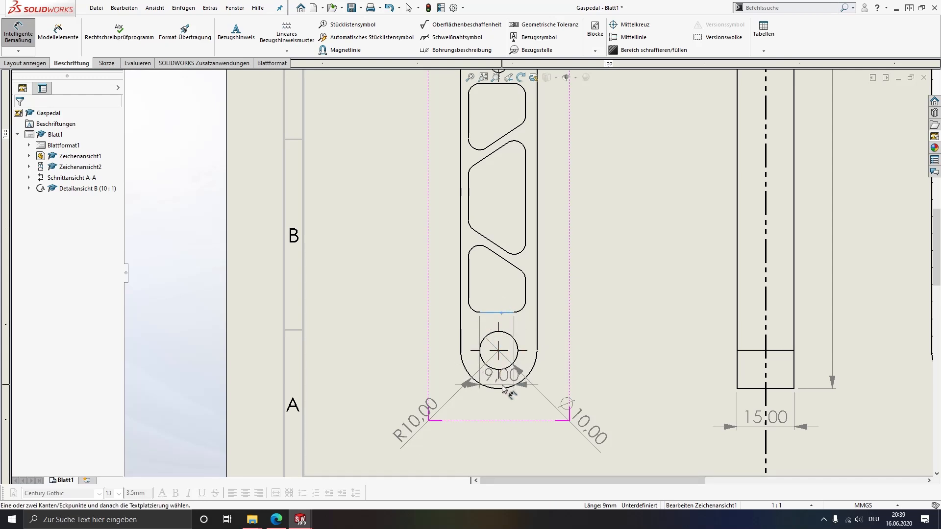
pyautogui.click(499, 390)
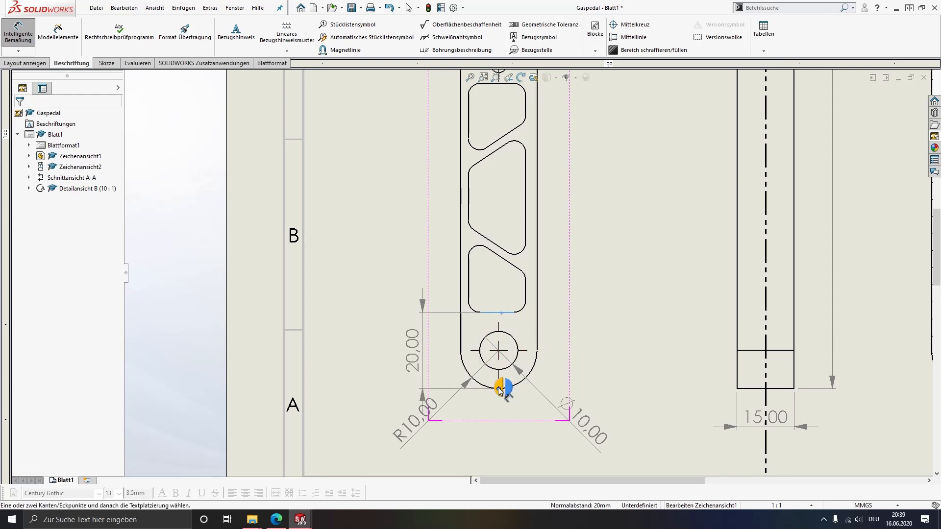
pyautogui.press('Escape')
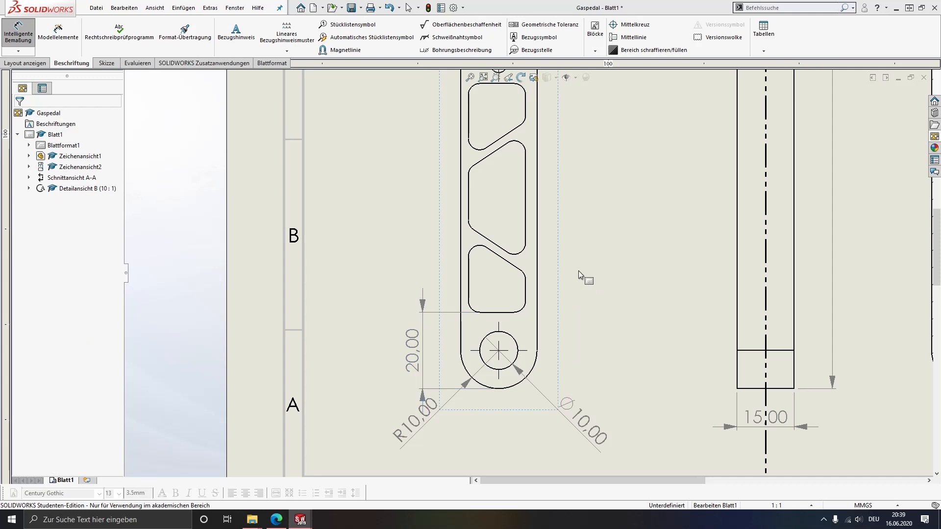
# - Examine the shapes and rounded corners of the front view's pockets around and below the small middle hole
pyautogui.moveTo(568, 226); pyautogui.dragTo(559, 348, button='middle')
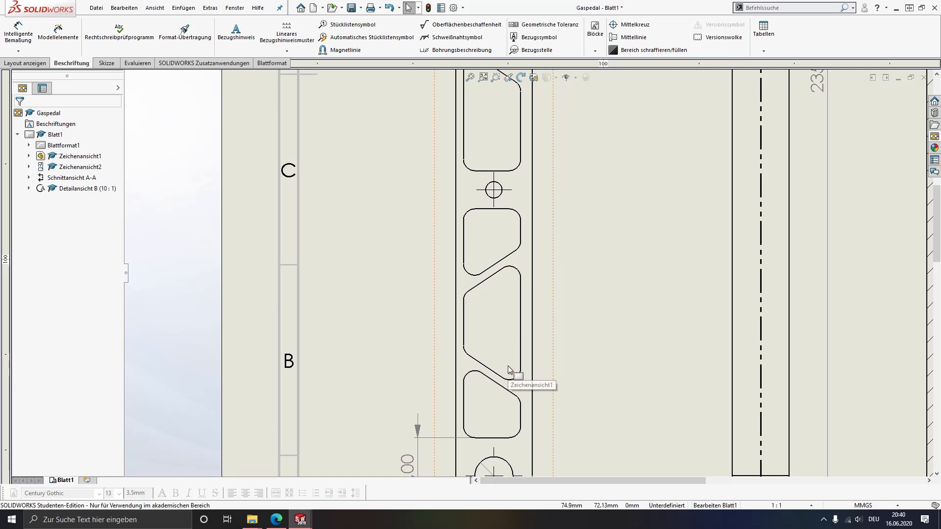
pyautogui.scroll(-2, 513, 375)
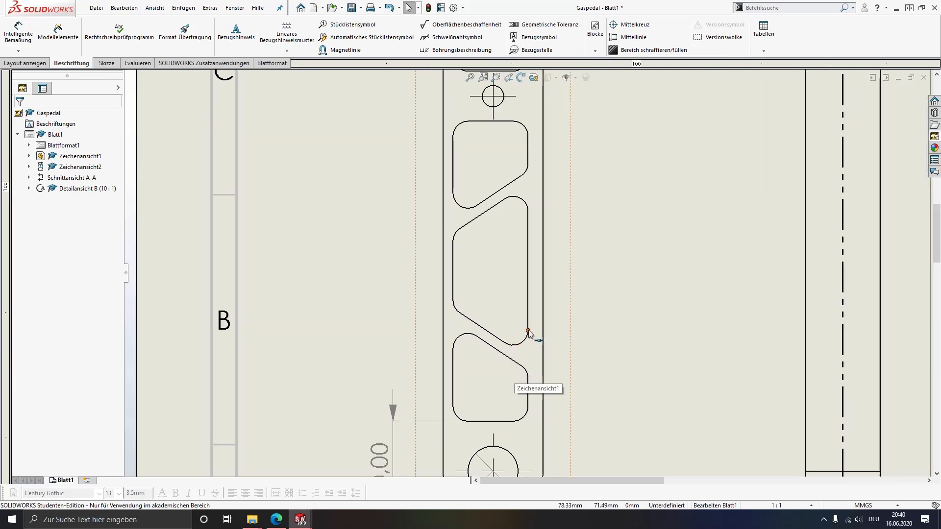
pyautogui.scroll(-2, 534, 343)
pyautogui.scroll(-1, 520, 329)
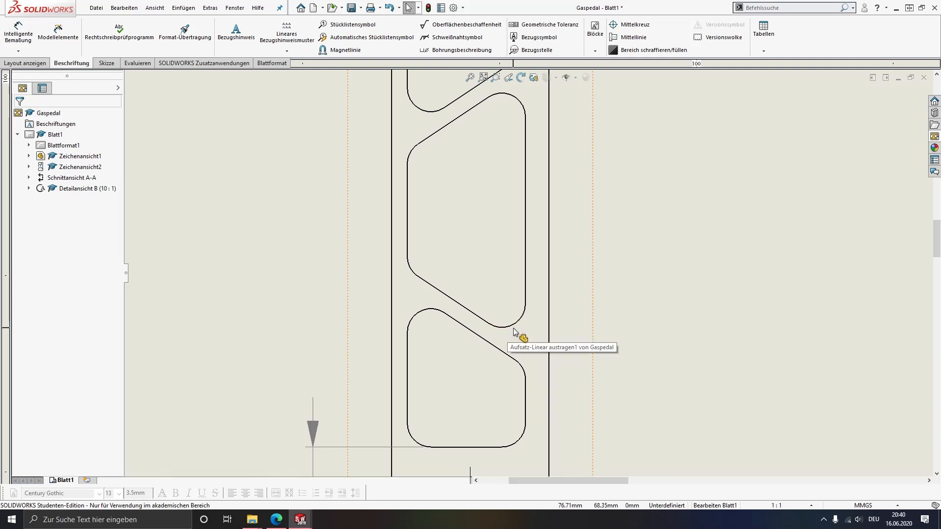
pyautogui.scroll(1, 514, 331)
pyautogui.scroll(3, 514, 332)
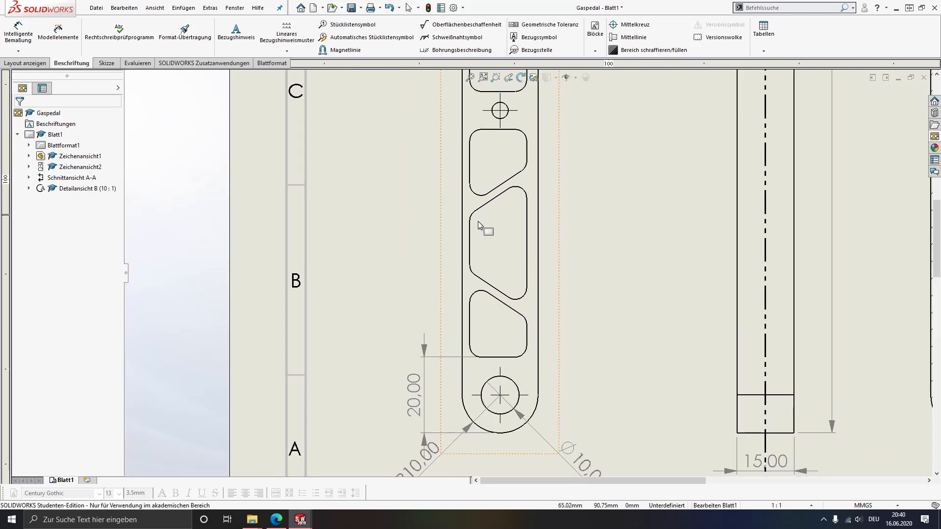
pyautogui.scroll(-3, 485, 307)
pyautogui.scroll(1, 484, 302)
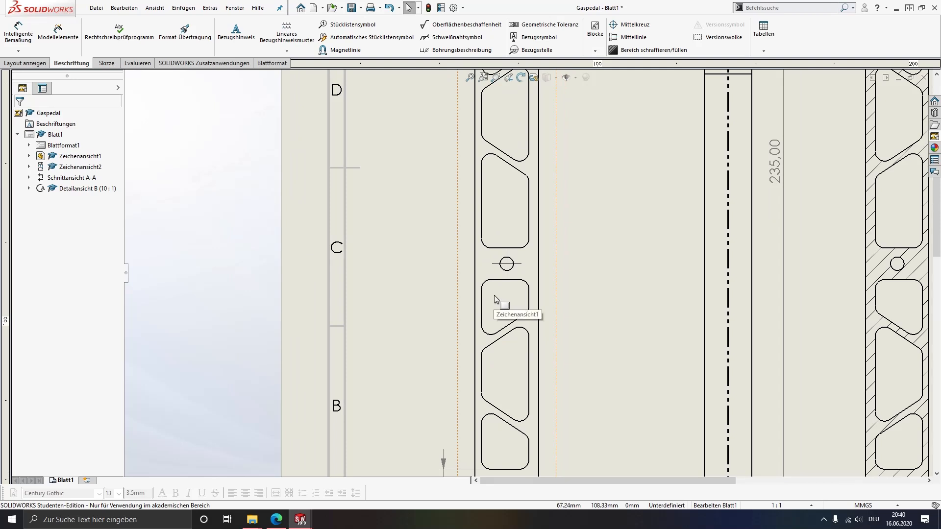
# - Switch to the Gaspedal part and examine the pocket dimensions in Skizze9 under Schnitt-Linear austragen1
pyautogui.hotkey('ctrl', 'Tab')
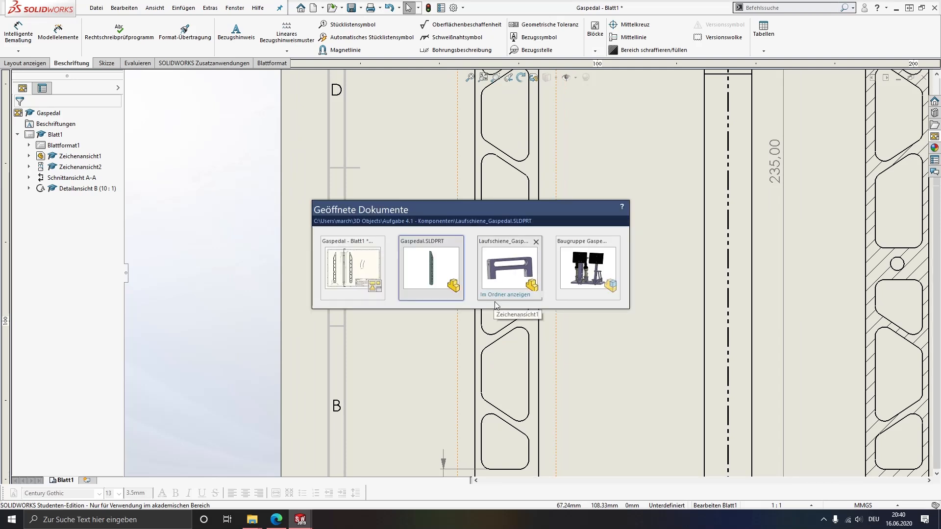
pyautogui.click(433, 276)
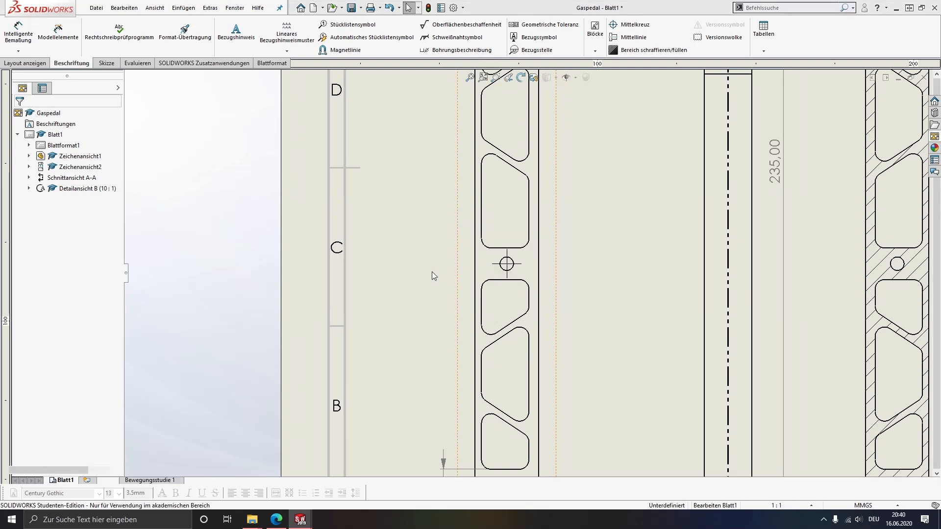
pyautogui.moveTo(500, 275); pyautogui.dragTo(528, 271, button='middle')
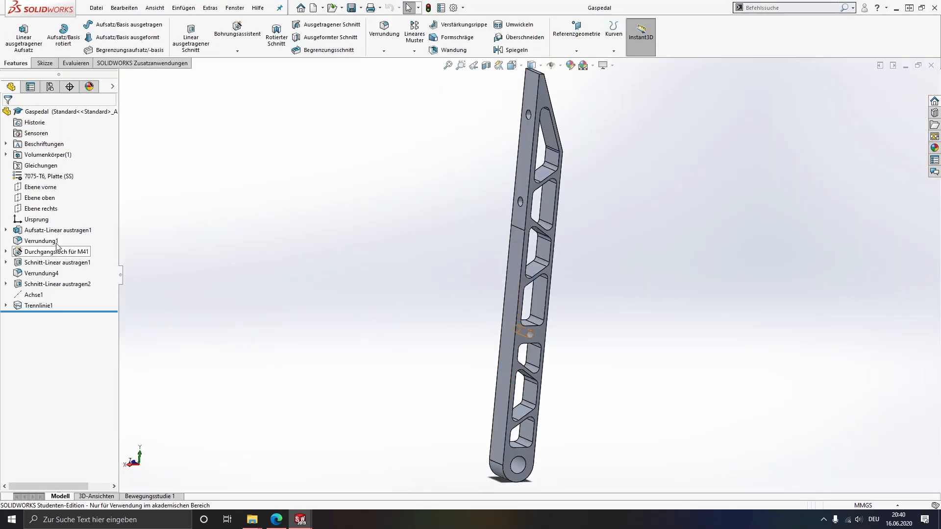
pyautogui.click(6, 262)
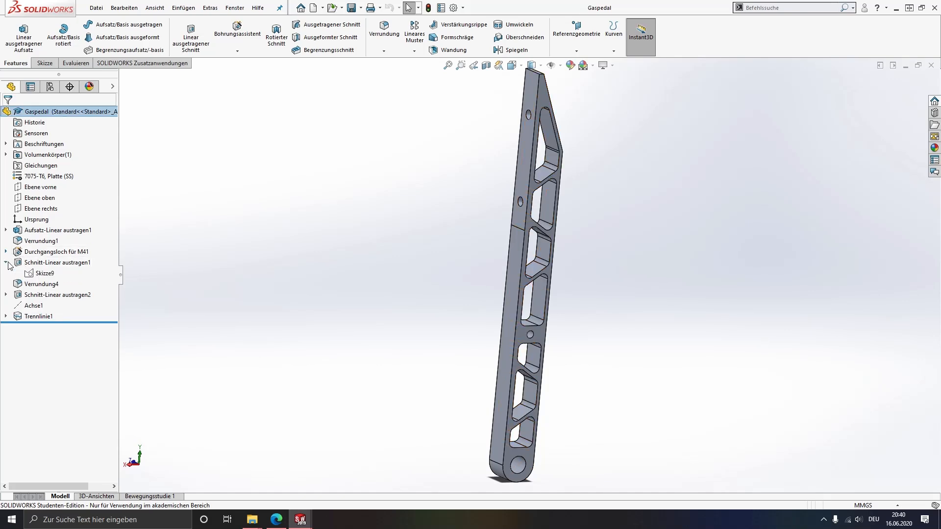
pyautogui.click(47, 275)
pyautogui.moveTo(529, 283); pyautogui.dragTo(488, 254, button='middle')
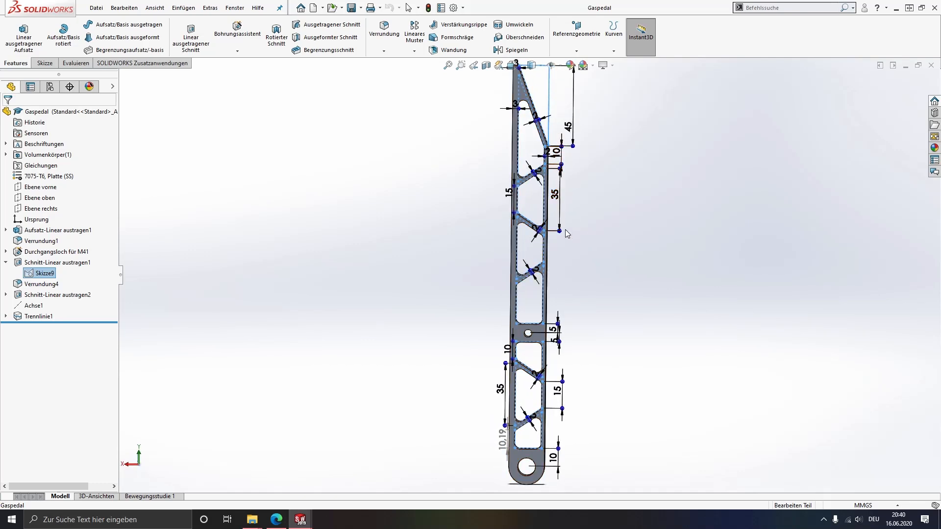
pyautogui.scroll(-8, 555, 157)
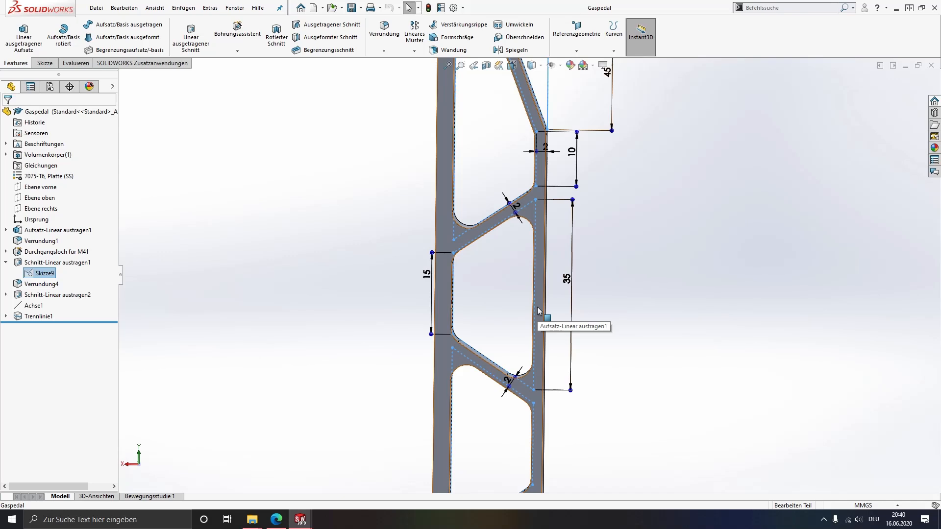
pyautogui.scroll(2, 537, 310)
pyautogui.scroll(2, 537, 306)
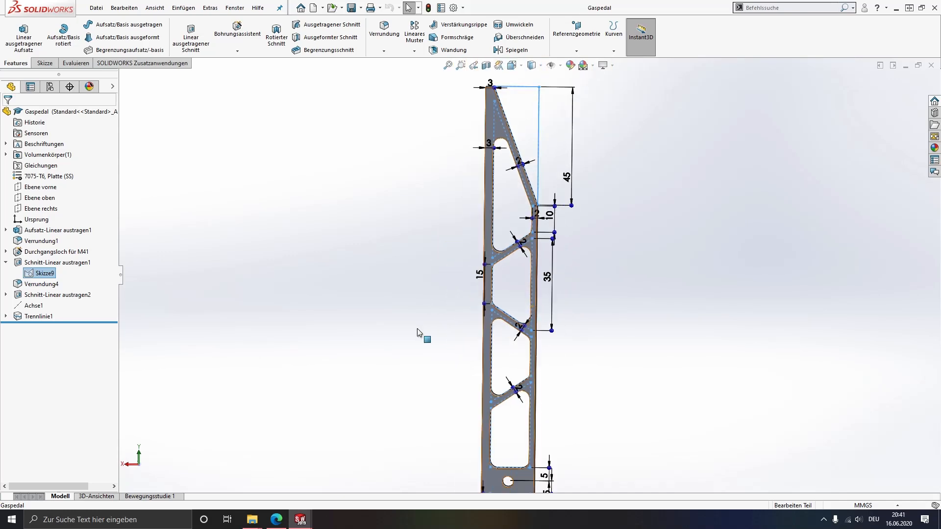
pyautogui.click(417, 332)
# - Return to the Gaspedal drawing and sketch two lines about 5.6 mm long, extending the second-lowest front-view pocket's lower slanted and right vertical edges to their intersection
pyautogui.hotkey('ctrl', 'Tab')
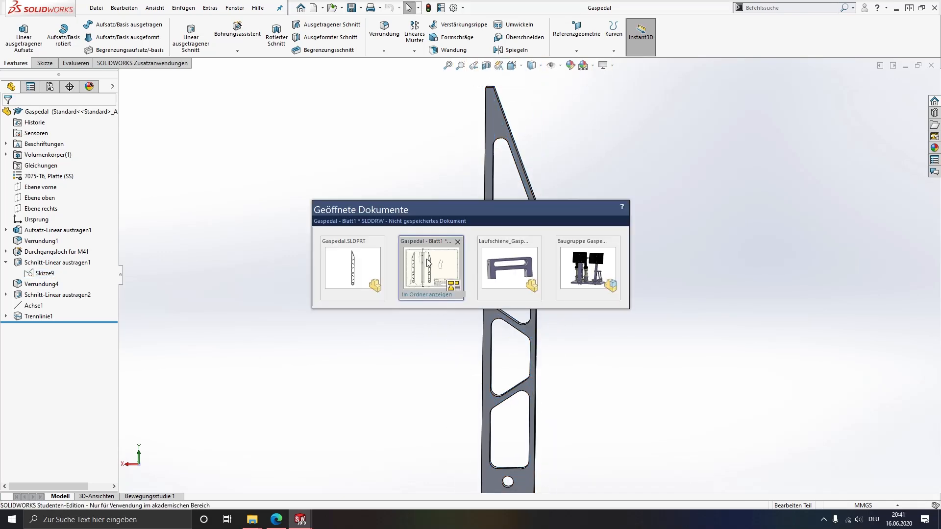
pyautogui.click(428, 250)
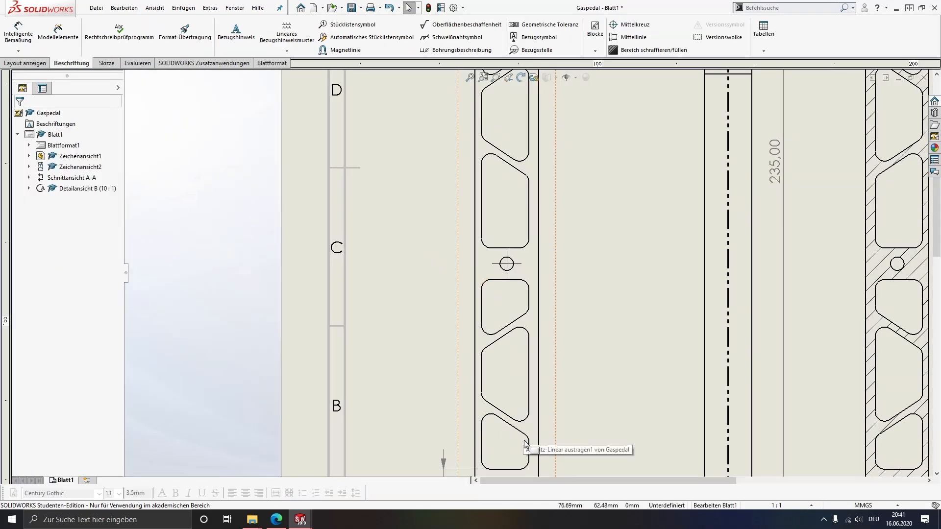
pyautogui.scroll(-3, 524, 443)
pyautogui.moveTo(512, 405); pyautogui.dragTo(488, 347, button='middle')
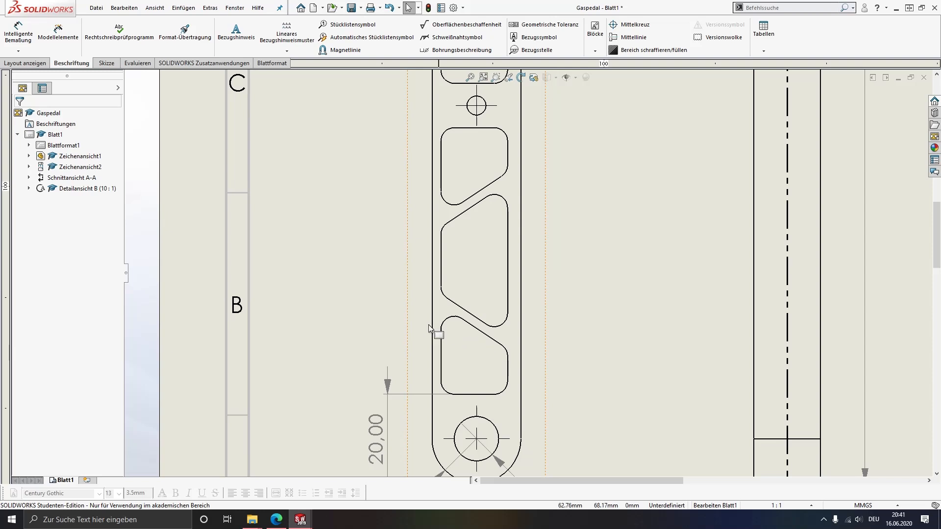
pyautogui.click(108, 63)
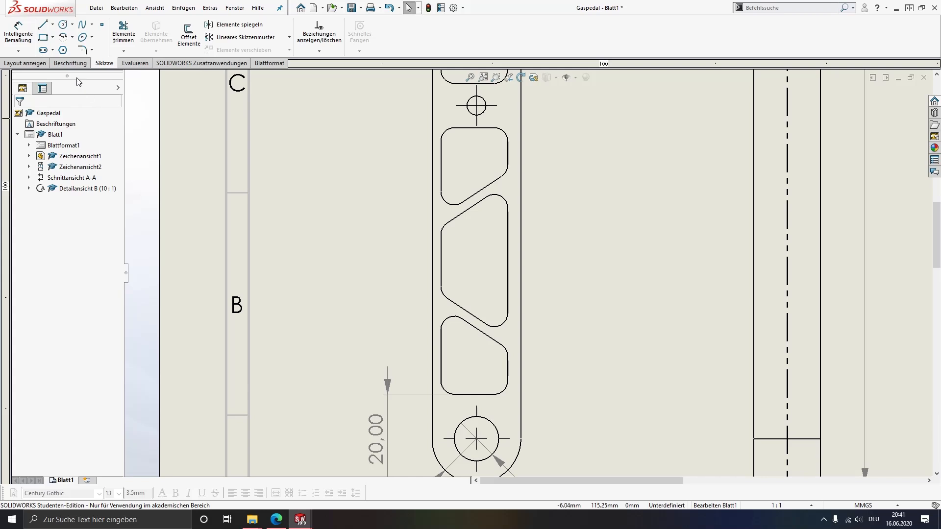
pyautogui.click(43, 26)
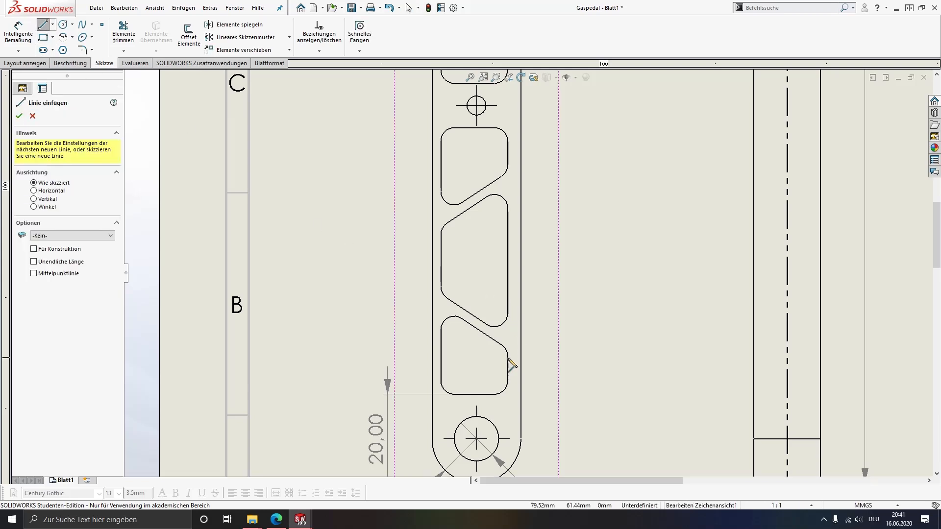
pyautogui.scroll(-2, 509, 362)
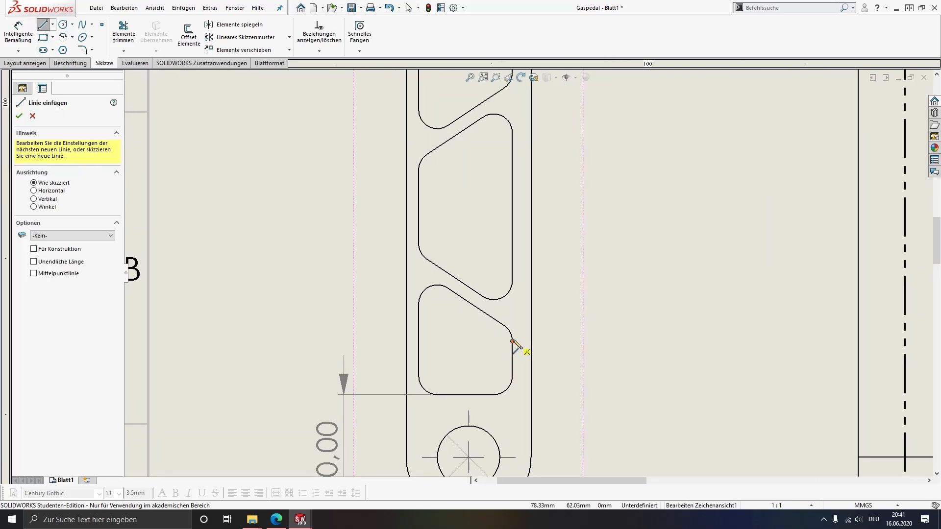
pyautogui.scroll(-2, 510, 292)
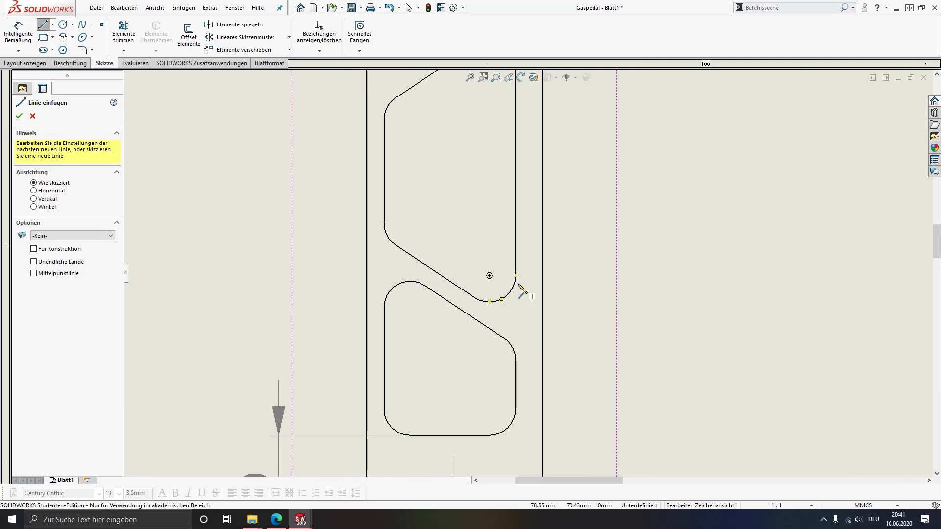
pyautogui.scroll(-3, 508, 348)
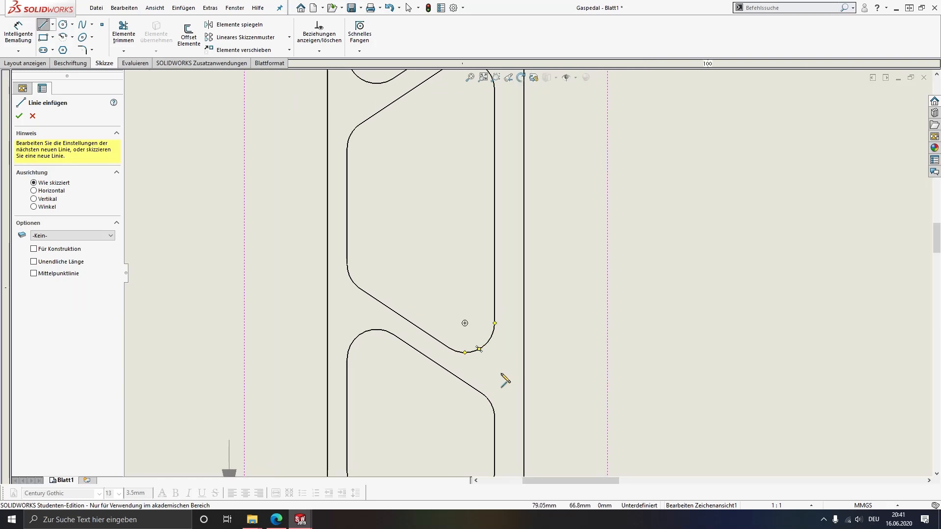
pyautogui.click(425, 310)
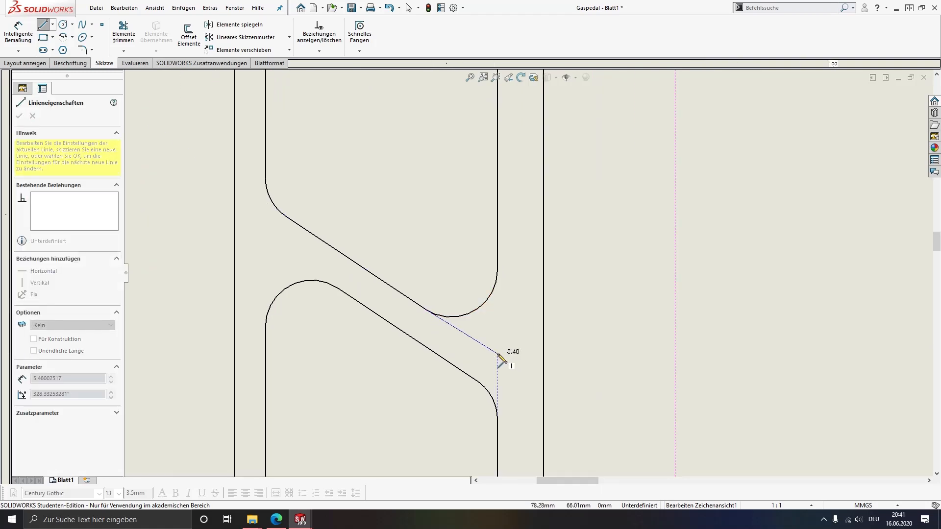
pyautogui.click(498, 358)
pyautogui.click(497, 271)
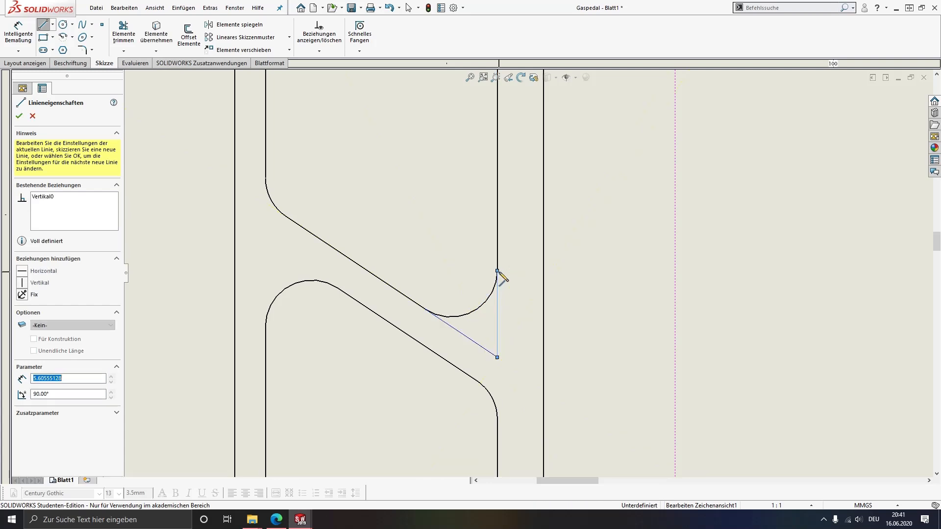
pyautogui.press('Escape')
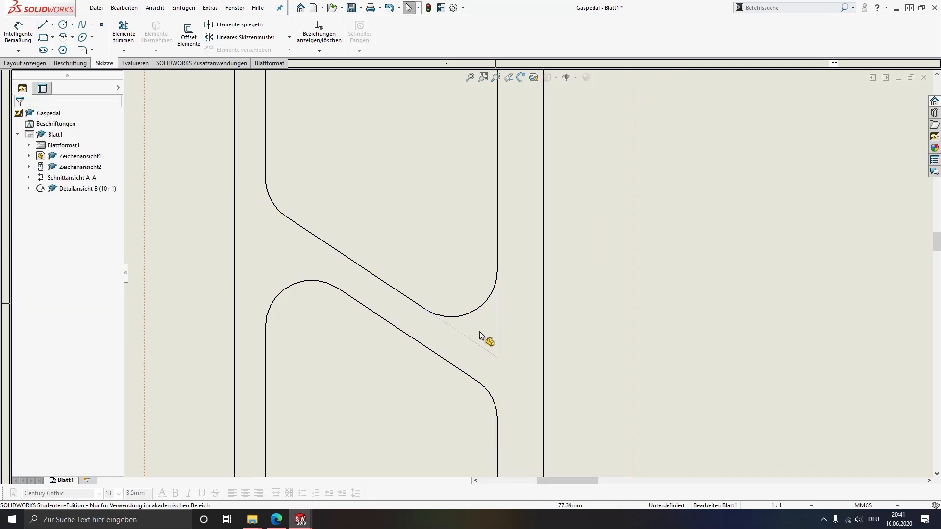
# - Make the sketched slanted extension line collinear with the pocket's lower slanted edge
pyautogui.click(405, 296)
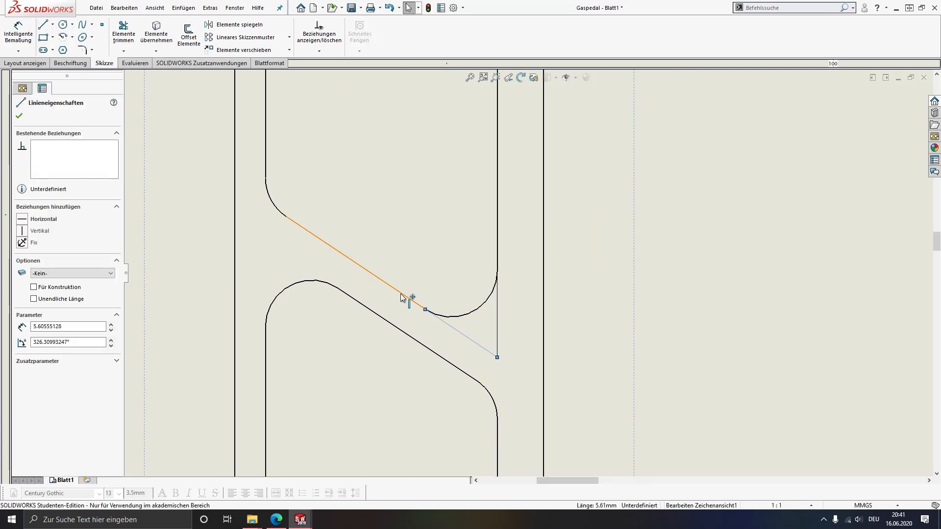
pyautogui.keyDown('ctrl'); pyautogui.click(403, 296); pyautogui.keyUp('ctrl')
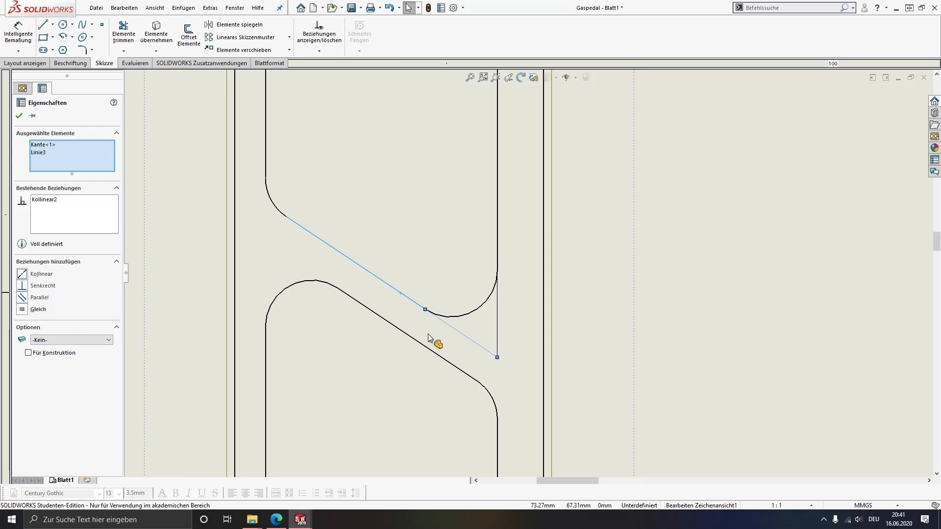
pyautogui.click(520, 329)
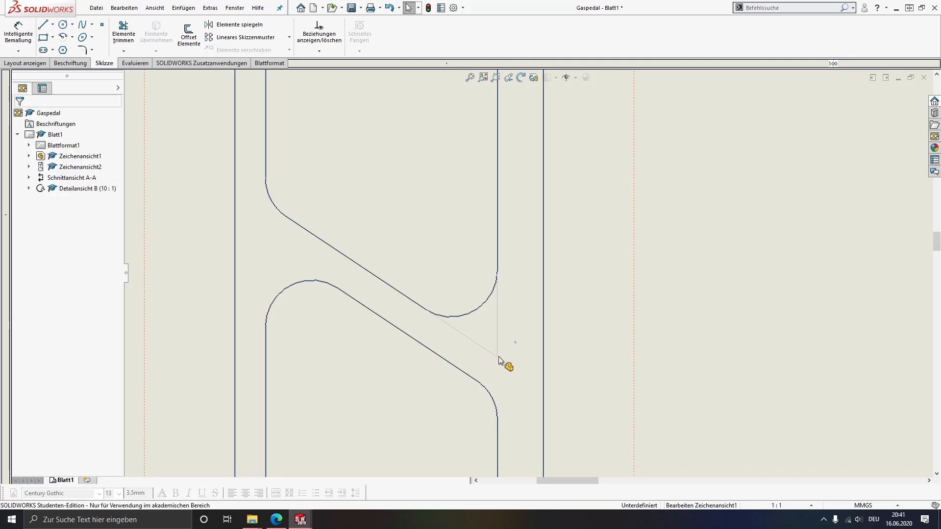
pyautogui.click(497, 355)
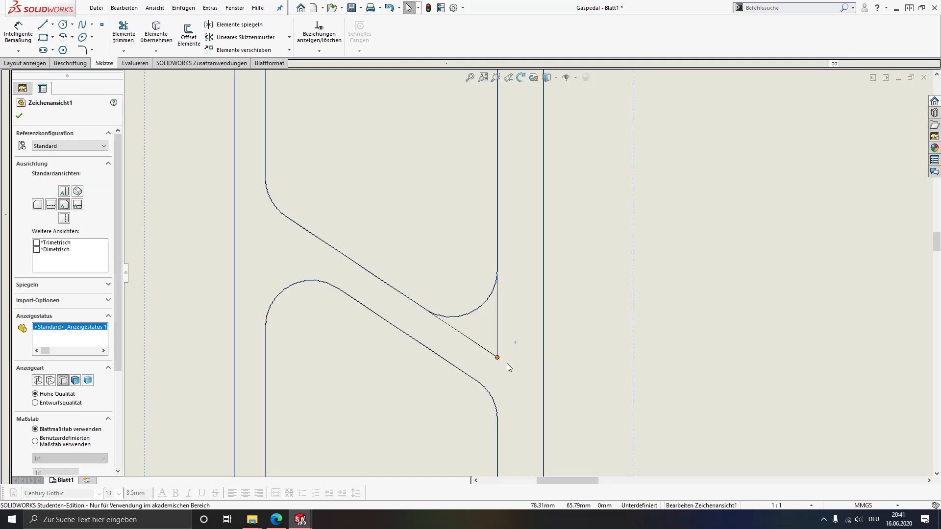
# - Make the sketched vertical extension line collinear with the pocket's right vertical edge
pyautogui.click(497, 358)
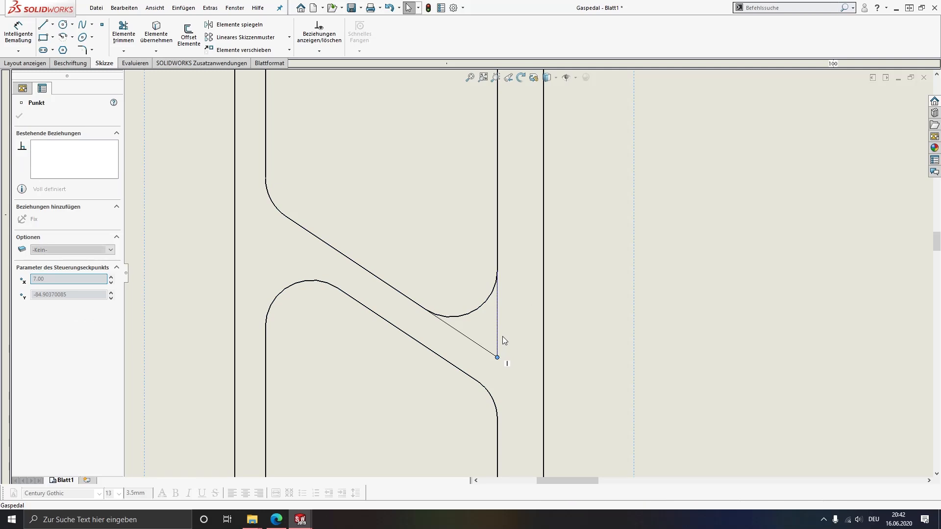
pyautogui.click(498, 292)
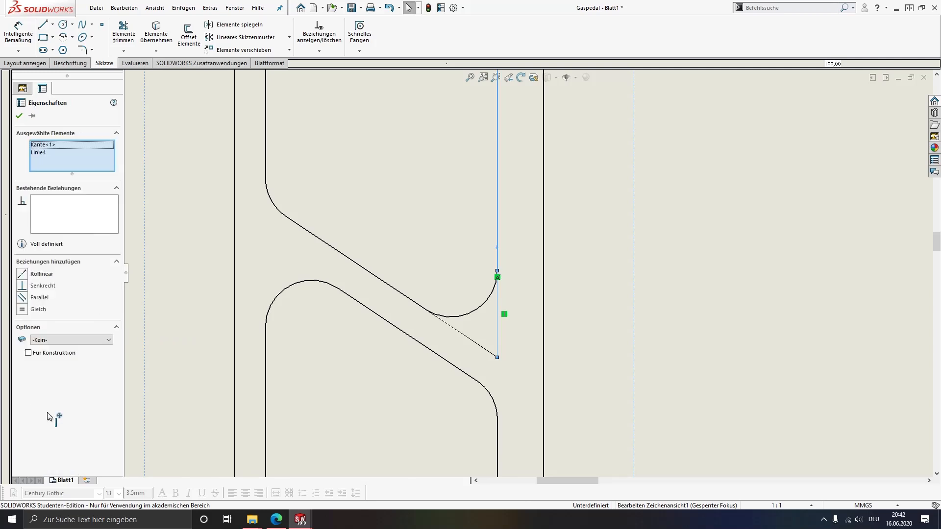
pyautogui.click(31, 275)
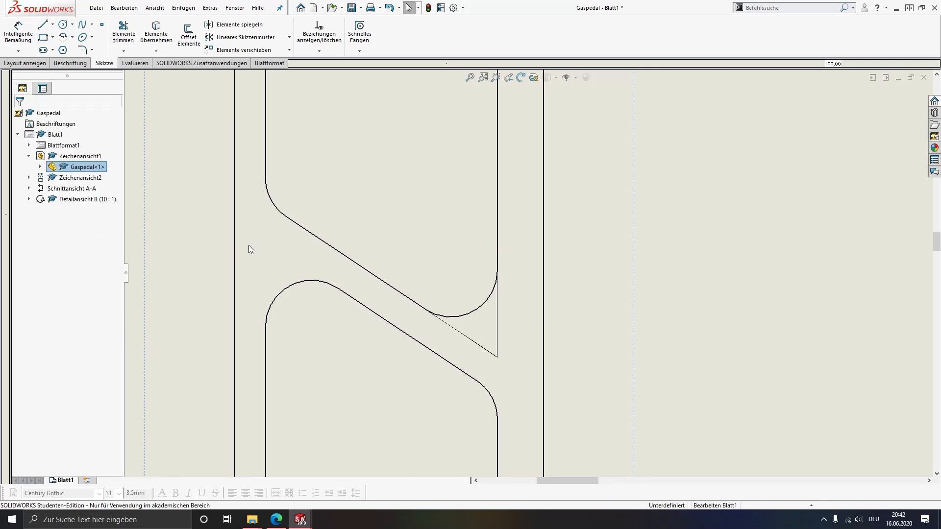
# - Sketch extension lines, the slanted one about 5.8 mm long, at the second-lowest pocket's upper right corner and make it collinear with the slanted edge
pyautogui.moveTo(309, 225); pyautogui.dragTo(387, 281, button='middle')
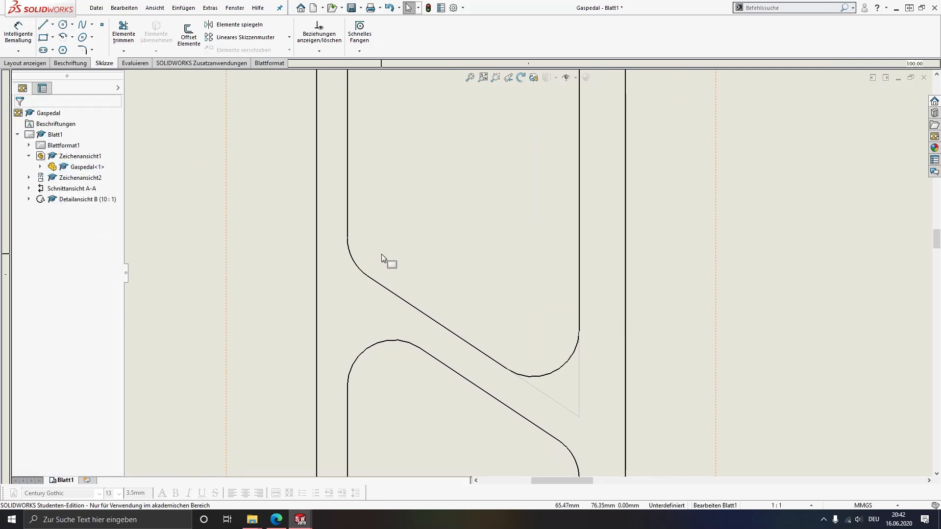
pyautogui.moveTo(488, 163)
pyautogui.mouseDown(button='middle')
pyautogui.moveTo(420, 374)
pyautogui.moveTo(432, 424)
pyautogui.mouseUp(button='middle')
pyautogui.press('l')
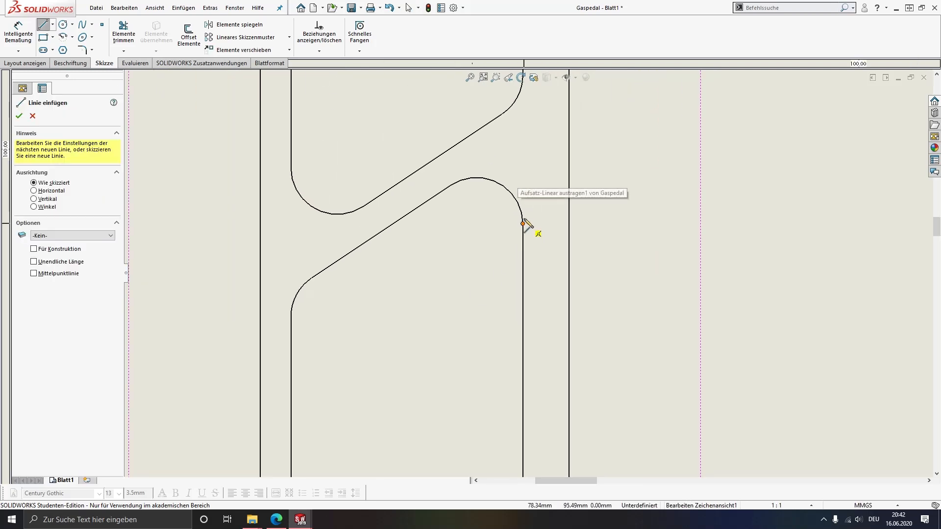
pyautogui.click(523, 131)
pyautogui.click(450, 185)
pyautogui.press('Escape')
pyautogui.click(459, 178)
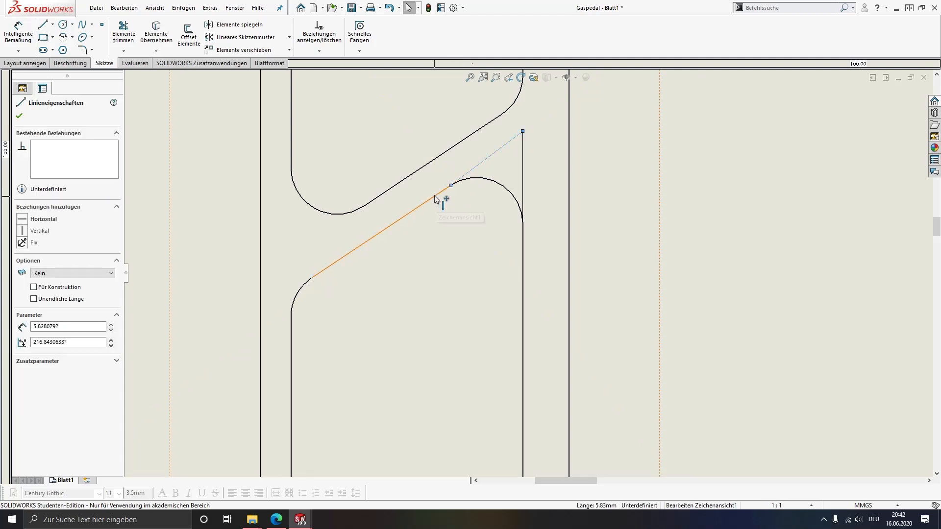
pyautogui.keyDown('ctrl'); pyautogui.click(434, 196); pyautogui.keyUp('ctrl')
pyautogui.click(40, 274)
pyautogui.press('Escape')
# - Sketch extension lines at the same pocket's upper left corner and make the slanted one collinear with the upper slanted edge
pyautogui.scroll(-3, 322, 317)
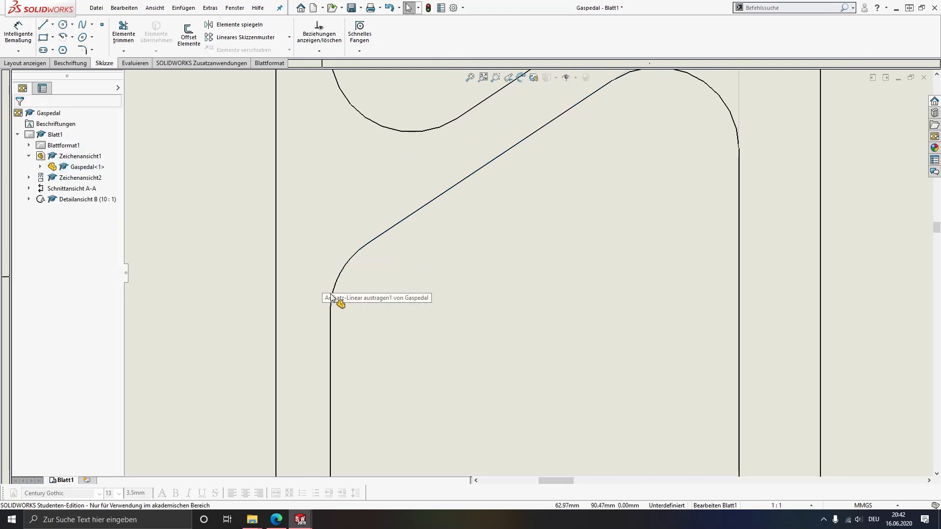
pyautogui.press('l')
pyautogui.press('Escape')
pyautogui.click(385, 231)
pyautogui.keyDown('ctrl'); pyautogui.click(344, 260); pyautogui.keyUp('ctrl')
pyautogui.click(40, 273)
pyautogui.press('Escape')
# - Sketch extension lines, the slanted one about 1.5 mm long, at the pocket's lower left corner and make it collinear with the lower slanted edge
pyautogui.moveTo(421, 319); pyautogui.dragTo(481, 278, button='middle')
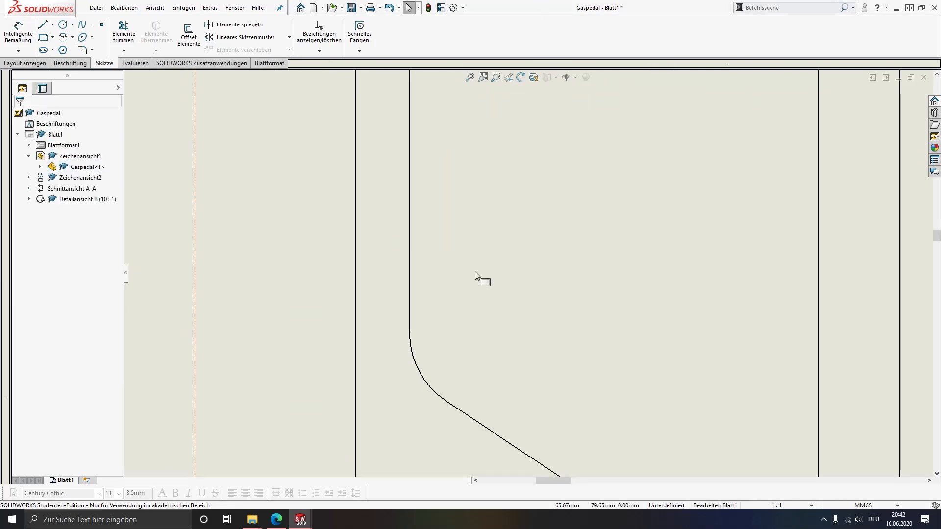
pyautogui.press('l')
pyautogui.click(409, 383)
pyautogui.click(444, 402)
pyautogui.press('Escape')
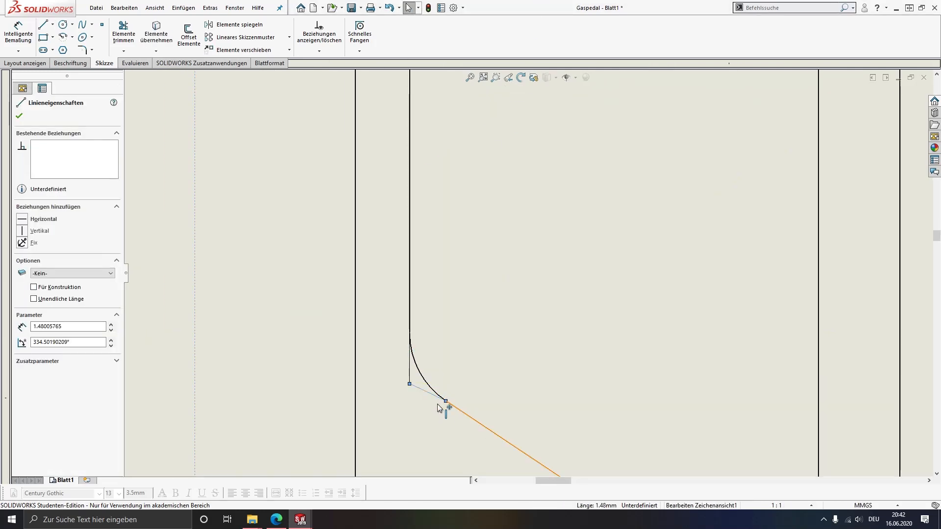
pyautogui.keyDown('ctrl'); pyautogui.click(459, 410); pyautogui.keyUp('ctrl')
pyautogui.click(42, 274)
# - Sketch extension lines at the lower right corner of the pocket directly below the small middle hole, with the slanted one collinear to its edge
pyautogui.moveTo(496, 127); pyautogui.dragTo(440, 340, button='middle')
pyautogui.scroll(5, 456, 324)
pyautogui.moveTo(527, 255); pyautogui.dragTo(540, 362, button='middle')
pyautogui.press('l')
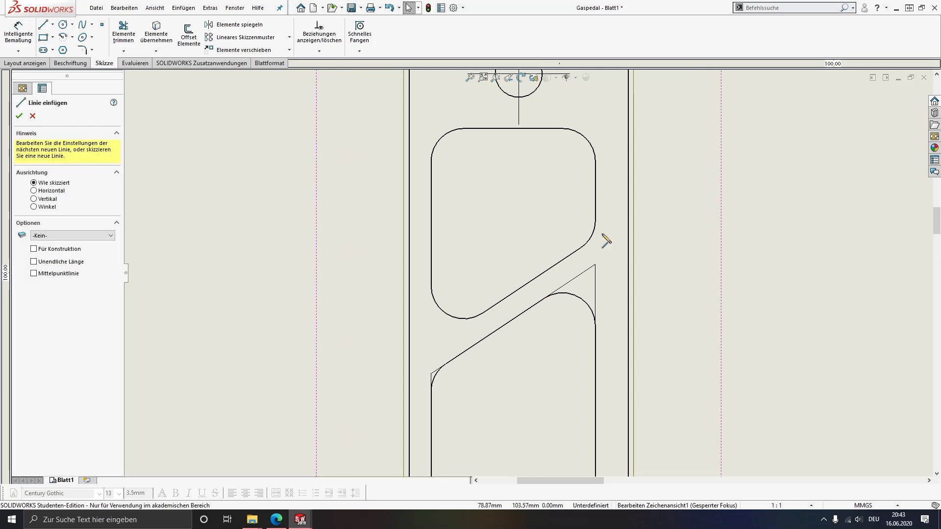
pyautogui.scroll(-4, 612, 222)
pyautogui.click(571, 228)
pyautogui.click(572, 265)
pyautogui.click(544, 282)
pyautogui.press('Escape')
pyautogui.click(558, 273)
pyautogui.keyDown('ctrl'); pyautogui.click(531, 290); pyautogui.keyUp('ctrl')
pyautogui.click(31, 275)
pyautogui.press('Escape')
# - Extend the left vertical and slanted edges at that pocket's lower left corner with sketch lines, making the slanted line collinear with its edge
pyautogui.press('l')
pyautogui.click(248, 358)
pyautogui.click(248, 456)
pyautogui.click(348, 412)
pyautogui.press('Escape')
pyautogui.click(301, 433)
pyautogui.keyDown('ctrl'); pyautogui.click(349, 410); pyautogui.keyUp('ctrl')
pyautogui.click(37, 274)
# - Sketch extension lines at the upper right corner of the pocket above the small middle hole and make the slanted one collinear with its edge
pyautogui.scroll(4, 460, 193)
pyautogui.scroll(1, 459, 193)
pyautogui.moveTo(459, 193); pyautogui.dragTo(500, 326, button='middle')
pyautogui.scroll(-4, 520, 274)
pyautogui.press('l')
pyautogui.click(581, 312)
pyautogui.click(581, 273)
pyautogui.click(559, 270)
pyautogui.press('Escape')
pyautogui.click(572, 271)
pyautogui.keyDown('ctrl'); pyautogui.click(535, 255); pyautogui.keyUp('ctrl')
pyautogui.click(37, 274)
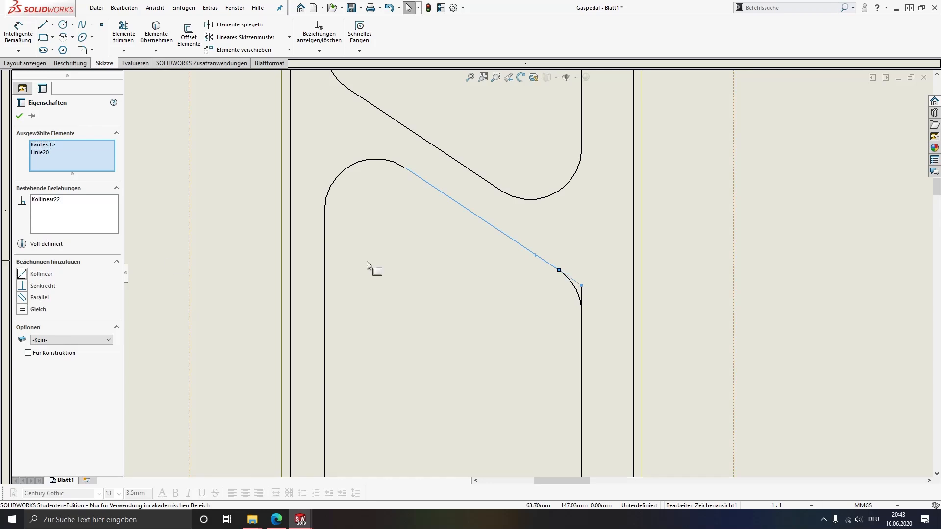
# - Sketch extension lines, the slanted one about 5.3 mm long, at that pocket's upper left corner and make it collinear with the slanted edge
pyautogui.press('Escape')
pyautogui.press('l')
pyautogui.click(324, 211)
pyautogui.click(325, 124)
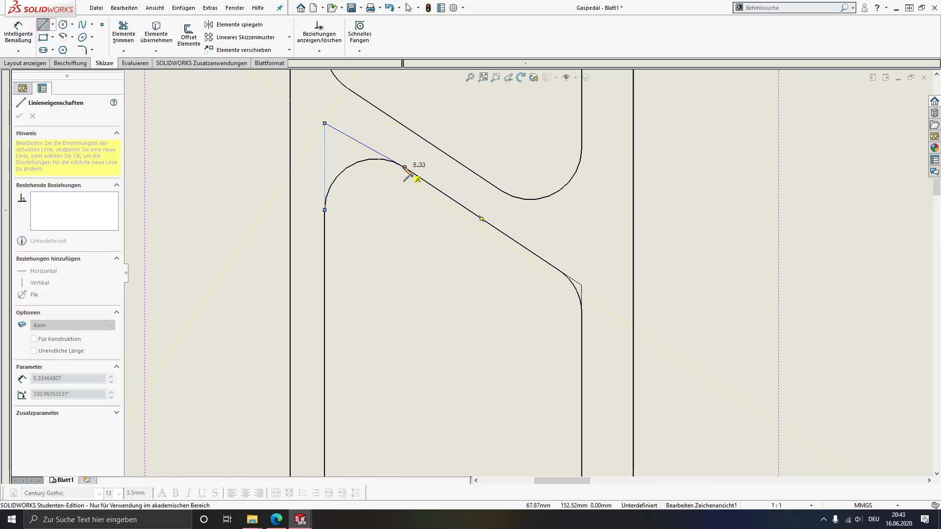
pyautogui.click(404, 167)
pyautogui.press('Escape')
pyautogui.click(393, 162)
pyautogui.keyDown('ctrl'); pyautogui.click(425, 181); pyautogui.keyUp('ctrl')
pyautogui.click(39, 274)
pyautogui.moveTo(400, 232); pyautogui.dragTo(395, 431, button='middle')
pyautogui.press('Escape')
# - Sketch extension lines at the next higher pocket's lower right corner and make the slanted one collinear with the lower slanted edge
pyautogui.scroll(4, 392, 404)
pyautogui.moveTo(421, 379); pyautogui.dragTo(407, 206, button='middle')
pyautogui.moveTo(448, 175); pyautogui.dragTo(454, 368, button='middle')
pyautogui.scroll(-2, 462, 367)
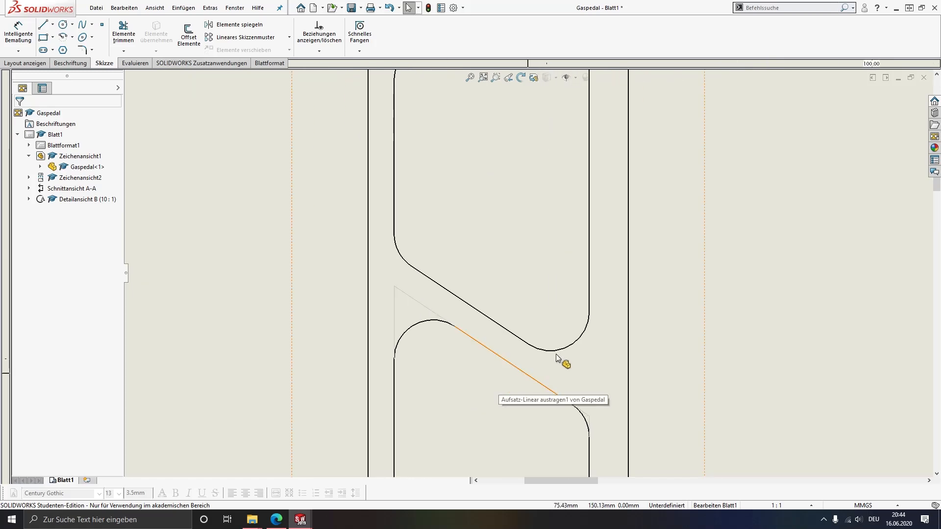
pyautogui.press('l')
pyautogui.click(589, 312)
pyautogui.click(589, 379)
pyautogui.press('Escape')
pyautogui.click(564, 365)
pyautogui.keyDown('ctrl'); pyautogui.click(504, 327); pyautogui.keyUp('ctrl')
pyautogui.click(40, 273)
# - Sketch extension lines, the slanted one about 1.4 mm long, at this pocket's lower left corner and make it collinear with the lower slanted edge
pyautogui.press('l')
pyautogui.click(394, 233)
pyautogui.click(394, 262)
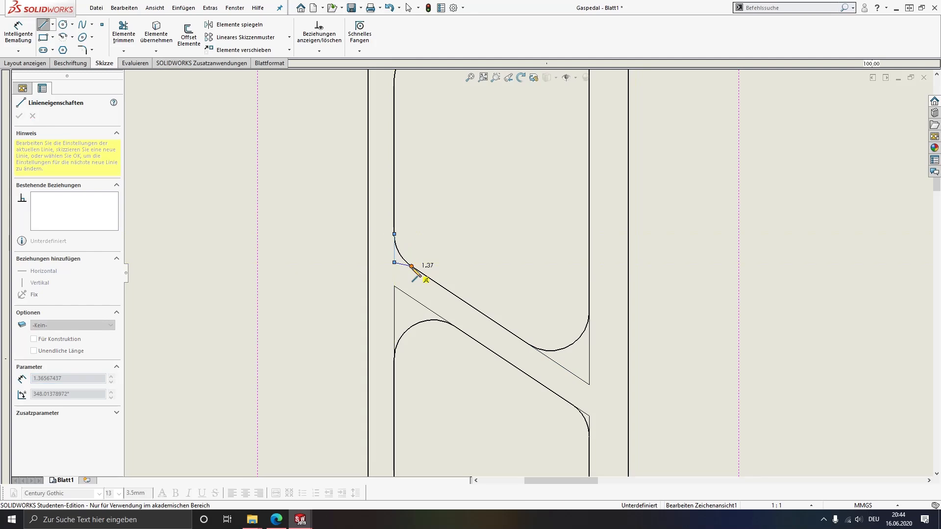
pyautogui.click(411, 266)
pyautogui.press('Escape')
pyautogui.click(406, 265)
pyautogui.keyDown('ctrl'); pyautogui.click(418, 282); pyautogui.keyUp('ctrl')
pyautogui.keyDown('ctrl'); pyautogui.click(425, 277); pyautogui.keyUp('ctrl')
pyautogui.press('Escape')
pyautogui.scroll(-4, 349, 285)
pyautogui.click(471, 251)
pyautogui.keyDown('ctrl'); pyautogui.click(504, 268); pyautogui.keyUp('ctrl')
pyautogui.click(40, 273)
pyautogui.press('Escape')
# - Extend this pocket's right vertical and upper slanted edges to their intersection with sketch lines, making the slanted line collinear with its edge
pyautogui.scroll(5, 510, 257)
pyautogui.moveTo(627, 88); pyautogui.dragTo(625, 270, button='middle')
pyautogui.scroll(-1, 658, 284)
pyautogui.press('l')
pyautogui.click(627, 266)
pyautogui.click(627, 192)
pyautogui.click(561, 231)
pyautogui.press('Escape')
pyautogui.click(580, 221)
pyautogui.keyDown('ctrl'); pyautogui.click(540, 245); pyautogui.keyUp('ctrl')
pyautogui.click(39, 273)
# - Extend this pocket's left vertical and upper slanted edges at the upper left corner, making the slanted line collinear with its edge
pyautogui.press('l')
pyautogui.click(410, 354)
pyautogui.click(410, 326)
pyautogui.click(430, 319)
pyautogui.press('Escape')
pyautogui.click(33, 276)
pyautogui.press('Escape')
# - Sketch extension lines at the lower left corner of the next pocket up and make the slanted one collinear with the lower slanted edge
pyautogui.press('l')
pyautogui.click(410, 216)
pyautogui.click(410, 281)
pyautogui.click(478, 252)
pyautogui.press('Escape')
pyautogui.click(455, 262)
pyautogui.keyDown('ctrl'); pyautogui.click(513, 228); pyautogui.keyUp('ctrl')
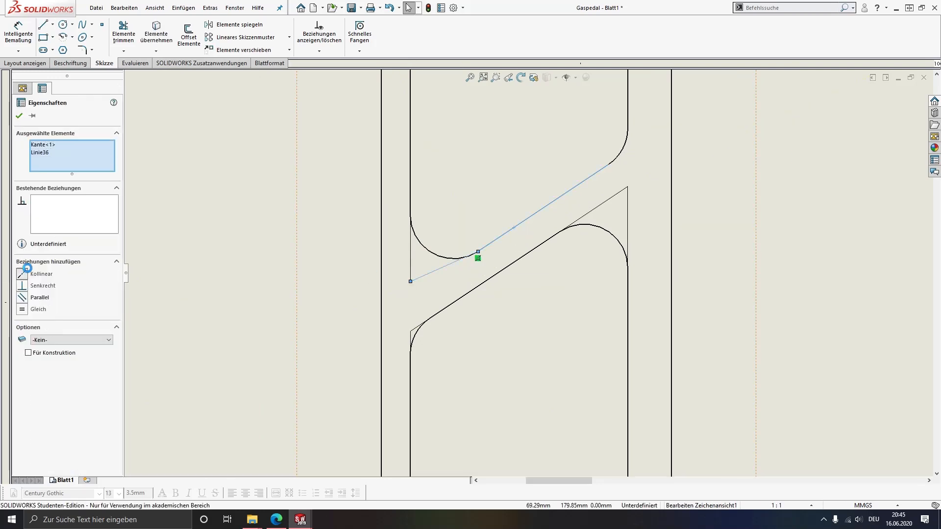
pyautogui.click(33, 273)
pyautogui.press('Escape')
# - Extend the same pocket's right vertical and lower slanted edges at the lower right corner, making the slanted line collinear with its edge
pyautogui.press('l')
pyautogui.click(627, 128)
pyautogui.click(628, 157)
pyautogui.click(609, 165)
pyautogui.press('Escape')
pyautogui.click(617, 163)
pyautogui.keyDown('ctrl'); pyautogui.click(596, 173); pyautogui.keyUp('ctrl')
pyautogui.click(34, 273)
pyautogui.scroll(6, 475, 199)
pyautogui.scroll(-5, 483, 142)
pyautogui.press('Escape')
# - Sketch extension lines at the upper right corner of the pocket just below the detail circle's pocket, with the slanted one collinear to its edge
pyautogui.press('l')
pyautogui.click(601, 353)
pyautogui.click(601, 334)
pyautogui.click(588, 330)
pyautogui.press('Escape')
pyautogui.click(595, 333)
pyautogui.keyDown('ctrl'); pyautogui.click(557, 311); pyautogui.keyUp('ctrl')
pyautogui.click(41, 273)
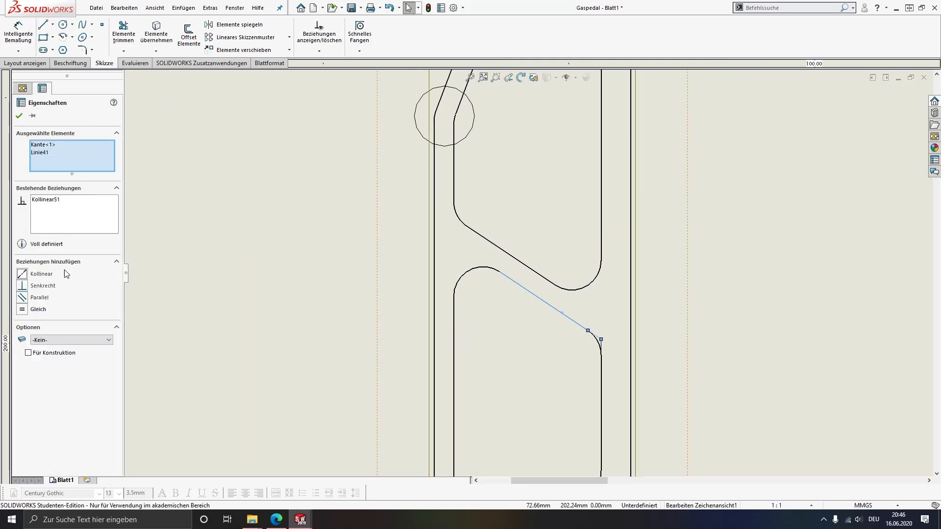
pyautogui.press('Escape')
# - Sketch two lines extending that pocket's left vertical and upper slanted edges to their intersection at the upper left corner
pyautogui.press('l')
pyautogui.click(453, 295)
pyautogui.click(453, 242)
pyautogui.click(497, 270)
pyautogui.press('Escape')
# - Sketch two lines extending the slanted lower edge and right vertical edge of the detail circle's pocket to their intersection at the lower right corner
pyautogui.press('l')
pyautogui.click(556, 285)
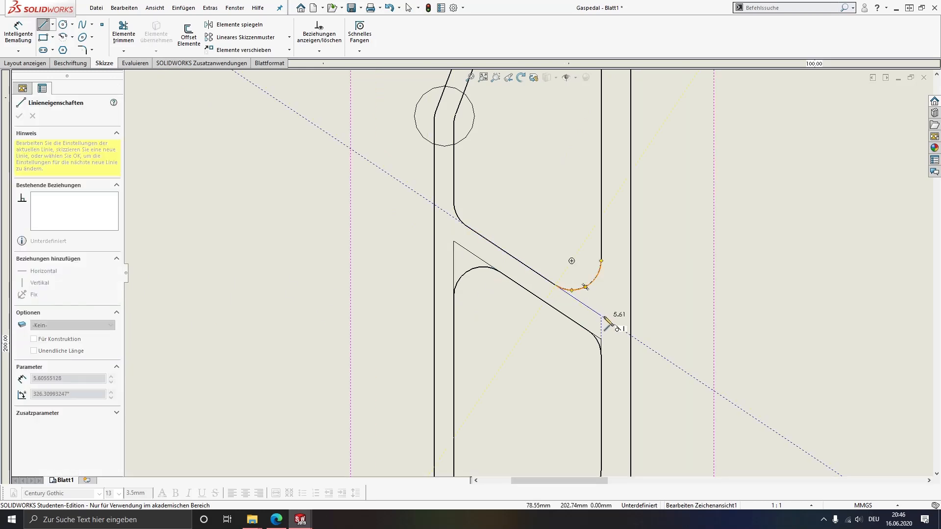
pyautogui.click(600, 315)
pyautogui.click(601, 261)
pyautogui.press('Escape')
# - Make the two extension lines at that lower right corner collinear with the pocket's right vertical edge and slanted lower edge
pyautogui.click(601, 248)
pyautogui.keyDown('ctrl'); pyautogui.click(601, 287); pyautogui.keyUp('ctrl')
pyautogui.click(42, 274)
pyautogui.click(572, 299)
pyautogui.keyDown('ctrl'); pyautogui.click(546, 279); pyautogui.keyUp('ctrl')
pyautogui.click(42, 273)
pyautogui.press('Escape')
# - Sketch two lines extending the same pocket's slanted lower edge and left vertical edge to their intersection at the lower left corner
pyautogui.scroll(-4, 475, 245)
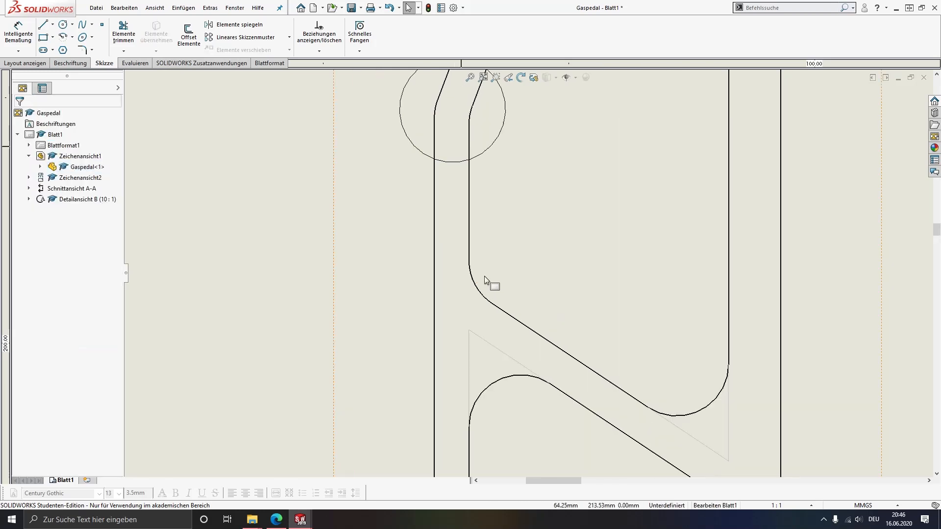
pyautogui.press('l')
pyautogui.click(494, 306)
pyautogui.click(470, 288)
pyautogui.click(469, 258)
pyautogui.press('Escape')
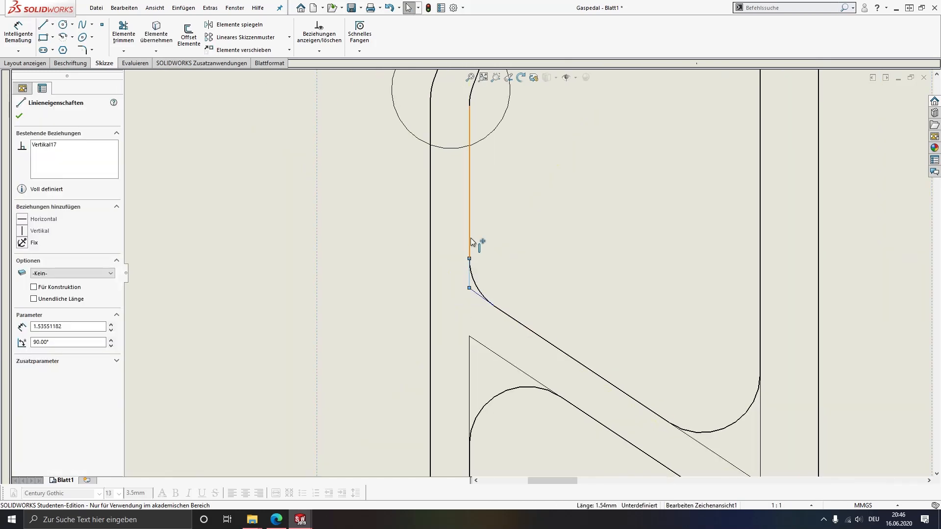
# - Make the lower left corner's extension lines collinear with the pocket's left vertical edge and slanted lower edge
pyautogui.click(470, 238)
pyautogui.keyDown('ctrl'); pyautogui.click(470, 277); pyautogui.keyUp('ctrl')
pyautogui.click(42, 274)
pyautogui.click(521, 332)
pyautogui.keyDown('ctrl'); pyautogui.click(529, 333); pyautogui.keyUp('ctrl')
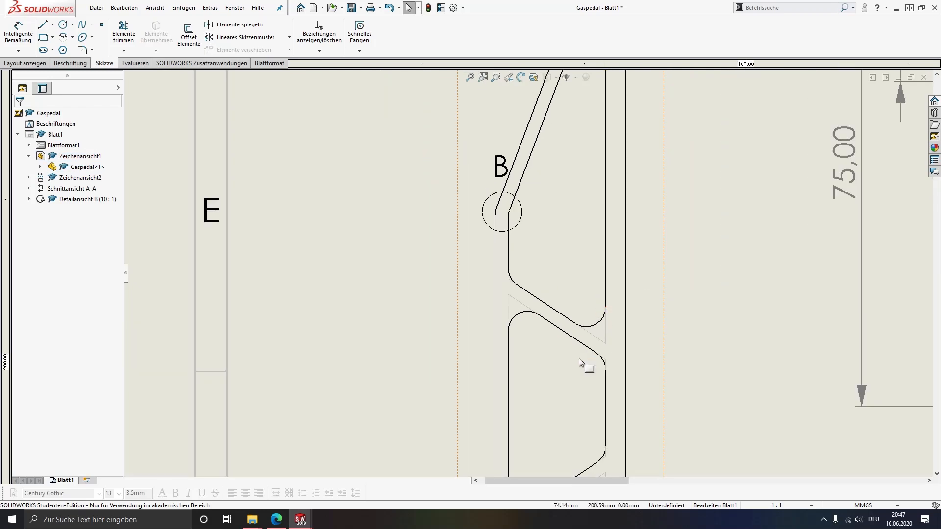
# - Sketch a vertical line and a short connecting line at the rounded inner bend of the pocket inside the detail circle
pyautogui.moveTo(576, 349); pyautogui.dragTo(571, 243, button='middle')
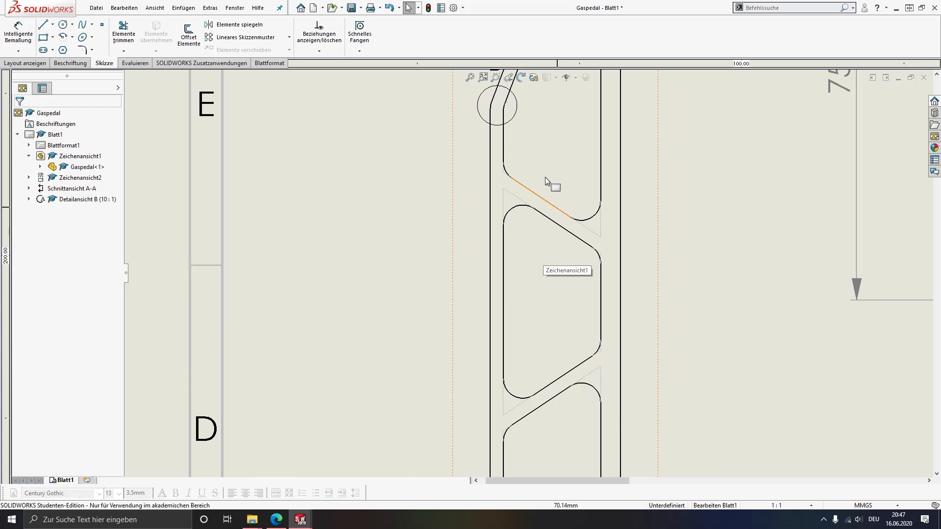
pyautogui.scroll(-2, 505, 123)
pyautogui.scroll(-7, 509, 133)
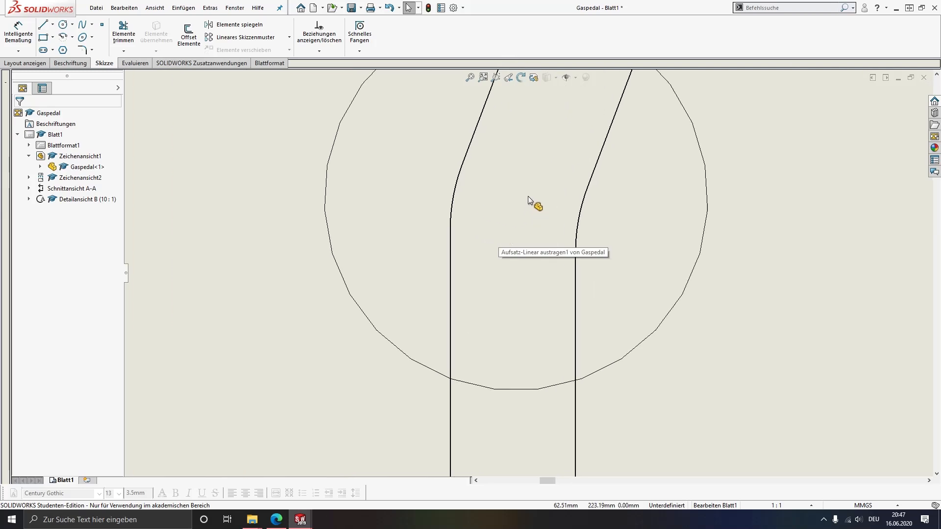
pyautogui.moveTo(567, 210); pyautogui.dragTo(567, 253, button='middle')
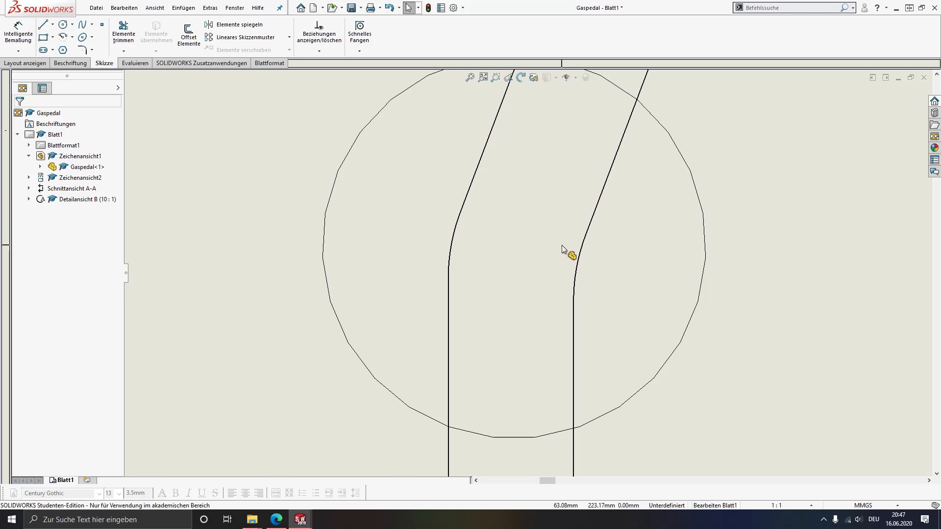
pyautogui.press('l')
pyautogui.click(573, 301)
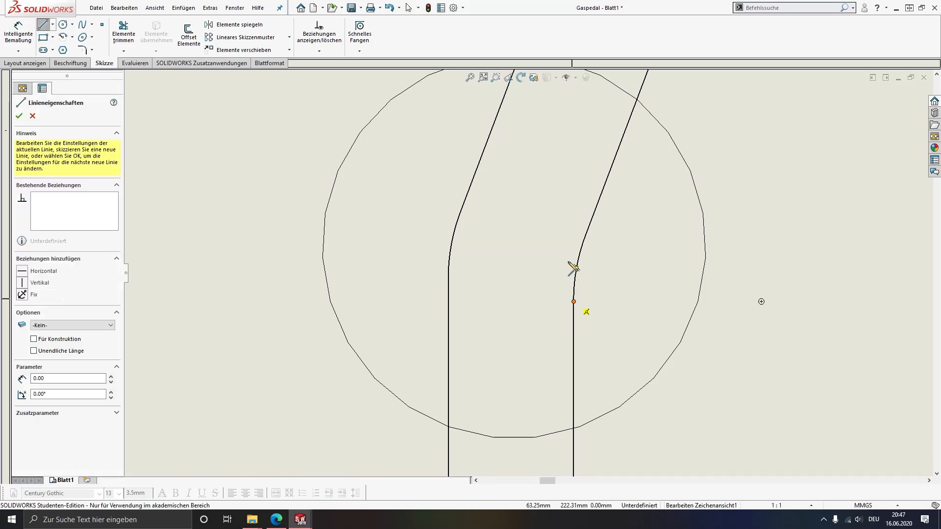
pyautogui.click(574, 238)
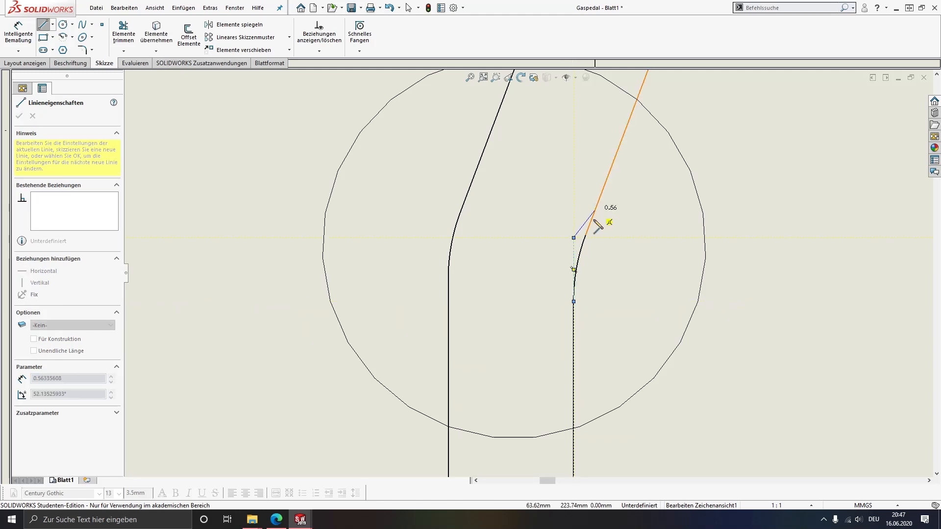
pyautogui.press('Escape')
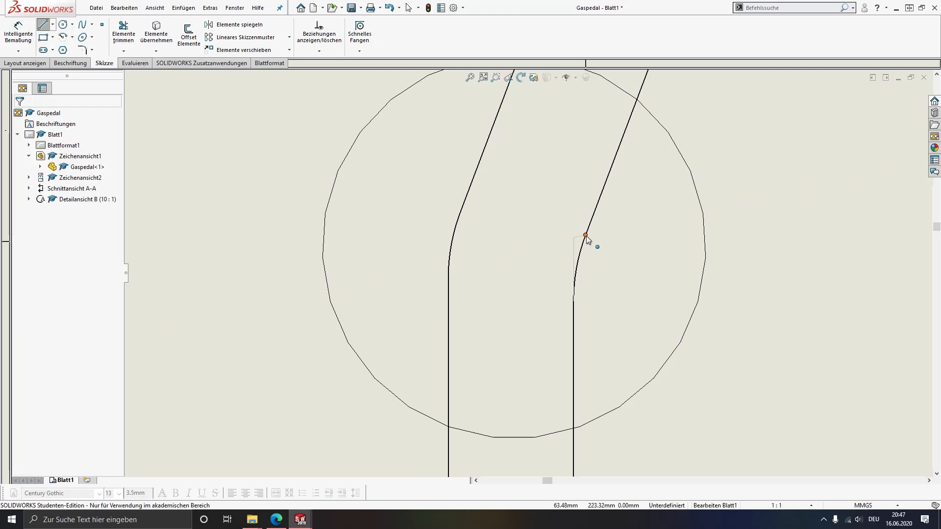
# - Make the short line at the inner bend collinear with the pocket's slanted edge
pyautogui.scroll(-5, 586, 236)
pyautogui.click(566, 246)
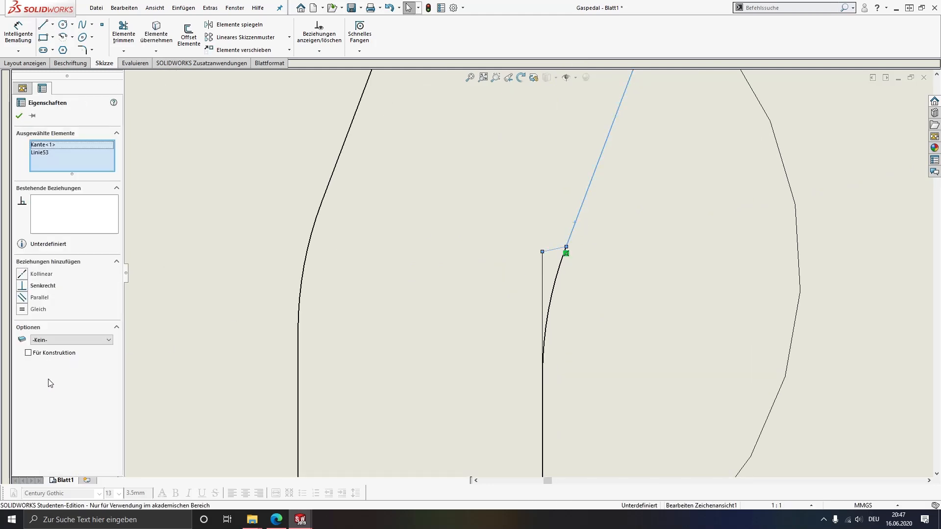
pyautogui.click(37, 275)
pyautogui.click(184, 286)
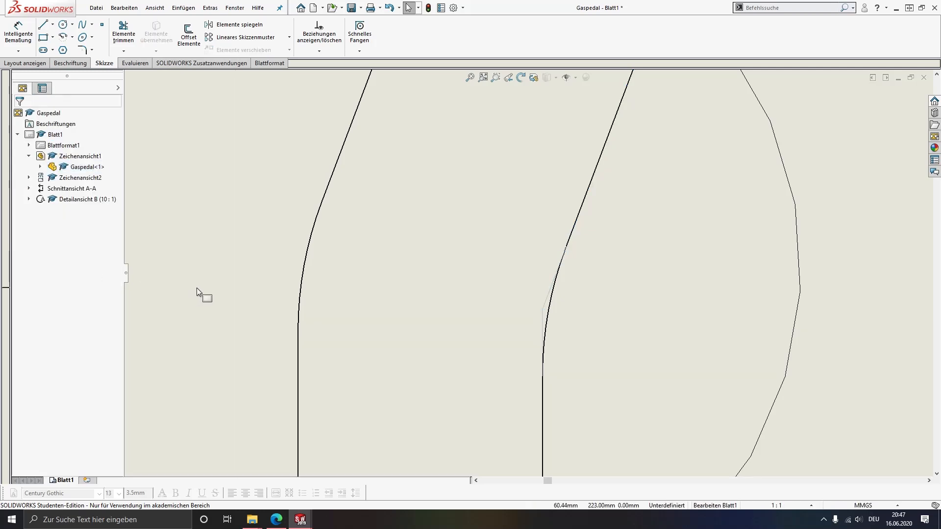
# - Sketch two lines extending the part's outer vertical and slanted edges to their intersection at the outer bend inside the detail circle
pyautogui.press('l')
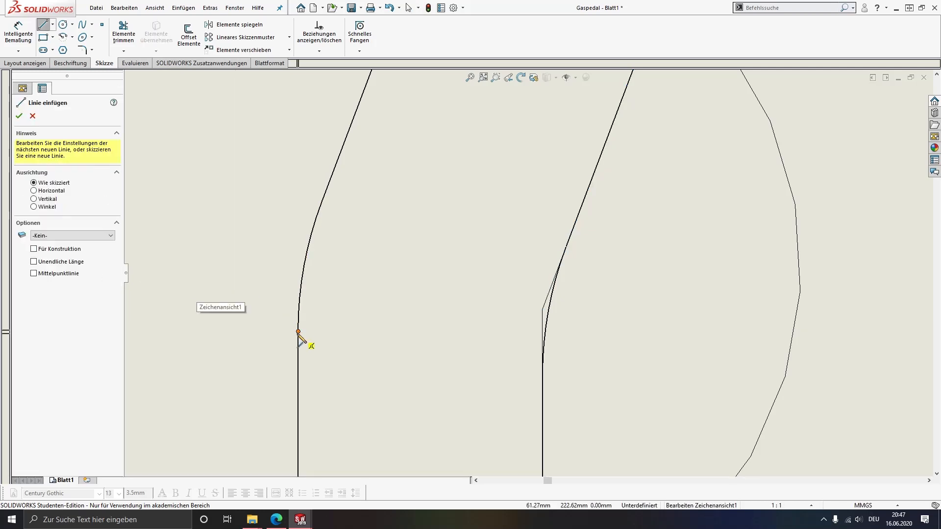
pyautogui.click(298, 331)
pyautogui.click(298, 261)
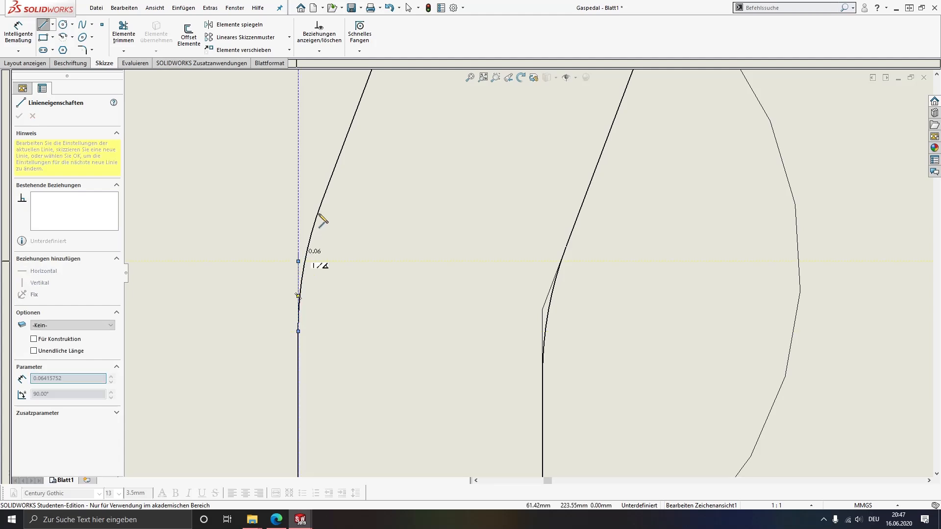
pyautogui.click(322, 201)
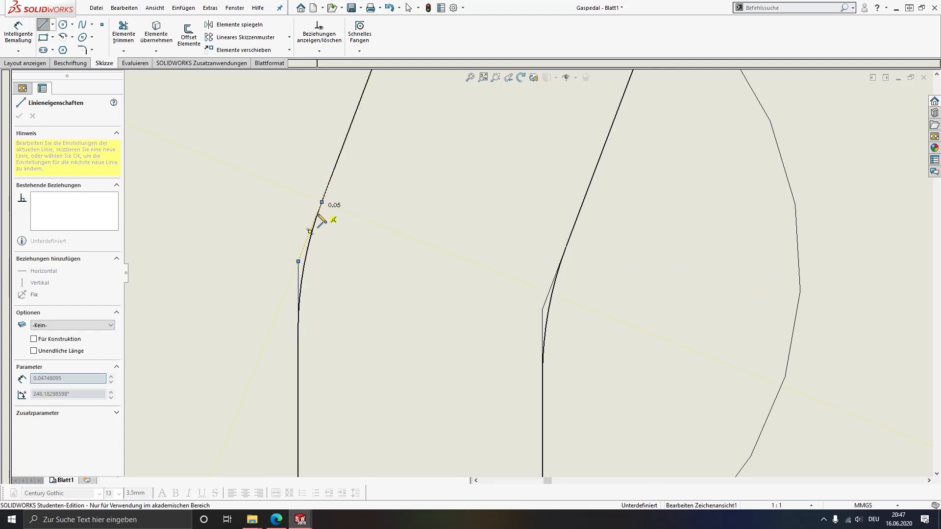
pyautogui.press('Escape')
pyautogui.press('Escape')
# - Make the slanted extension line at the outer bend collinear with the part's outer slanted edge
pyautogui.click(328, 185)
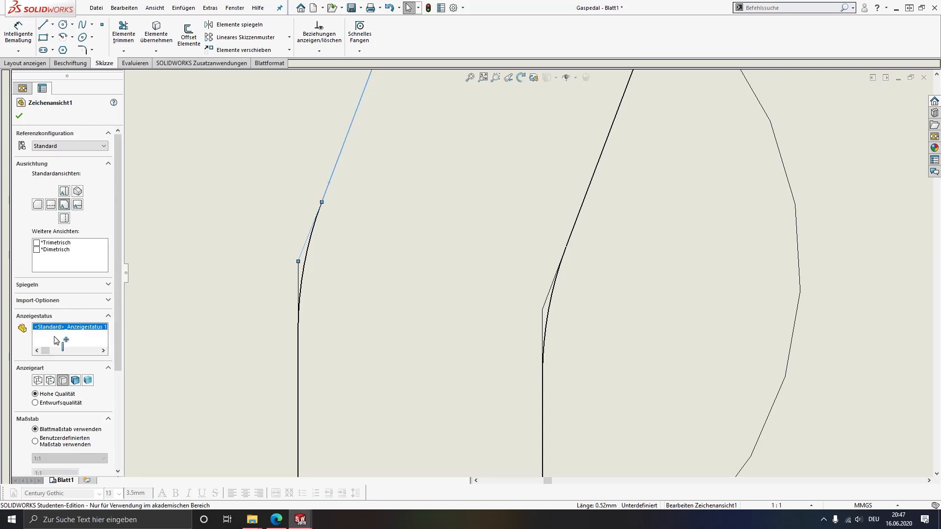
pyautogui.click(38, 276)
pyautogui.press('Escape')
# - Dimension the width of the part's short top edge in the front view, placing the dimension above it
pyautogui.scroll(13, 343, 318)
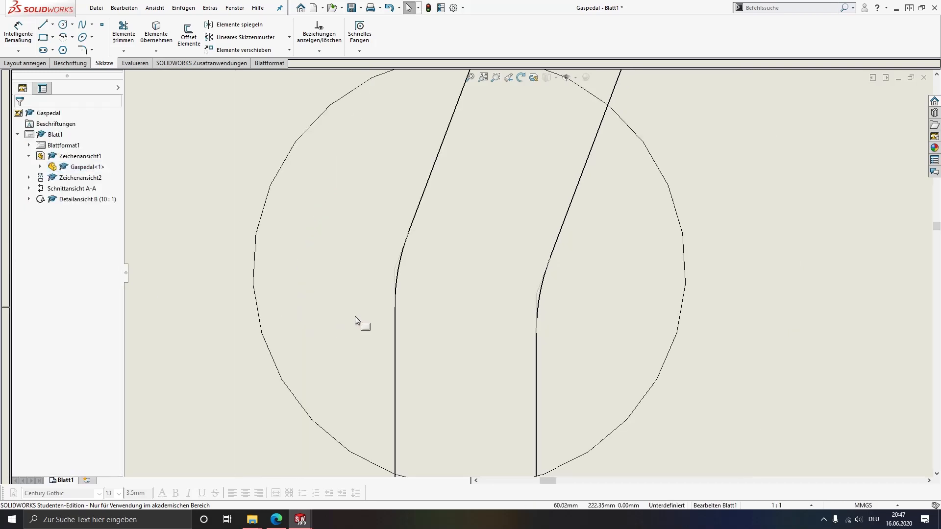
pyautogui.scroll(5, 626, 360)
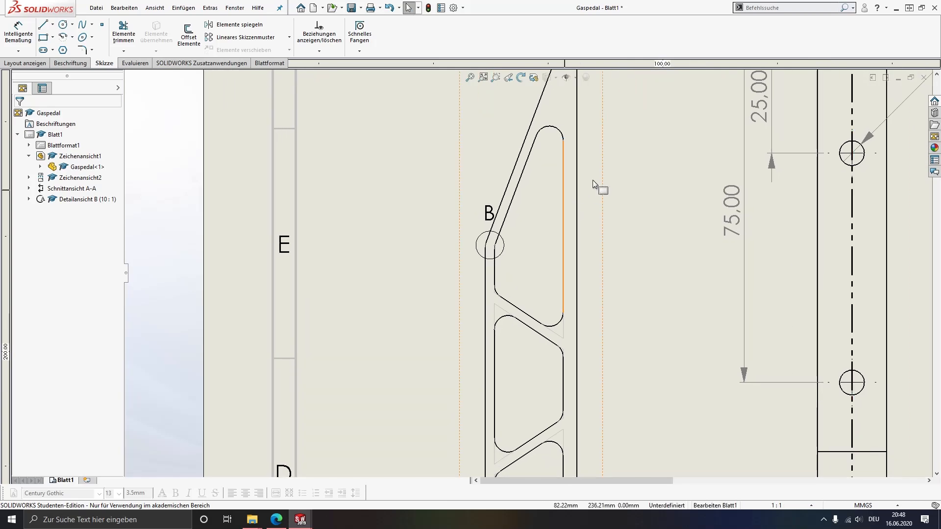
pyautogui.scroll(-4, 599, 157)
pyautogui.scroll(2, 589, 248)
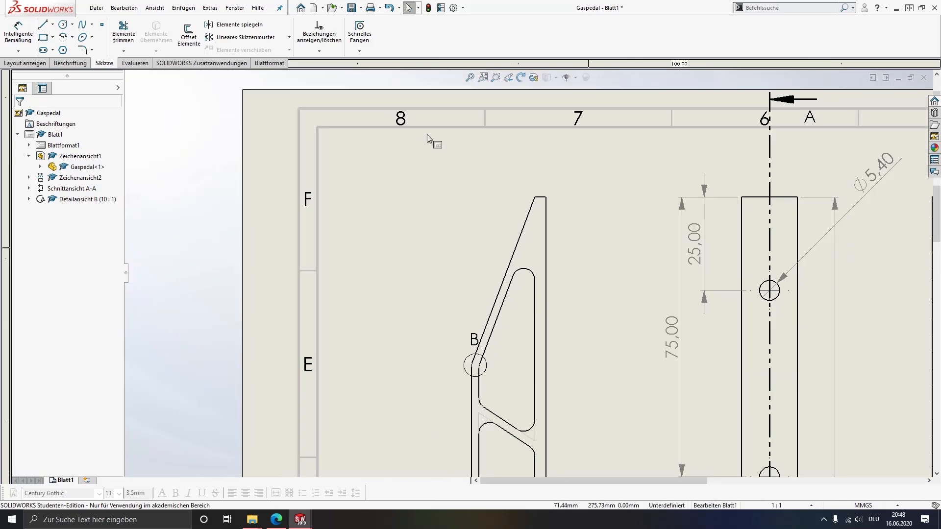
pyautogui.click(542, 202)
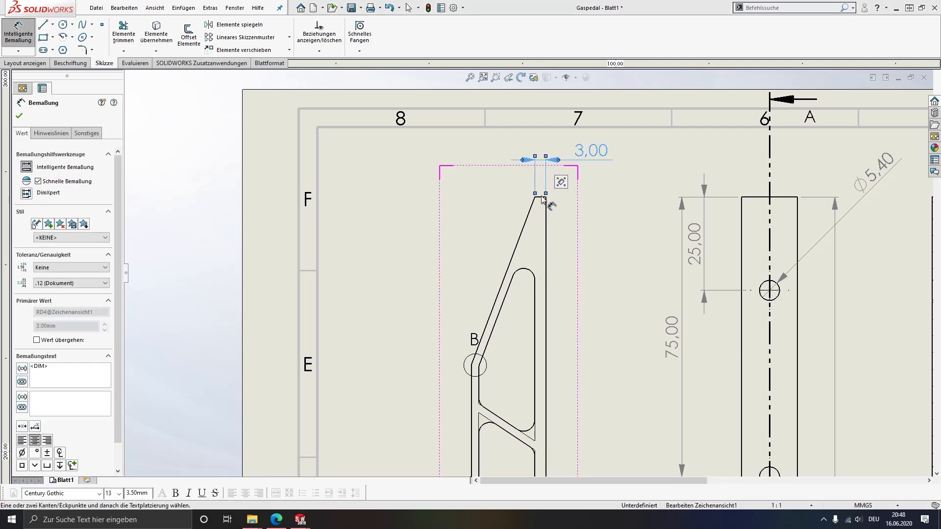
# - Dimension the vertical distance from the top edge to the outer bend's extension-line intersection as a driven dimension
pyautogui.click(543, 201)
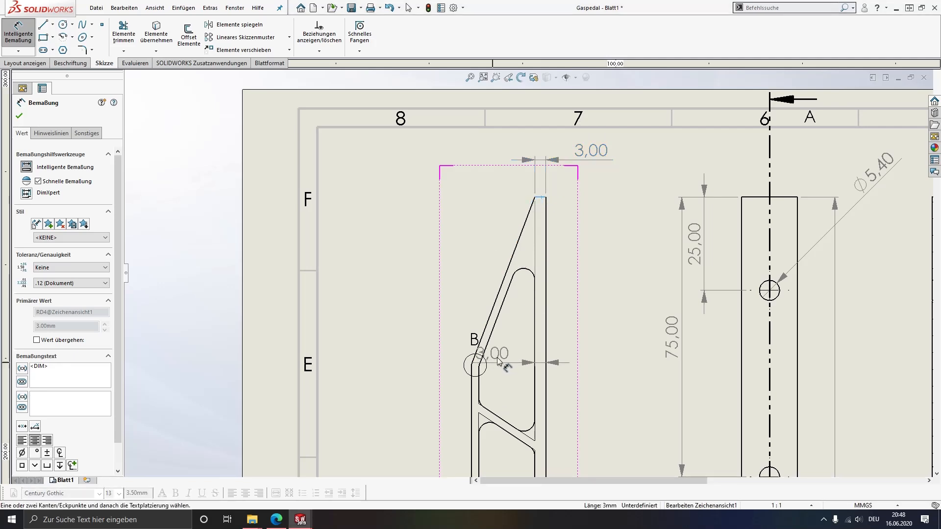
pyautogui.scroll(-2, 500, 368)
pyautogui.scroll(-8, 505, 362)
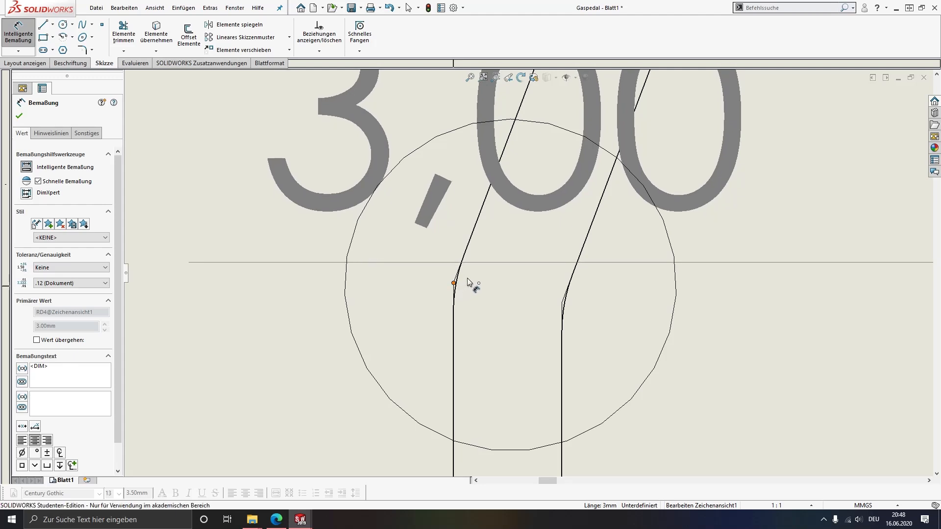
pyautogui.click(466, 282)
pyautogui.scroll(5, 468, 282)
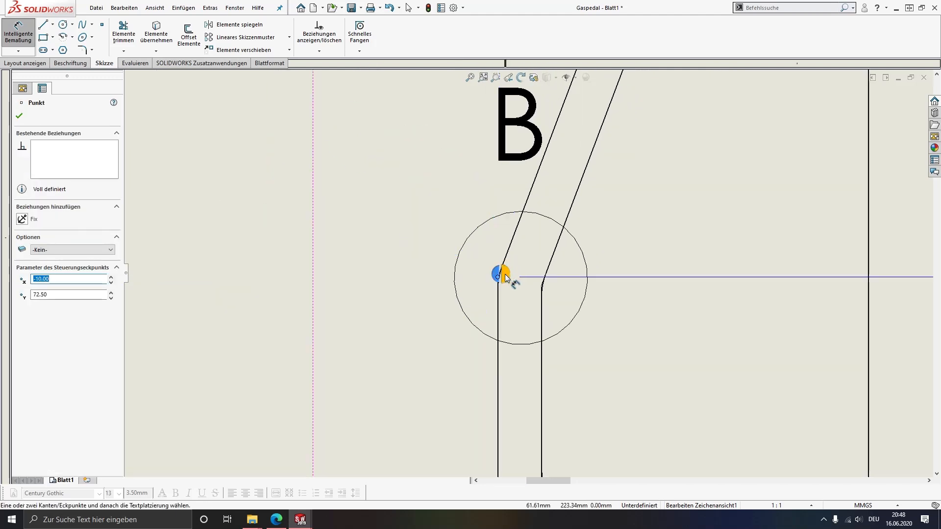
pyautogui.click(497, 277)
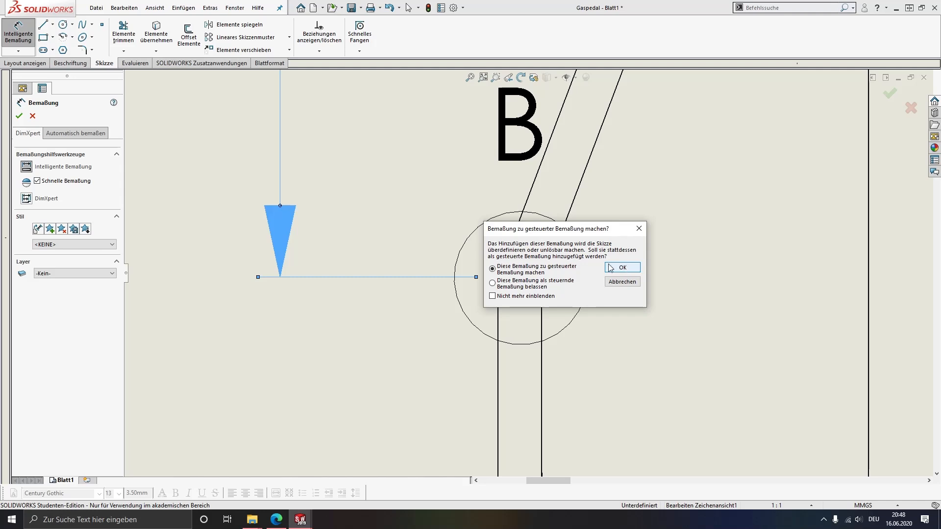
pyautogui.moveTo(547, 231); pyautogui.dragTo(658, 239)
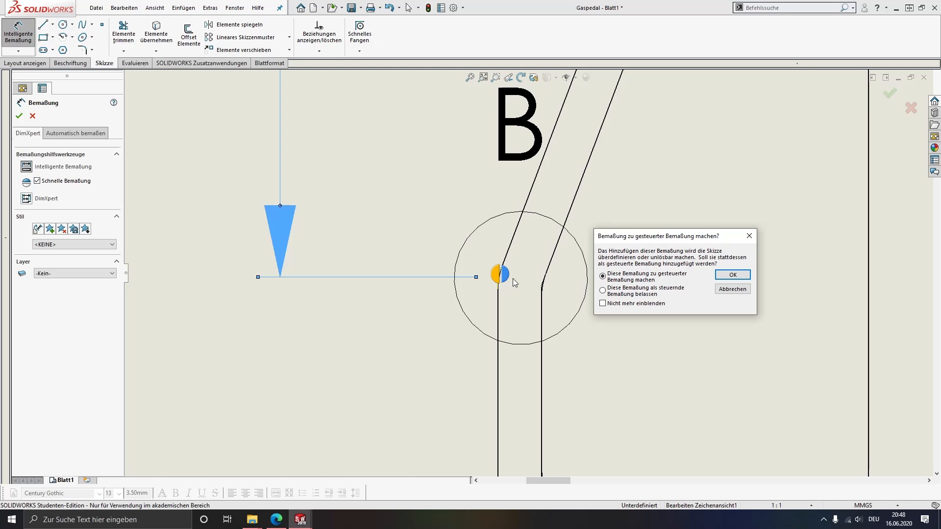
pyautogui.click(727, 277)
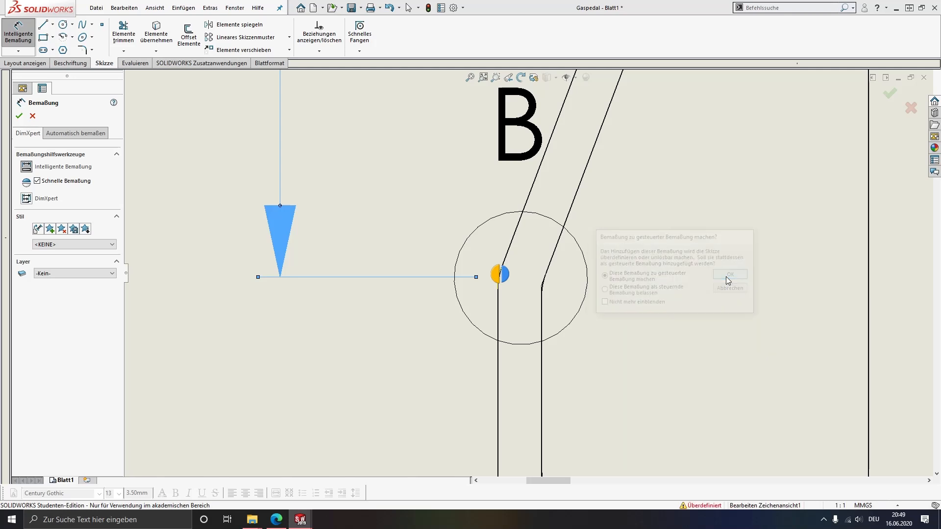
pyautogui.scroll(2, 563, 204)
pyautogui.scroll(5, 566, 200)
pyautogui.press('Escape')
# - Dimension the slanted wall's thickness and the right vertical wall's thickness beside the uppermost pocket
pyautogui.scroll(-3, 569, 243)
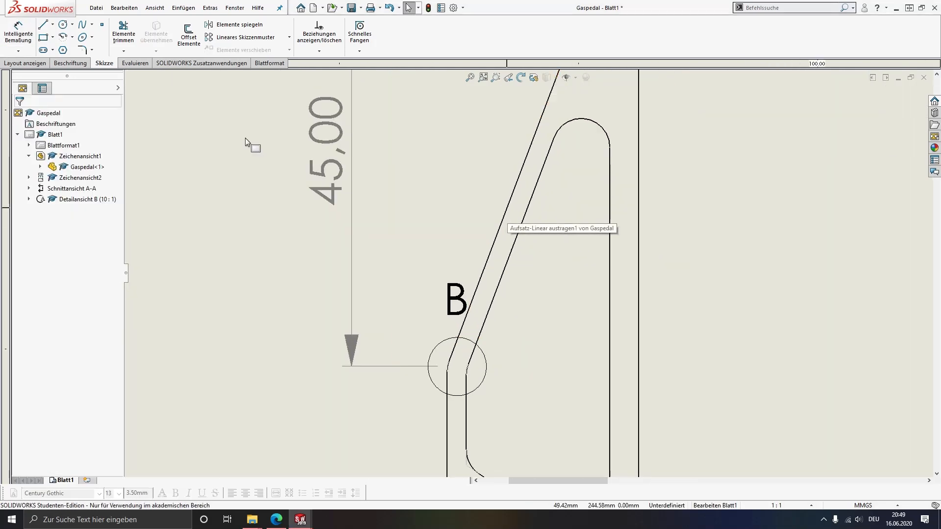
pyautogui.click(19, 40)
pyautogui.click(504, 215)
pyautogui.click(523, 225)
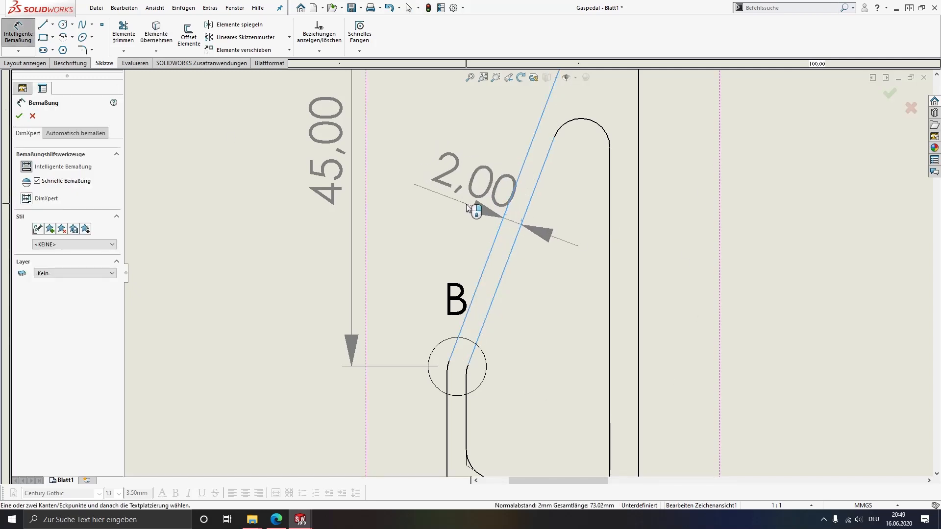
pyautogui.click(468, 201)
pyautogui.click(637, 193)
pyautogui.click(609, 193)
pyautogui.click(707, 192)
# - Dimension the vertical distance between the uppermost pocket's inner bend intersection and its lower left corner intersection as a driven dimension
pyautogui.scroll(3, 611, 251)
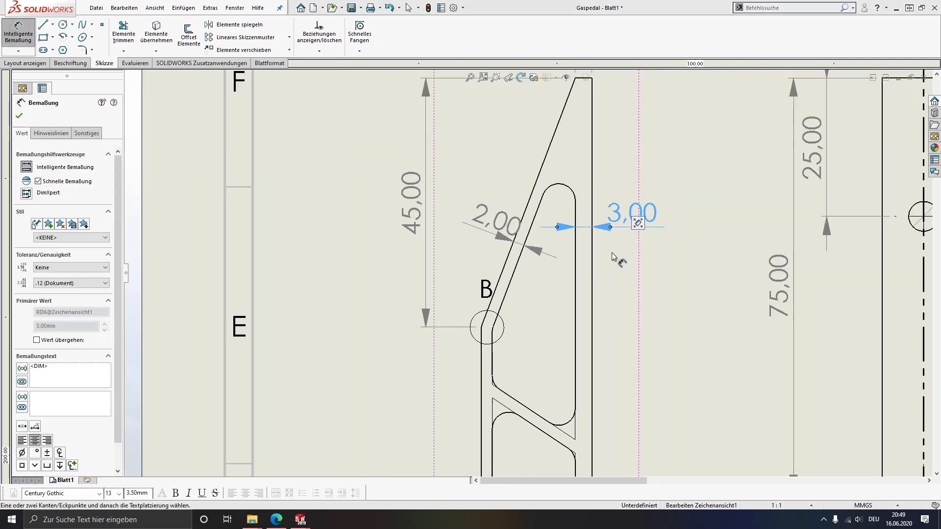
pyautogui.scroll(-6, 536, 269)
pyautogui.scroll(-8, 536, 267)
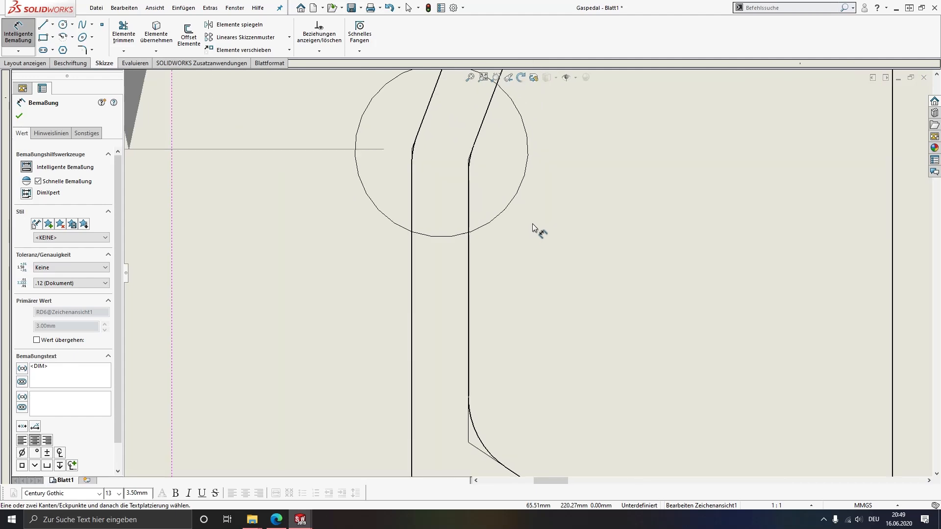
pyautogui.scroll(-3, 470, 203)
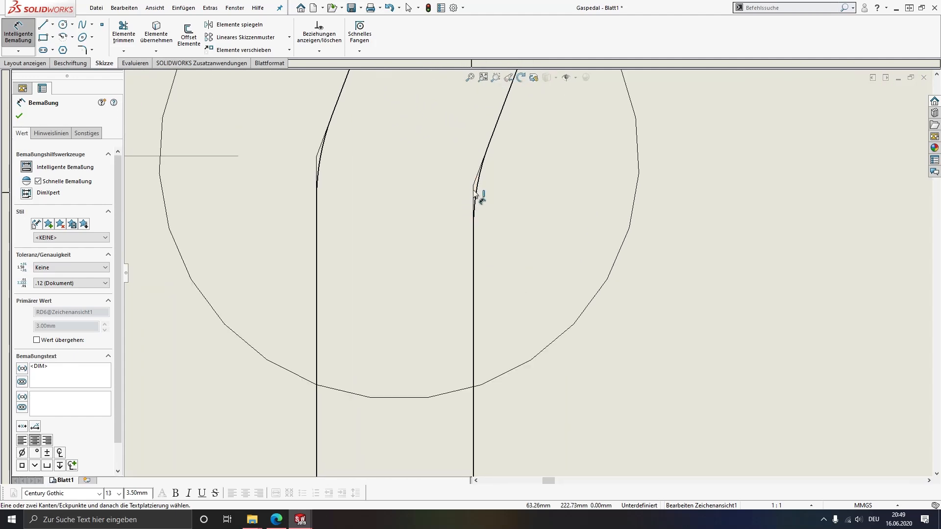
pyautogui.click(473, 186)
pyautogui.scroll(5, 465, 264)
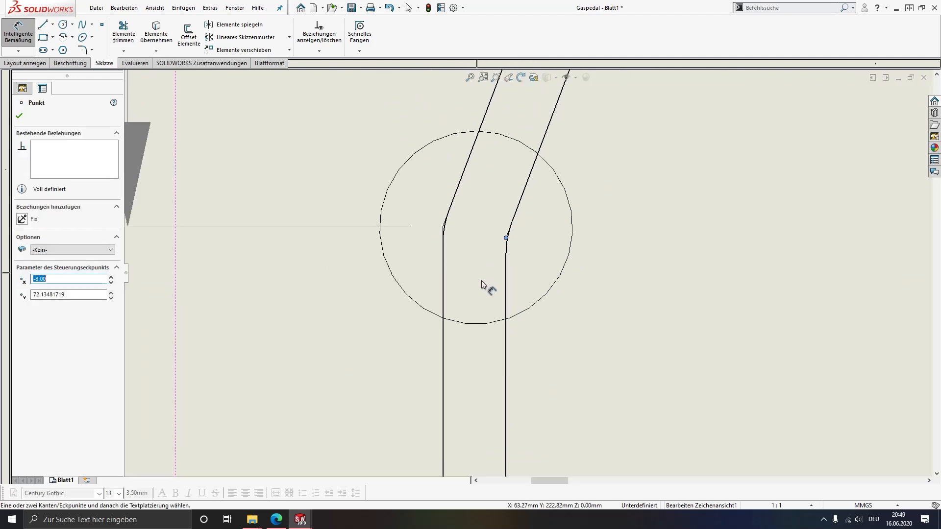
pyautogui.moveTo(520, 344); pyautogui.dragTo(513, 207, button='middle')
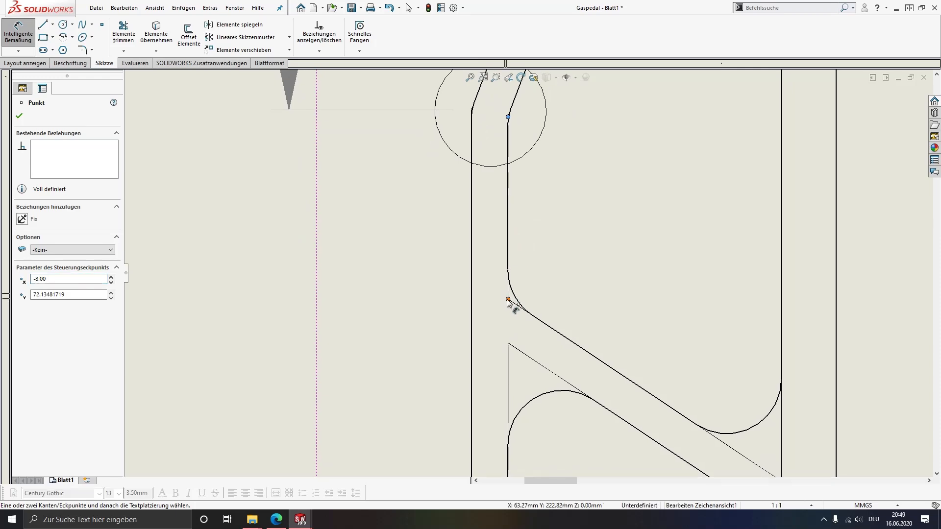
pyautogui.click(508, 299)
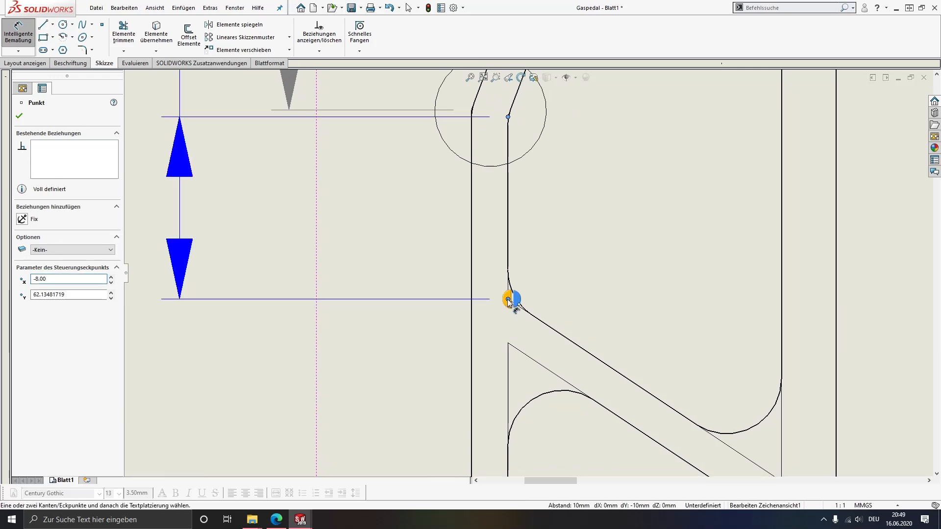
pyautogui.click(509, 301)
pyautogui.click(732, 275)
pyautogui.scroll(1, 580, 277)
pyautogui.scroll(2, 580, 277)
pyautogui.scroll(1, 574, 283)
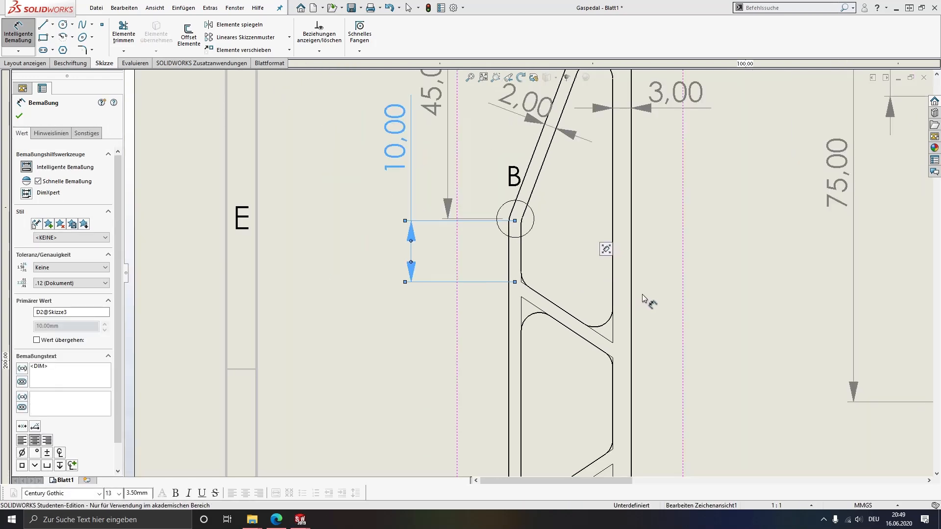
# - Dimension the second pocket's short right side and long left side between their extension-line intersections as driven vertical dimensions
pyautogui.moveTo(645, 299)
pyautogui.mouseDown(button='middle')
pyautogui.moveTo(559, 287)
pyautogui.moveTo(558, 231)
pyautogui.moveTo(583, 178)
pyautogui.mouseUp(button='middle')
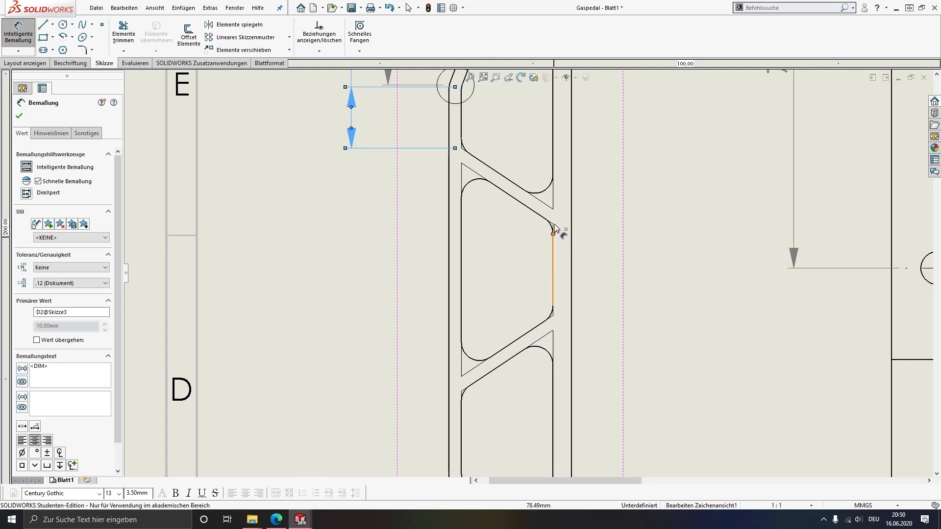
pyautogui.click(552, 316)
pyautogui.click(554, 315)
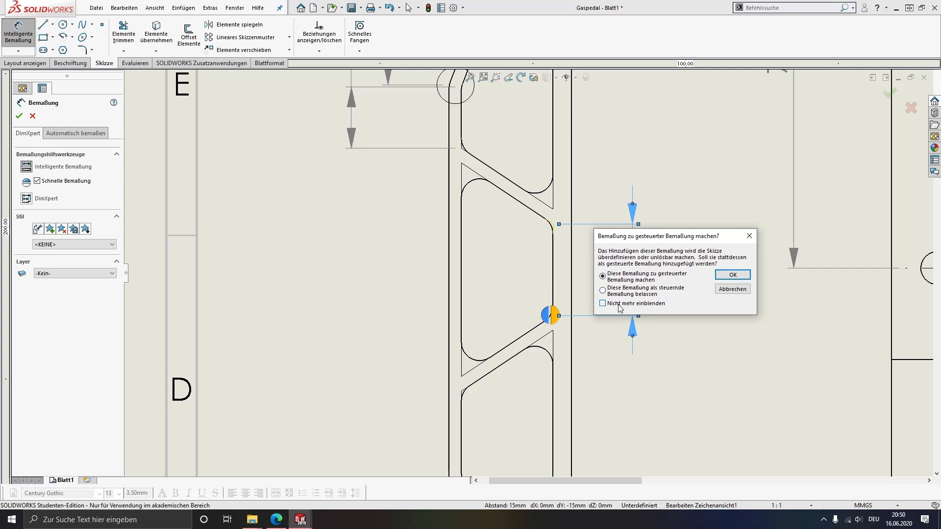
pyautogui.click(732, 275)
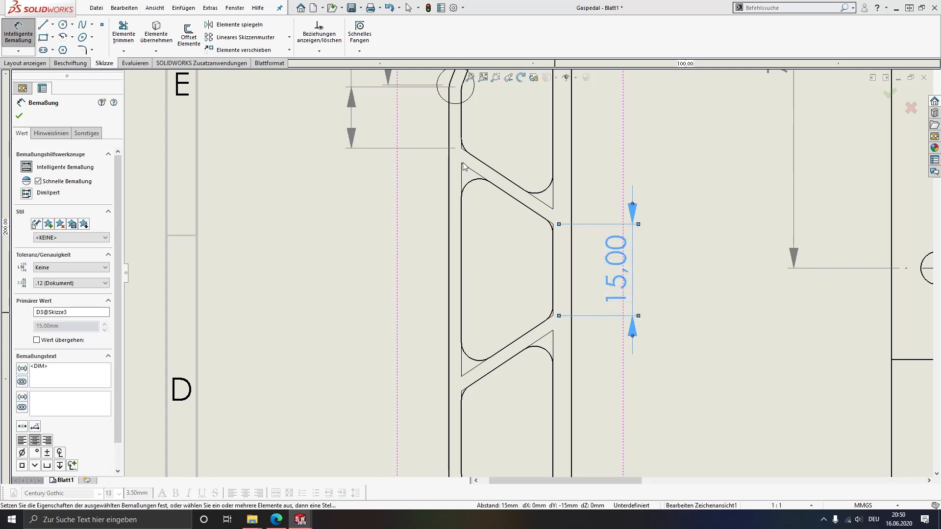
pyautogui.click(460, 376)
pyautogui.click(461, 377)
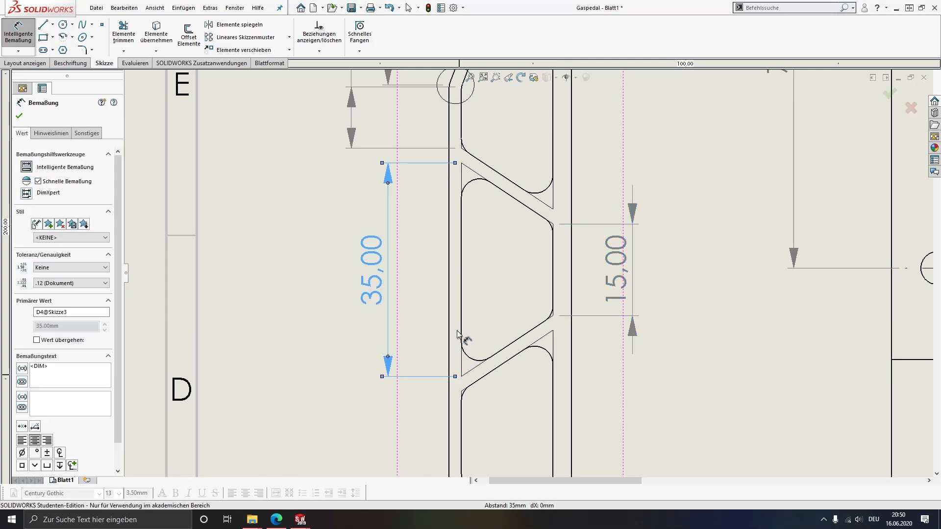
# - Dimension the left vertical wall's thickness beside the second pocket in the front view
pyautogui.click(455, 249)
pyautogui.click(448, 270)
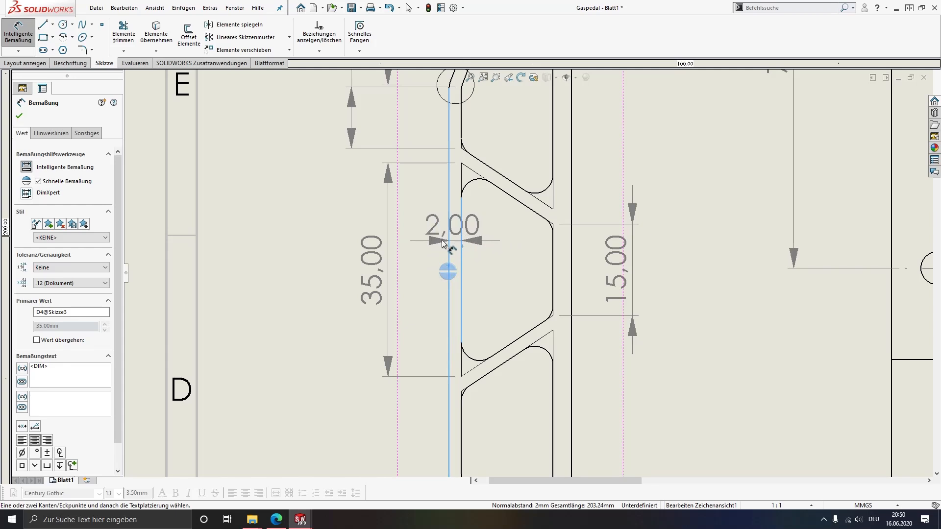
pyautogui.click(425, 269)
# - Dimension the third pocket's long right side and short left side between their corner intersections as vertical dimensions
pyautogui.moveTo(506, 372); pyautogui.dragTo(504, 206, button='middle')
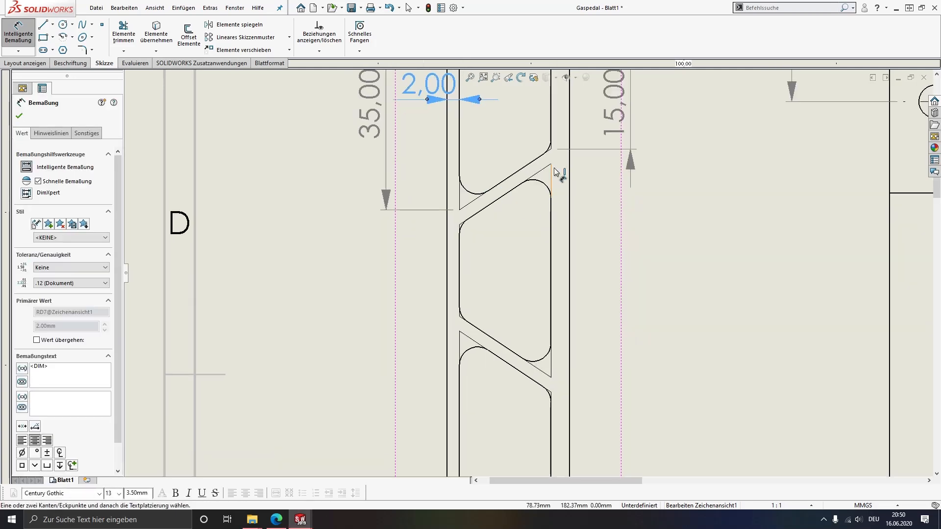
pyautogui.click(551, 164)
pyautogui.click(551, 377)
pyautogui.click(569, 363)
pyautogui.click(459, 225)
pyautogui.click(460, 316)
pyautogui.click(461, 319)
# - Dimension the vertical distance from the part's top edge to the centre of the small hole between the pockets in the front view
pyautogui.scroll(2, 556, 345)
pyautogui.moveTo(570, 369)
pyautogui.mouseDown(button='middle')
pyautogui.moveTo(583, 411)
pyautogui.moveTo(572, 431)
pyautogui.mouseUp(button='middle')
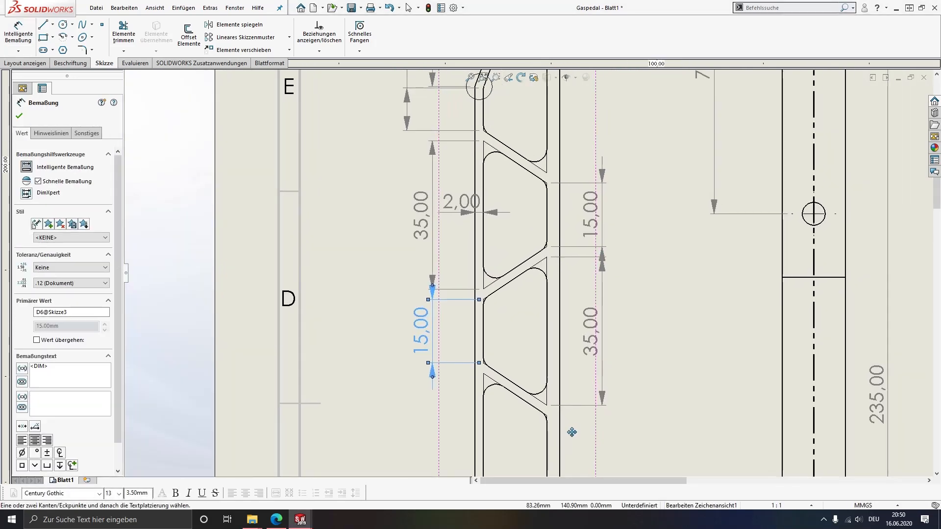
pyautogui.moveTo(538, 391); pyautogui.dragTo(542, 342, button='middle')
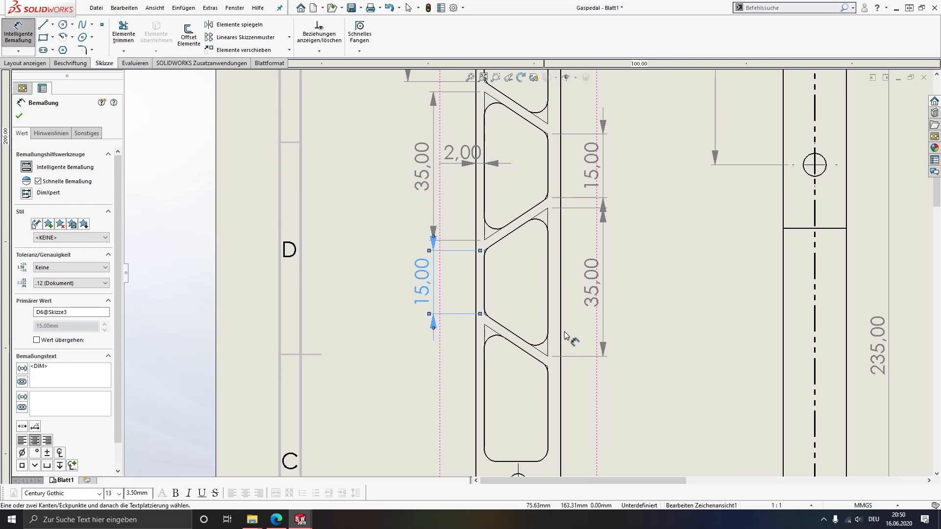
pyautogui.moveTo(534, 281); pyautogui.dragTo(544, 383, button='middle')
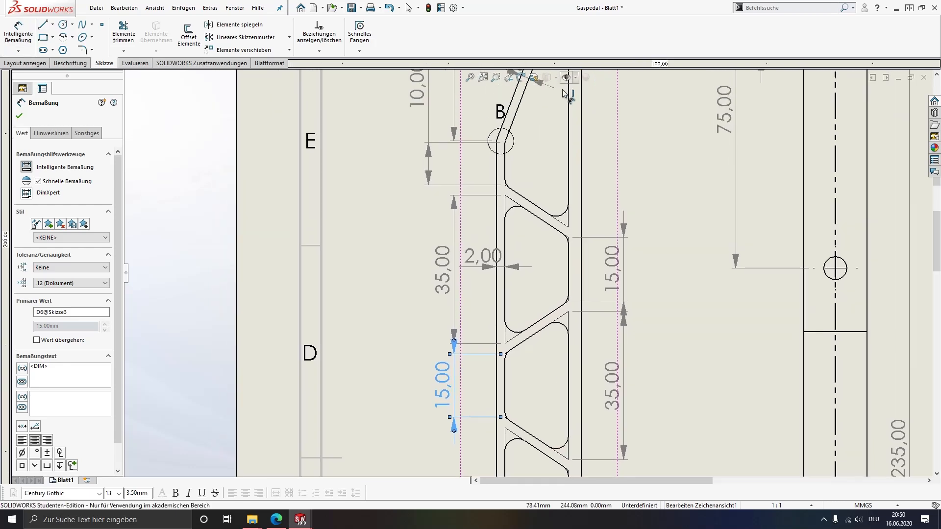
pyautogui.scroll(2, 523, 273)
pyautogui.moveTo(554, 112)
pyautogui.mouseDown(button='middle')
pyautogui.moveTo(542, 231)
pyautogui.moveTo(540, 92)
pyautogui.mouseUp(button='middle')
pyautogui.moveTo(553, 371)
pyautogui.mouseDown(button='middle')
pyautogui.moveTo(562, 207)
pyautogui.moveTo(531, 302)
pyautogui.mouseUp(button='middle')
pyautogui.scroll(1, 554, 240)
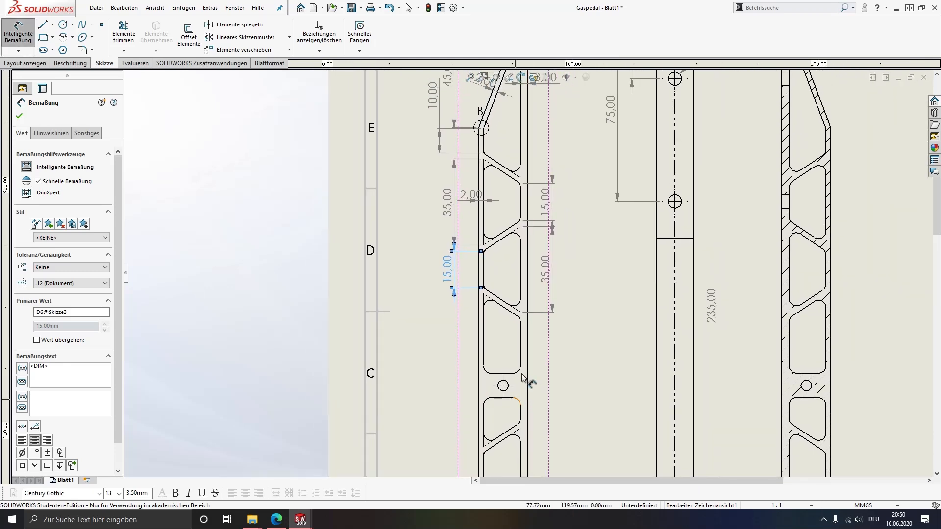
pyautogui.scroll(1, 525, 317)
pyautogui.moveTo(526, 329); pyautogui.dragTo(524, 358, button='middle')
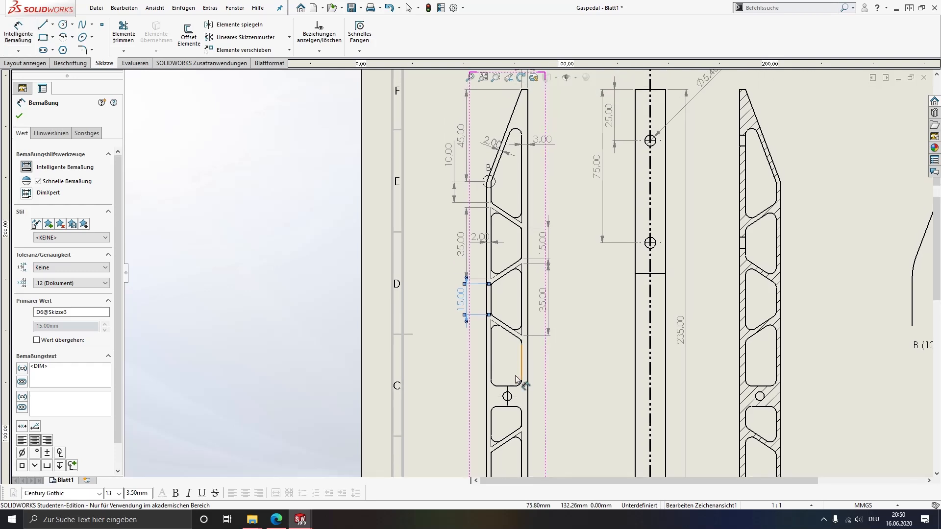
pyautogui.click(525, 95)
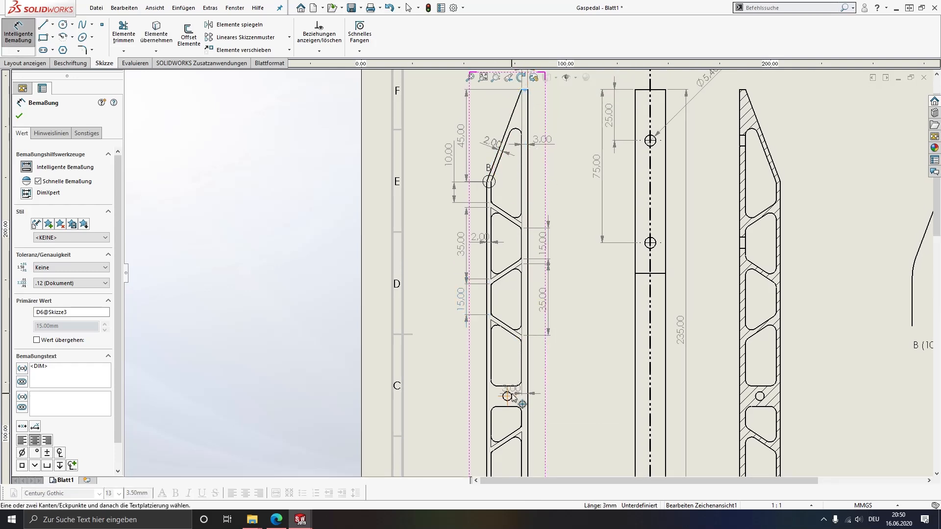
pyautogui.scroll(-3, 510, 396)
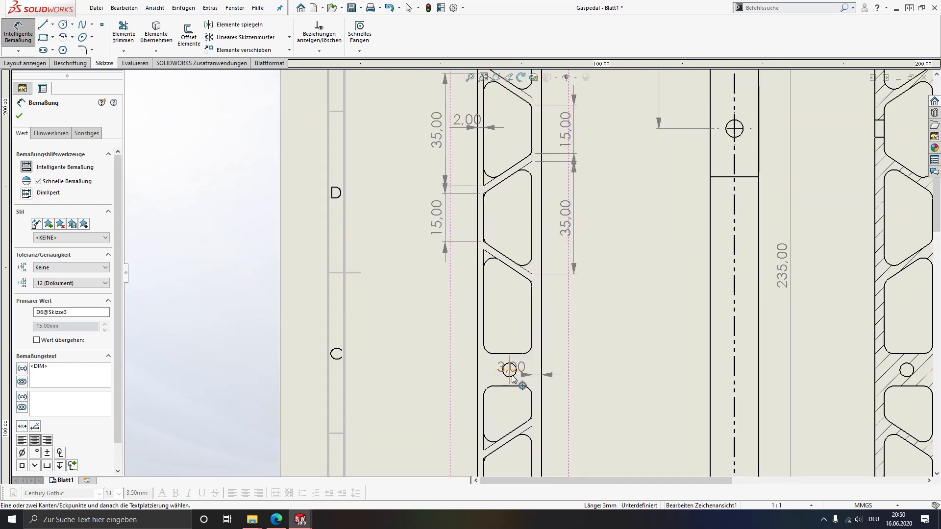
pyautogui.click(516, 374)
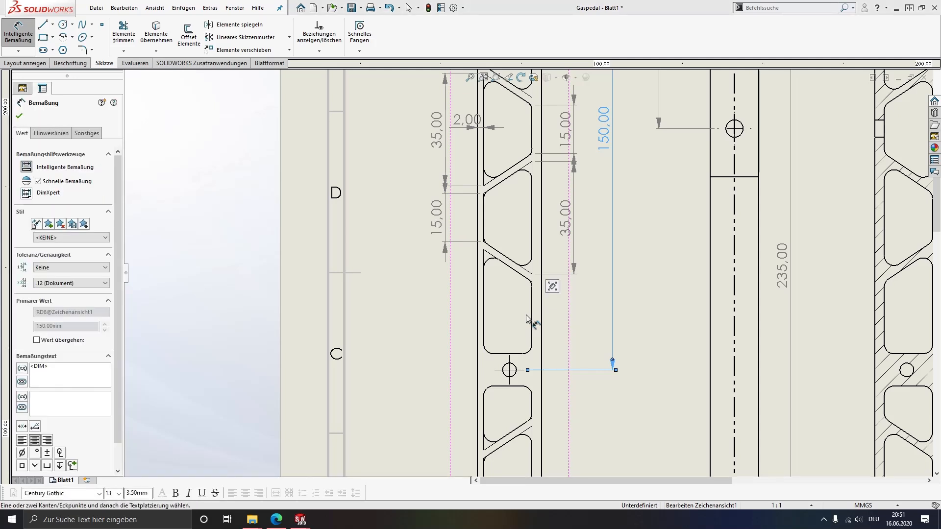
# - Dimension the height of the solid web around the small hole, between the flat edges of the pockets above and below it
pyautogui.scroll(-5, 478, 372)
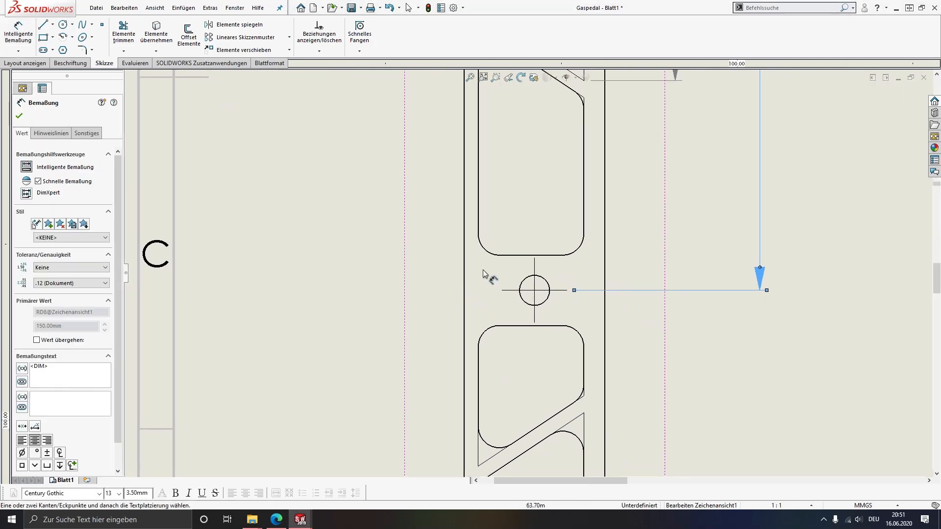
pyautogui.click(507, 254)
pyautogui.click(515, 326)
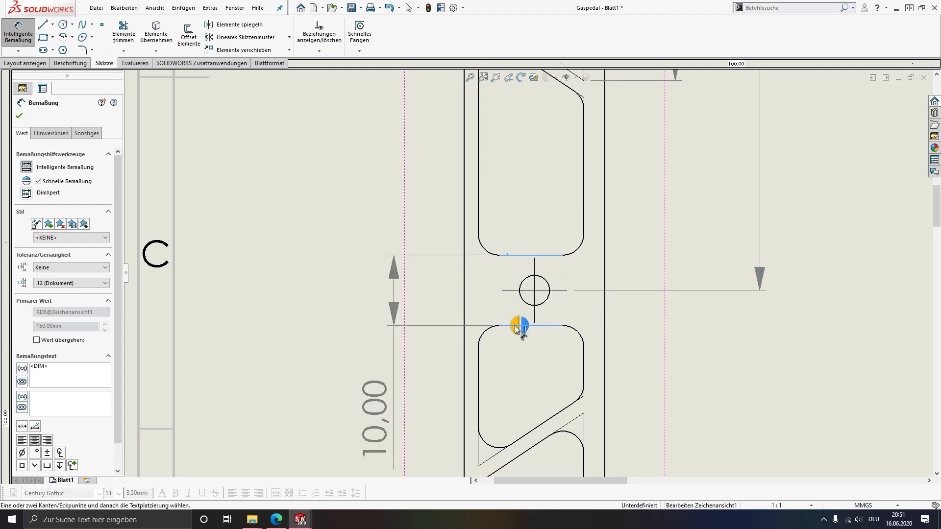
pyautogui.click(515, 326)
# - Dimension the vertical distance from the top edge of the pocket below the small hole to its lower right corner intersection
pyautogui.scroll(2, 537, 283)
pyautogui.moveTo(537, 283); pyautogui.dragTo(514, 197, button='middle')
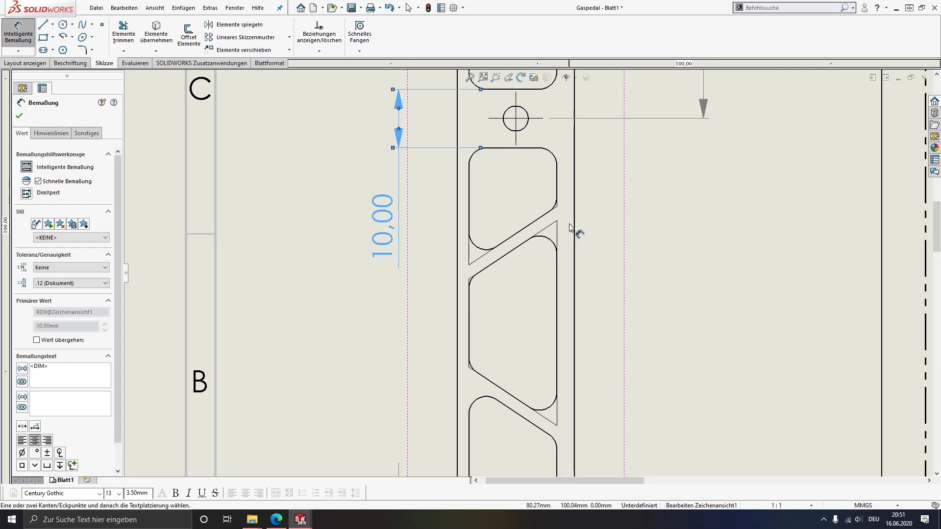
pyautogui.scroll(-3, 560, 203)
pyautogui.click(483, 120)
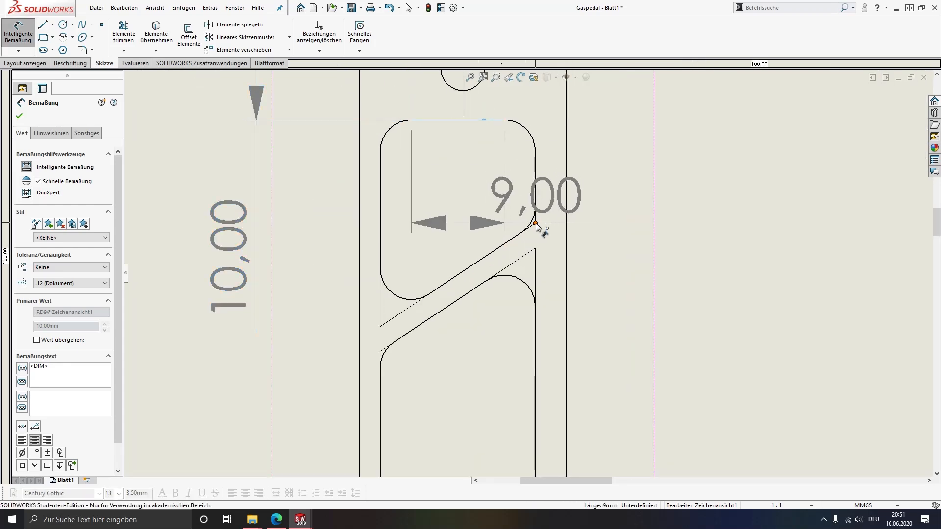
pyautogui.click(536, 225)
pyautogui.scroll(3, 535, 211)
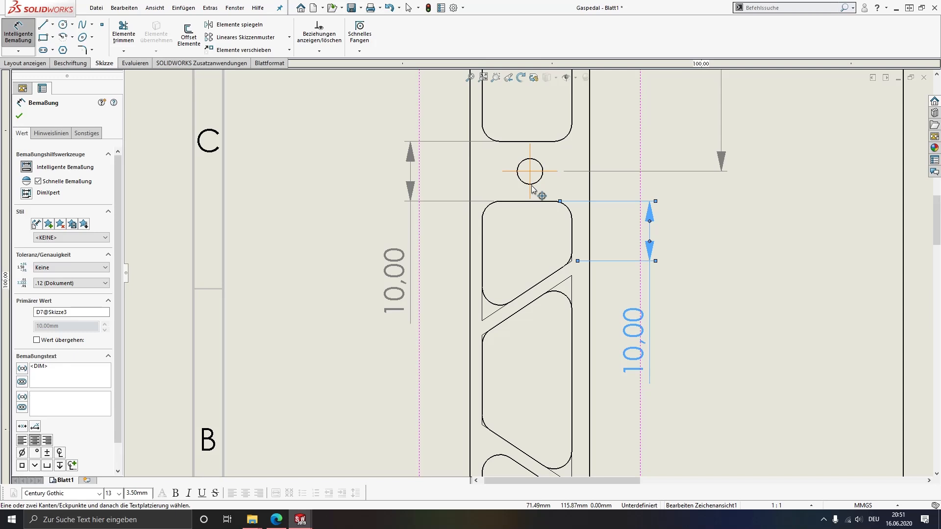
# - Dimension the short left side and long right side of the second pocket below the small hole between their corner intersections
pyautogui.moveTo(496, 352); pyautogui.dragTo(504, 237, button='middle')
pyautogui.scroll(-4, 504, 237)
pyautogui.click(483, 211)
pyautogui.click(483, 350)
pyautogui.click(499, 370)
pyautogui.click(622, 119)
pyautogui.click(622, 444)
pyautogui.click(626, 441)
pyautogui.moveTo(627, 442); pyautogui.dragTo(637, 173, button='middle')
# - Dimension the radii of the inner and outer bends in detail view B
pyautogui.scroll(3, 646, 223)
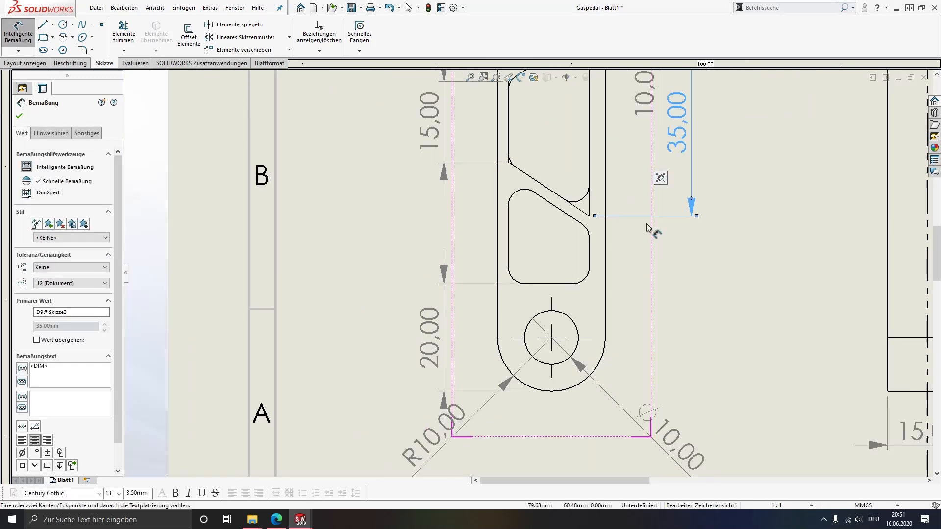
pyautogui.scroll(2, 597, 202)
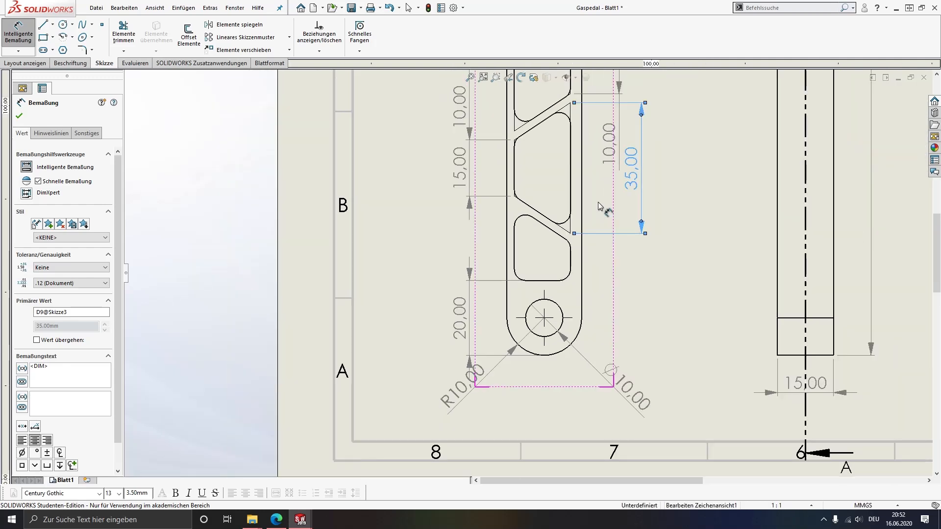
pyautogui.moveTo(602, 169)
pyautogui.mouseDown(button='middle')
pyautogui.moveTo(535, 297)
pyautogui.moveTo(341, 340)
pyautogui.mouseUp(button='middle')
pyautogui.scroll(3, 644, 241)
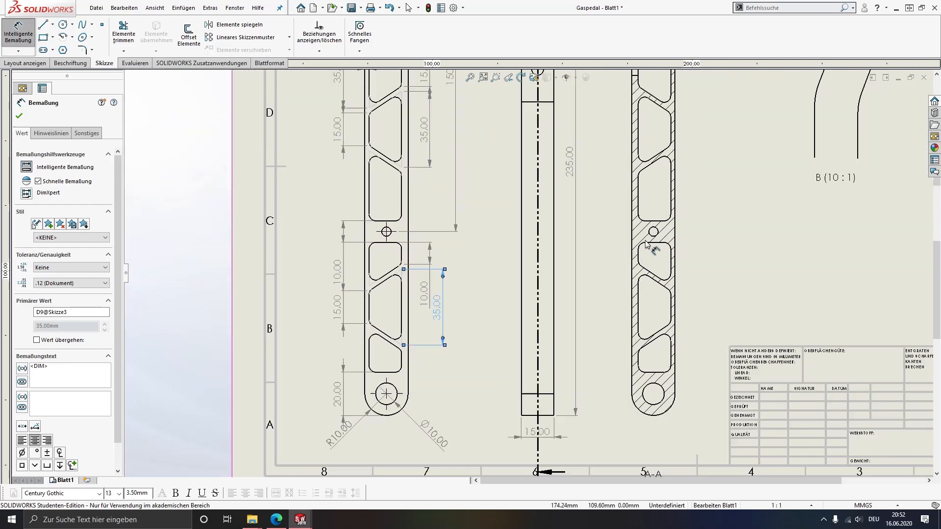
pyautogui.moveTo(739, 211); pyautogui.dragTo(604, 353, button='middle')
pyautogui.scroll(-2, 705, 264)
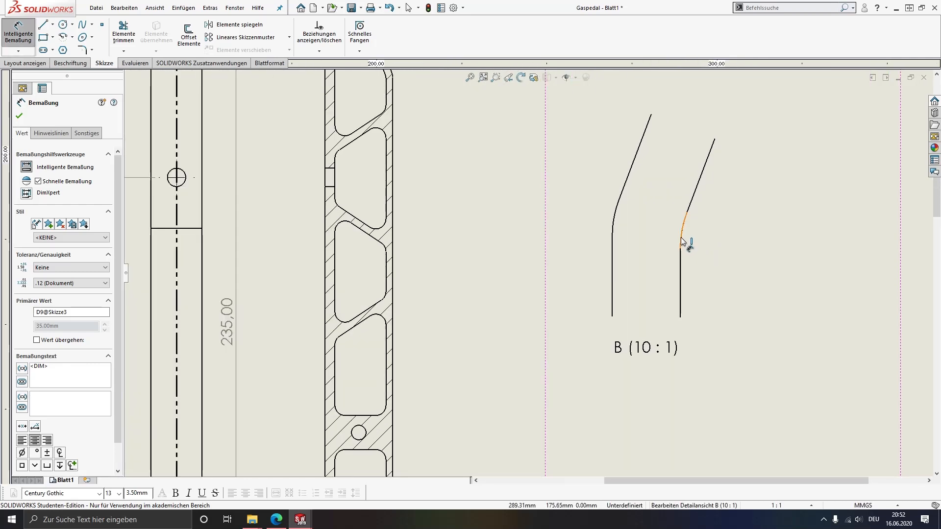
pyautogui.click(682, 241)
pyautogui.click(659, 202)
pyautogui.click(615, 216)
pyautogui.click(580, 216)
# - Exit dimensioning and examine the front view, section A-A and detail view B for missing dimensions
pyautogui.scroll(3, 575, 226)
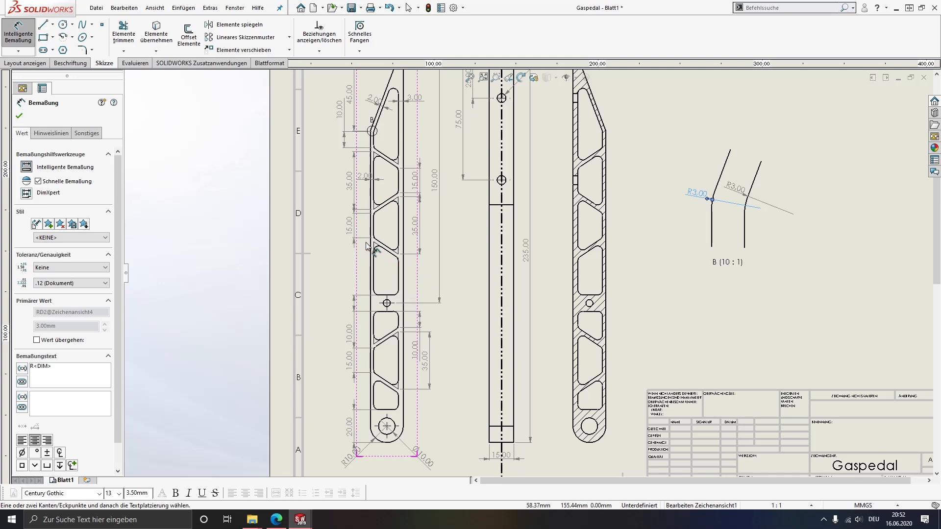
pyautogui.scroll(-2, 299, 227)
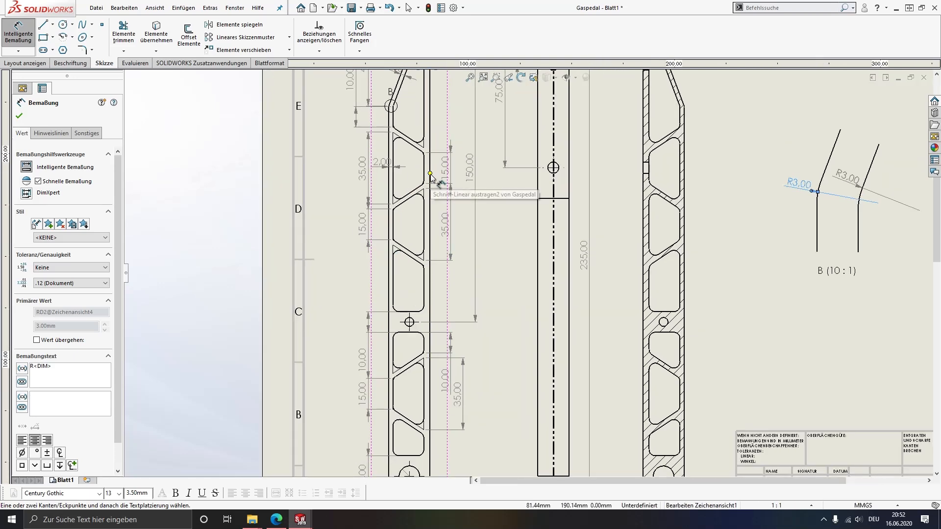
pyautogui.press('Escape')
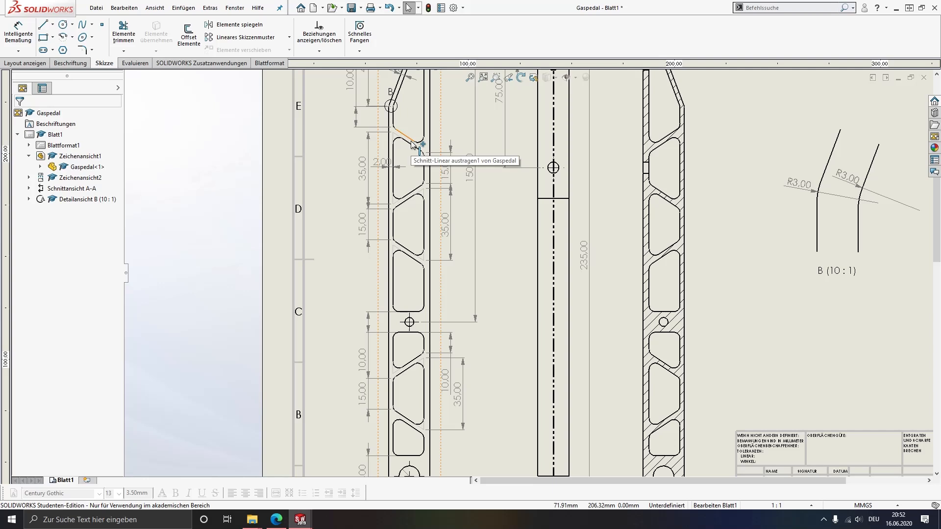
pyautogui.scroll(-5, 411, 143)
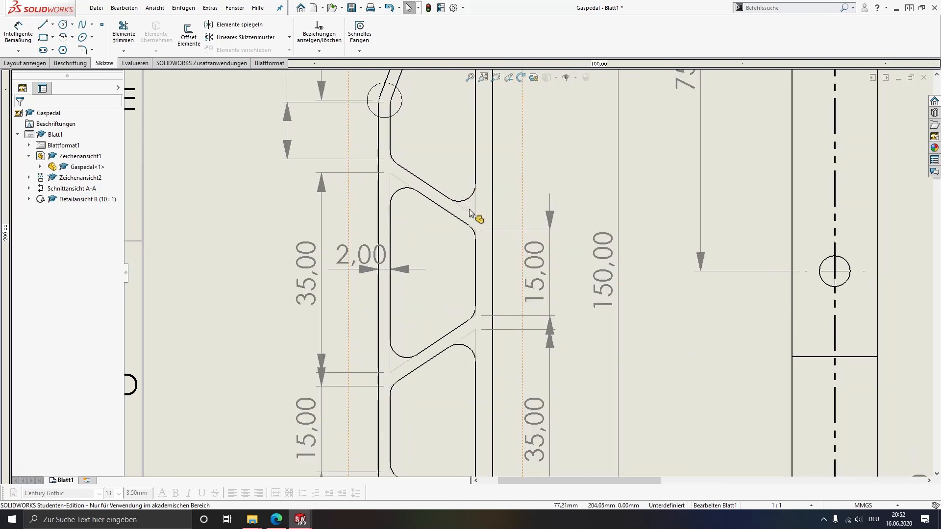
pyautogui.moveTo(443, 138); pyautogui.dragTo(436, 267, button='middle')
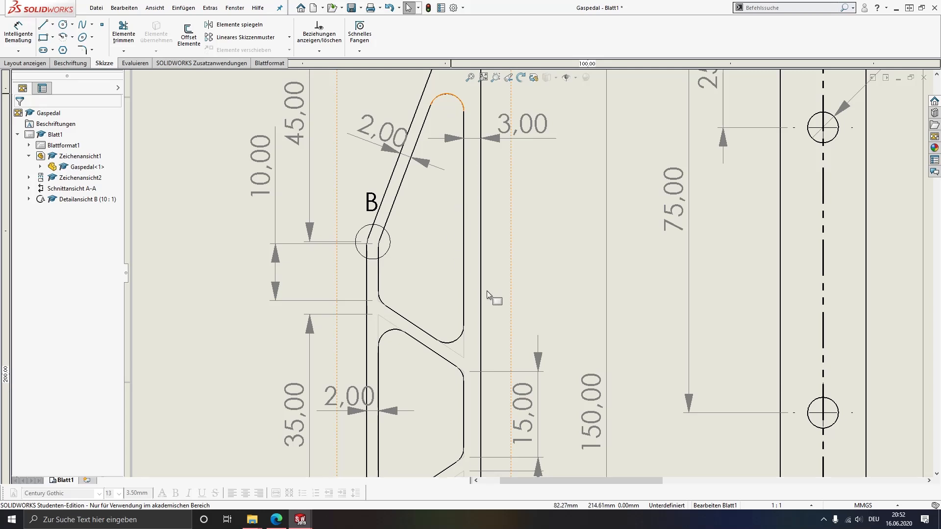
pyautogui.scroll(2, 490, 294)
pyautogui.scroll(1, 505, 318)
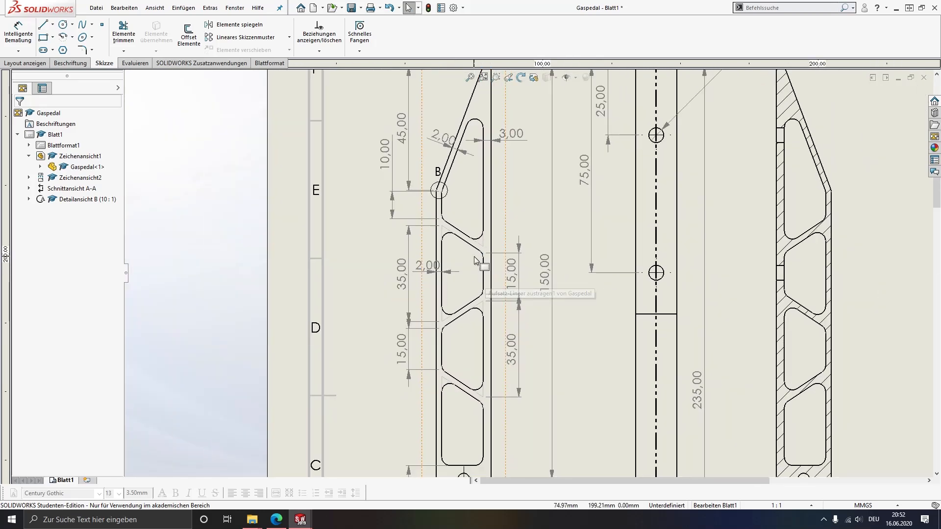
pyautogui.moveTo(804, 266); pyautogui.dragTo(751, 241, button='middle')
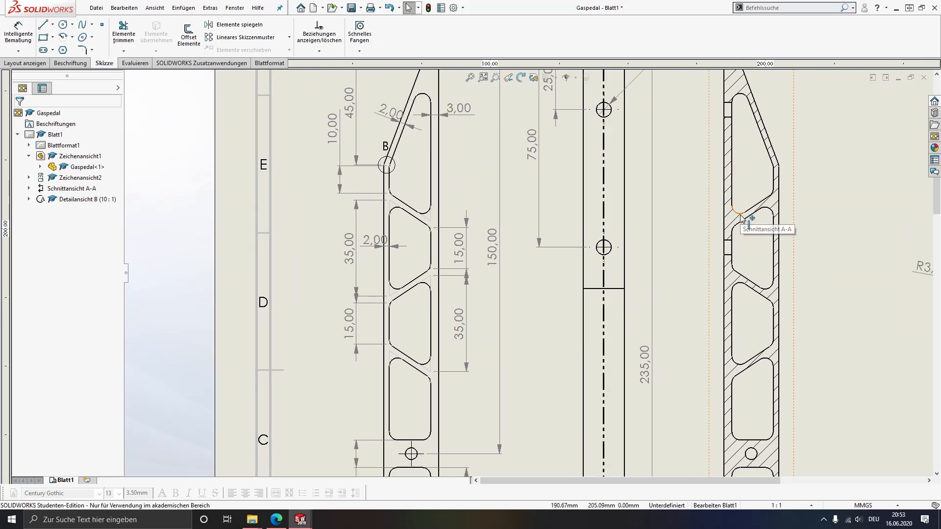
pyautogui.scroll(2, 612, 207)
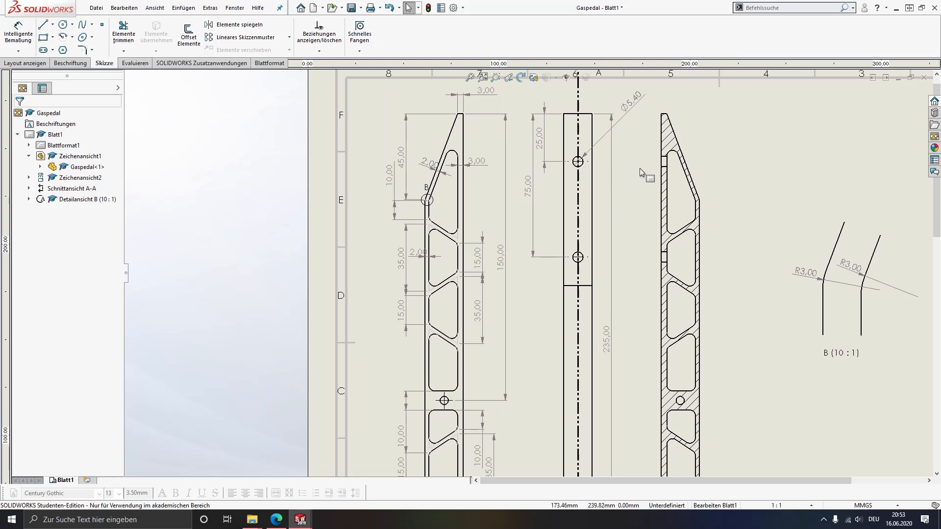
pyautogui.moveTo(639, 183)
pyautogui.mouseDown(button='middle')
pyautogui.moveTo(621, 204)
pyautogui.moveTo(621, 194)
pyautogui.mouseUp(button='middle')
pyautogui.scroll(1, 583, 163)
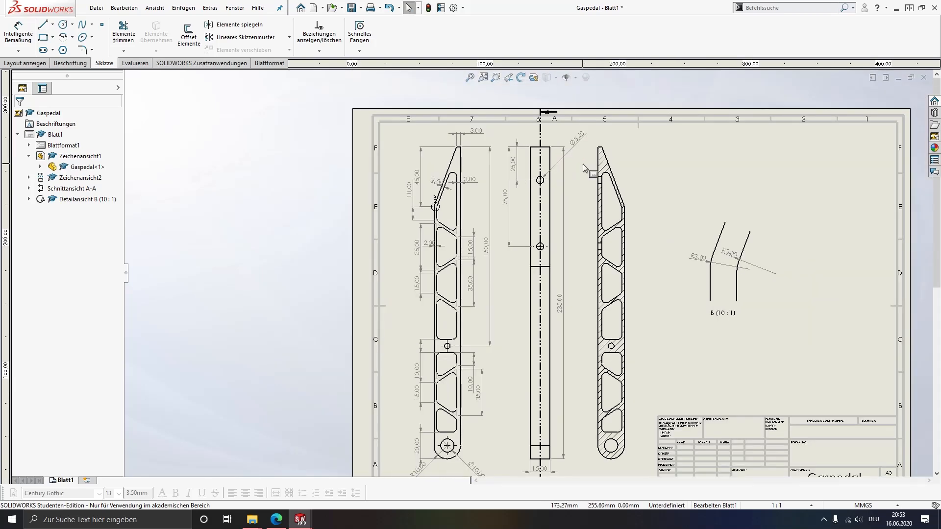
pyautogui.scroll(-1, 601, 145)
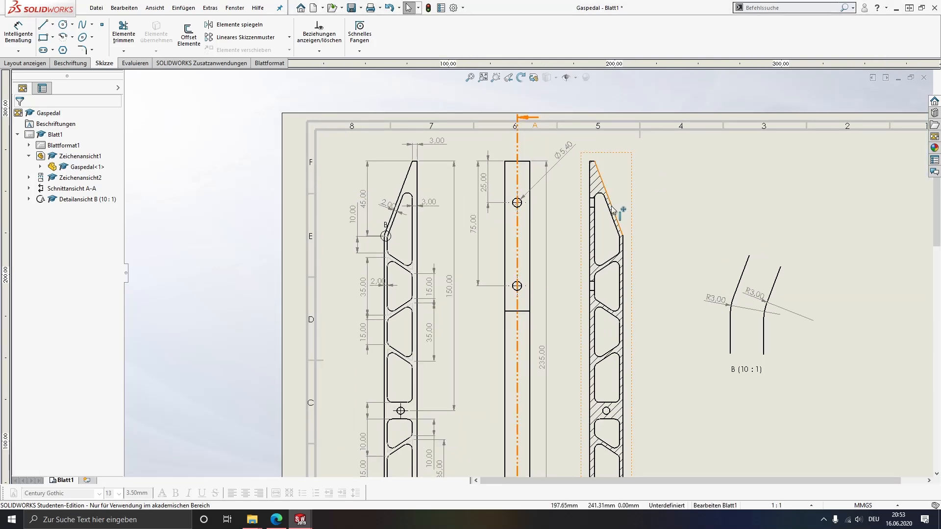
pyautogui.moveTo(655, 168); pyautogui.dragTo(613, 204, button='middle')
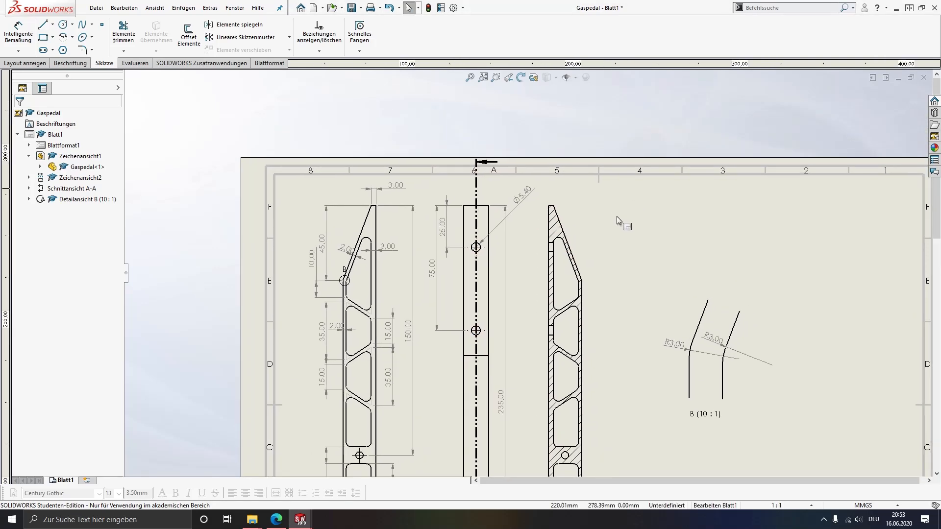
# - Add a note in the empty area above detail view B, with the first line "Verrundungen ohne Bemaßung: R3"
pyautogui.click(71, 62)
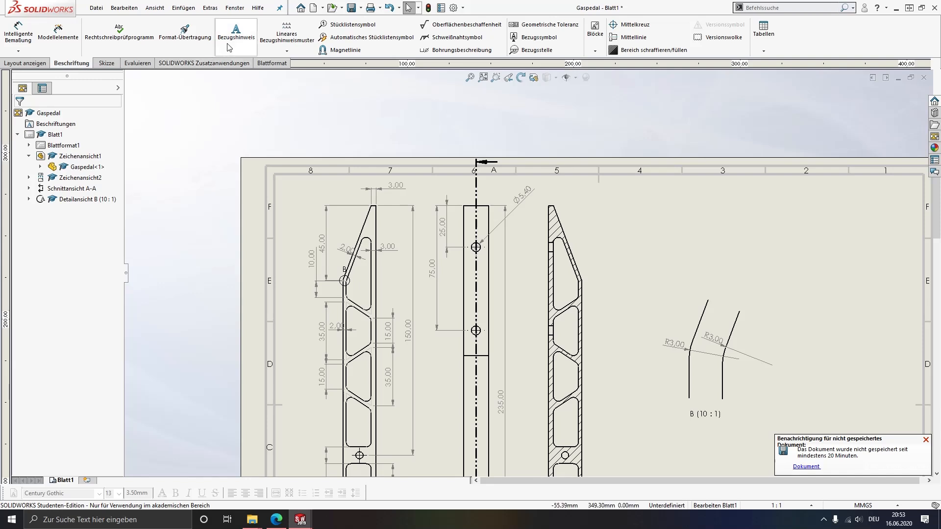
pyautogui.click(236, 39)
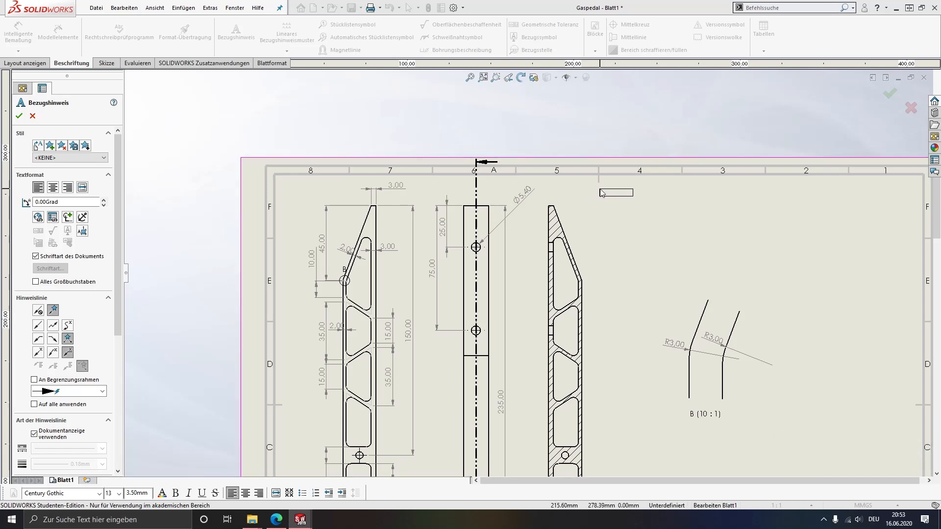
pyautogui.click(602, 193)
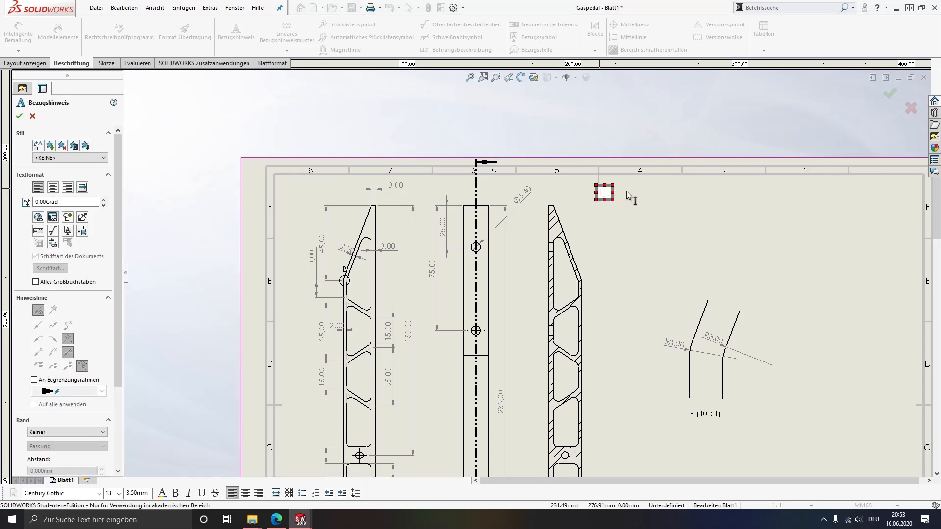
pyautogui.write('Verrundungen oghn')
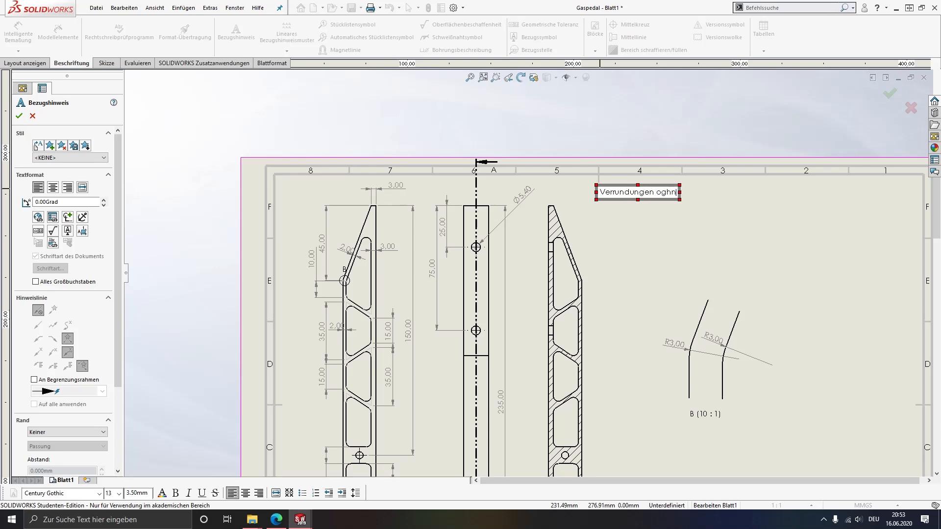
pyautogui.press('BackSpace')
pyautogui.press('BackSpace')
pyautogui.press('BackSpace')
pyautogui.write('hne Bemaßung')
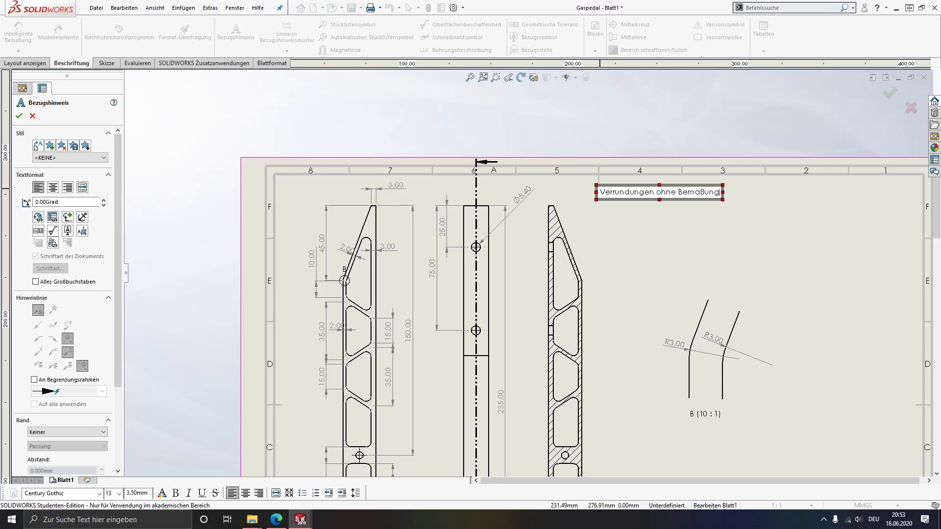
pyautogui.write(': R3')
pyautogui.press('Return')
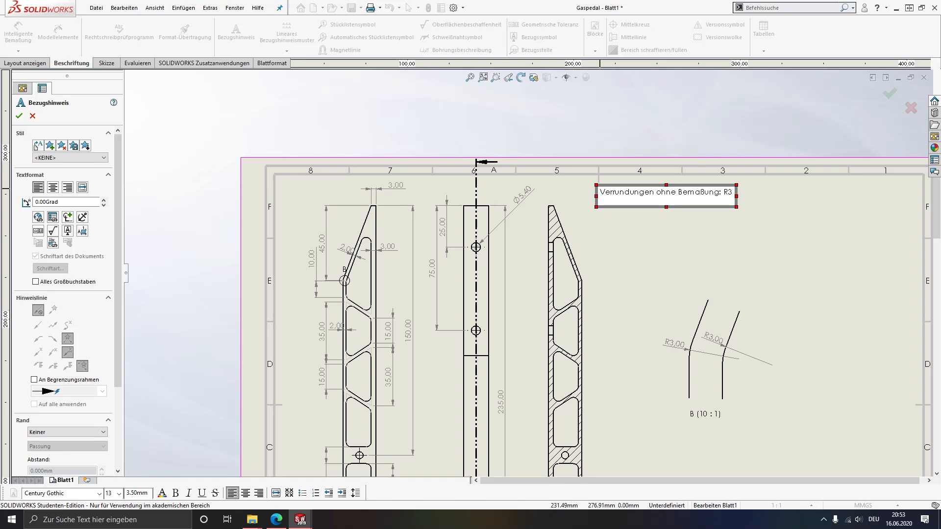
# - Complete the note with the second line "Dicke der Streben: 2" and end note placement
pyautogui.write('Dicke der Streben:')
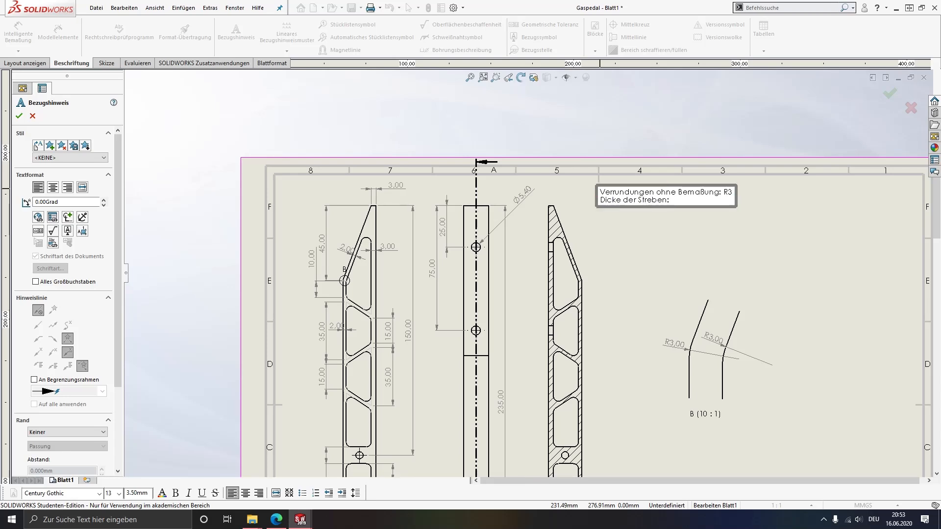
pyautogui.click(661, 250)
pyautogui.moveTo(675, 445)
pyautogui.mouseDown(button='middle')
pyautogui.moveTo(634, 311)
pyautogui.moveTo(577, 189)
pyautogui.mouseUp(button='middle')
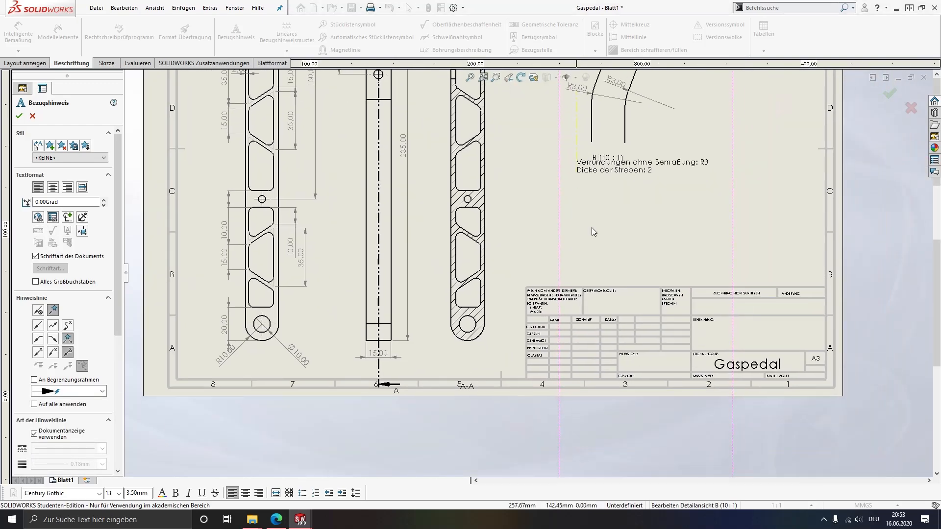
pyautogui.press('Escape')
# - Move the A-A label up out of the sheet border to directly below the section view
pyautogui.scroll(-5, 539, 302)
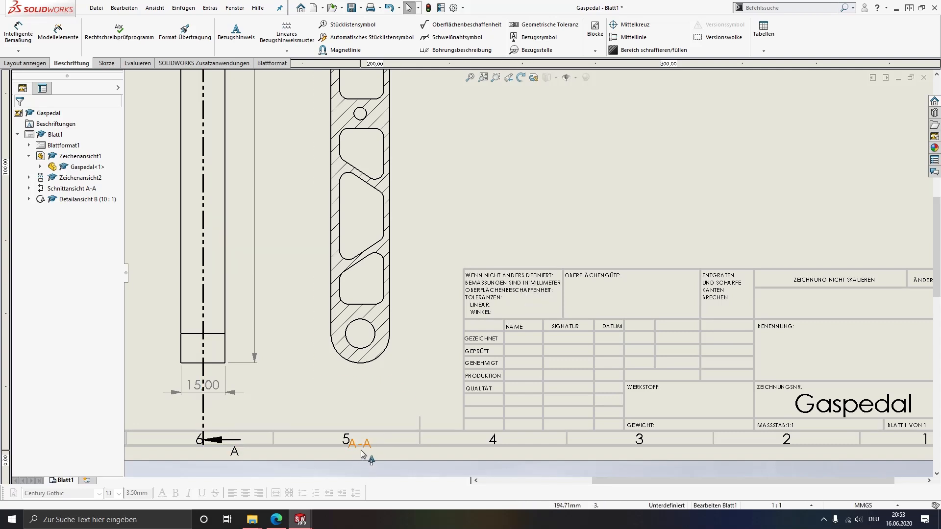
pyautogui.moveTo(362, 447); pyautogui.dragTo(363, 390)
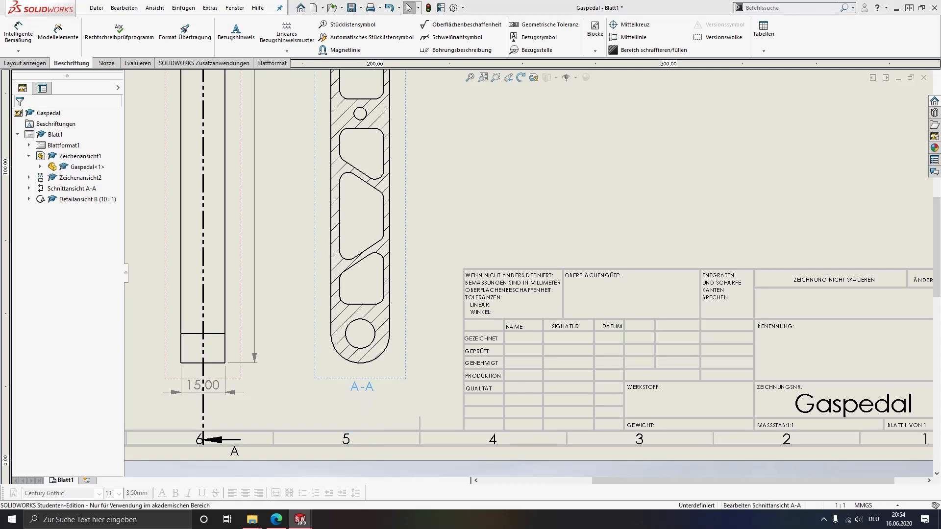
pyautogui.click(451, 219)
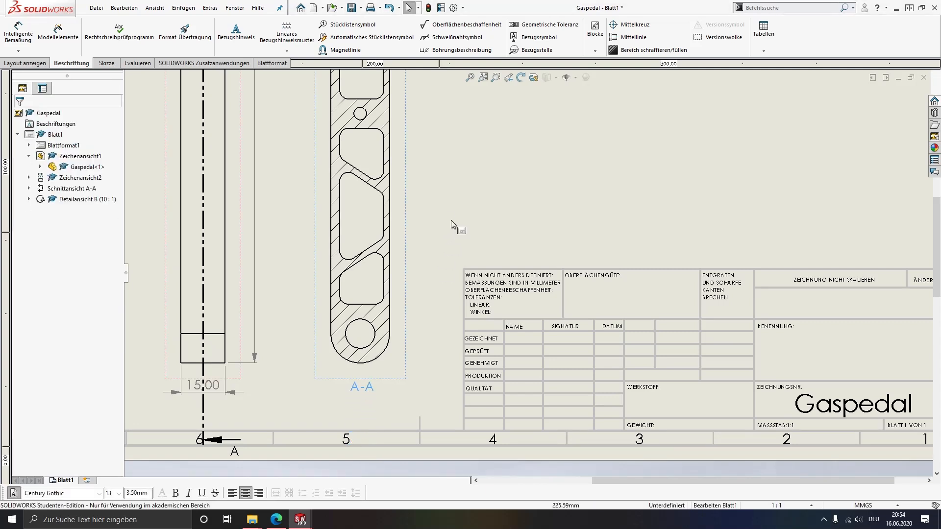
# - Start a model view of the Gaspedal part in isometric orientation, using the sheet scale
pyautogui.scroll(3, 451, 218)
pyautogui.moveTo(461, 211); pyautogui.dragTo(516, 328, button='middle')
pyautogui.scroll(1, 515, 328)
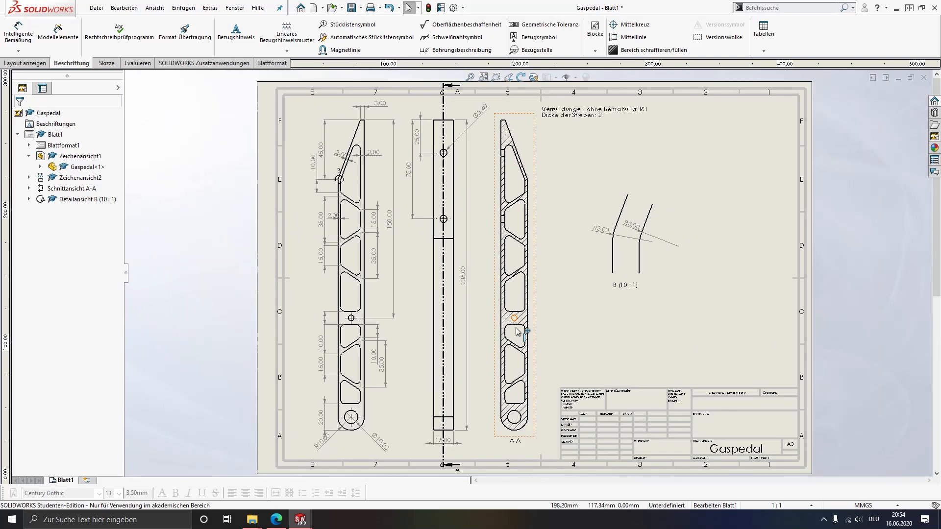
pyautogui.moveTo(630, 276)
pyautogui.mouseDown(button='middle')
pyautogui.moveTo(608, 221)
pyautogui.moveTo(503, 188)
pyautogui.moveTo(492, 258)
pyautogui.mouseUp(button='middle')
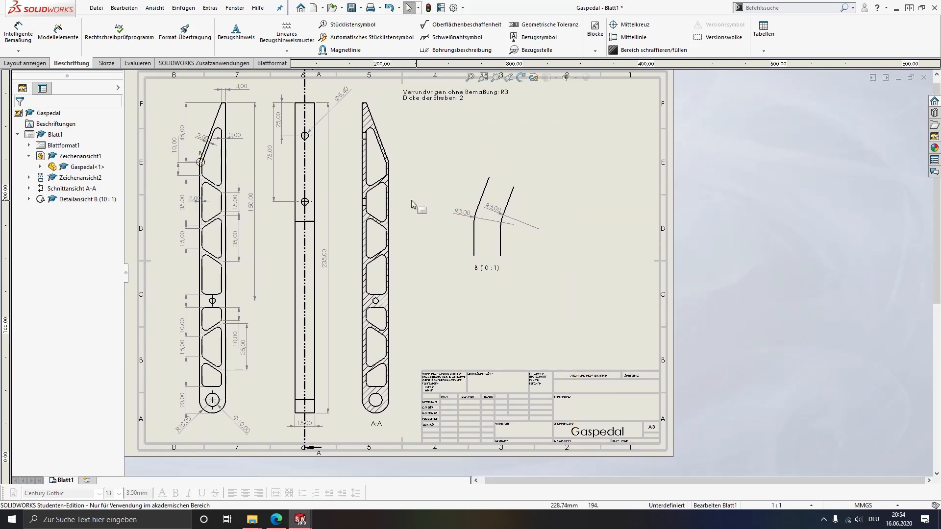
pyautogui.click(9, 63)
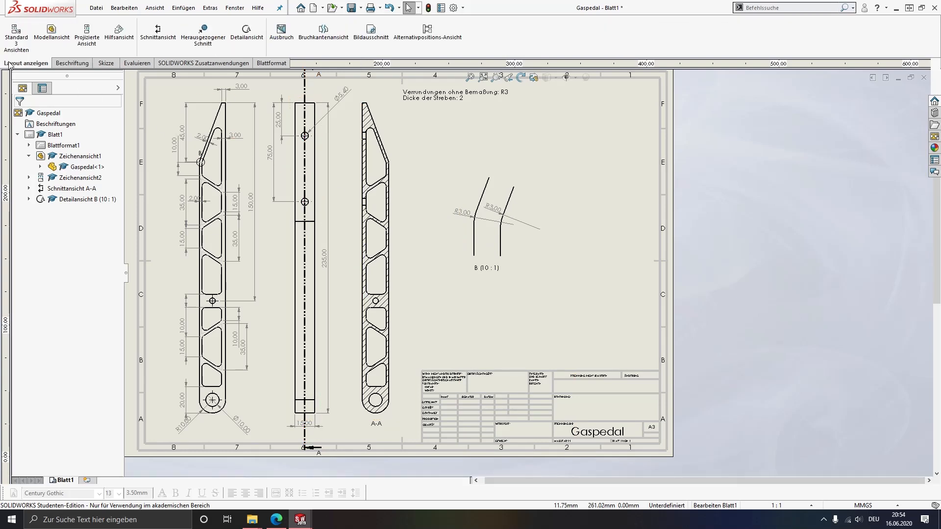
pyautogui.click(51, 33)
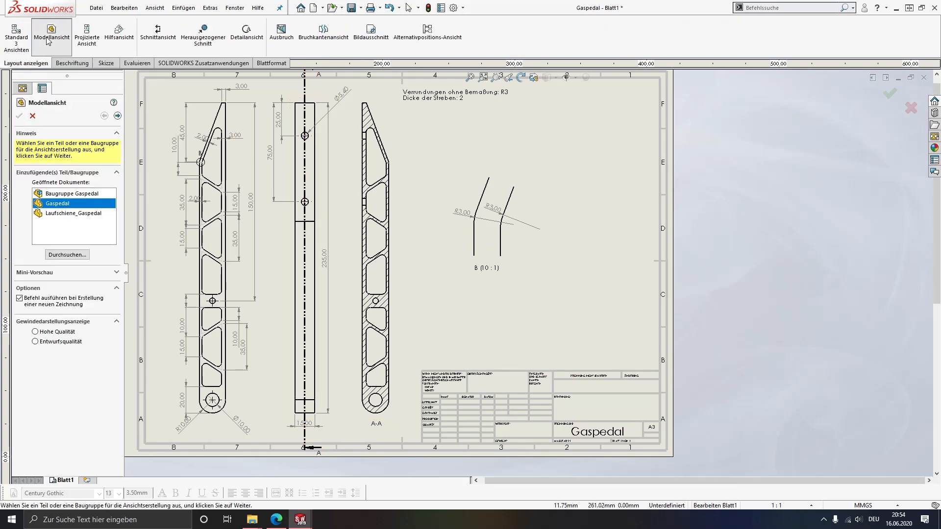
pyautogui.doubleClick(61, 207)
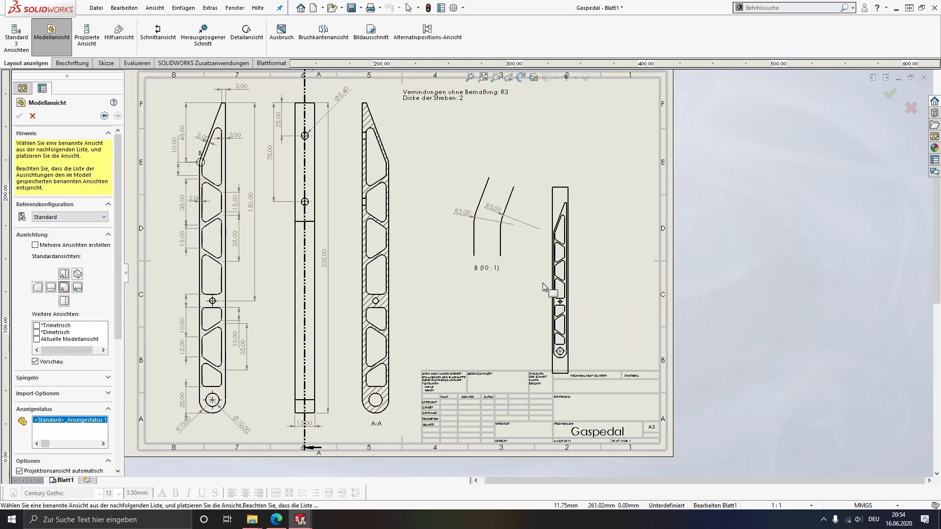
pyautogui.click(77, 274)
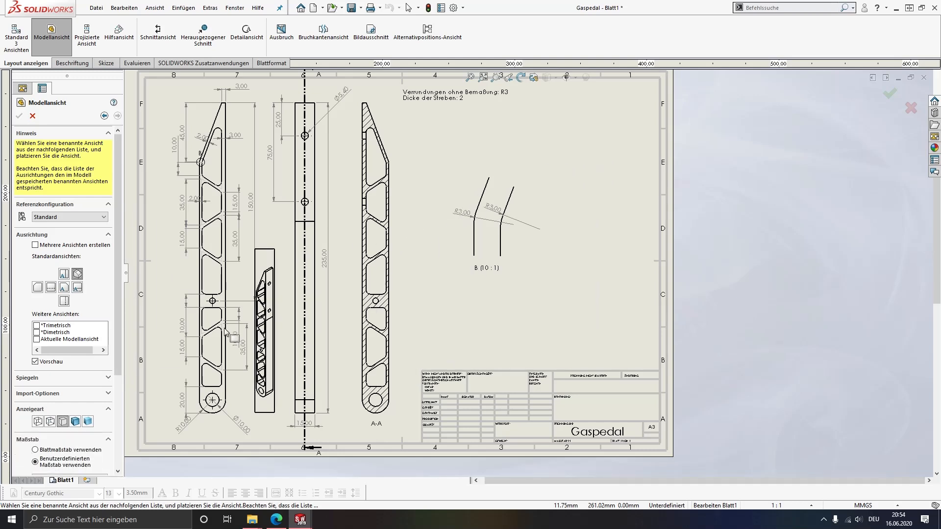
pyautogui.scroll(-3, 114, 390)
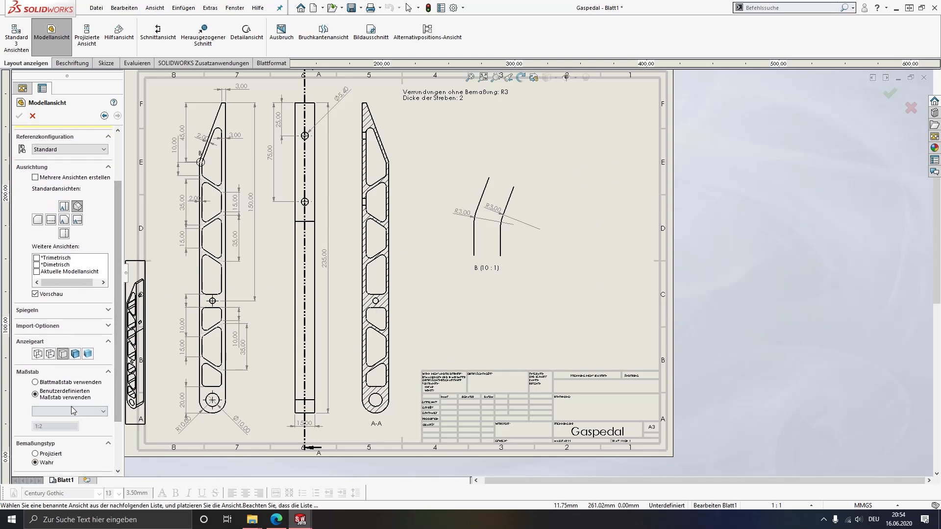
pyautogui.click(58, 384)
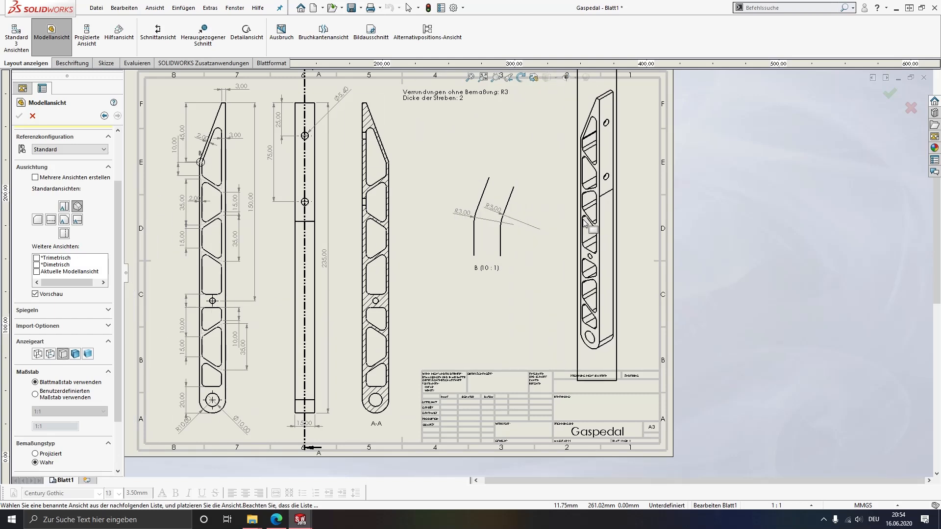
# - Try the display styles, set the isometric view to shaded without edges and place it to the right of detail view B
pyautogui.click(39, 354)
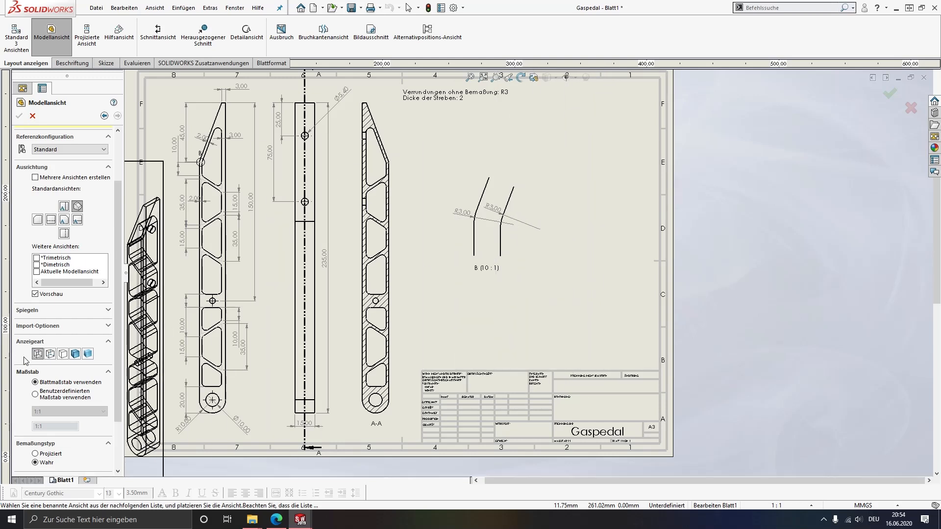
pyautogui.click(50, 354)
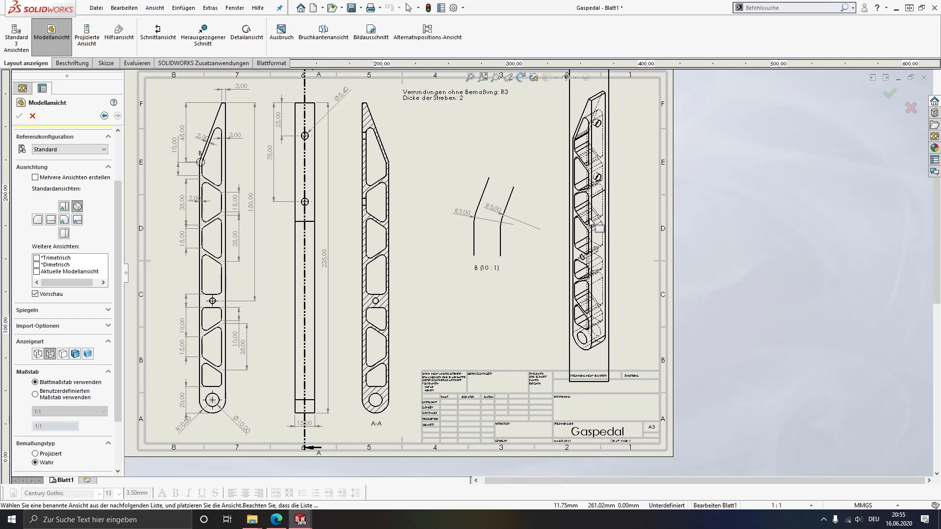
pyautogui.click(62, 354)
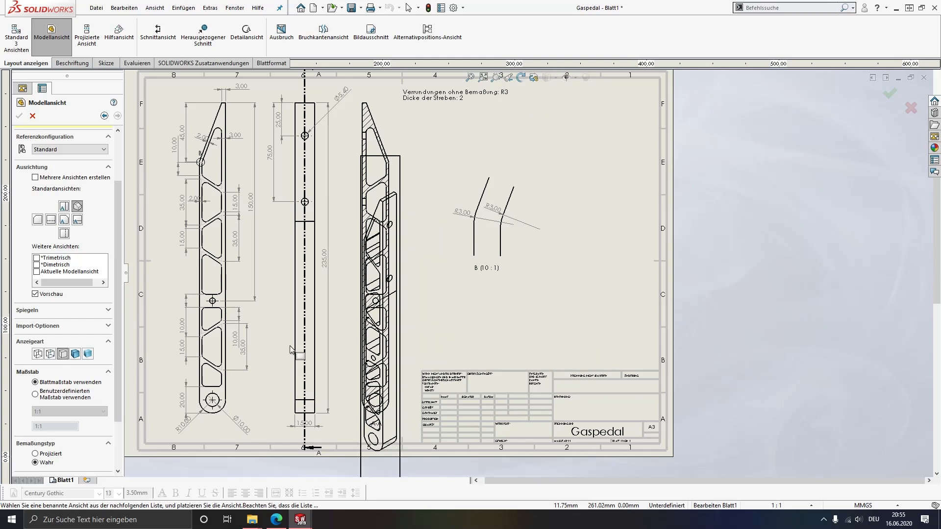
pyautogui.click(76, 356)
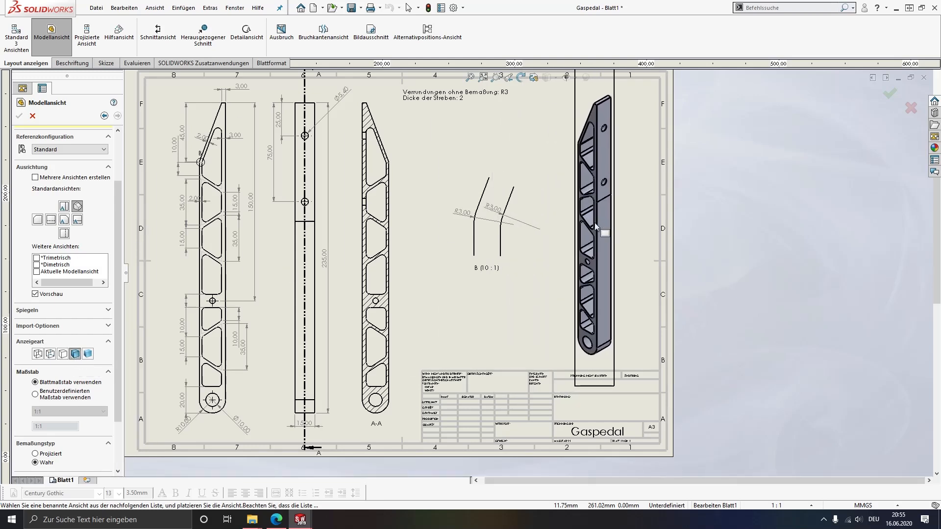
pyautogui.click(88, 355)
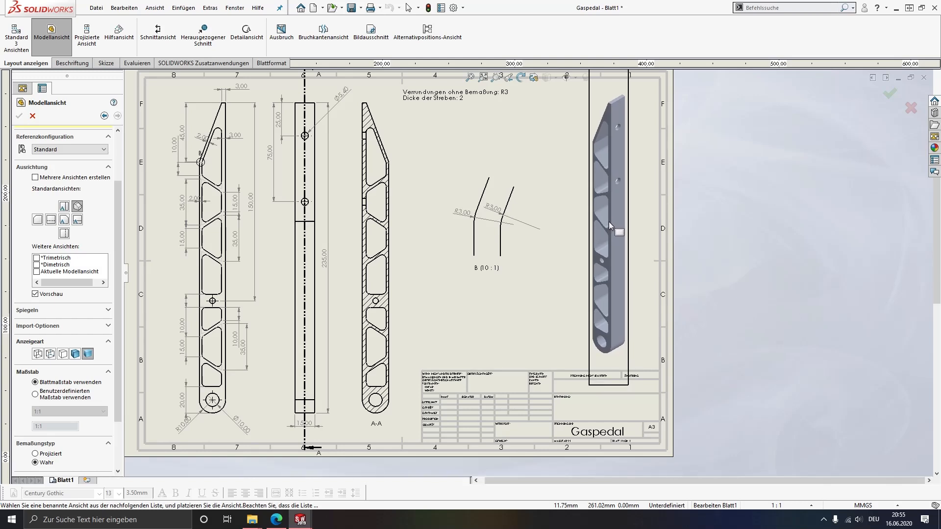
pyautogui.click(610, 225)
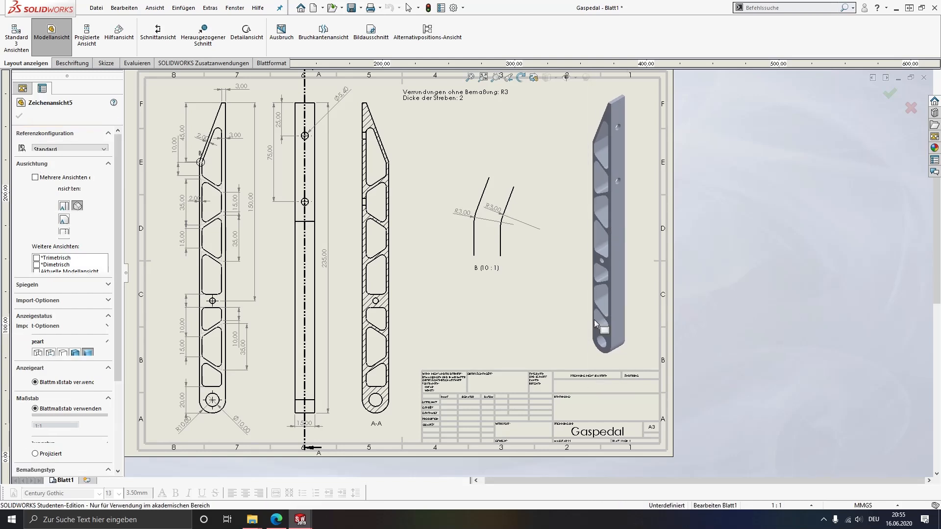
pyautogui.press('Escape')
# - Examine the whole sheet and the dimensions around the front view's lower pockets and the holes
pyautogui.scroll(2, 531, 297)
pyautogui.scroll(-4, 531, 297)
pyautogui.moveTo(542, 302); pyautogui.dragTo(559, 319, button='middle')
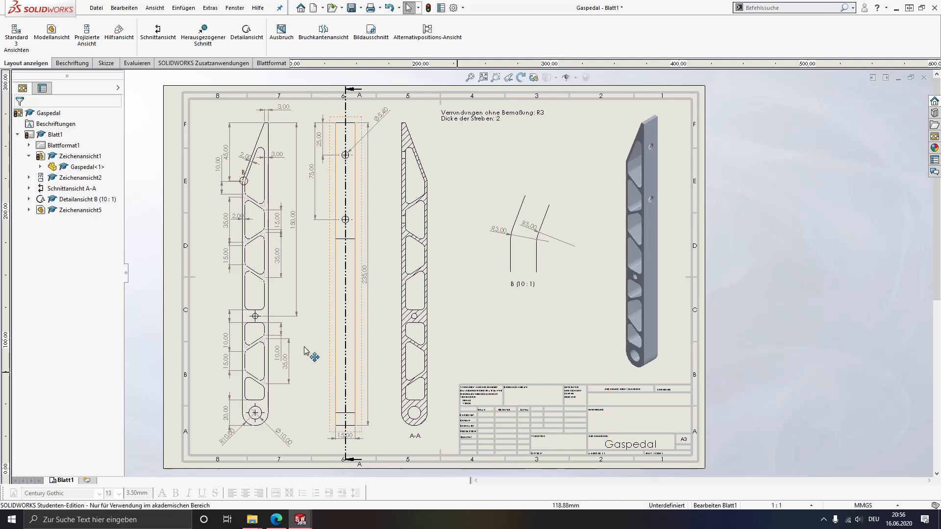
pyautogui.scroll(-3, 283, 395)
pyautogui.scroll(-2, 197, 299)
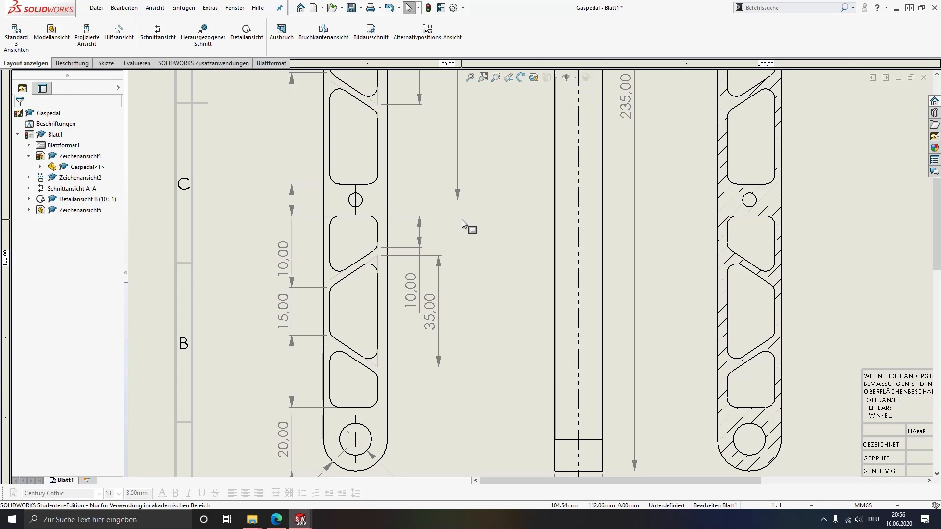
pyautogui.scroll(3, 461, 220)
pyautogui.moveTo(526, 169); pyautogui.dragTo(487, 353, button='middle')
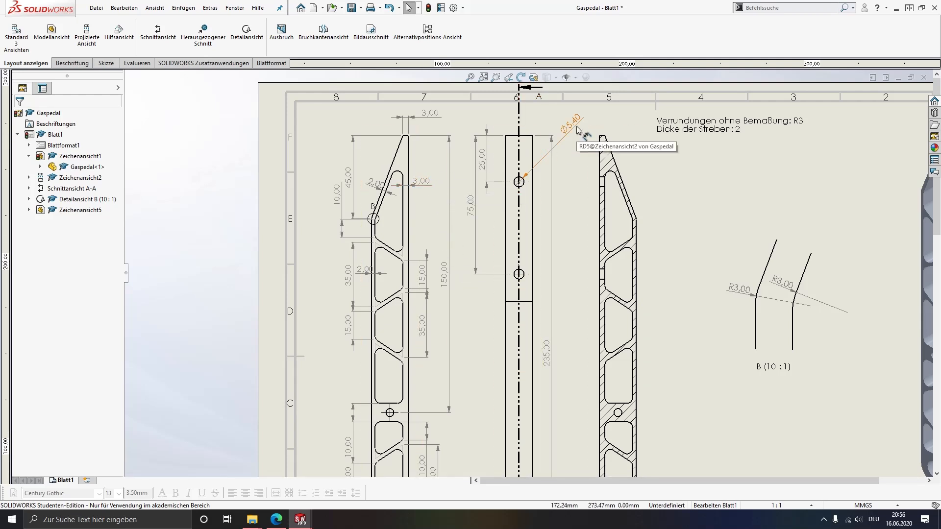
# - Set the precision of the small hole's diameter dimension in the middle view to one decimal place
pyautogui.moveTo(568, 184)
pyautogui.mouseDown(button='middle')
pyautogui.moveTo(548, 84)
pyautogui.moveTo(533, 222)
pyautogui.mouseUp(button='middle')
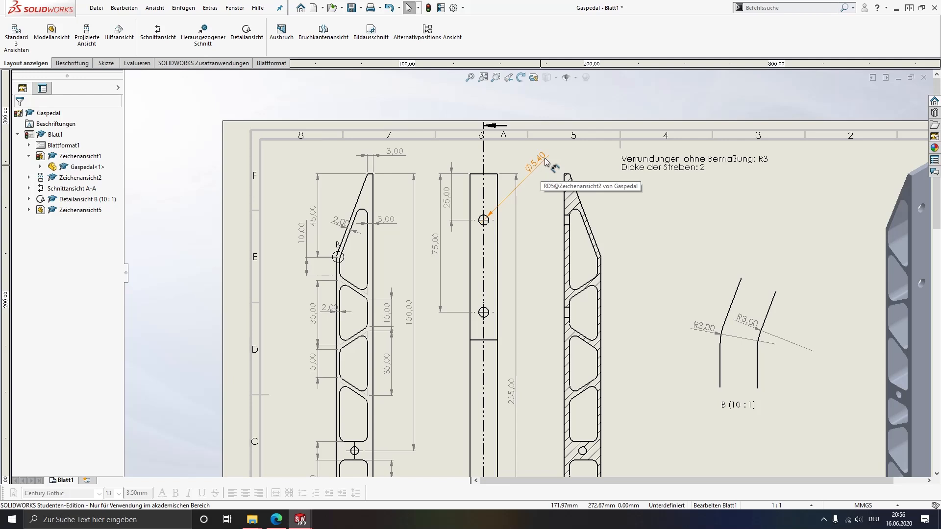
pyautogui.click(527, 185)
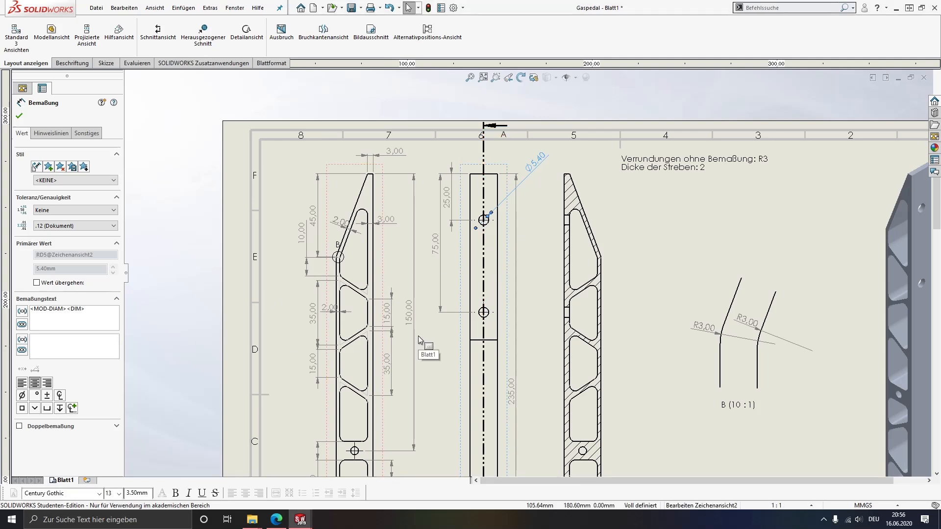
pyautogui.click(74, 227)
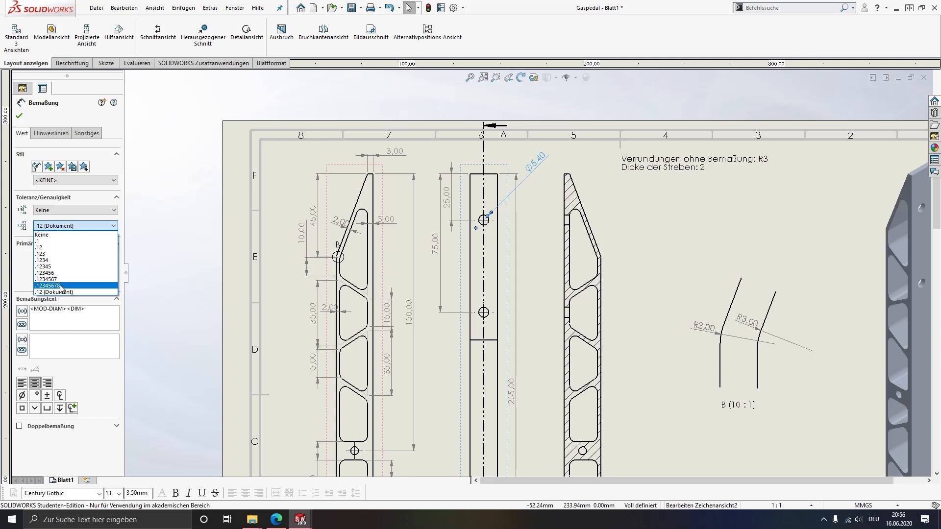
pyautogui.click(50, 242)
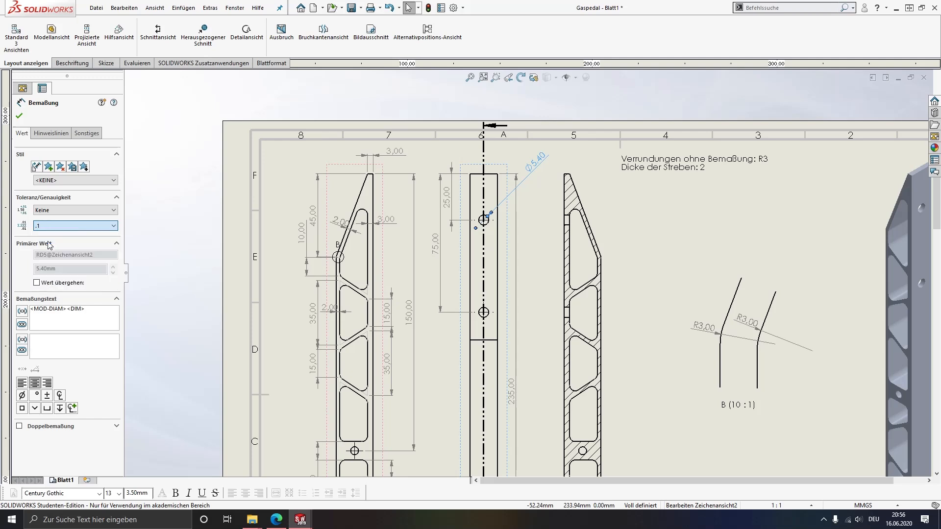
pyautogui.click(19, 116)
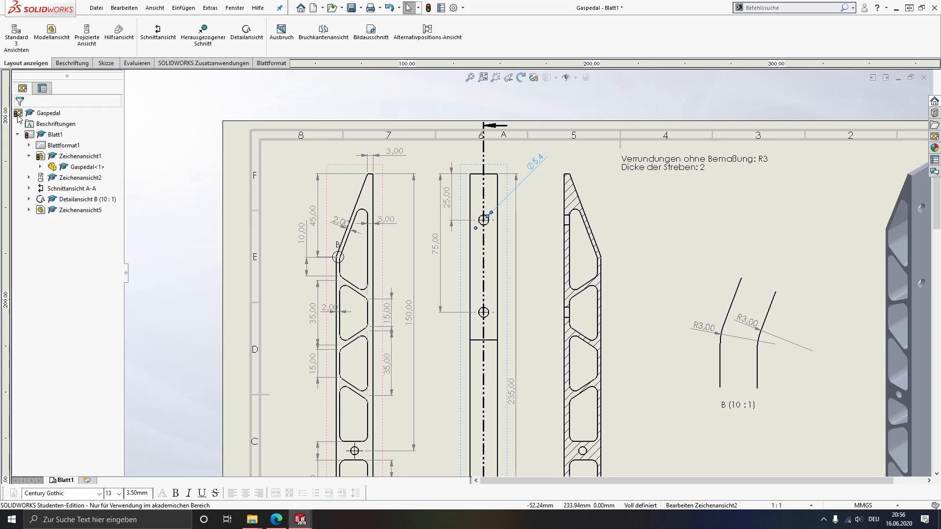
# - Set the document's primary dimension precision to Keine so that dimensions carry no decimal places
pyautogui.scroll(2, 499, 294)
pyautogui.moveTo(458, 338)
pyautogui.mouseDown(button='middle')
pyautogui.moveTo(444, 285)
pyautogui.moveTo(433, 296)
pyautogui.moveTo(413, 283)
pyautogui.mouseUp(button='middle')
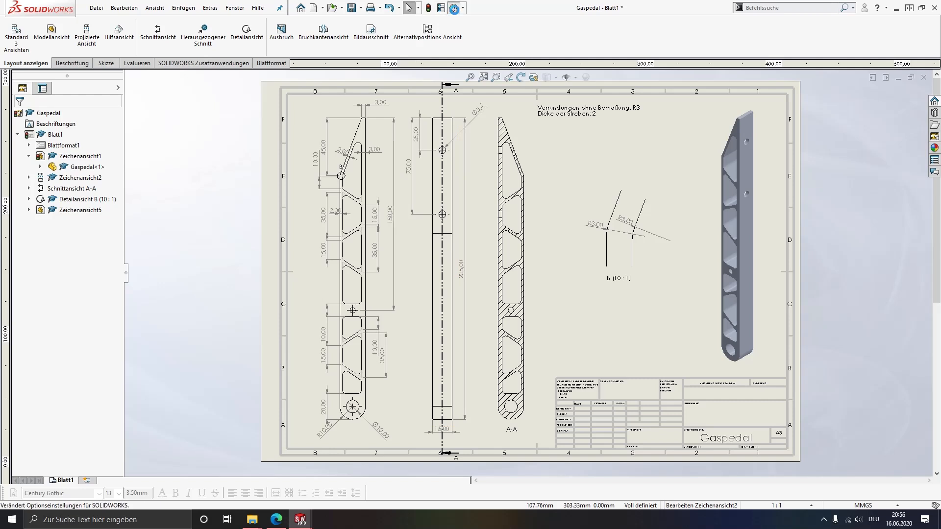
pyautogui.click(453, 8)
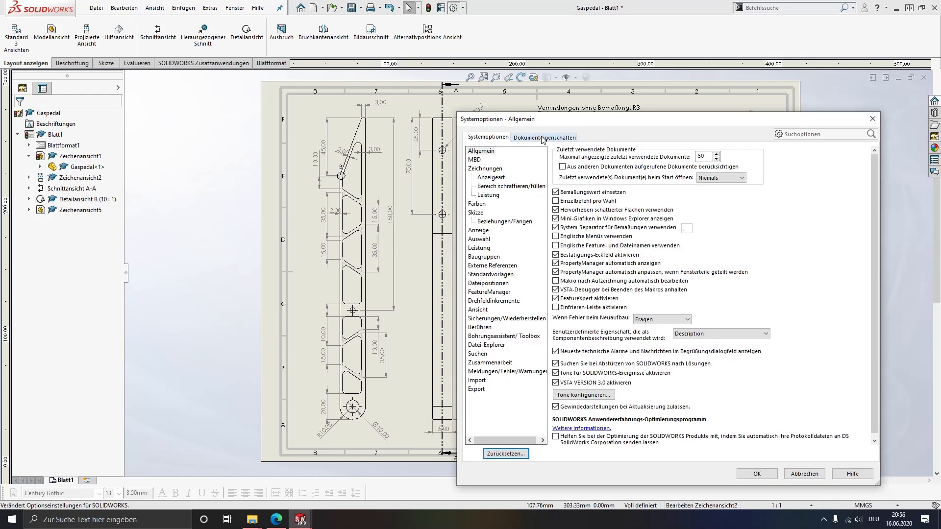
pyautogui.click(545, 138)
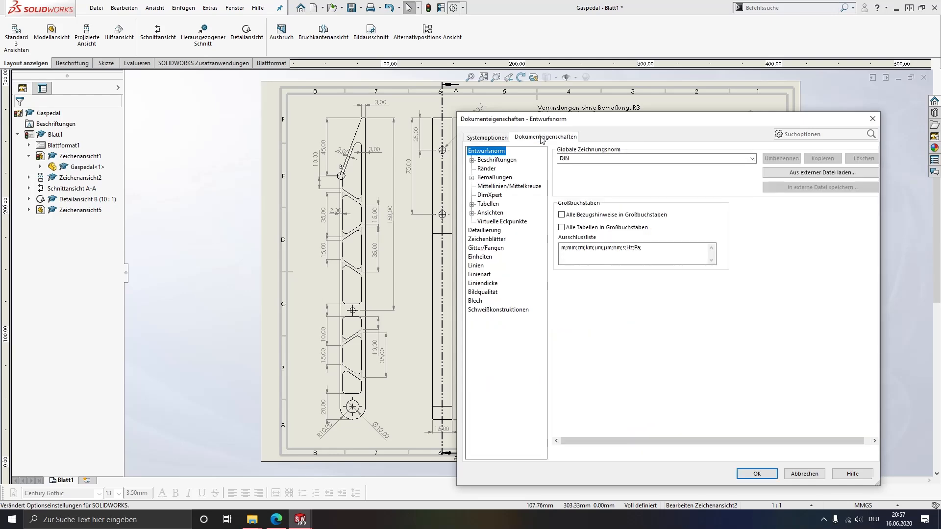
pyautogui.click(471, 177)
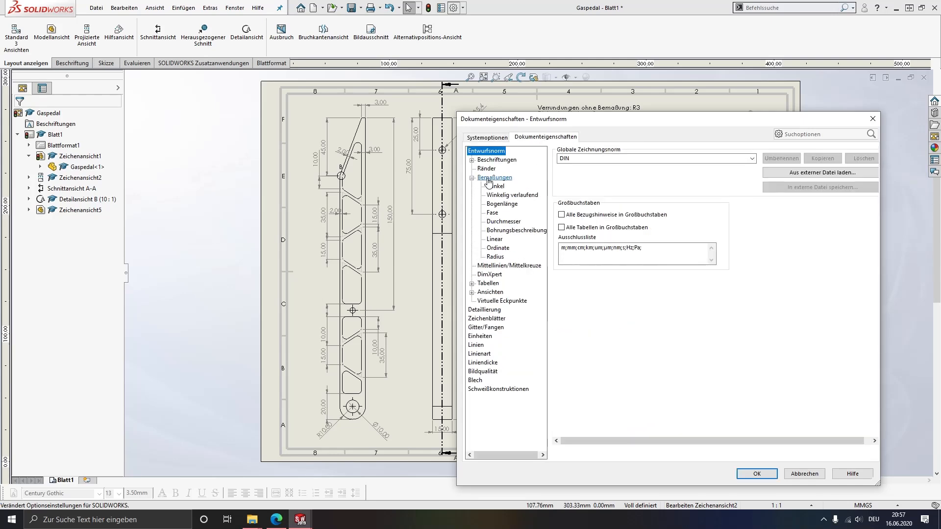
pyautogui.click(490, 178)
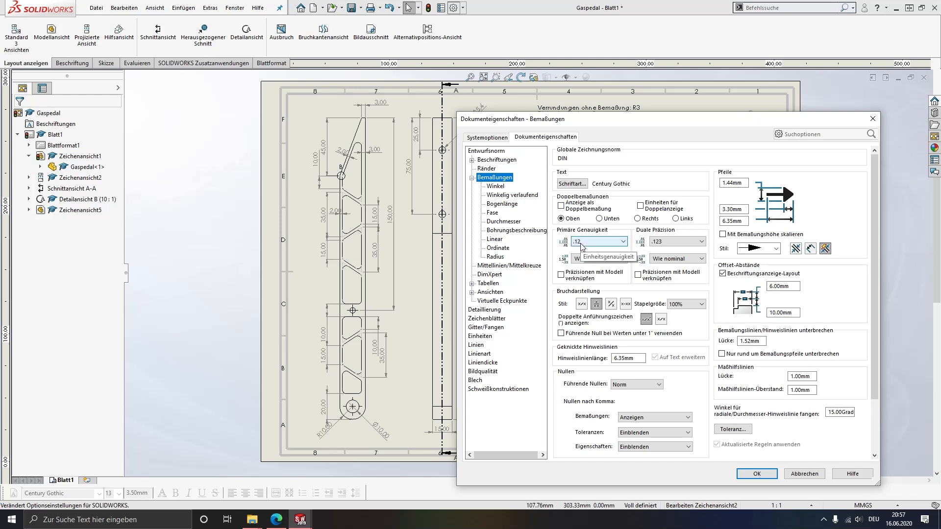
pyautogui.click(582, 245)
pyautogui.click(583, 251)
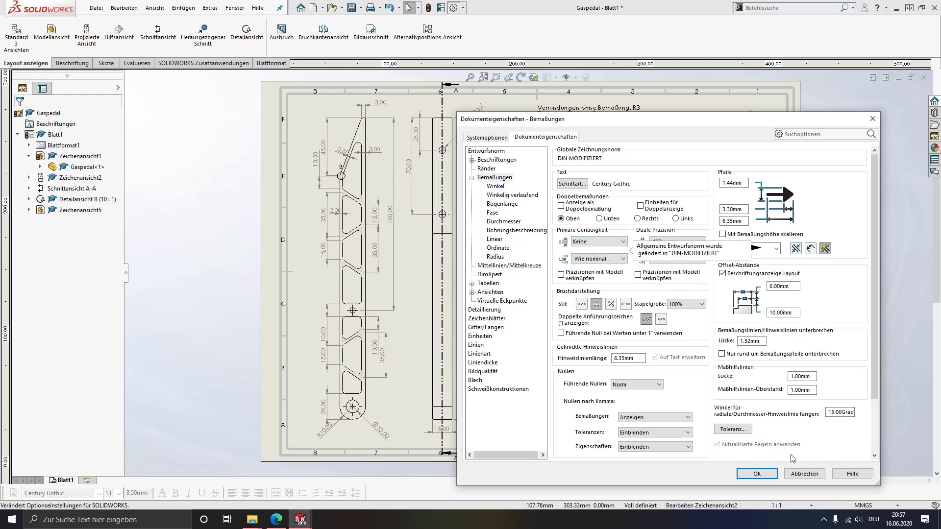
pyautogui.click(758, 475)
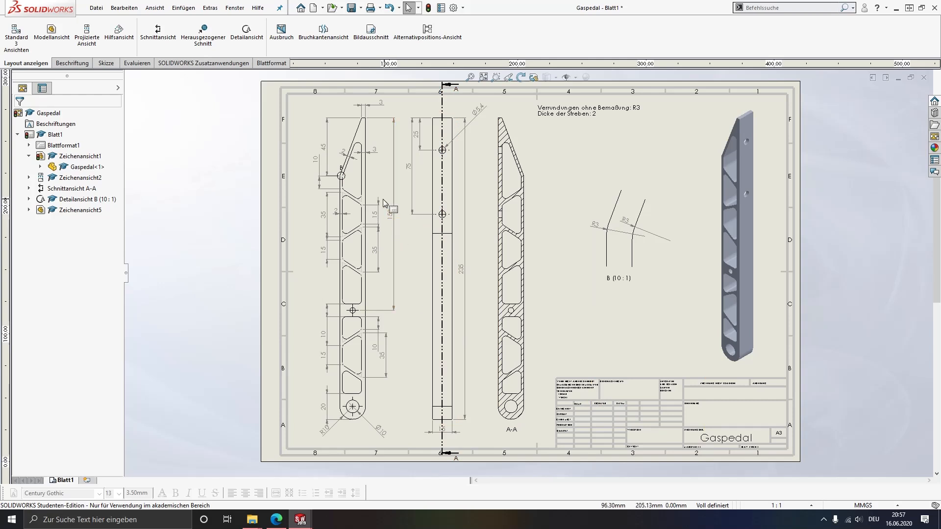
# - Move the texts of the 10 mm dimensions at the front view's small hole and the pocket below it between their extension lines
pyautogui.scroll(-3, 355, 219)
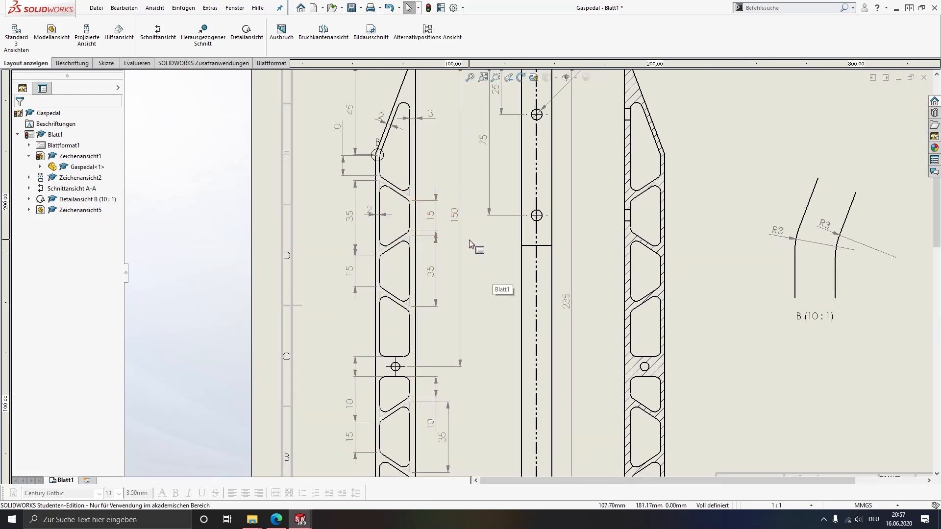
pyautogui.moveTo(451, 222)
pyautogui.mouseDown(button='middle')
pyautogui.moveTo(448, 262)
pyautogui.moveTo(446, 177)
pyautogui.mouseUp(button='middle')
pyautogui.moveTo(474, 326); pyautogui.dragTo(476, 264, button='middle')
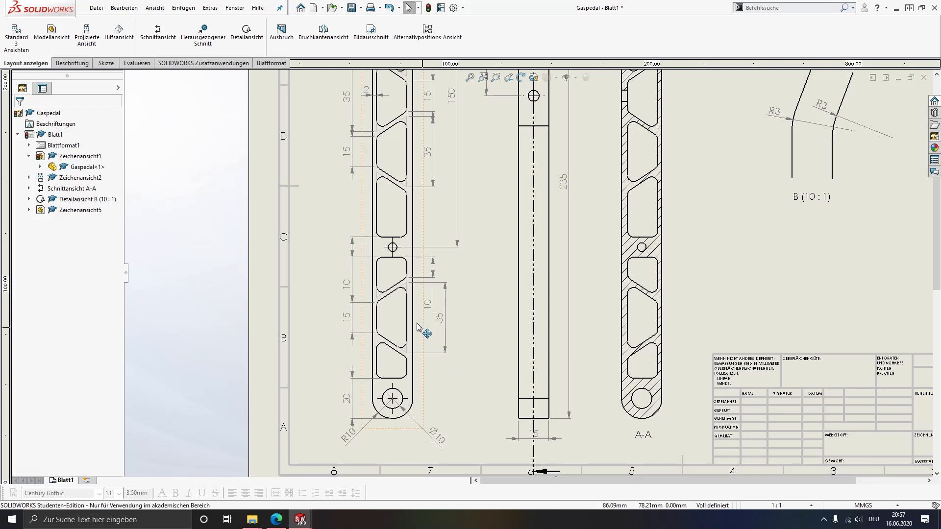
pyautogui.moveTo(348, 284); pyautogui.dragTo(350, 257)
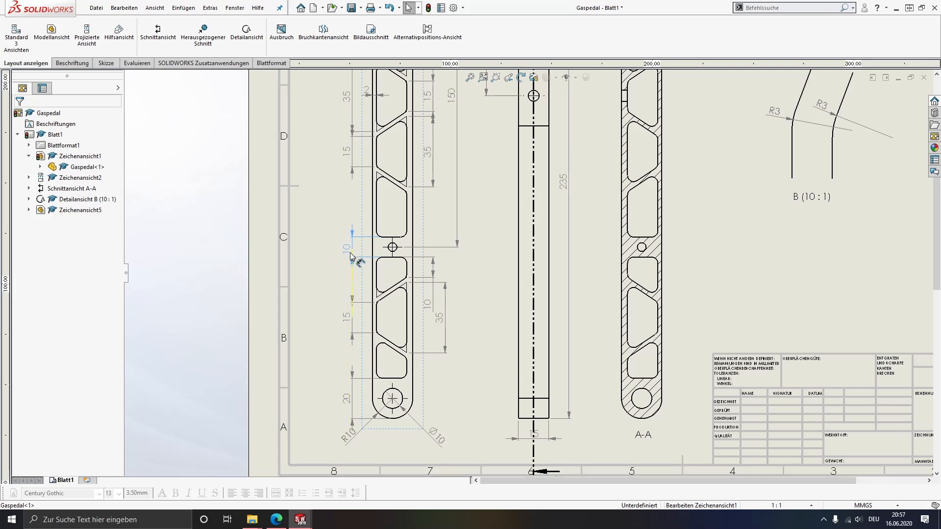
pyautogui.scroll(-4, 440, 355)
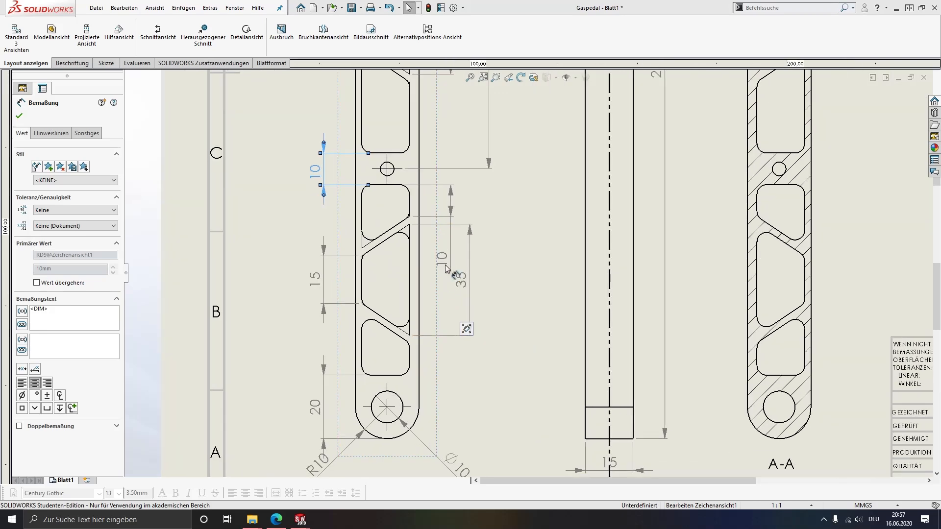
pyautogui.moveTo(444, 255); pyautogui.dragTo(462, 199)
# - Reposition the texts of the 10 mm dimension beside detail circle B and the 2 mm strut thickness dimension at the front view's slanted edge
pyautogui.moveTo(388, 78)
pyautogui.mouseDown(button='middle')
pyautogui.moveTo(407, 131)
pyautogui.moveTo(454, 395)
pyautogui.moveTo(463, 381)
pyautogui.mouseUp(button='middle')
pyautogui.scroll(1, 463, 381)
pyautogui.scroll(1, 437, 318)
pyautogui.moveTo(412, 168); pyautogui.dragTo(412, 206)
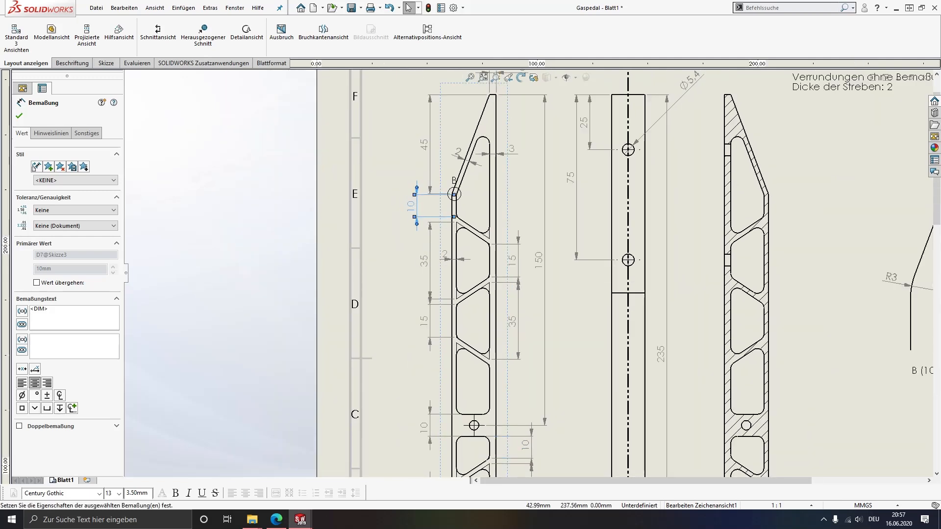
pyautogui.moveTo(512, 175); pyautogui.dragTo(498, 269, button='middle')
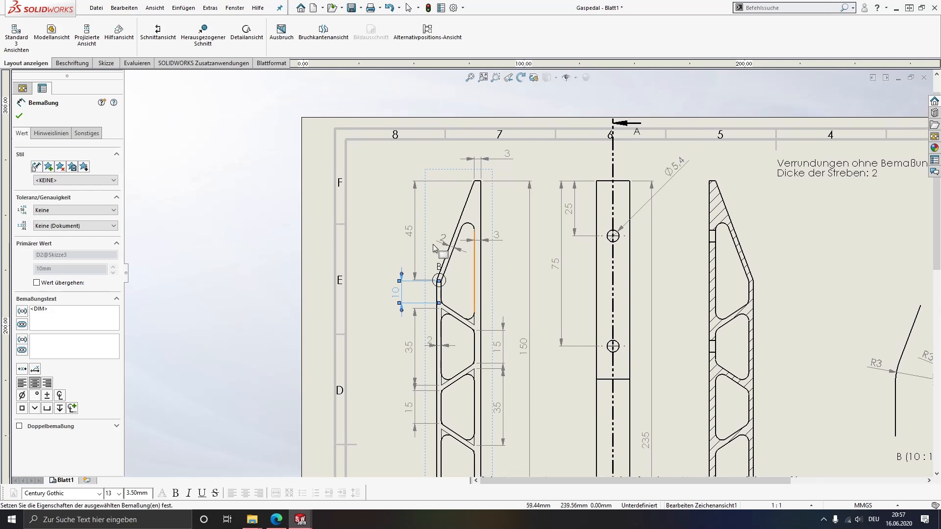
pyautogui.scroll(-2, 433, 244)
pyautogui.click(492, 250)
pyautogui.moveTo(492, 248); pyautogui.dragTo(484, 243)
# - Examine the drawing's title block and its fields for name, material, designation and drawing number
pyautogui.scroll(2, 543, 322)
pyautogui.scroll(5, 542, 321)
pyautogui.moveTo(563, 304); pyautogui.dragTo(546, 208, button='middle')
pyautogui.moveTo(678, 292); pyautogui.dragTo(602, 253, button='middle')
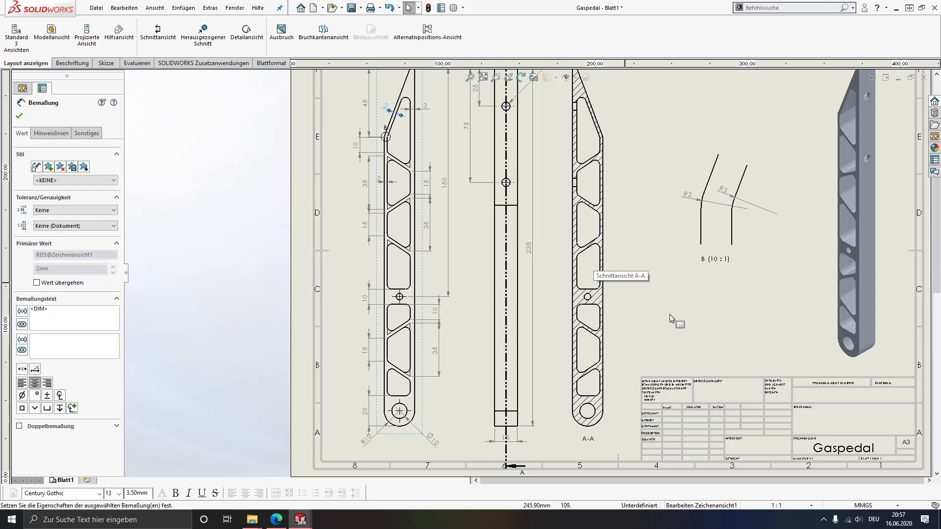
pyautogui.moveTo(824, 378)
pyautogui.mouseDown(button='middle')
pyautogui.moveTo(787, 335)
pyautogui.moveTo(616, 291)
pyautogui.mouseUp(button='middle')
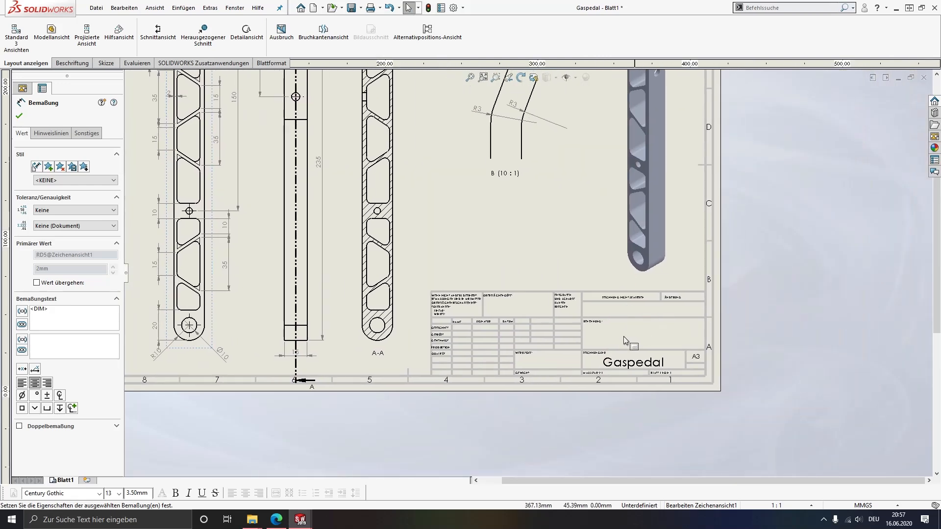
pyautogui.scroll(-2, 638, 343)
pyautogui.scroll(-2, 472, 354)
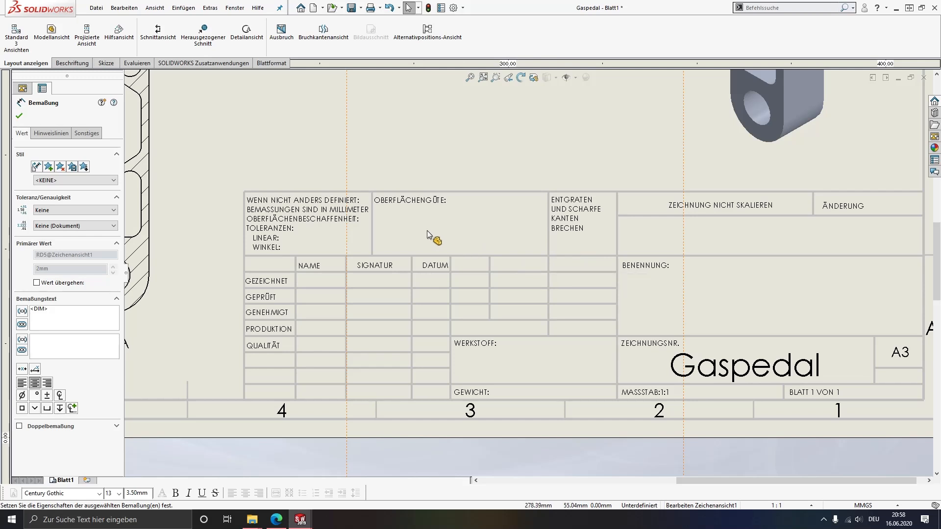
pyautogui.moveTo(761, 305); pyautogui.dragTo(717, 303, button='middle')
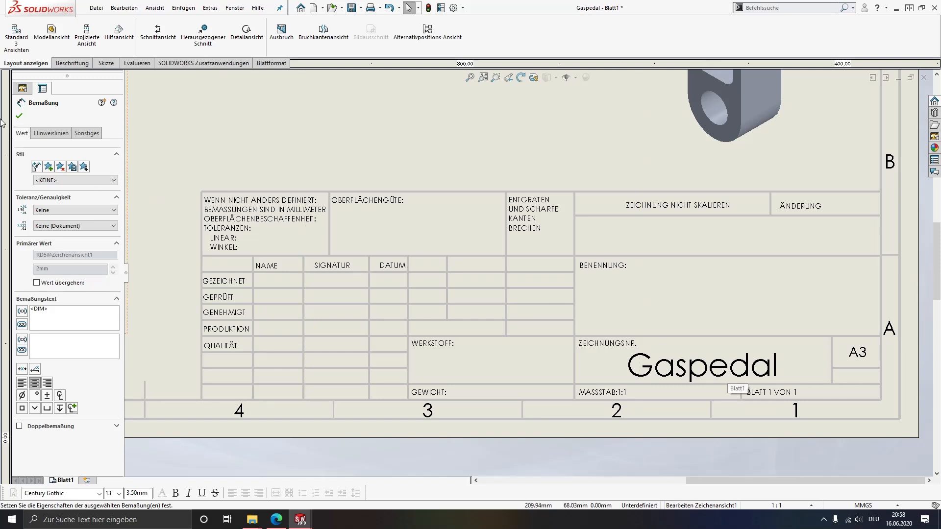
# - Open the sheet format for editing and replace the drawing number text in the title block with 5.2.1
pyautogui.click(19, 116)
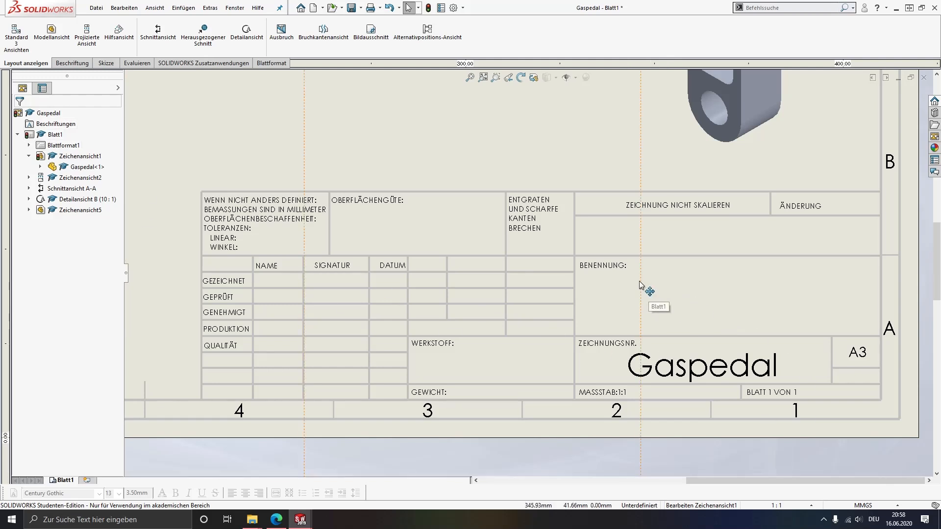
pyautogui.rightClick(59, 147)
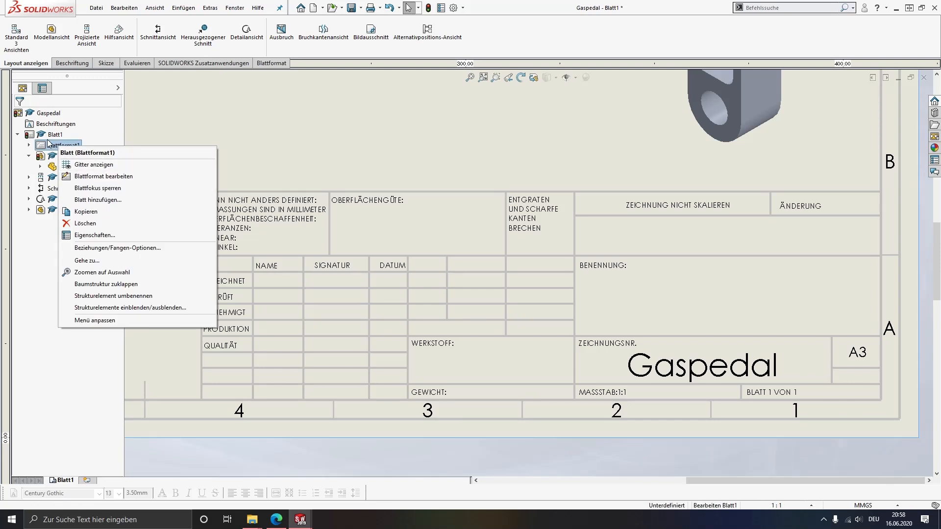
pyautogui.click(87, 177)
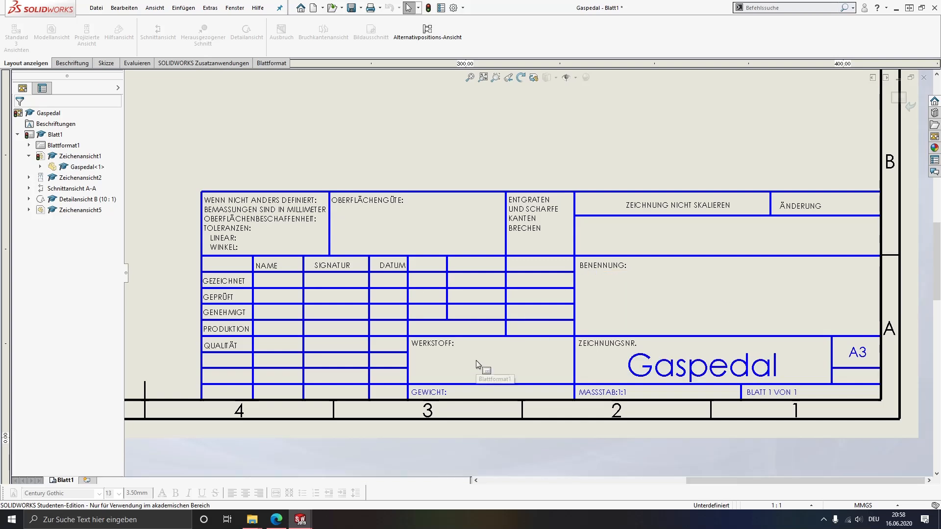
pyautogui.click(708, 367)
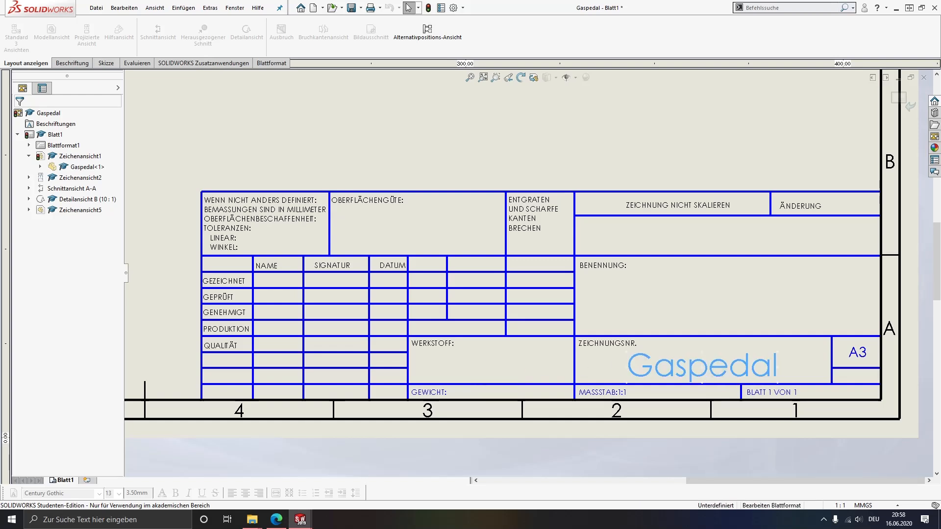
pyautogui.doubleClick(717, 374)
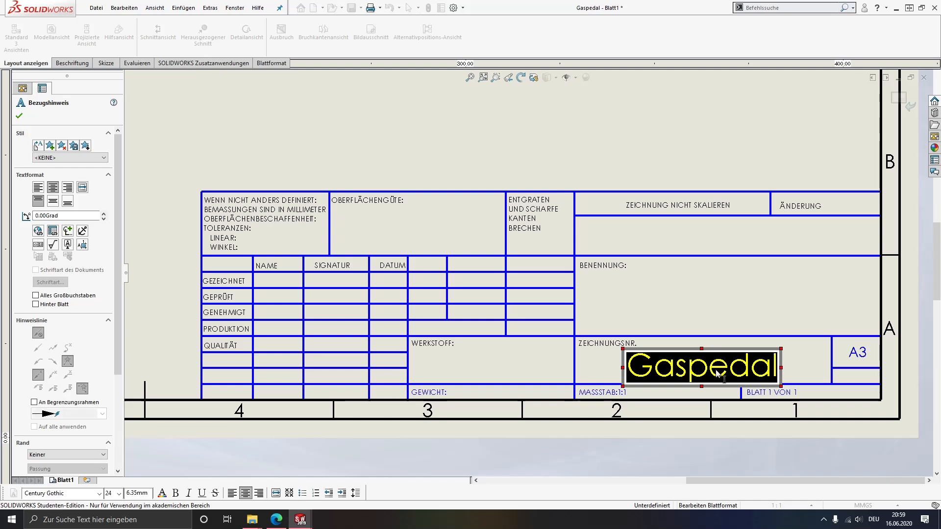
pyautogui.write('5.')
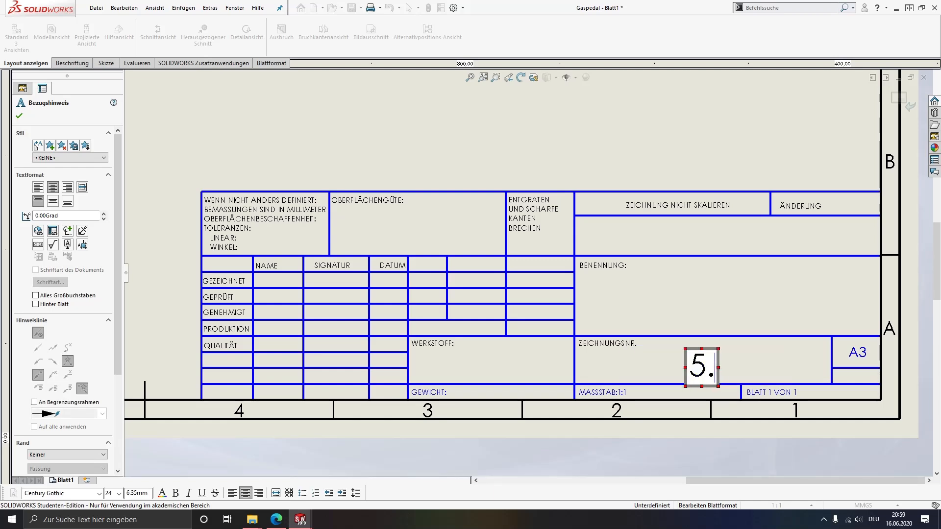
pyautogui.write('2.1')
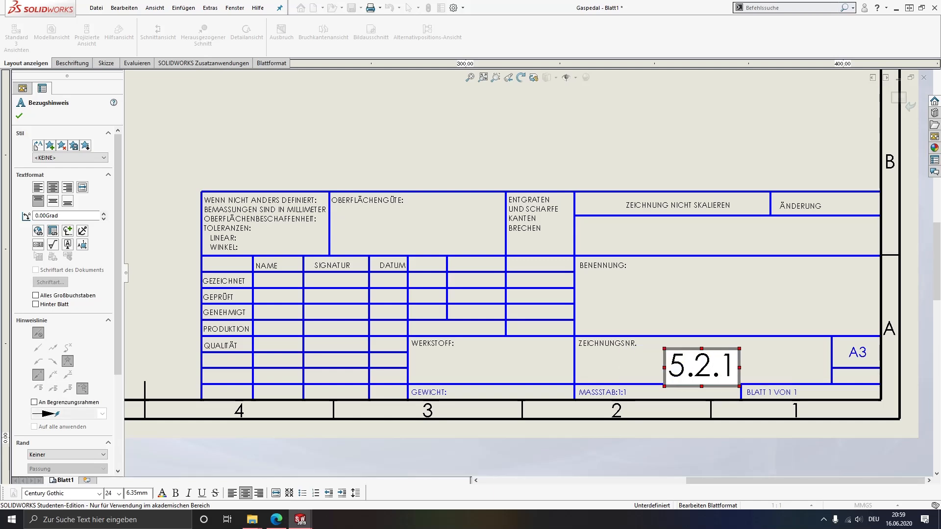
pyautogui.click(637, 357)
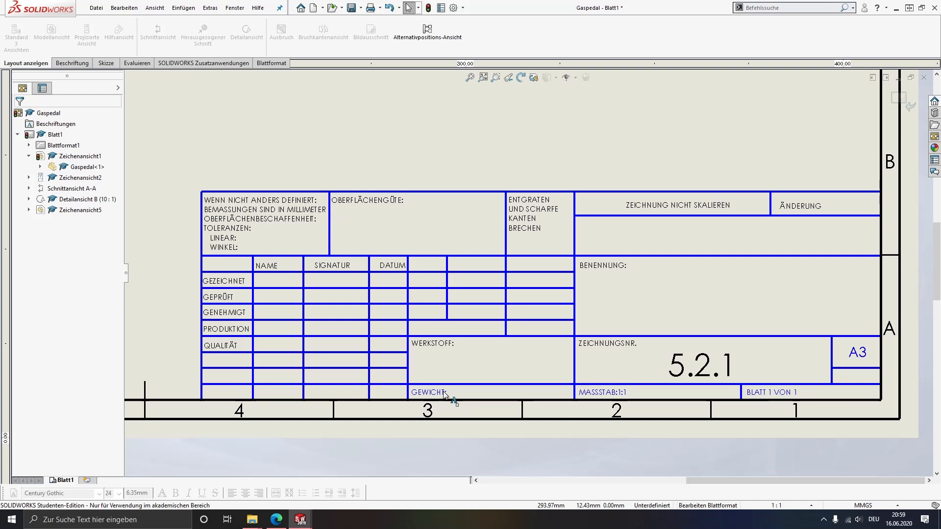
# - Leave sheet format editing and check the title block on the drawing sheet
pyautogui.scroll(-3, 444, 393)
pyautogui.scroll(-3, 553, 361)
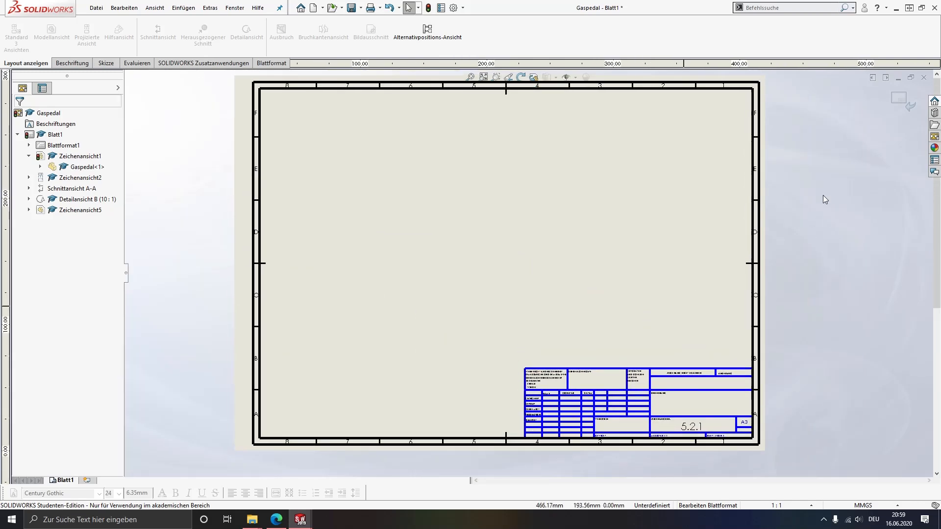
pyautogui.click(910, 97)
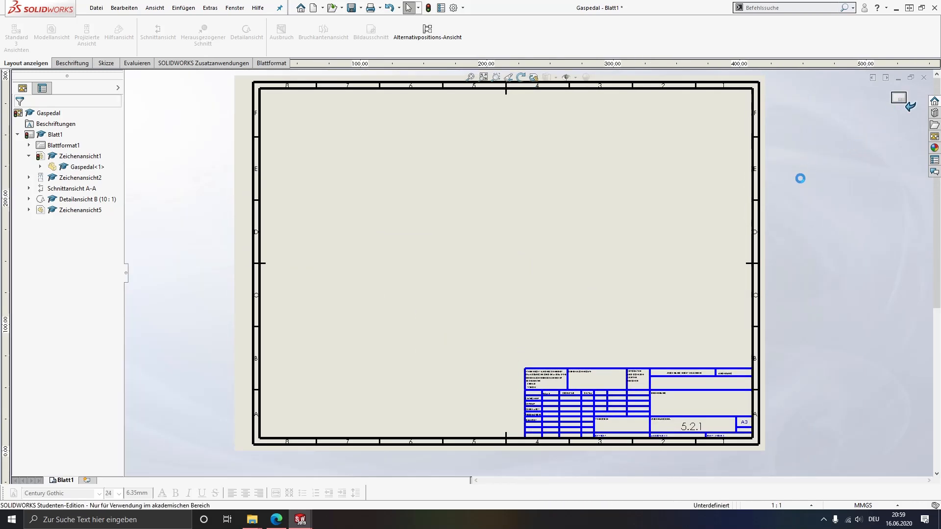
pyautogui.scroll(2, 669, 378)
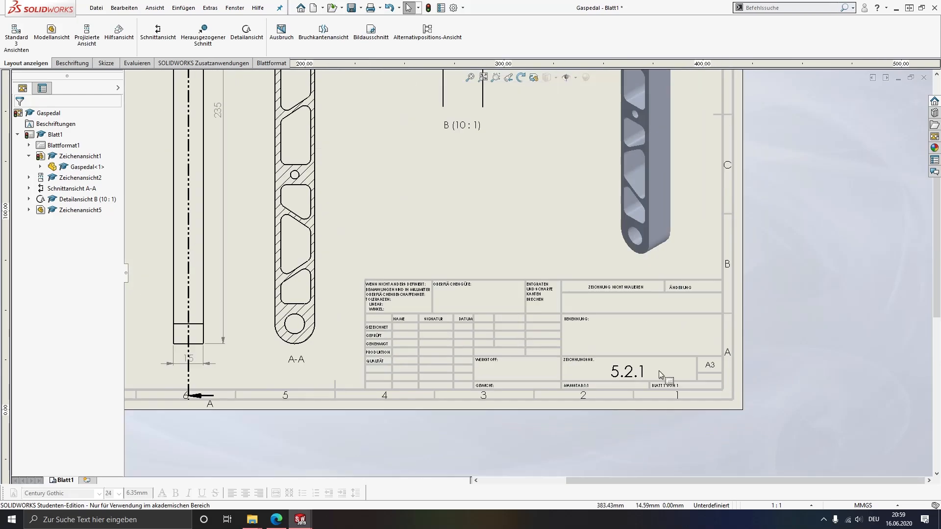
pyautogui.scroll(1, 669, 378)
pyautogui.scroll(2, 573, 294)
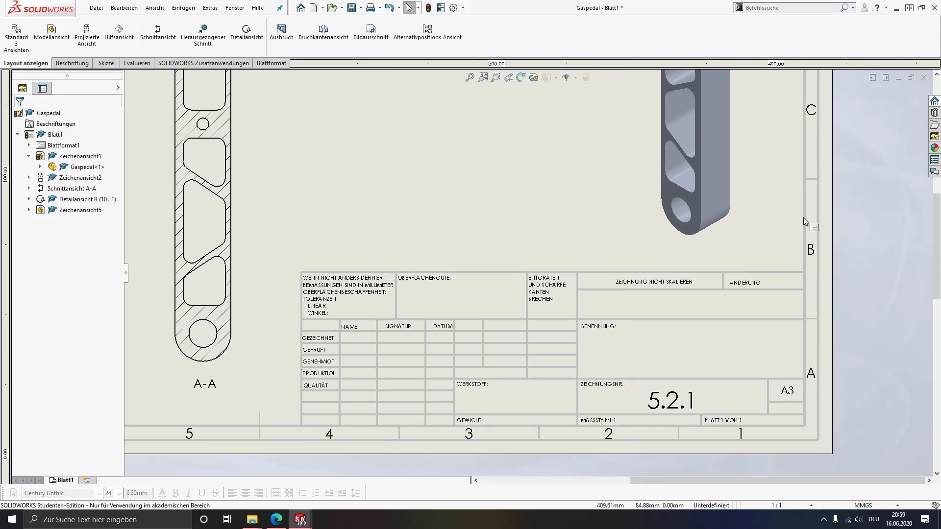
# - Switch to the Gaspedal part and set its custom file property Description to Gaspedal
pyautogui.hotkey('ctrl', 'Tab')
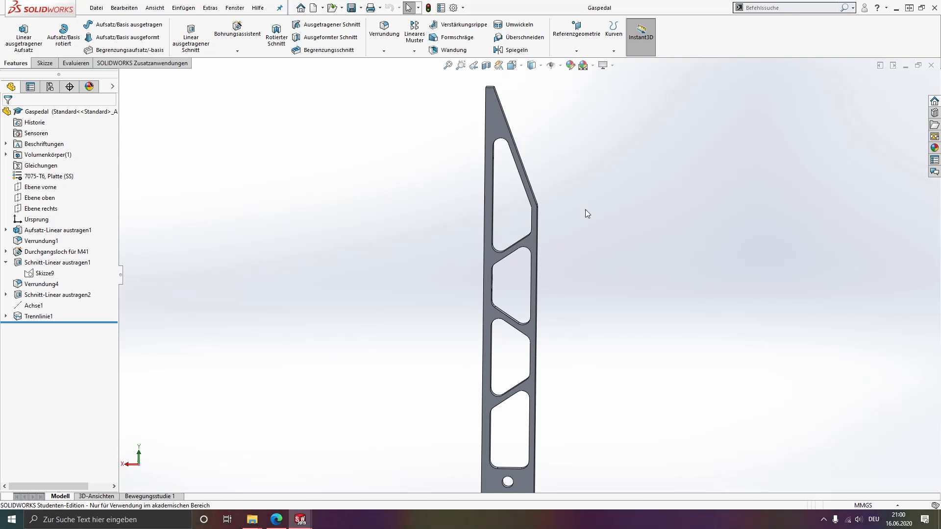
pyautogui.click(100, 9)
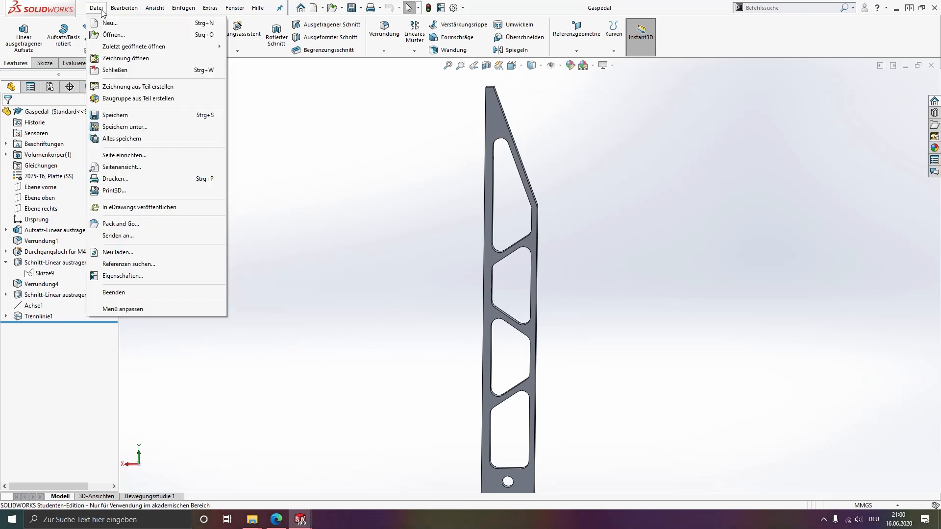
pyautogui.click(149, 278)
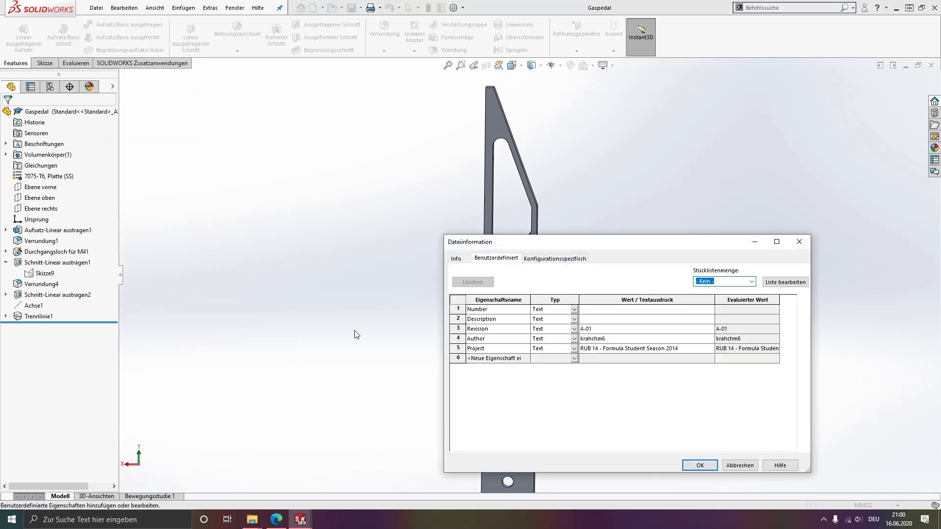
pyautogui.click(460, 258)
pyautogui.click(488, 261)
pyautogui.moveTo(542, 247); pyautogui.dragTo(525, 219)
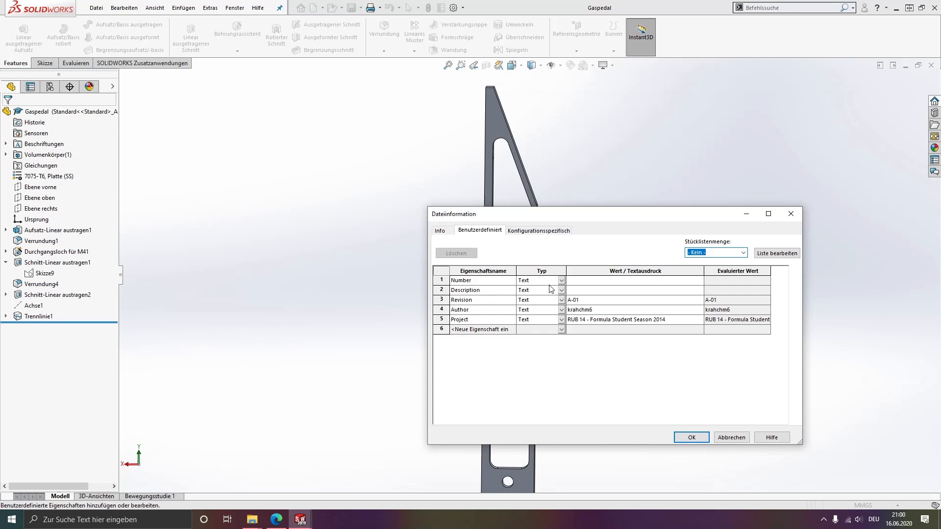
pyautogui.click(583, 291)
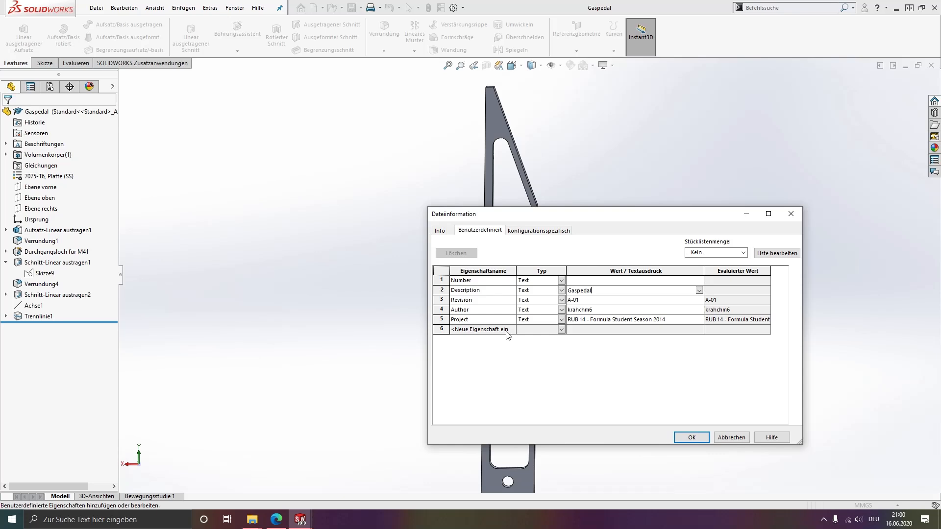
# - Add a custom property Material and link its value to the part's assigned material
pyautogui.click(480, 331)
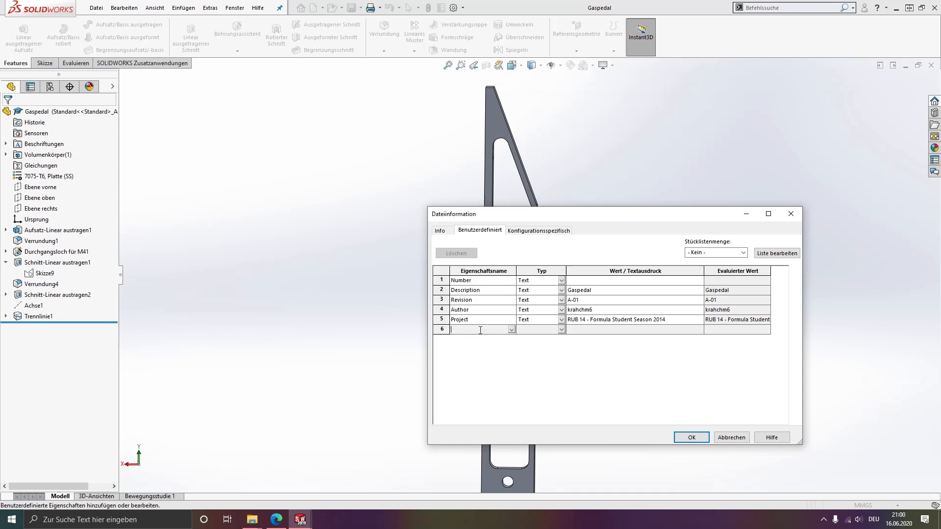
pyautogui.click(510, 329)
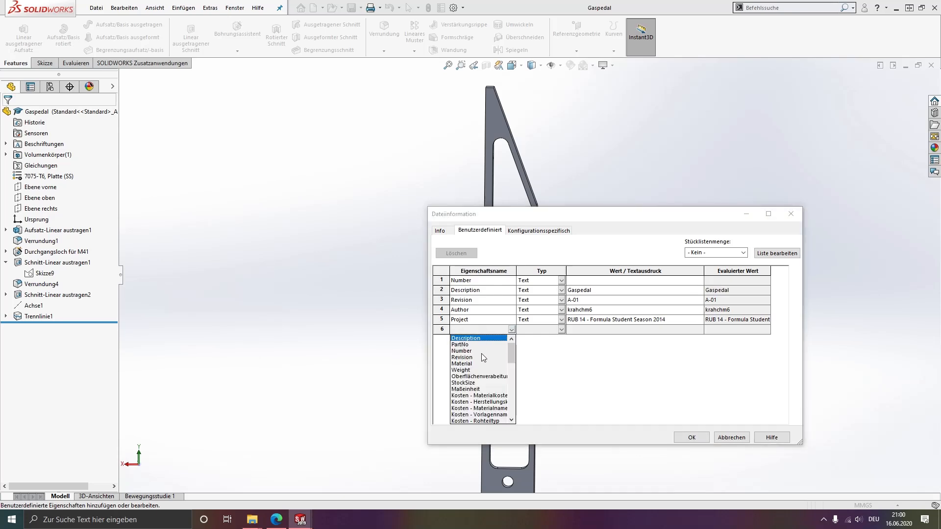
pyautogui.click(468, 364)
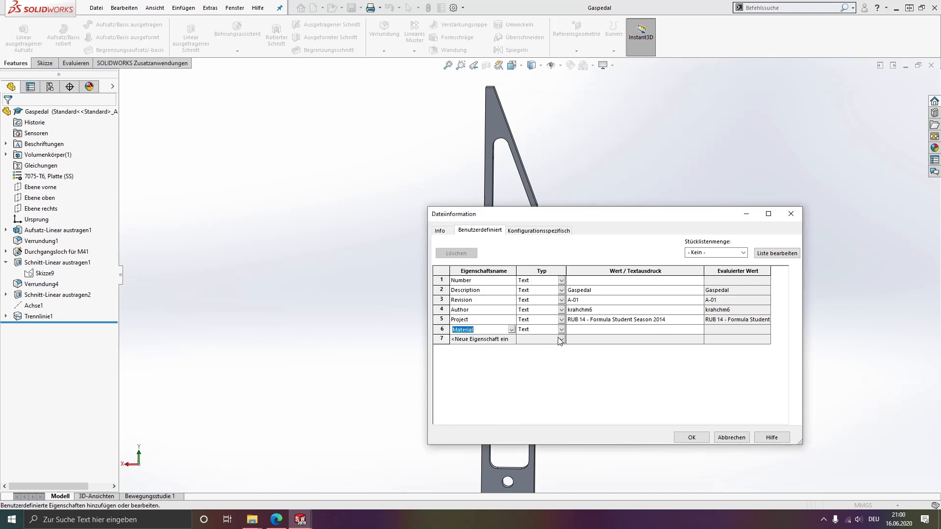
pyautogui.click(601, 330)
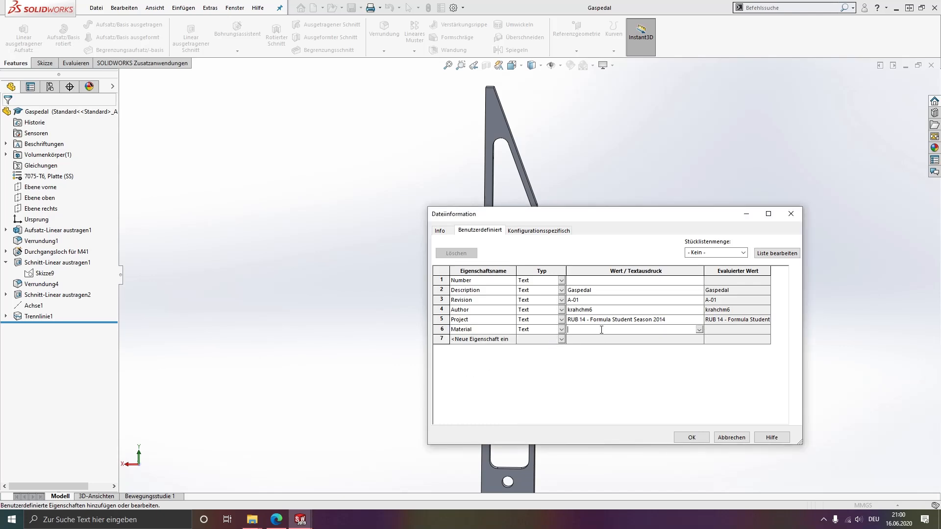
pyautogui.click(699, 330)
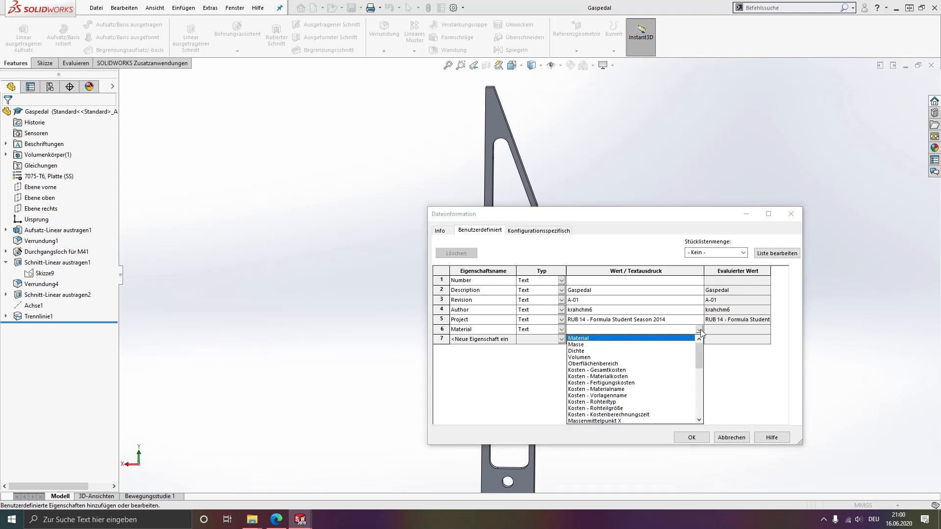
pyautogui.click(588, 338)
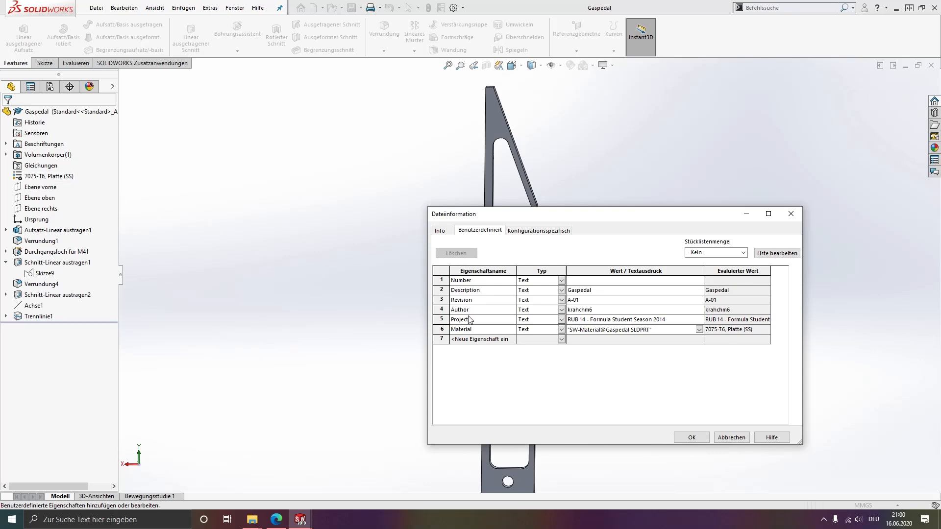
# - Add a custom property Weight linked to the part's mass (Masse) with the unit text Gramm appended, and save the part
pyautogui.click(497, 338)
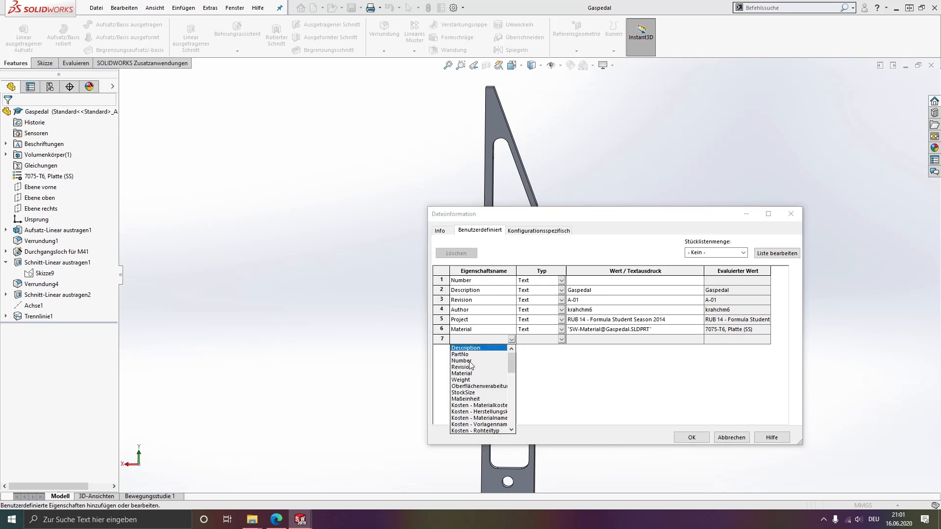
pyautogui.click(471, 380)
pyautogui.click(689, 339)
pyautogui.click(699, 340)
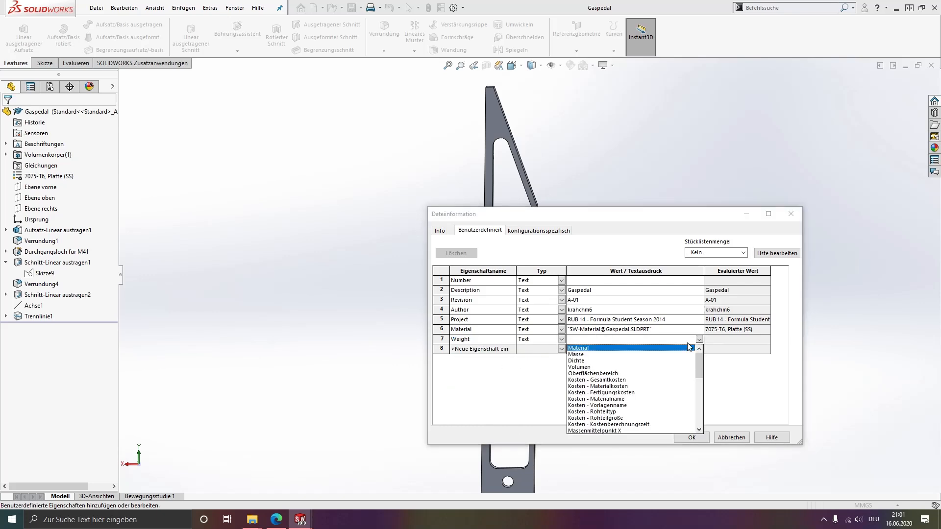
pyautogui.click(641, 354)
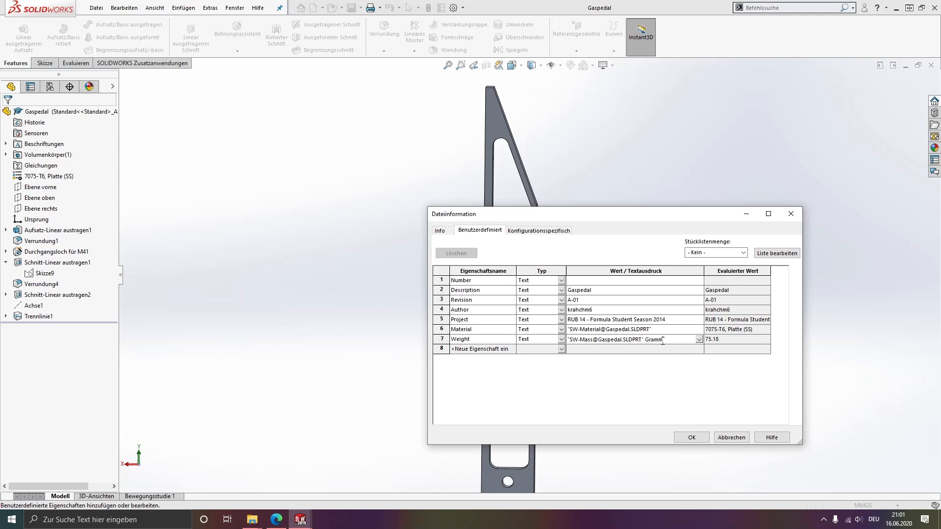
pyautogui.click(667, 352)
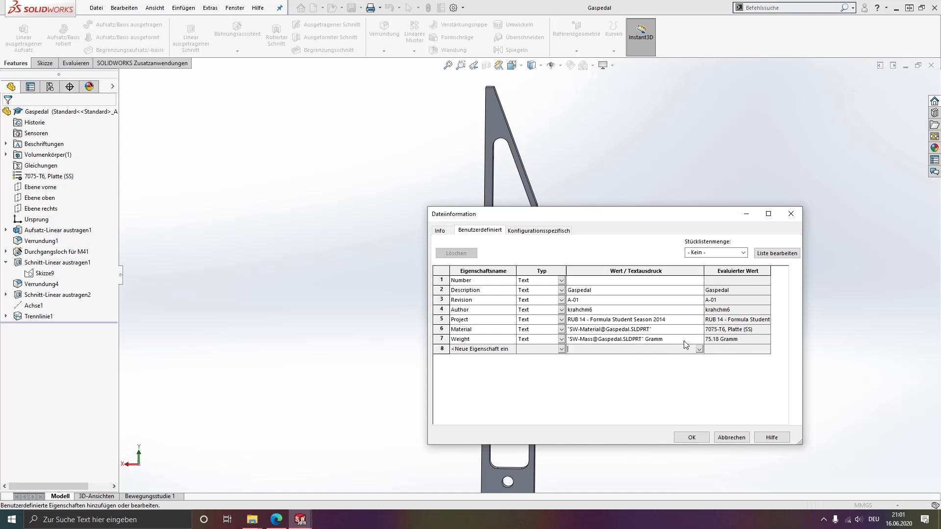
pyautogui.click(650, 340)
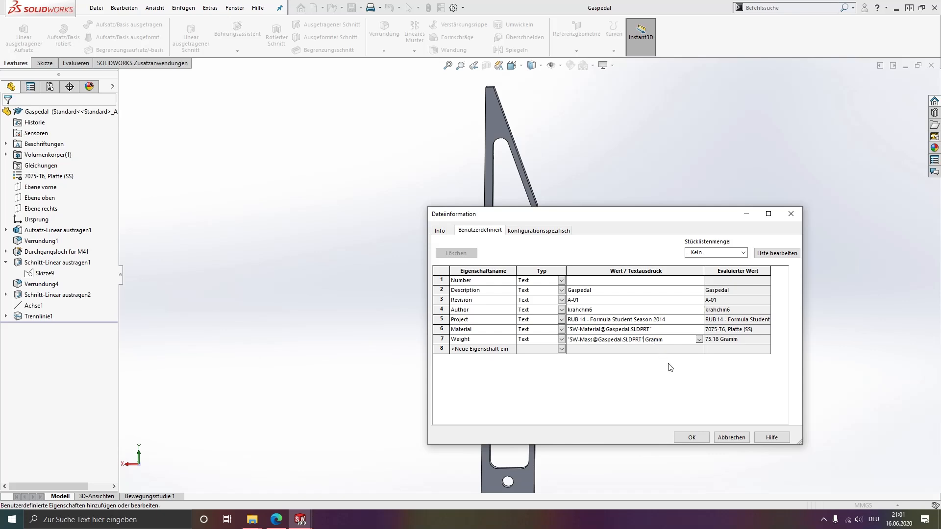
pyautogui.click(692, 438)
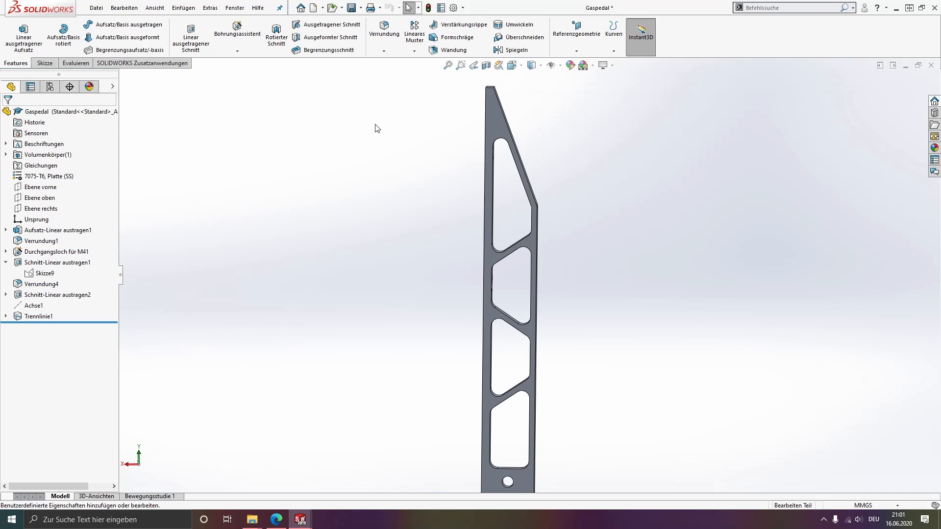
pyautogui.click(351, 7)
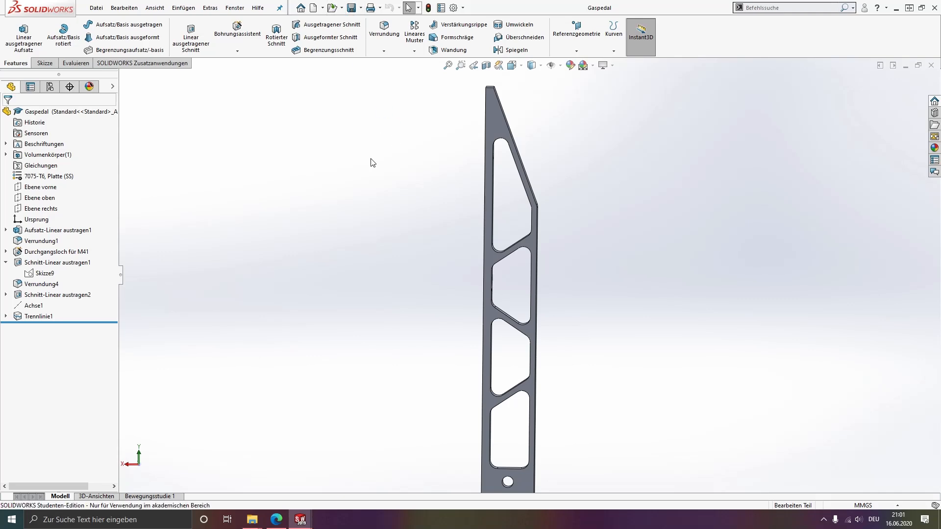
# - Return to the Gaspedal drawing and examine the name, material and weight fields in the title block
pyautogui.hotkey('ctrl', 'Tab')
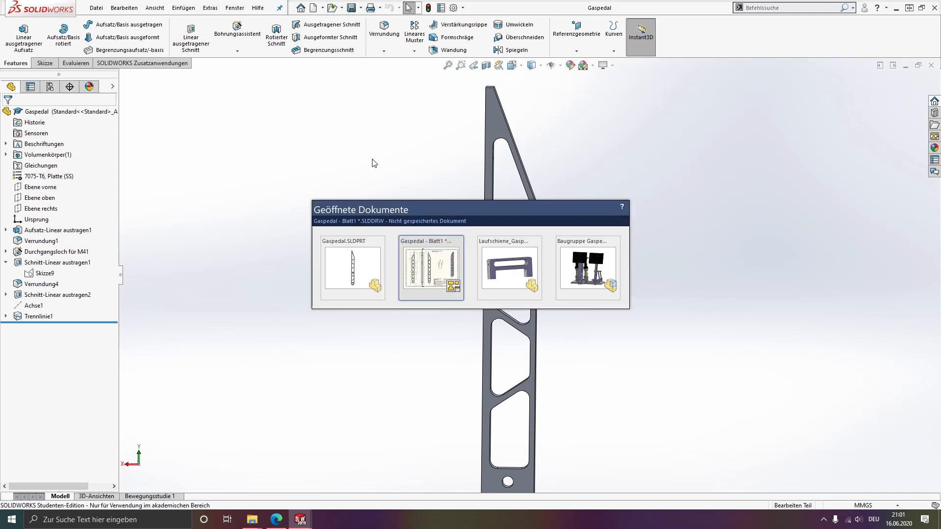
pyautogui.click(410, 257)
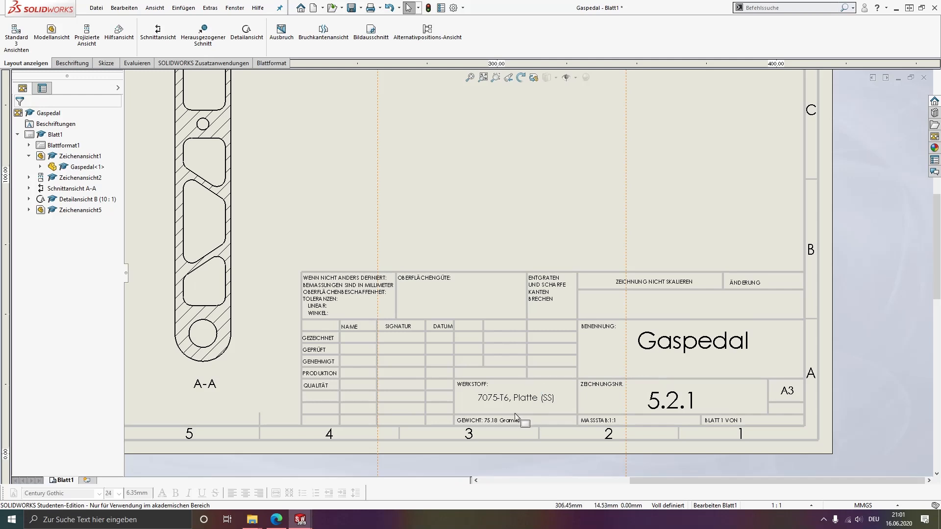
pyautogui.scroll(-2, 519, 407)
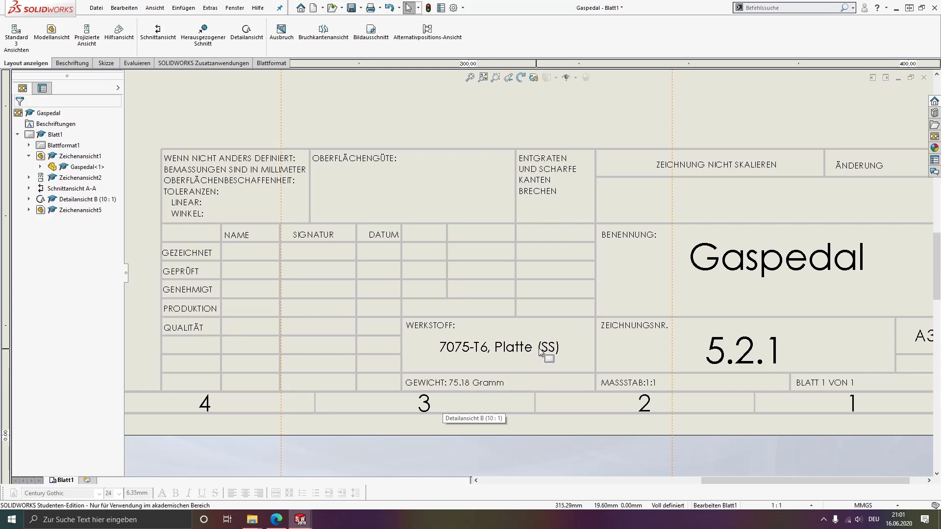
pyautogui.moveTo(778, 350); pyautogui.dragTo(684, 365, button='middle')
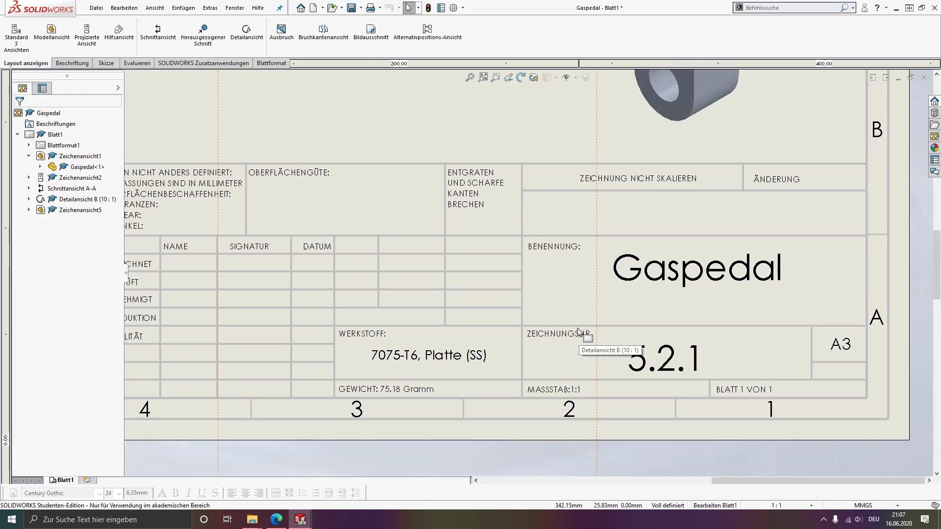
# - Move the text of the 15 mm width dimension below the side view out to the left, clear of section line A-A
pyautogui.scroll(7, 578, 332)
pyautogui.moveTo(560, 260); pyautogui.dragTo(621, 313, button='middle')
pyautogui.moveTo(563, 271); pyautogui.dragTo(569, 301, button='middle')
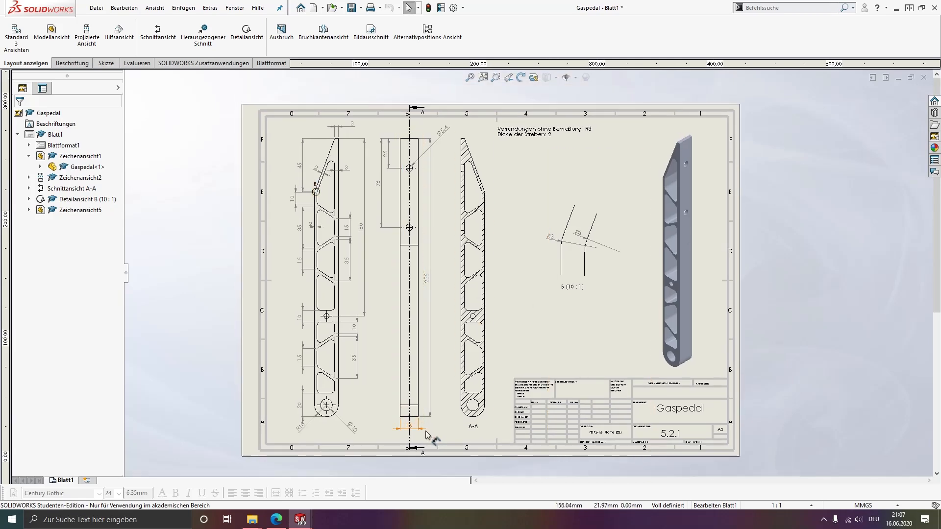
pyautogui.scroll(-5, 446, 406)
pyautogui.scroll(-2, 450, 396)
pyautogui.moveTo(490, 259); pyautogui.dragTo(405, 251)
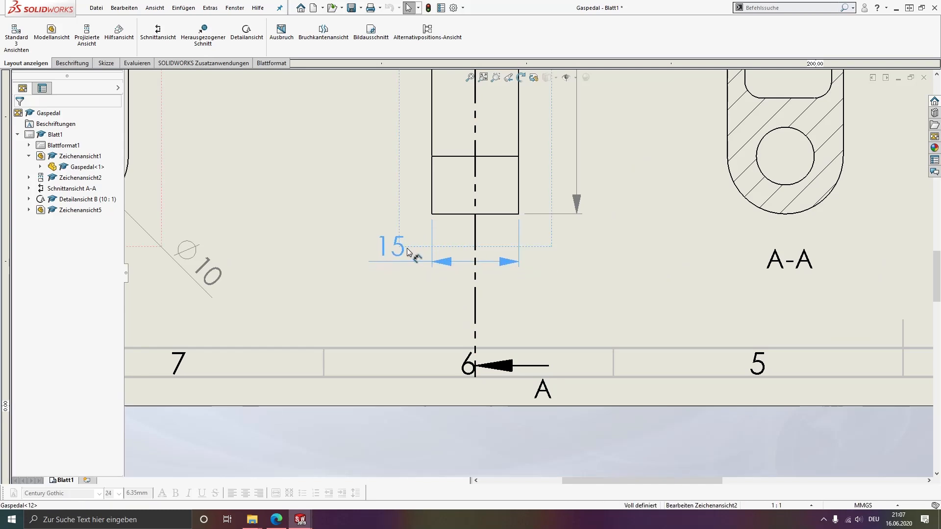
pyautogui.scroll(6, 563, 216)
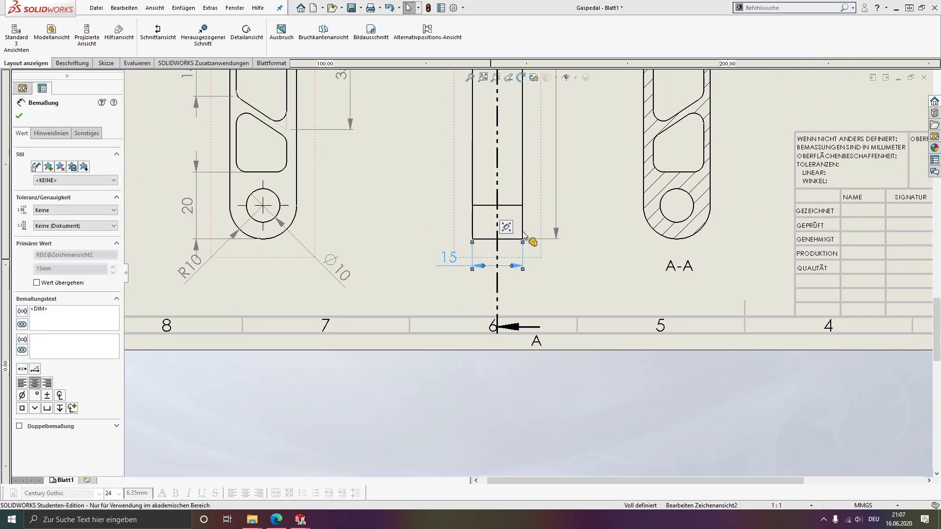
pyautogui.moveTo(622, 211)
pyautogui.mouseDown(button='middle')
pyautogui.moveTo(495, 347)
pyautogui.moveTo(496, 358)
pyautogui.mouseUp(button='middle')
pyautogui.click(845, 261)
pyautogui.moveTo(752, 220); pyautogui.dragTo(749, 240, button='middle')
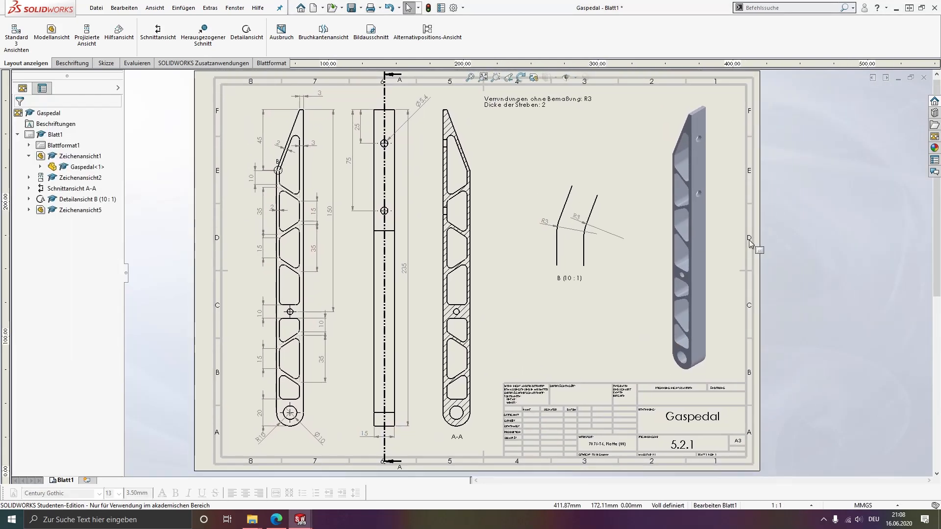
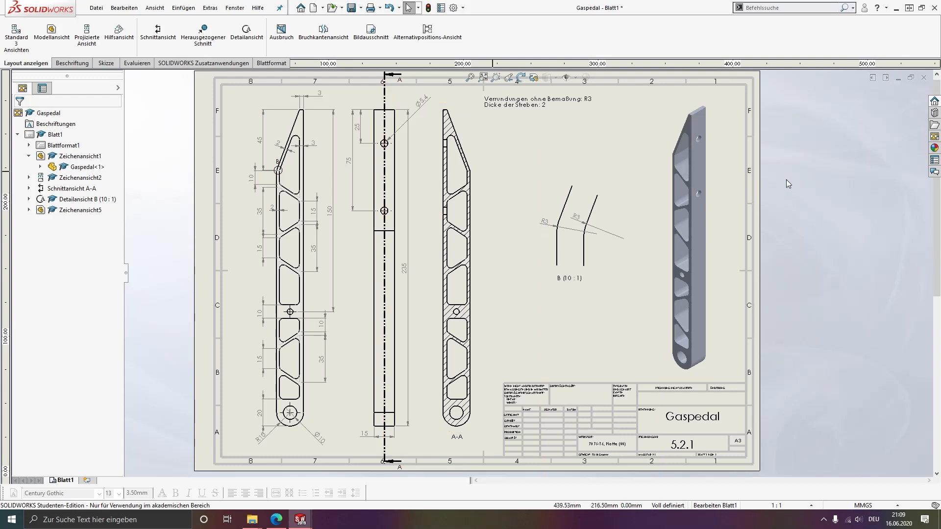
# - Switch to the Laufschiene_Gaspedal part and create a new drawing from it on a standard A4 (DIN) sheet
pyautogui.hotkey('ctrl', 'Tab')
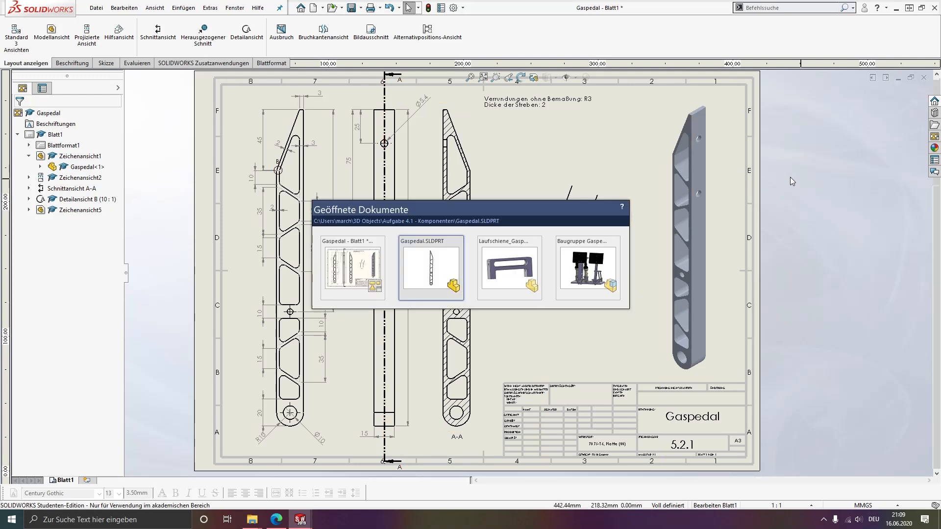
pyautogui.click(501, 267)
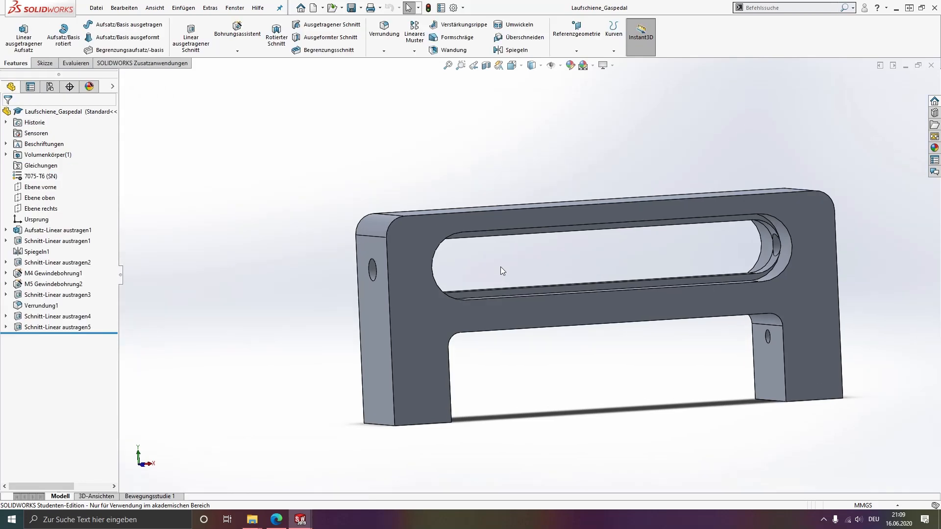
pyautogui.moveTo(500, 267); pyautogui.dragTo(551, 260, button='middle')
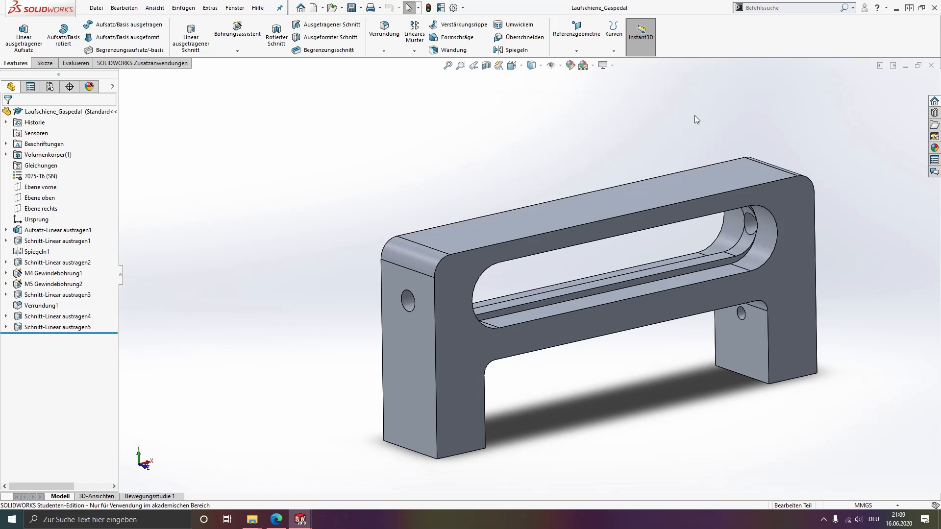
pyautogui.moveTo(798, 210); pyautogui.dragTo(603, 287, button='middle')
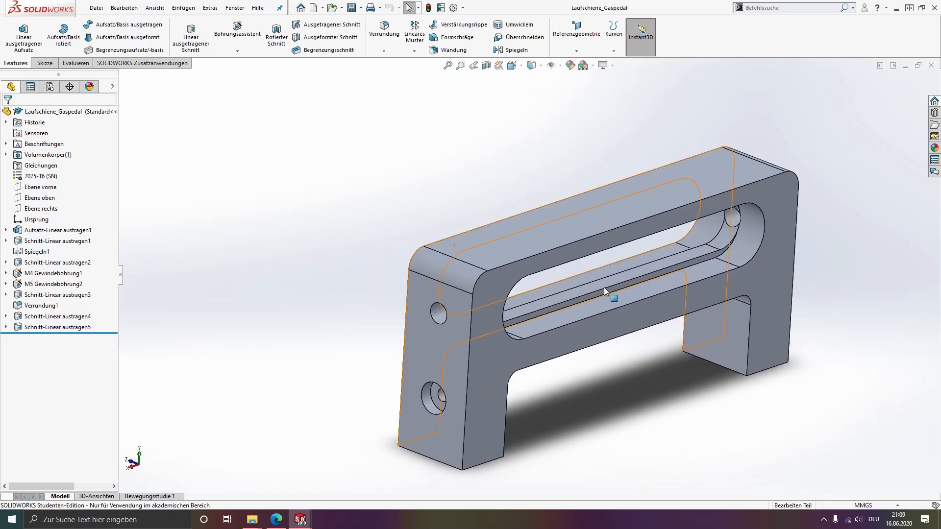
pyautogui.click(322, 8)
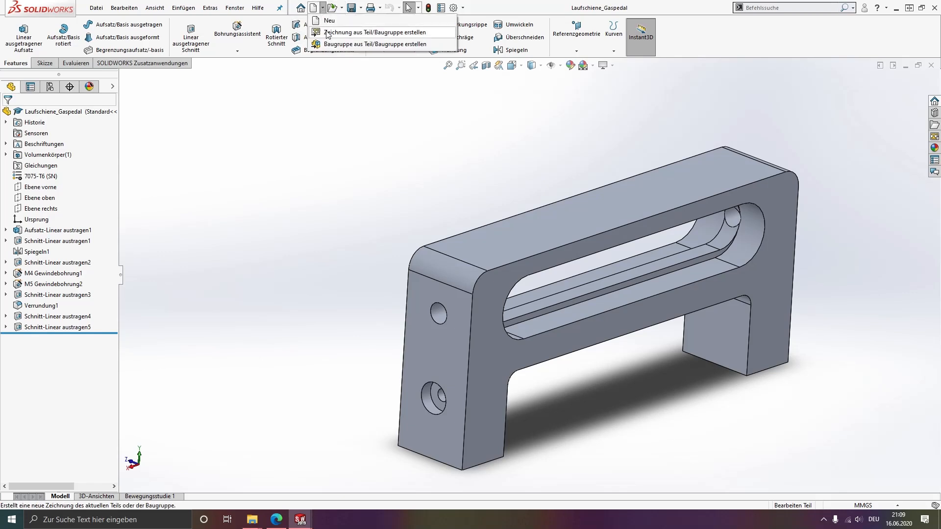
pyautogui.click(330, 33)
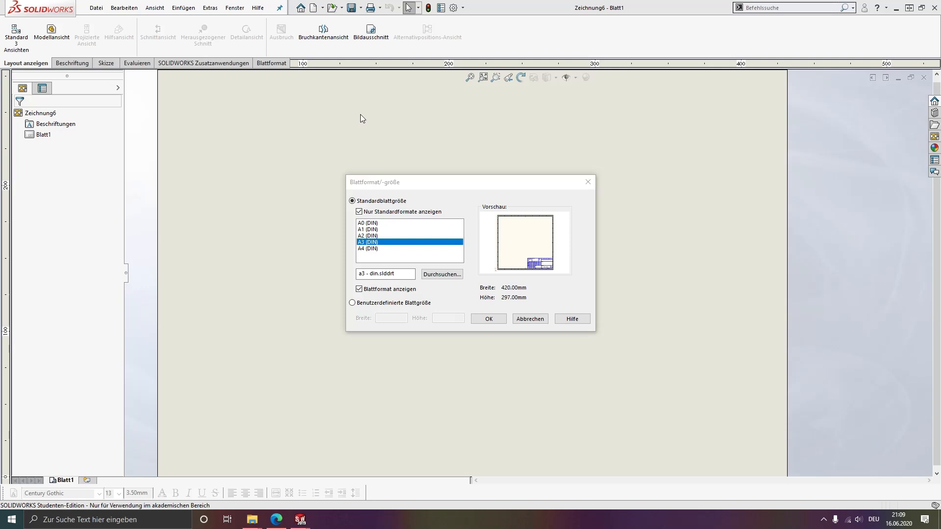
pyautogui.click(375, 249)
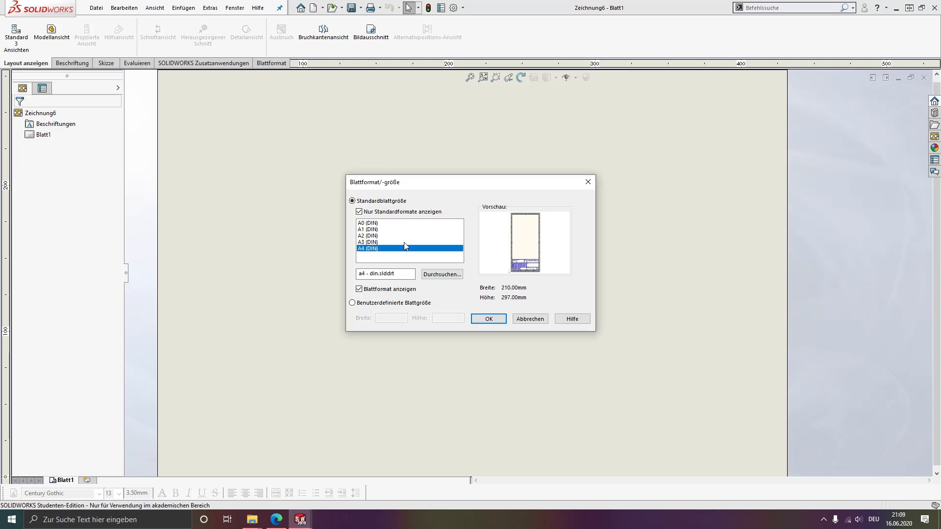
pyautogui.click(488, 319)
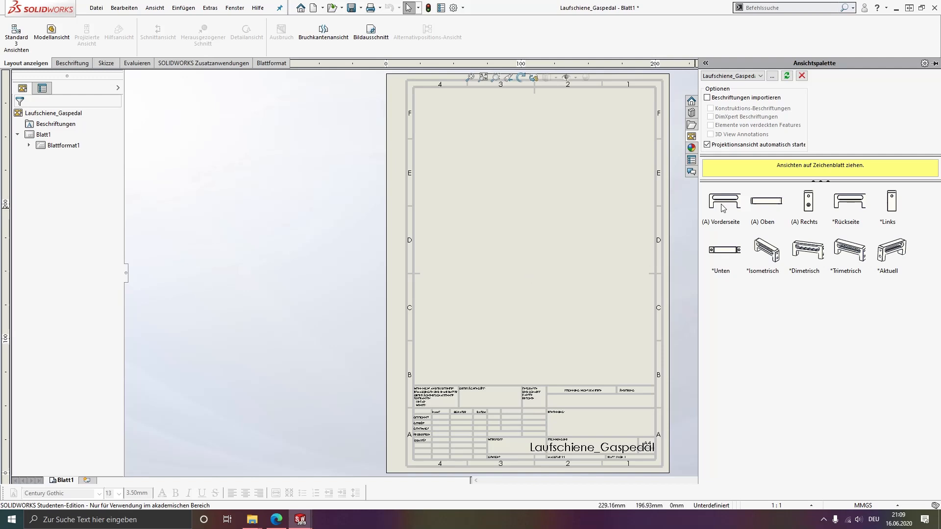
# - Place the front view of the Laufschiene_Gaspedal part on the A4 sheet without adding projected views
pyautogui.moveTo(712, 207)
pyautogui.mouseDown()
pyautogui.moveTo(560, 231)
pyautogui.moveTo(563, 240)
pyautogui.mouseUp()
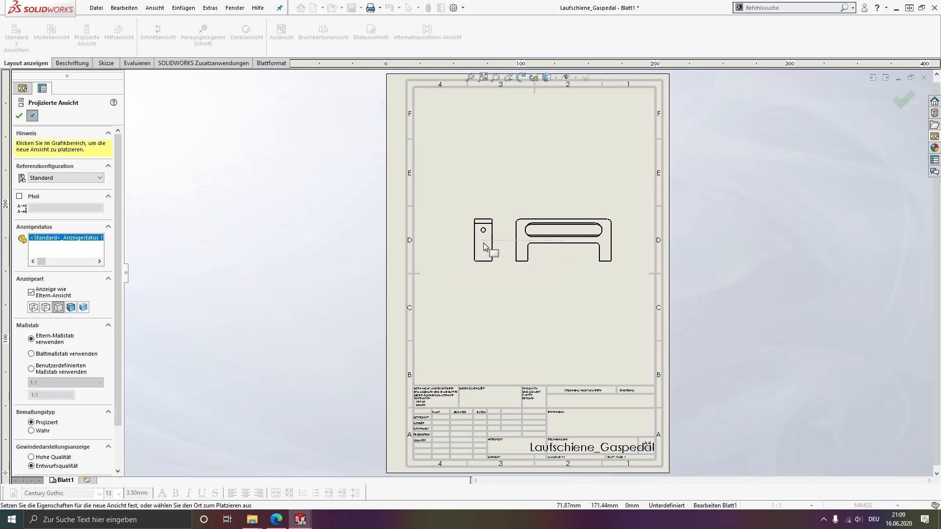
pyautogui.press('Escape')
pyautogui.scroll(-5, 543, 246)
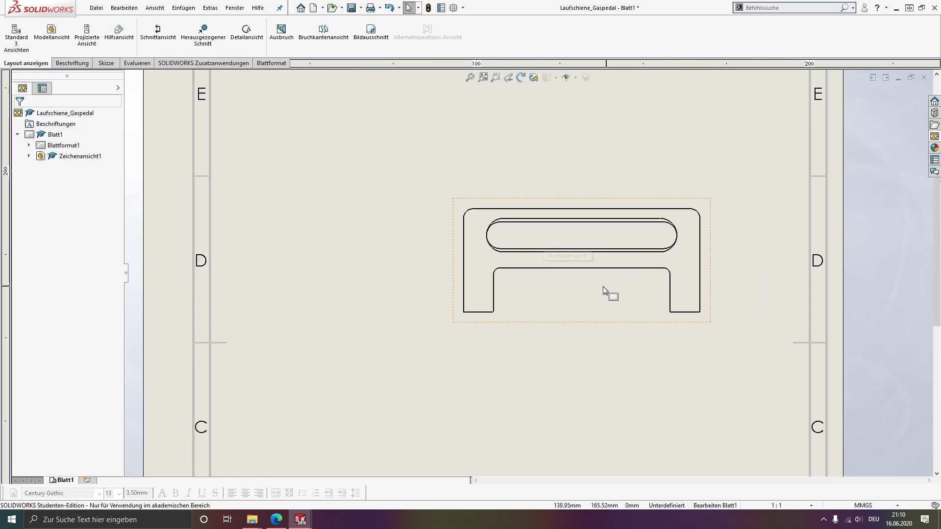
# - Create vertical section view A-A through the middle of the front view and place it to the left of that view
pyautogui.click(158, 33)
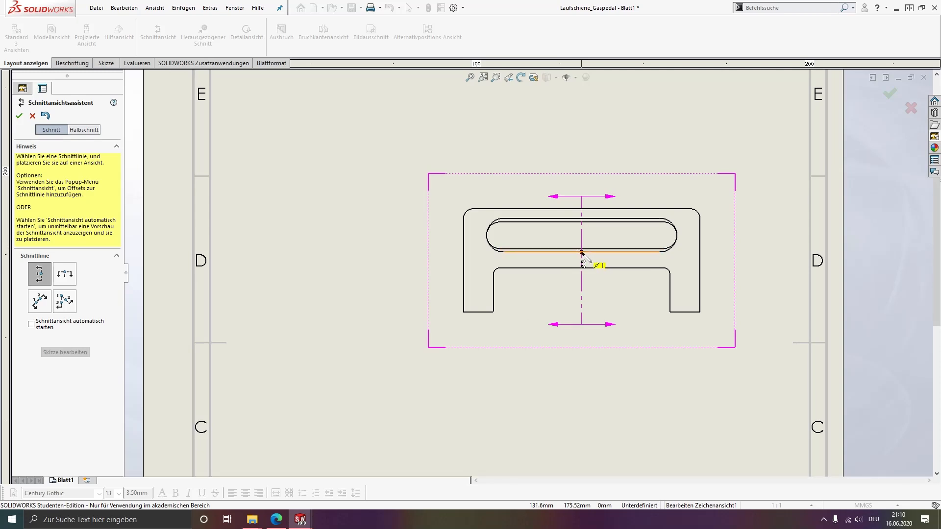
pyautogui.click(582, 249)
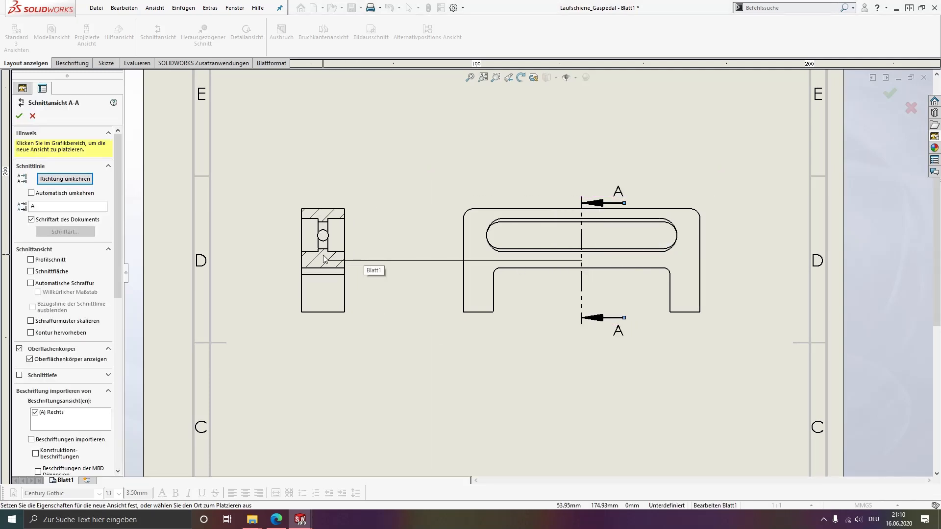
pyautogui.click(325, 258)
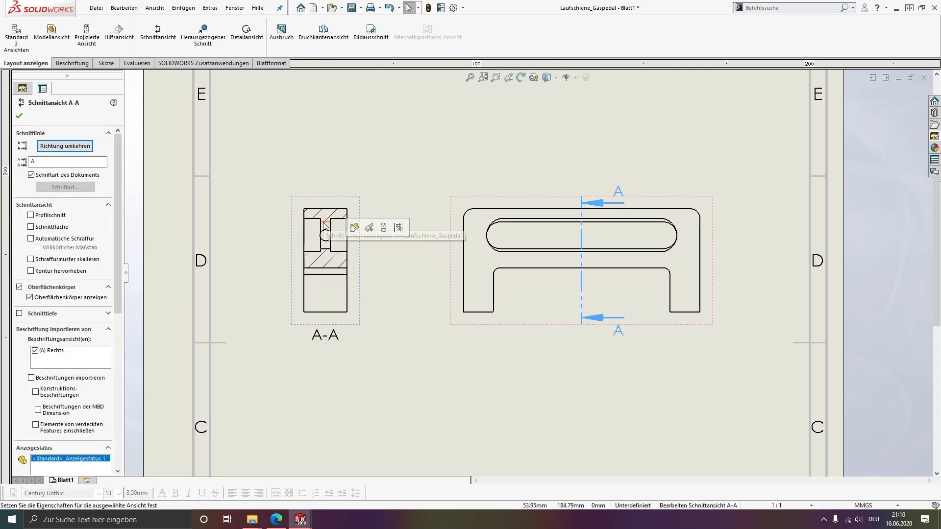
pyautogui.scroll(1, 502, 333)
pyautogui.moveTo(501, 332)
pyautogui.mouseDown(button='middle')
pyautogui.moveTo(473, 201)
pyautogui.moveTo(474, 229)
pyautogui.mouseUp(button='middle')
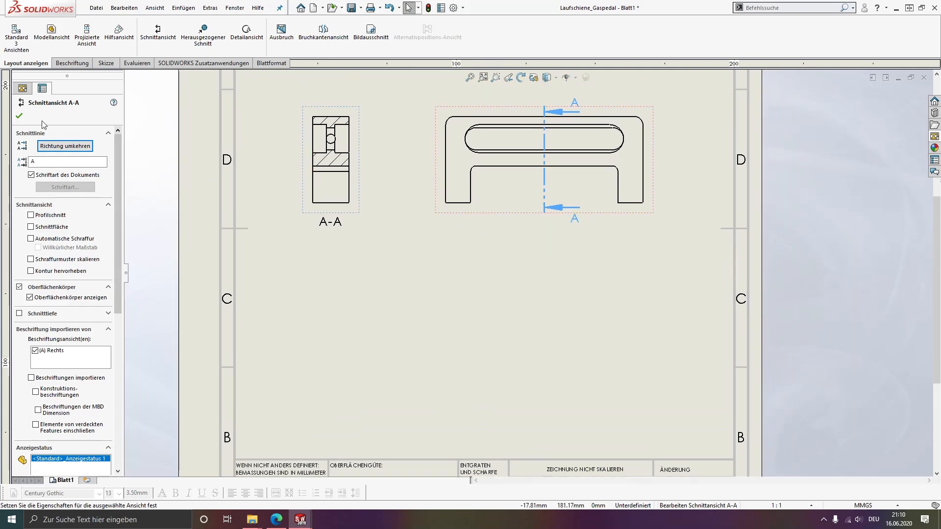
pyautogui.click(20, 117)
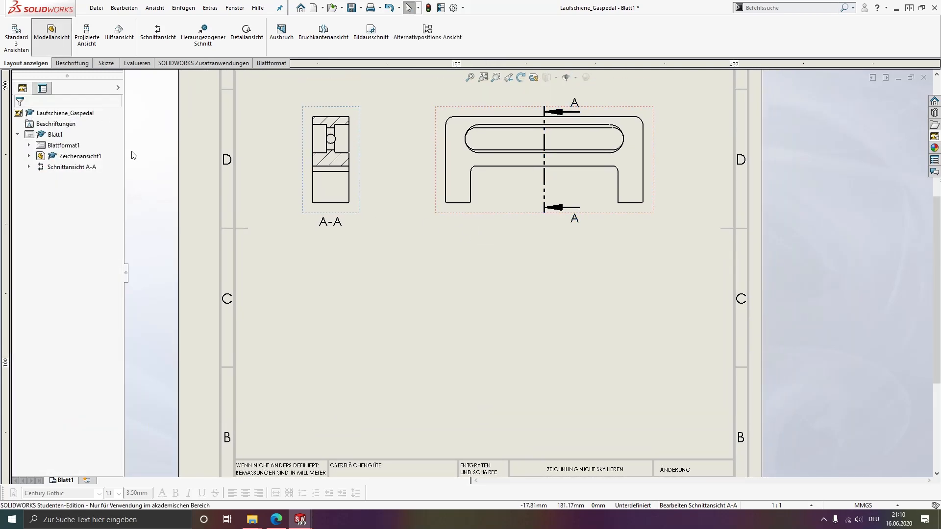
# - Insert the part's right-side model view below section A-A, without adding projected views
pyautogui.doubleClick(68, 216)
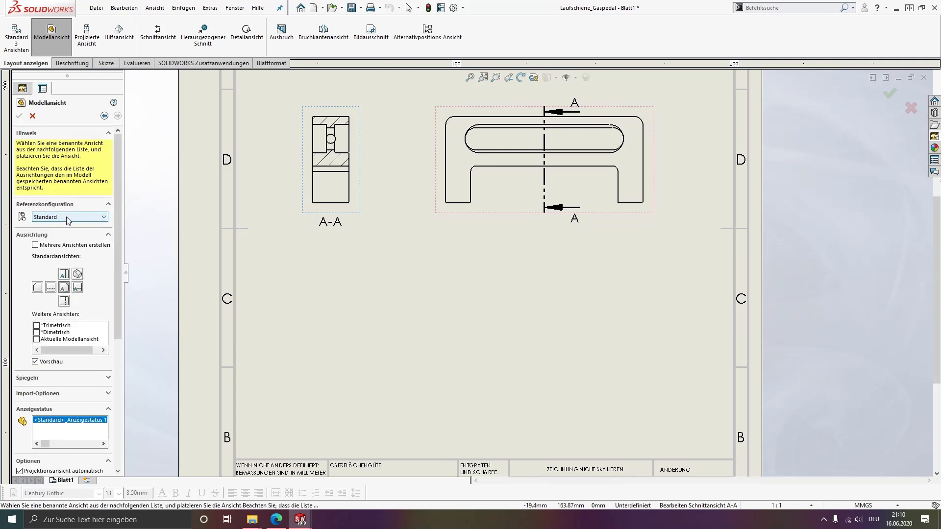
pyautogui.click(77, 289)
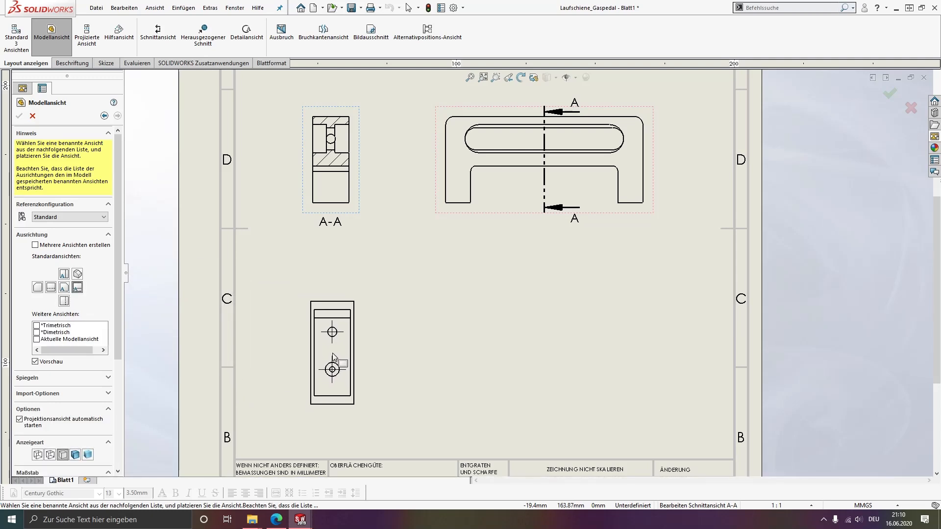
pyautogui.click(336, 365)
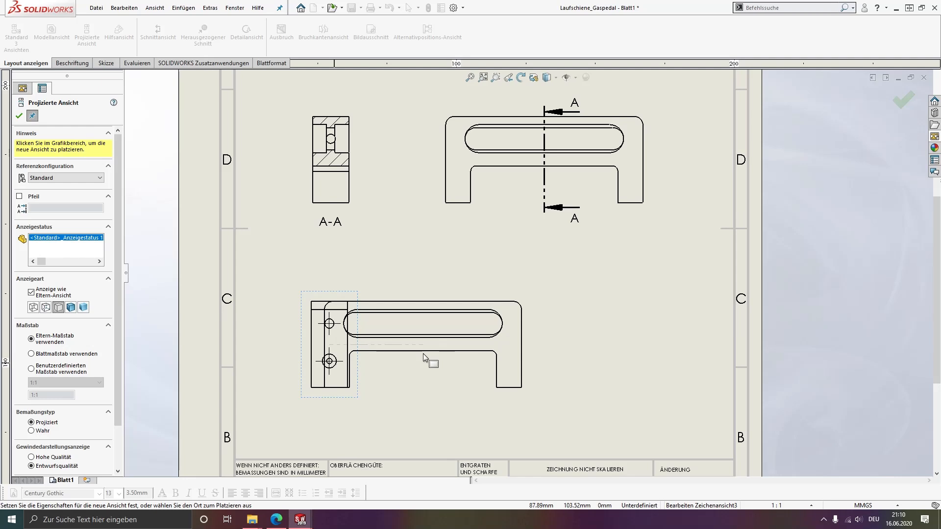
pyautogui.press('Escape')
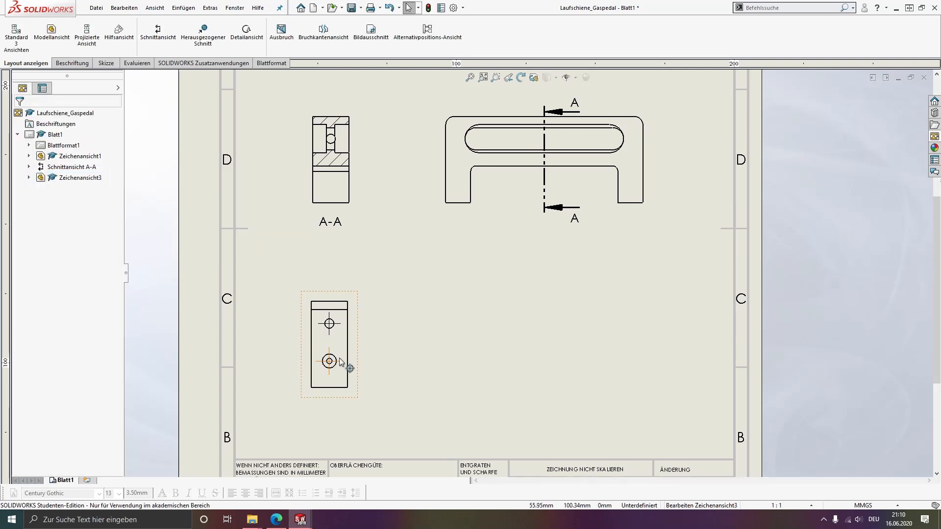
# - Create vertical section view B-B through the hole centres of the side view and place it to the right of that view
pyautogui.click(158, 30)
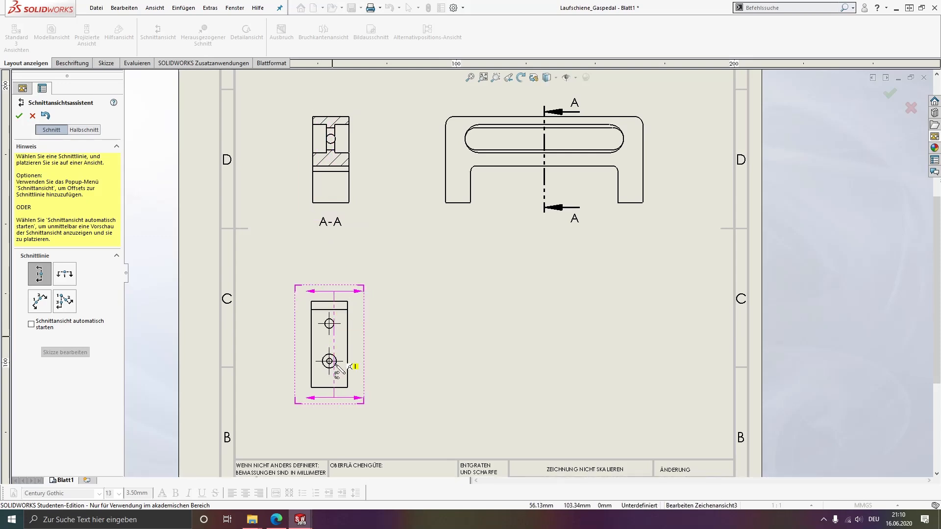
pyautogui.scroll(3, 330, 368)
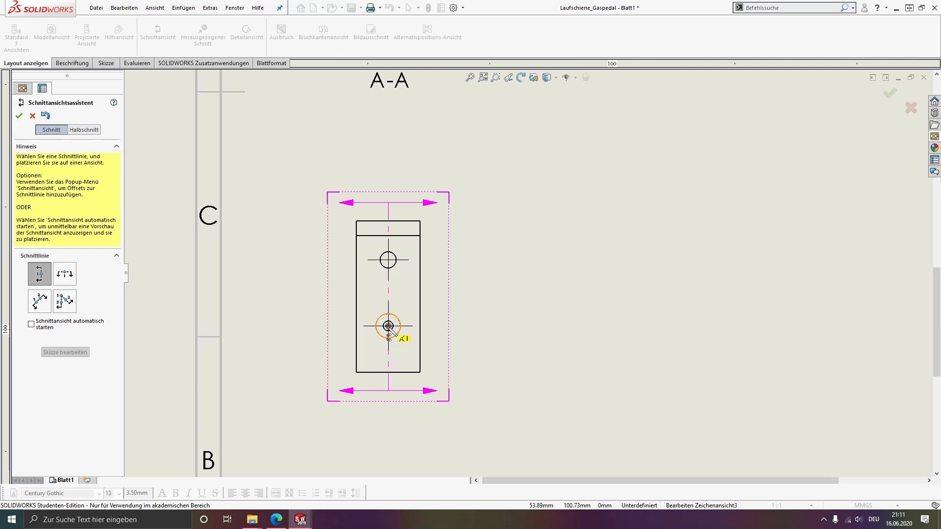
pyautogui.scroll(1, 389, 327)
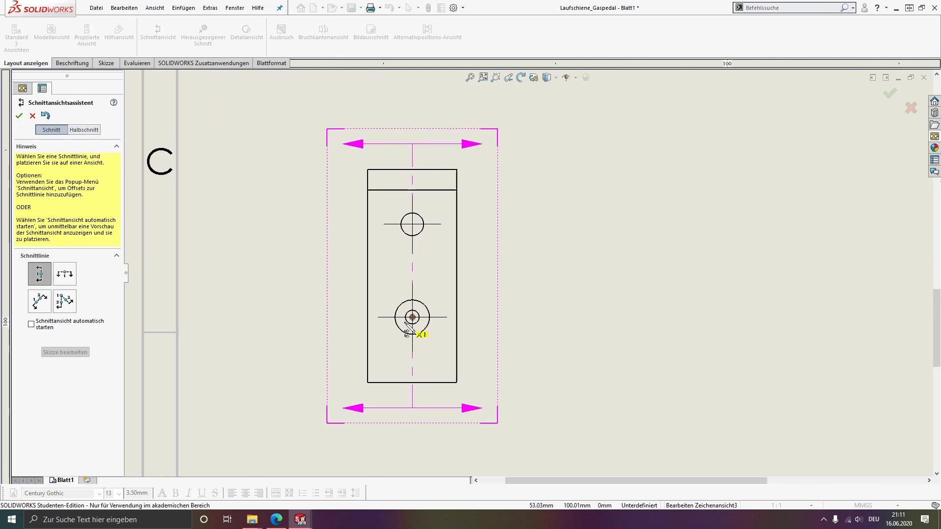
pyautogui.click(412, 318)
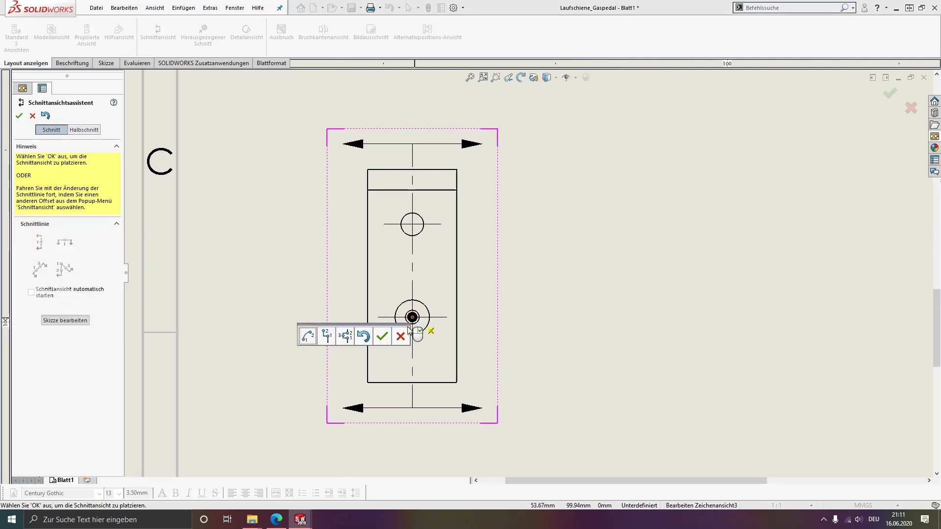
pyautogui.click(382, 336)
pyautogui.scroll(-2, 660, 282)
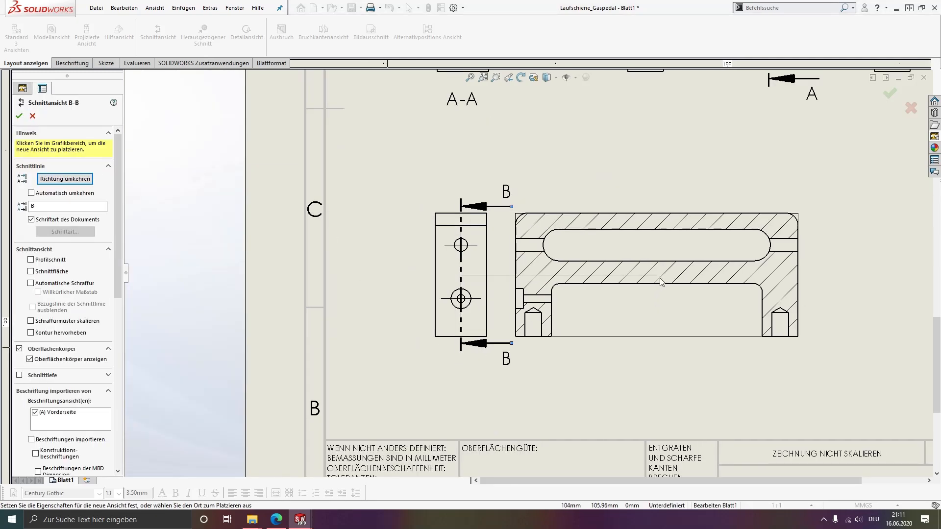
pyautogui.scroll(-2, 660, 282)
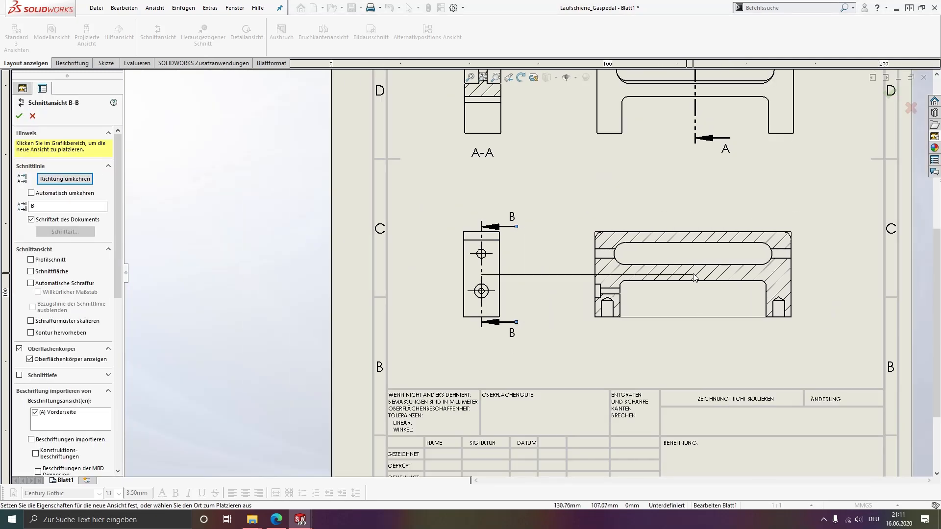
pyautogui.click(694, 277)
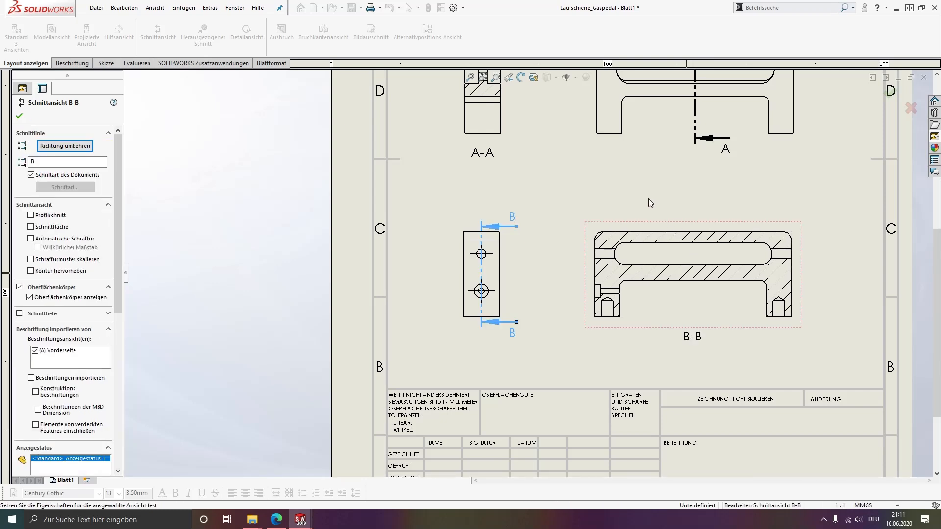
pyautogui.moveTo(631, 207); pyautogui.dragTo(551, 292, button='middle')
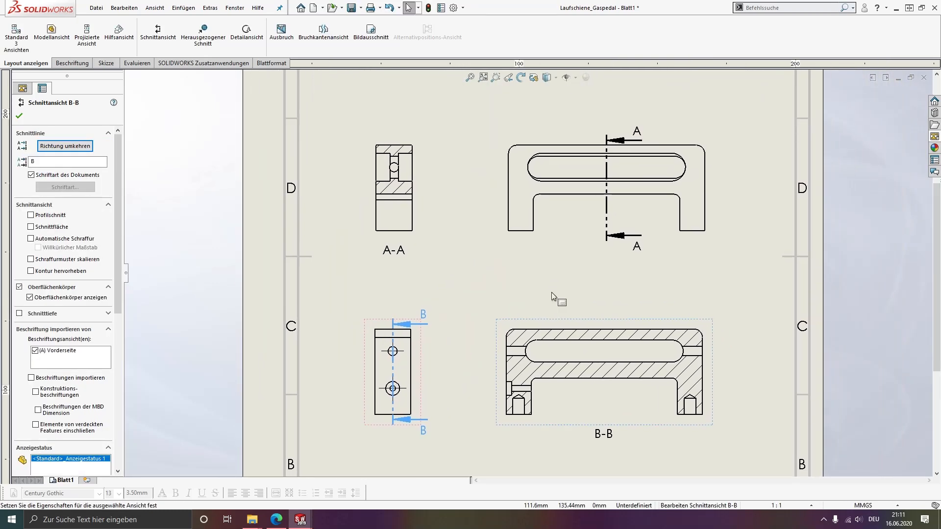
pyautogui.scroll(-3, 431, 125)
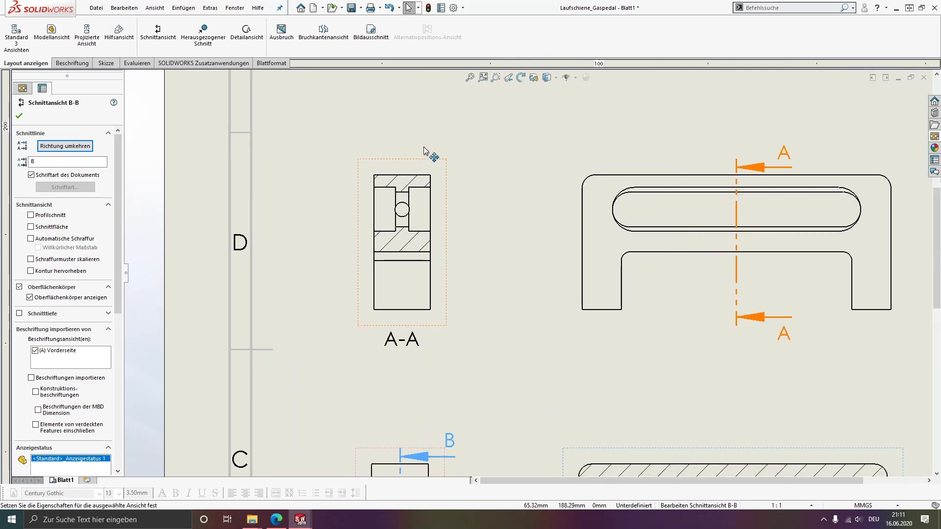
pyautogui.moveTo(435, 197); pyautogui.dragTo(458, 272, button='middle')
pyautogui.press('Escape')
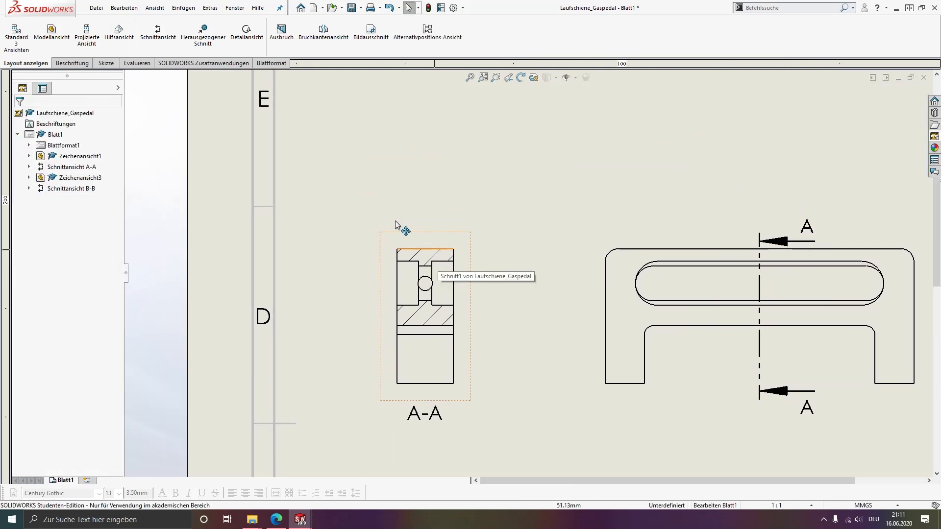
# - Dimension section A-A with the heights between its top edge, slot edge, bore centre and bottom edge, plus the web's width
pyautogui.click(72, 63)
pyautogui.click(413, 248)
pyautogui.click(421, 384)
pyautogui.click(417, 386)
pyautogui.scroll(-2, 424, 274)
pyautogui.click(440, 268)
pyautogui.click(458, 265)
pyautogui.click(431, 177)
pyautogui.click(472, 242)
pyautogui.click(474, 259)
pyautogui.click(455, 299)
pyautogui.click(466, 432)
pyautogui.click(466, 432)
# - Dimension the overall length of the rail above the front view
pyautogui.moveTo(456, 328); pyautogui.dragTo(139, 301, button='middle')
pyautogui.click(384, 259)
pyautogui.click(818, 295)
pyautogui.click(819, 293)
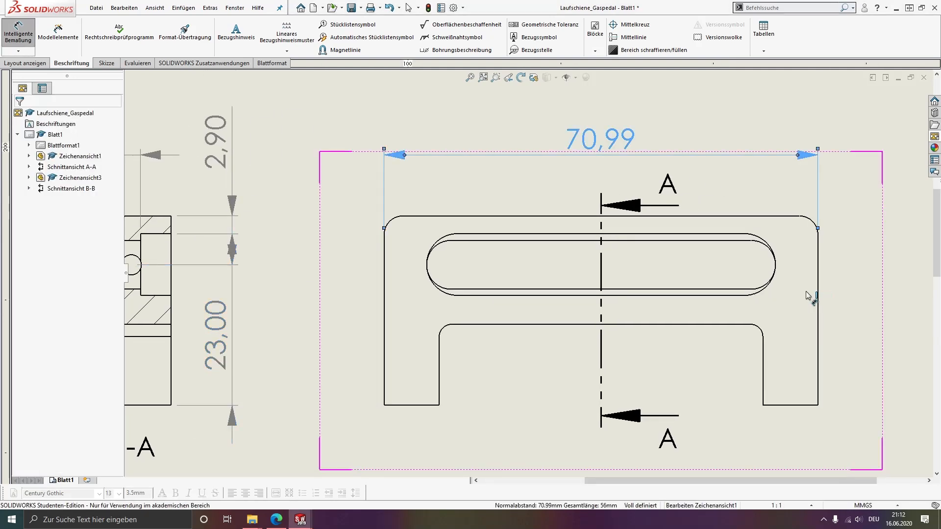
# - Dimension the outer slot's arc centre distance and its end radius in the front view
pyautogui.click(444, 244)
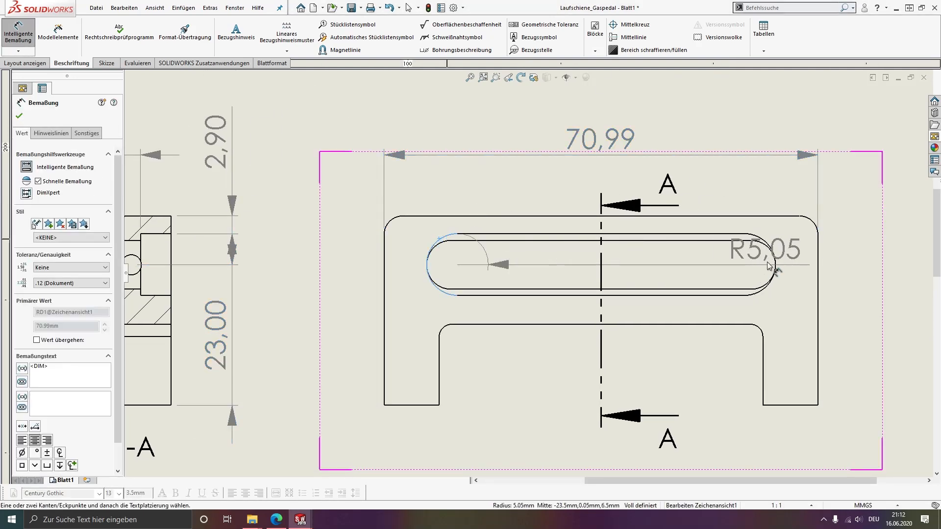
pyautogui.click(762, 246)
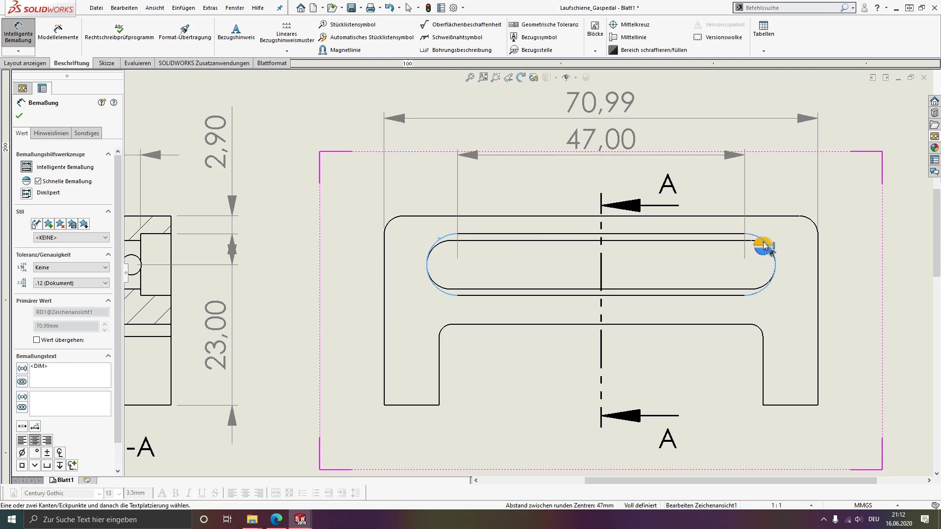
pyautogui.click(763, 246)
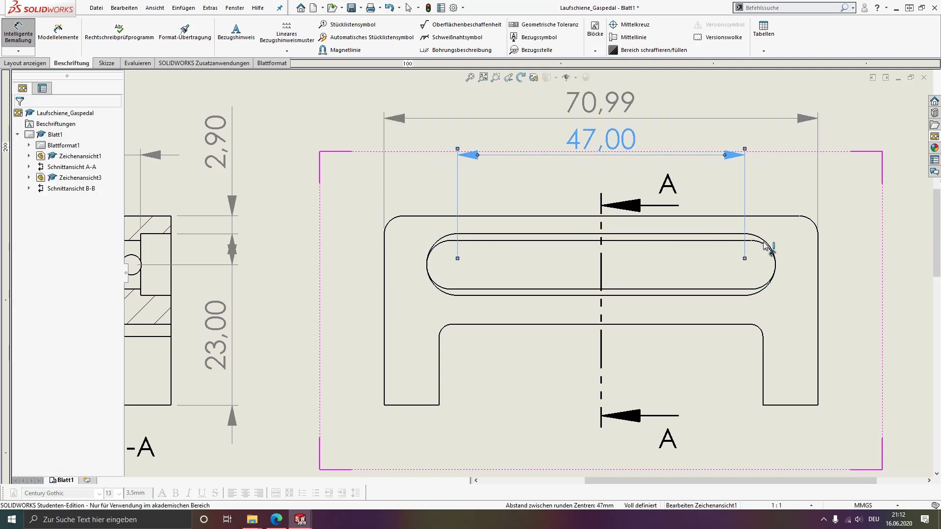
pyautogui.click(758, 294)
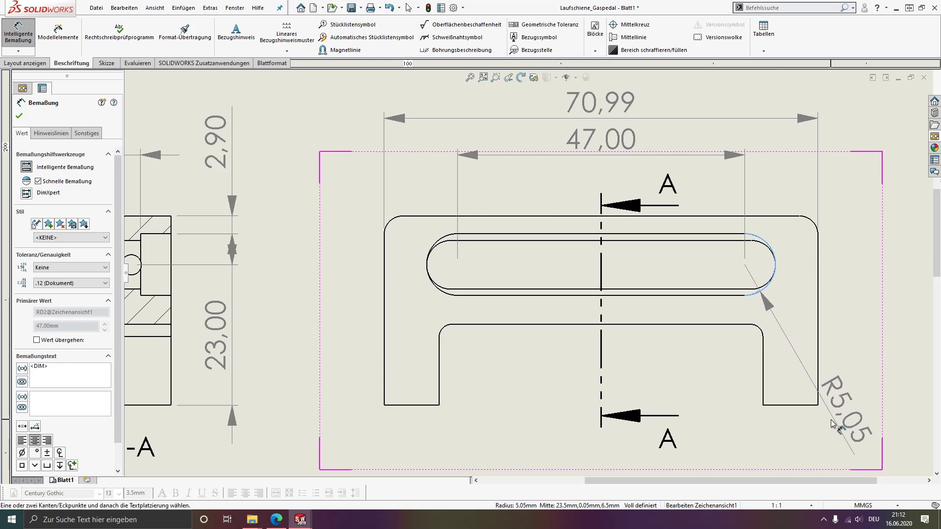
pyautogui.click(843, 444)
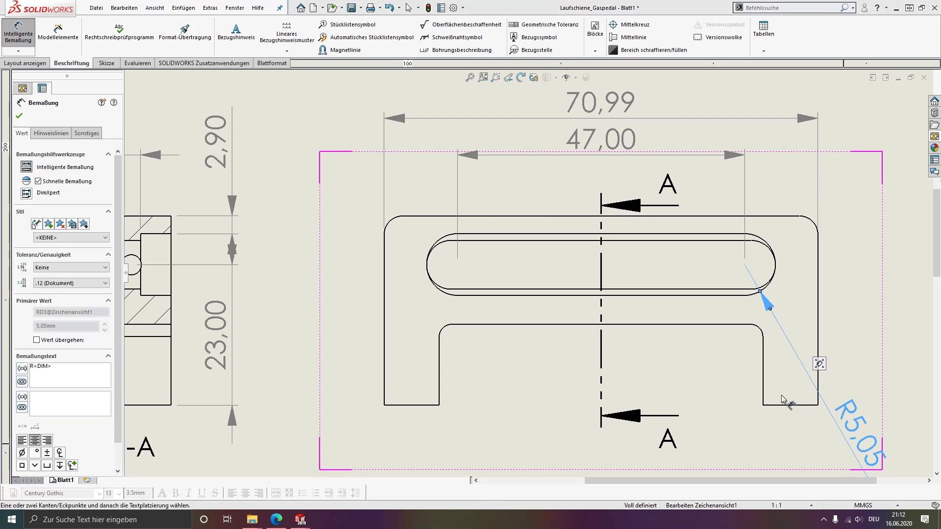
# - Dimension the depth of the lower cutout and its inner corner radius in the front view
pyautogui.click(720, 324)
pyautogui.moveTo(719, 325); pyautogui.dragTo(654, 224, button='middle')
pyautogui.click(719, 304)
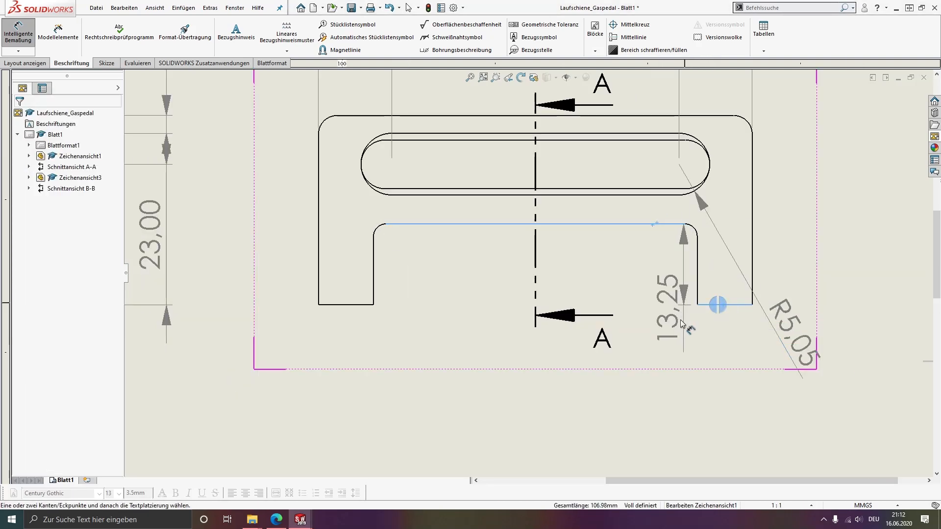
pyautogui.click(677, 361)
pyautogui.click(377, 229)
pyautogui.click(417, 278)
# - Dimension the width of the left leg in the front view
pyautogui.click(319, 296)
pyautogui.click(373, 277)
pyautogui.click(373, 277)
# - Dimension the diameters of the two concentric circles of the lower hole in the side view with section line B-B
pyautogui.scroll(-5, 537, 278)
pyautogui.scroll(7, 383, 392)
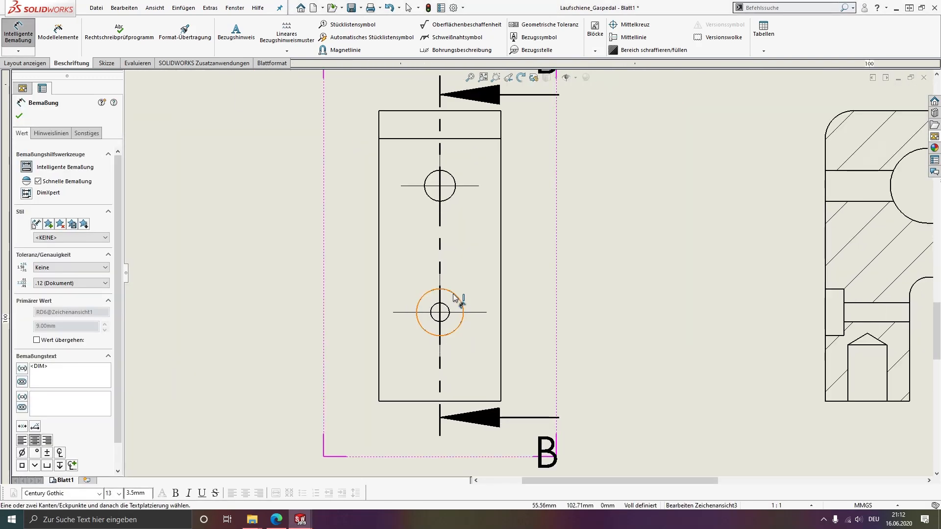
pyautogui.click(455, 298)
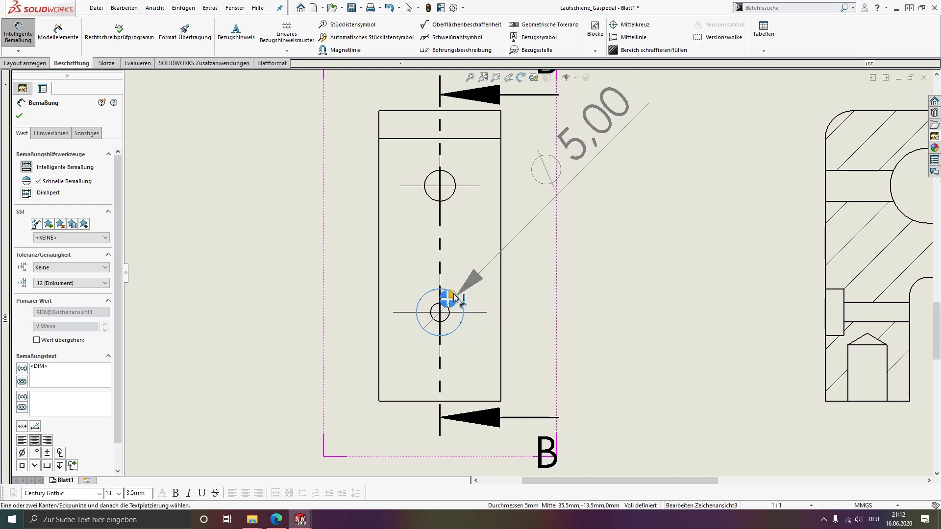
pyautogui.click(455, 297)
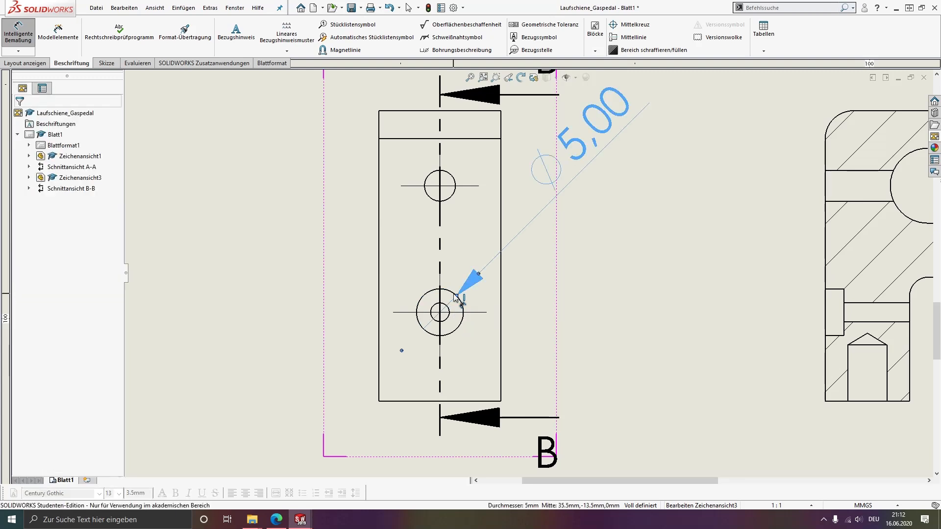
pyautogui.click(446, 320)
pyautogui.click(446, 321)
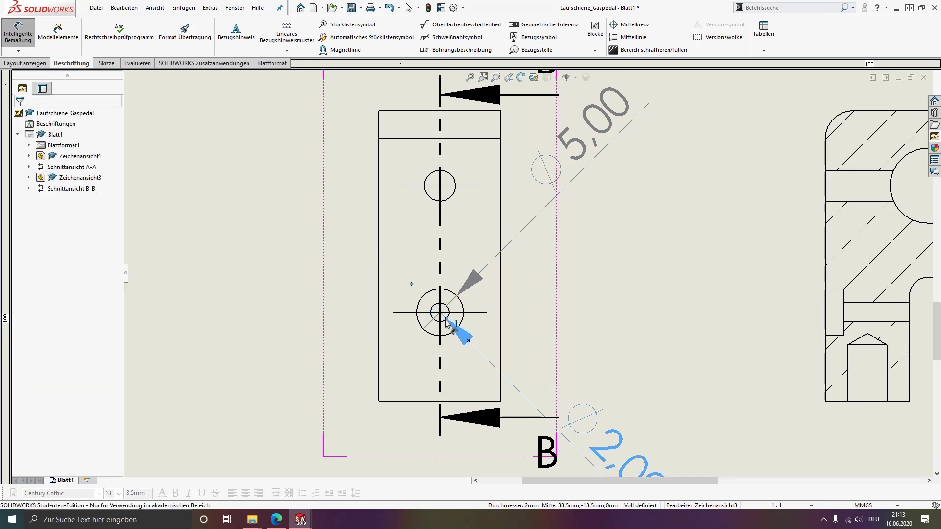
# - Dimension the vertical distance from the lower hole's centre to the bottom edge in the side view
pyautogui.moveTo(553, 331); pyautogui.dragTo(557, 254, button='middle')
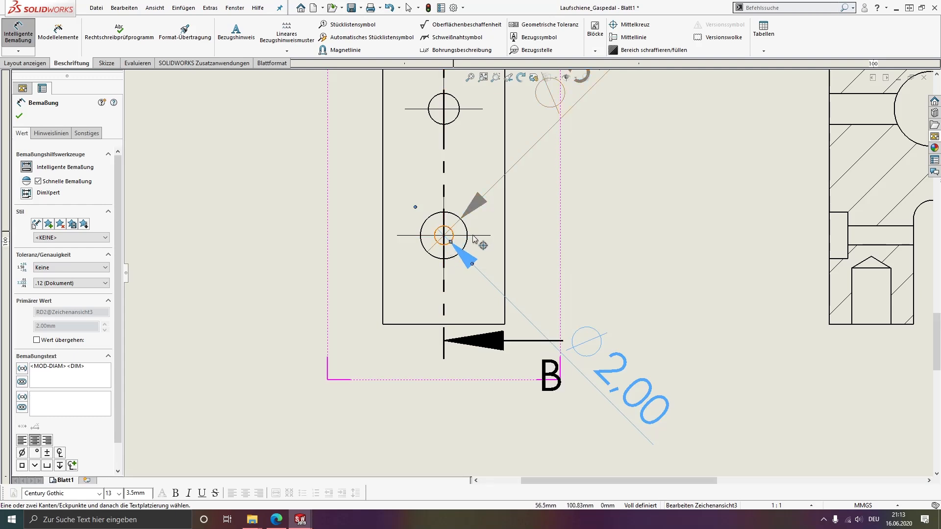
pyautogui.click(451, 234)
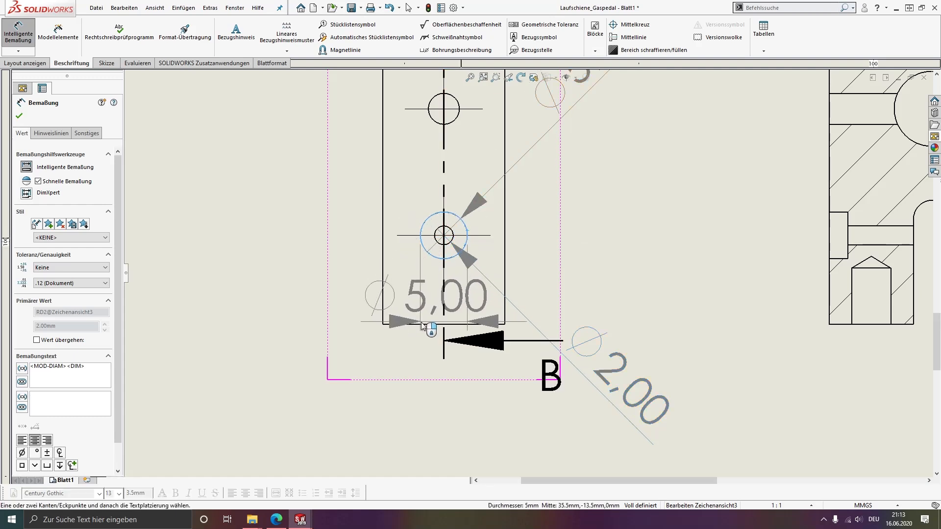
pyautogui.click(420, 324)
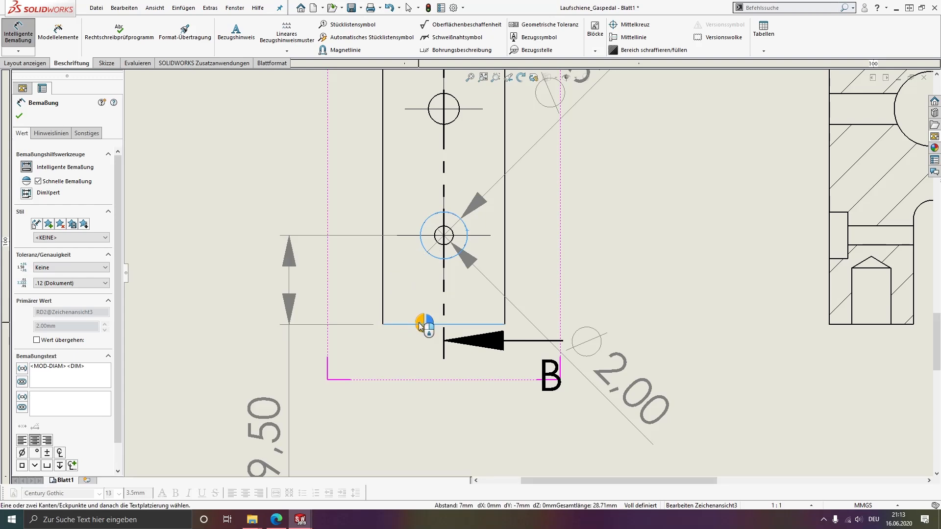
pyautogui.click(421, 326)
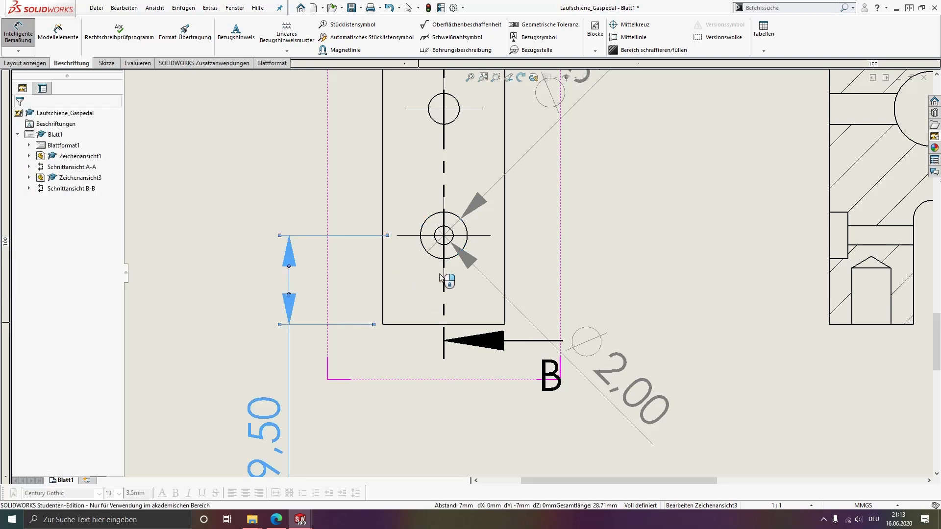
# - Dimension the radius of the outer upper-left corner in section view B-B
pyautogui.scroll(2, 519, 267)
pyautogui.keyDown('ctrl'); pyautogui.moveTo(565, 267); pyautogui.dragTo(275, 295, button='middle'); pyautogui.keyUp('ctrl')
pyautogui.moveTo(430, 216)
pyautogui.mouseDown(button='middle')
pyautogui.moveTo(390, 225)
pyautogui.moveTo(342, 266)
pyautogui.mouseUp(button='middle')
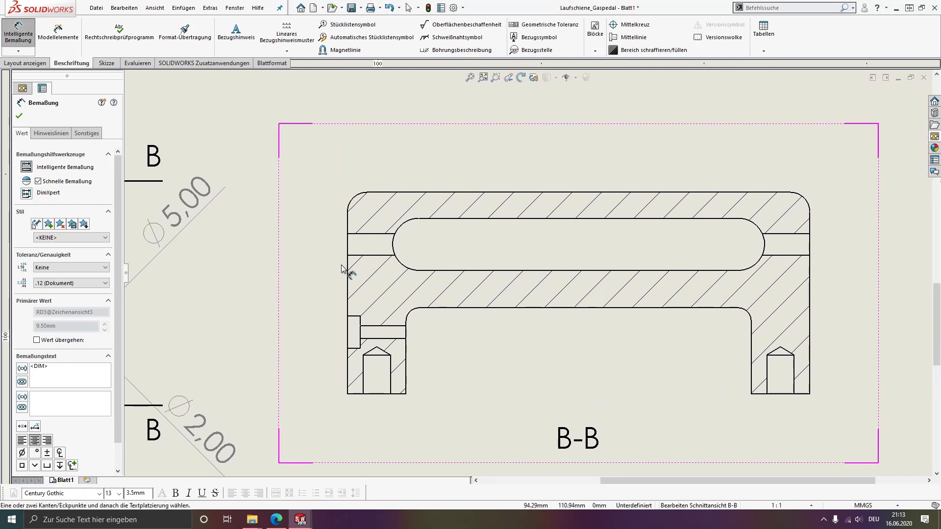
pyautogui.click(353, 198)
pyautogui.click(353, 199)
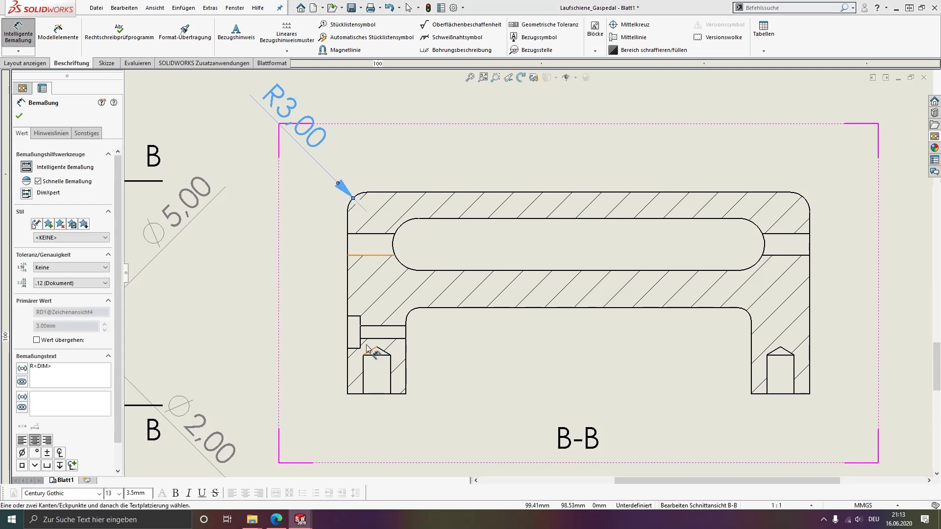
# - Dimension the depth of the left leg's counterbore from the outer edge in section view B-B
pyautogui.scroll(-6, 348, 319)
pyautogui.click(400, 260)
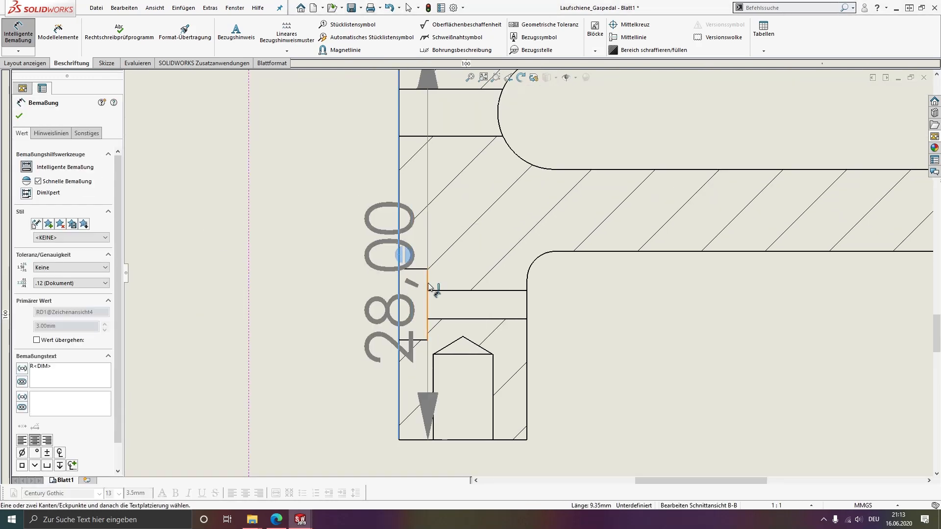
pyautogui.click(428, 289)
pyautogui.scroll(2, 416, 265)
pyautogui.click(414, 260)
# - Dimension the end radius of the inner slot at its right end in section view B-B
pyautogui.scroll(3, 694, 323)
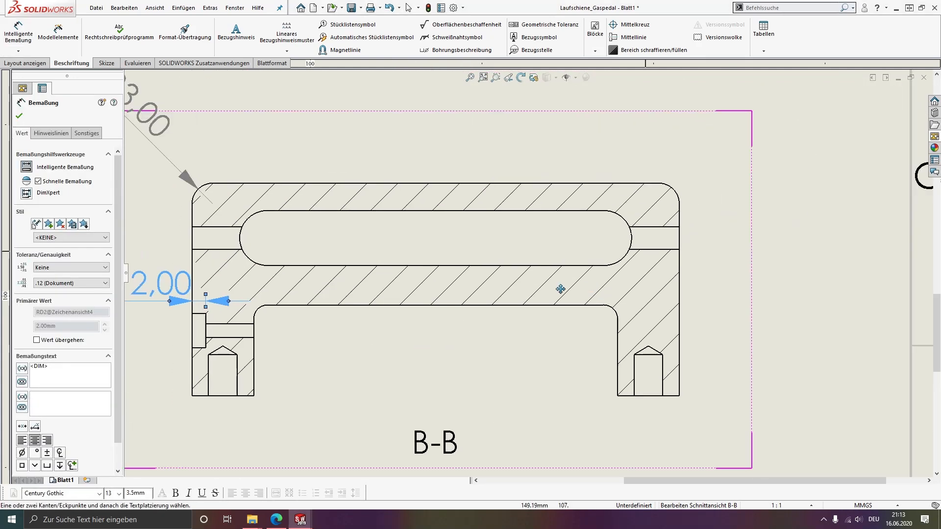
pyautogui.scroll(-1, 613, 294)
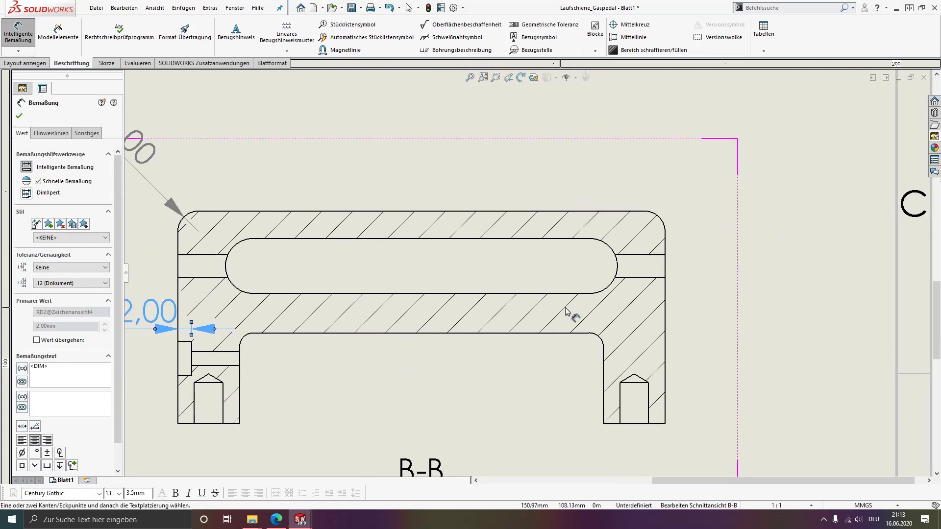
pyautogui.click(609, 291)
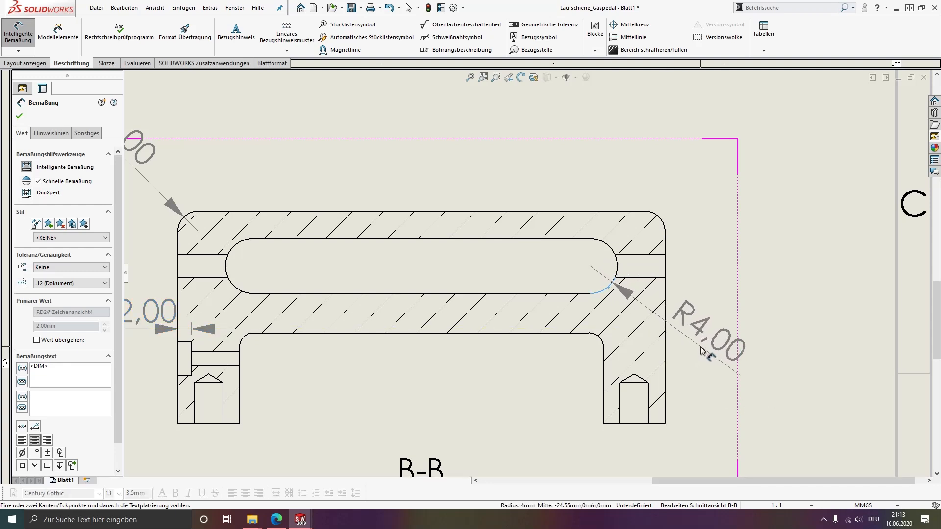
pyautogui.click(702, 351)
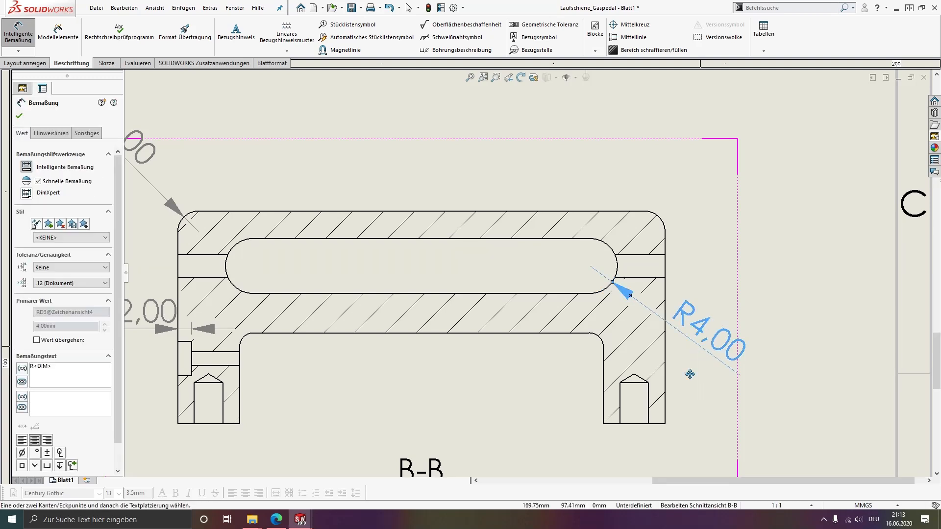
# - Dimension the depth of the right leg's blind bore in section view B-B, placing the dimension to the right below the leg
pyautogui.moveTo(693, 384); pyautogui.dragTo(688, 299, button='middle')
pyautogui.click(649, 307)
pyautogui.click(659, 337)
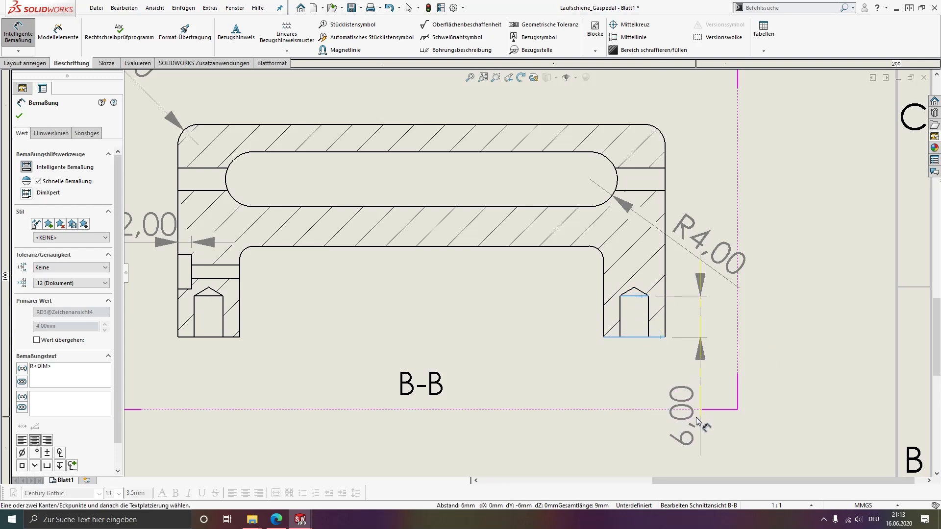
pyautogui.click(696, 420)
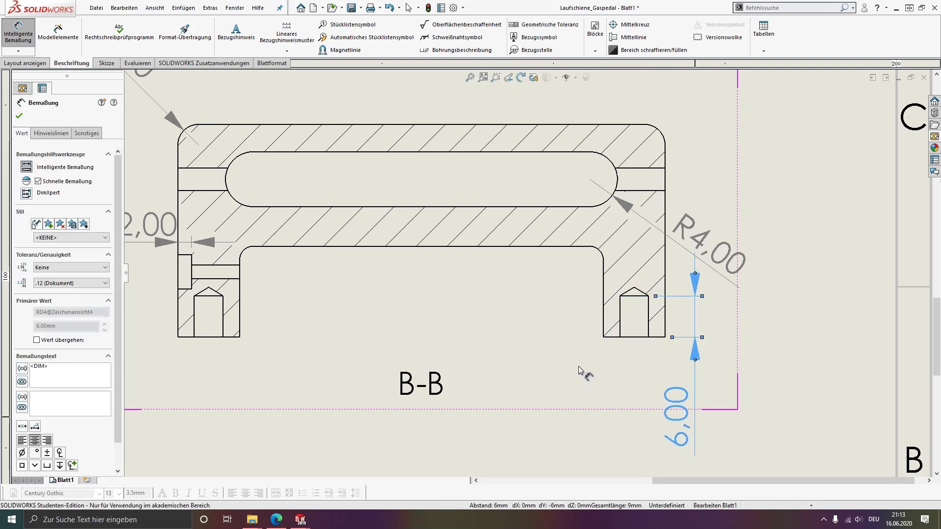
pyautogui.press('Escape')
# - Add a leader note reading "Gewindebohrung M4" to the upper left bore in section B-B and position it just above the part
pyautogui.scroll(5, 583, 350)
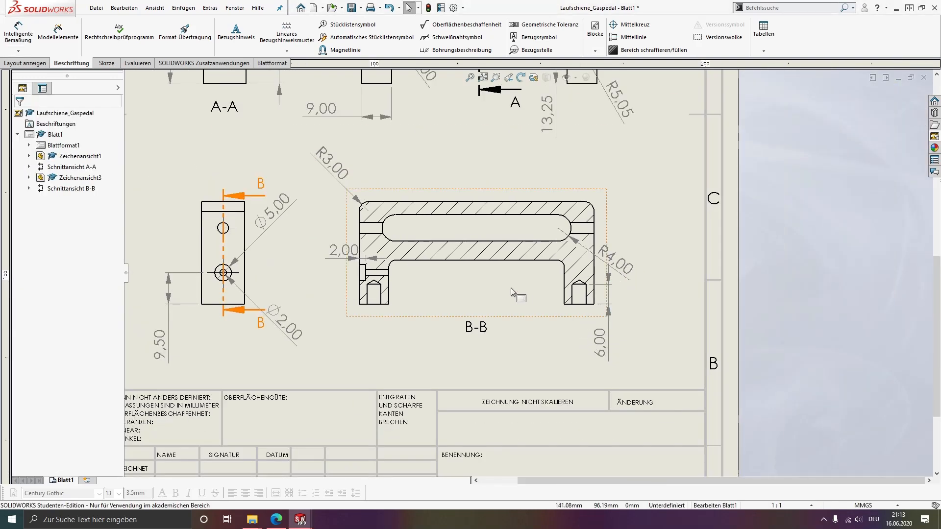
pyautogui.scroll(-5, 448, 287)
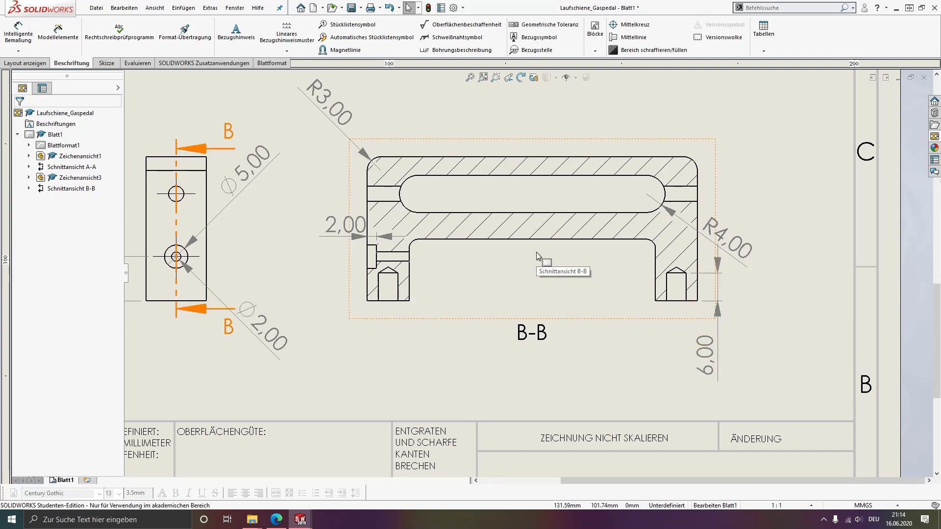
pyautogui.click(242, 41)
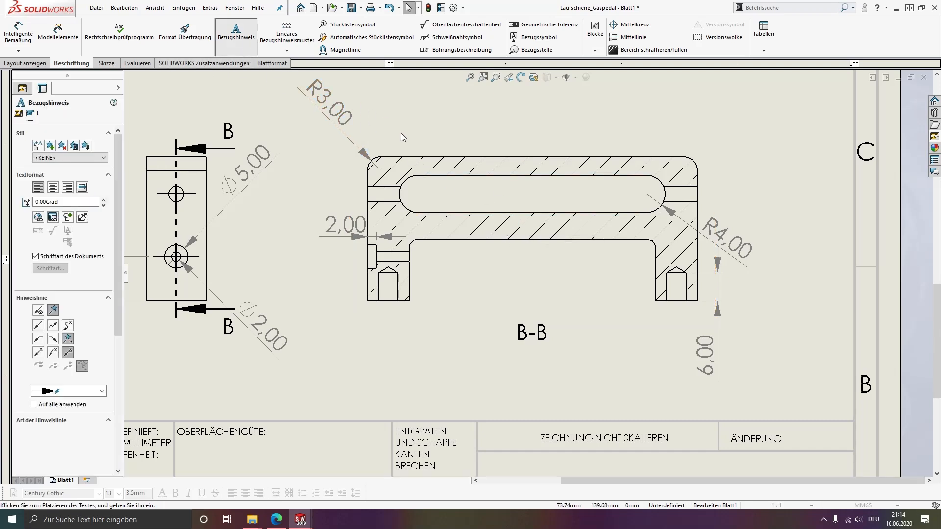
pyautogui.click(388, 194)
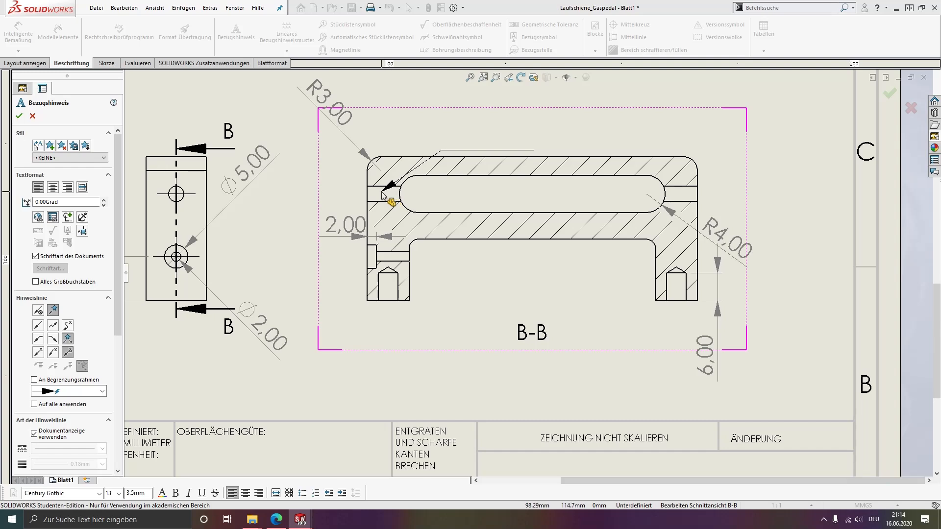
pyautogui.click(447, 127)
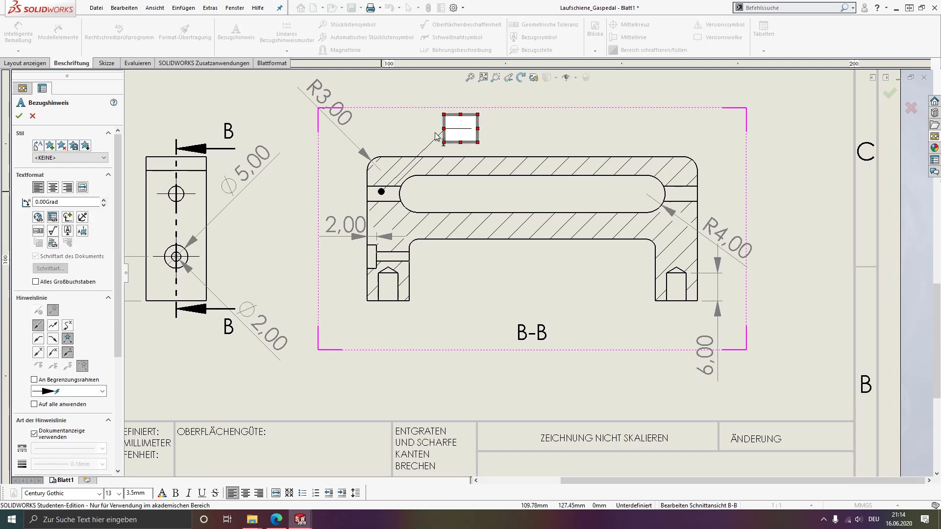
pyautogui.write('Gewindebo')
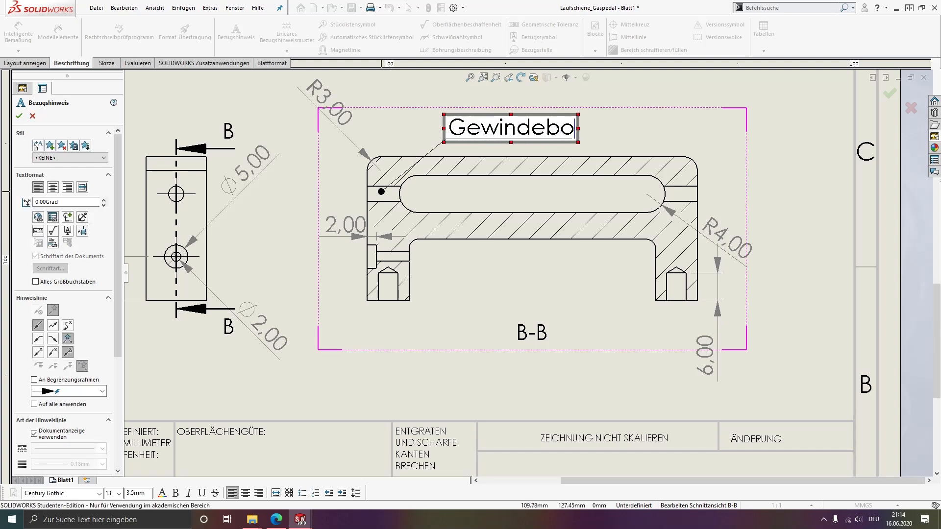
pyautogui.write('hrung M4')
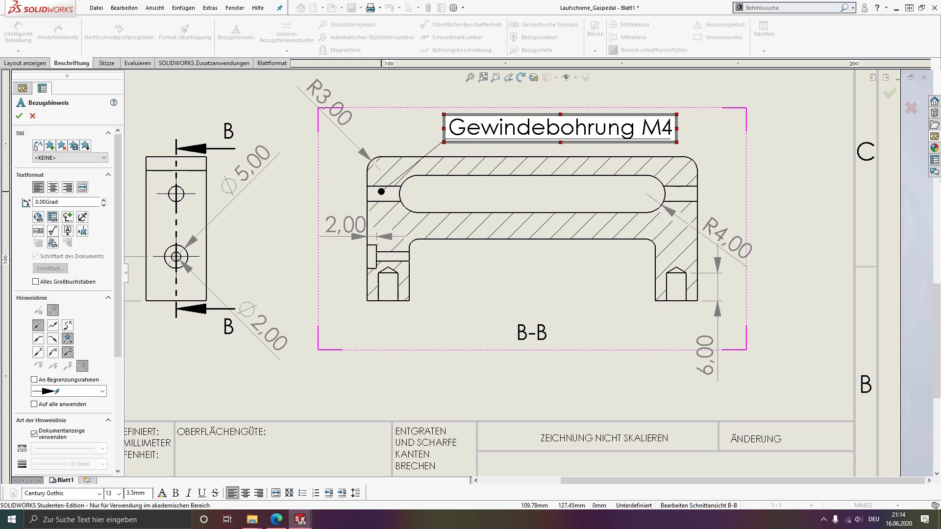
pyautogui.click(436, 139)
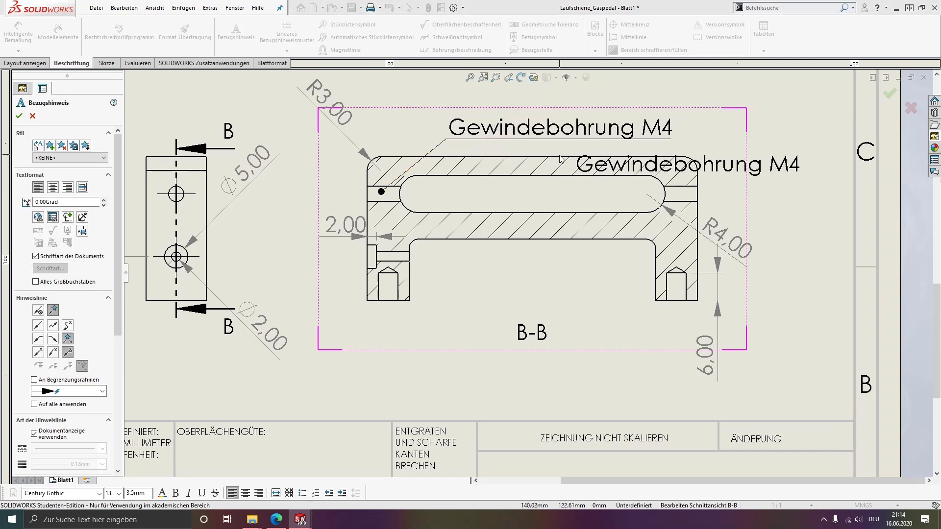
pyautogui.press('Escape')
pyautogui.moveTo(508, 141); pyautogui.dragTo(493, 136)
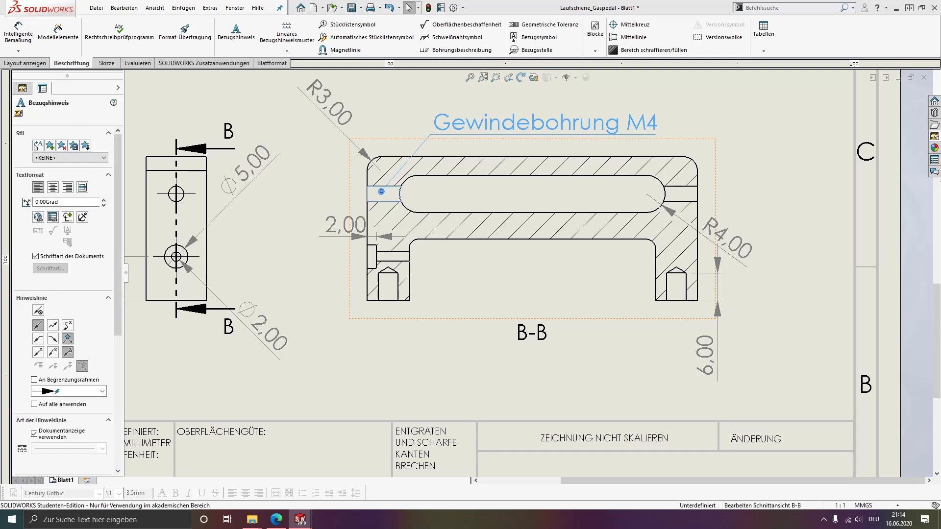
# - Change the M4 note's leader end to a solid filled arrowhead
pyautogui.click(102, 392)
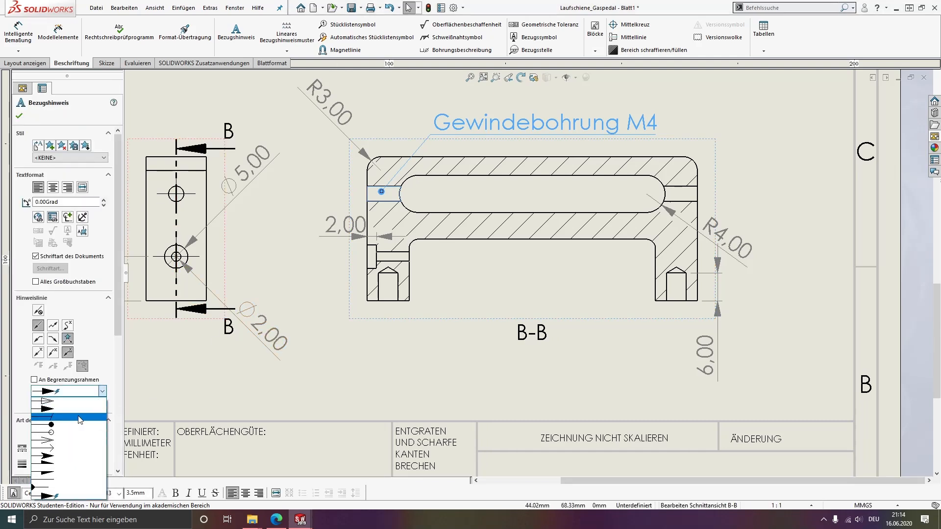
pyautogui.click(79, 409)
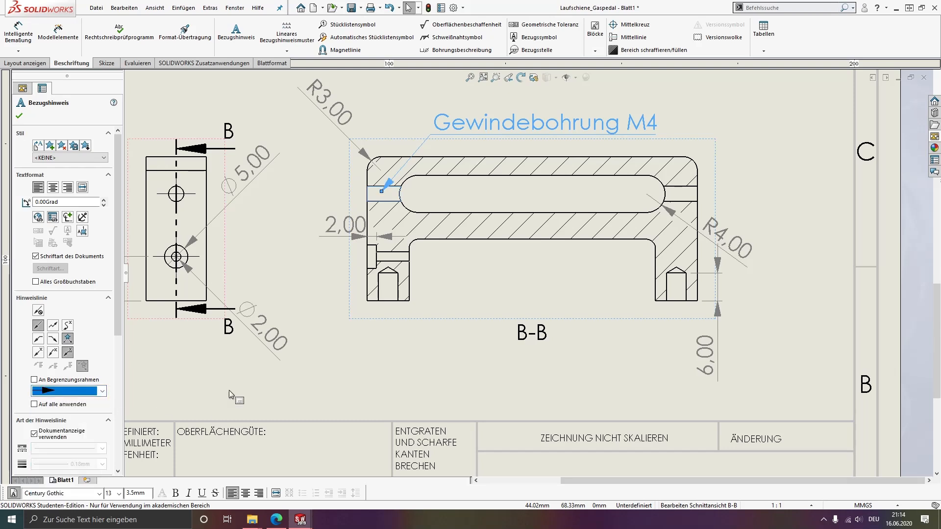
pyautogui.click(191, 405)
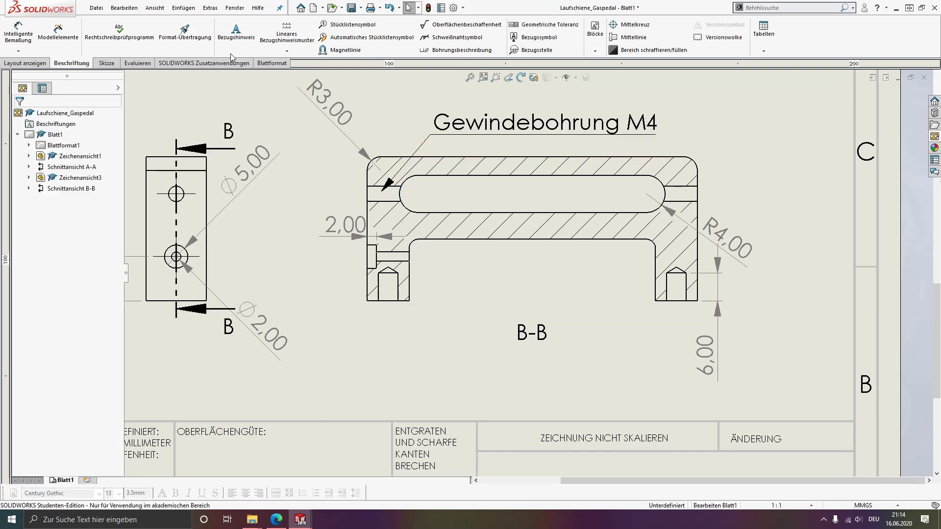
# - Attach a text-free leader note to the upper right bore and join its free end to the right end of the M4 note's underline
pyautogui.click(681, 193)
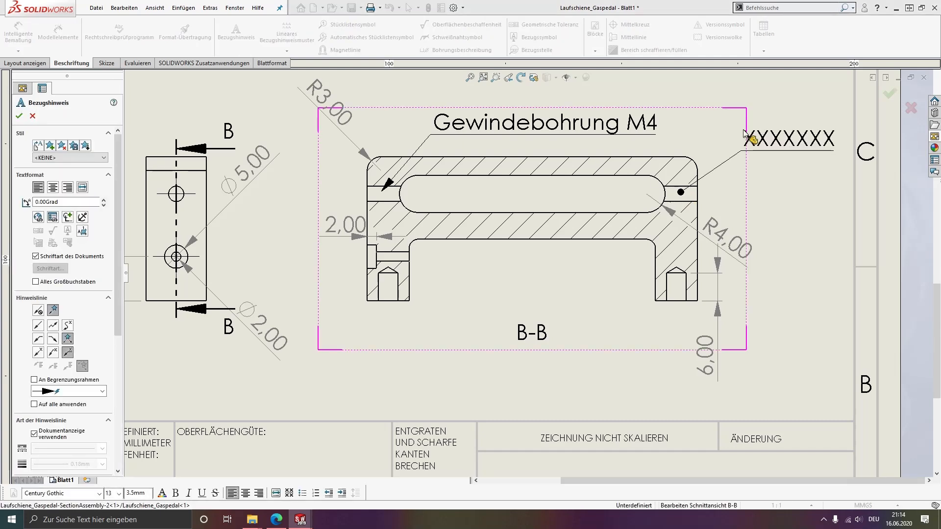
pyautogui.click(566, 118)
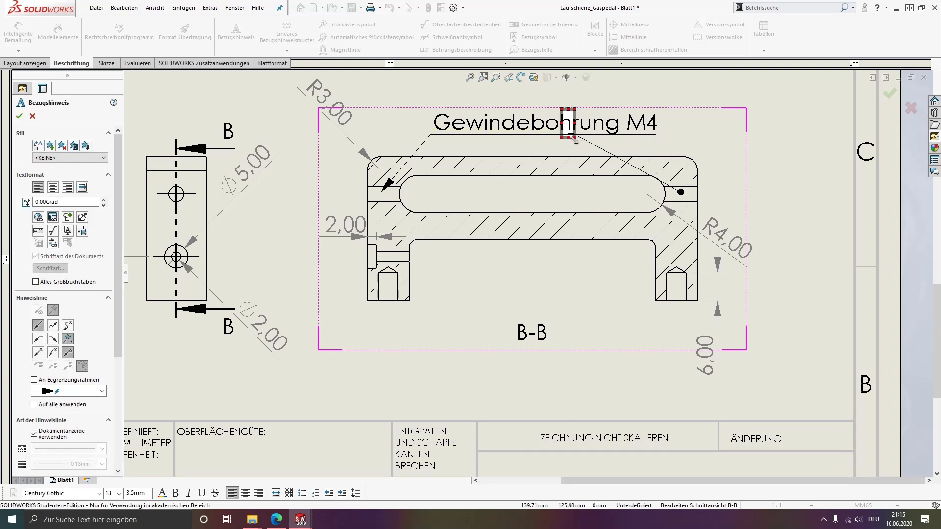
pyautogui.press('Escape')
pyautogui.press('Escape')
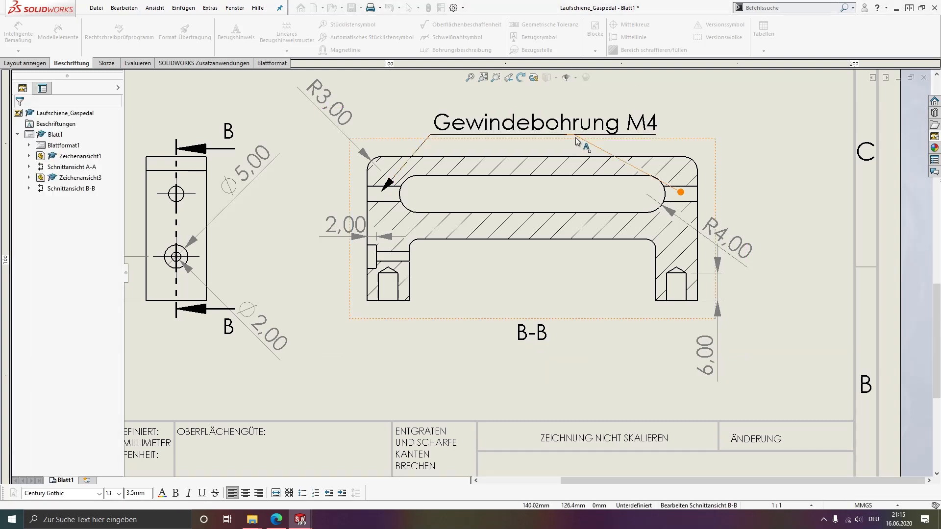
pyautogui.moveTo(578, 138); pyautogui.dragTo(655, 135)
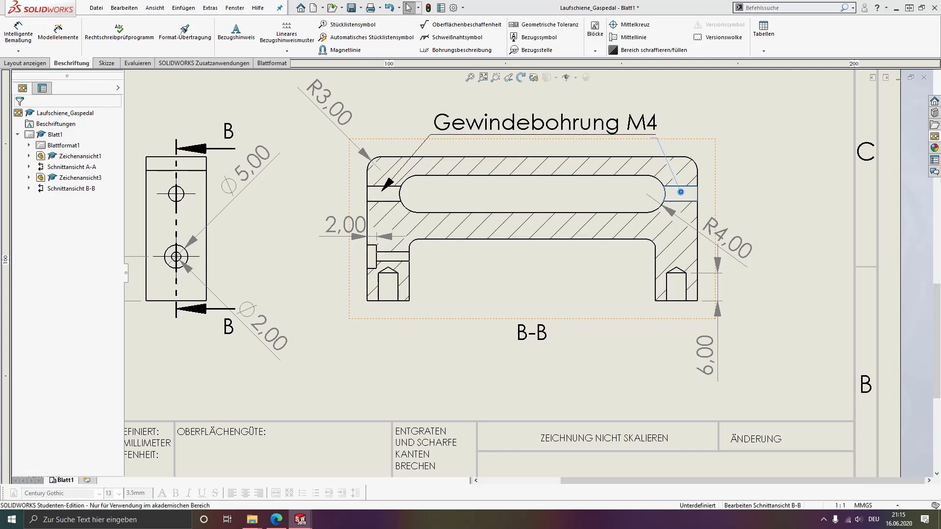
pyautogui.scroll(-8, 666, 120)
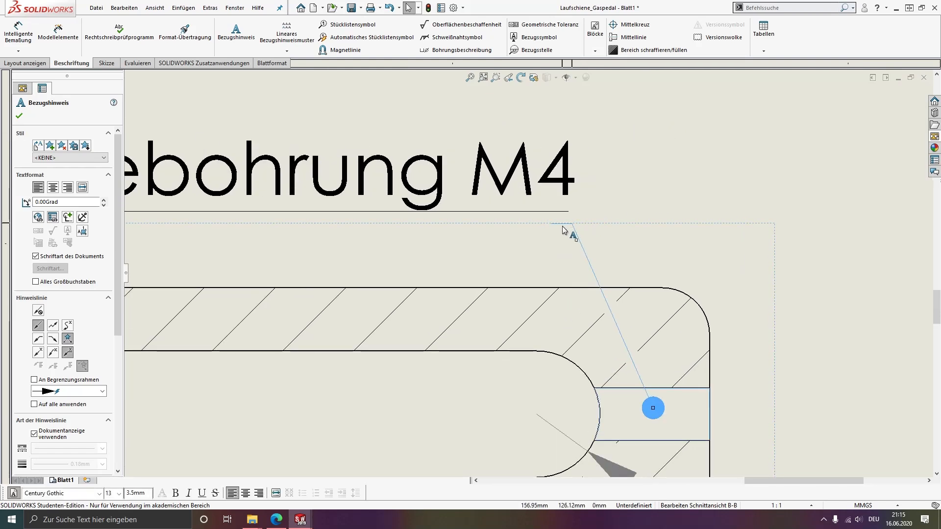
pyautogui.moveTo(575, 231); pyautogui.dragTo(571, 220)
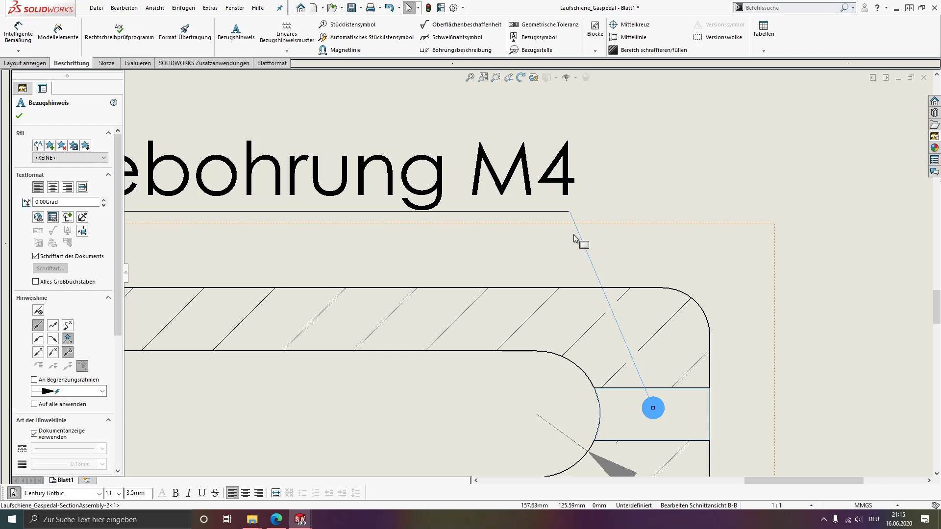
# - Give the leader on the upper right bore a solid filled arrowhead
pyautogui.scroll(5, 575, 232)
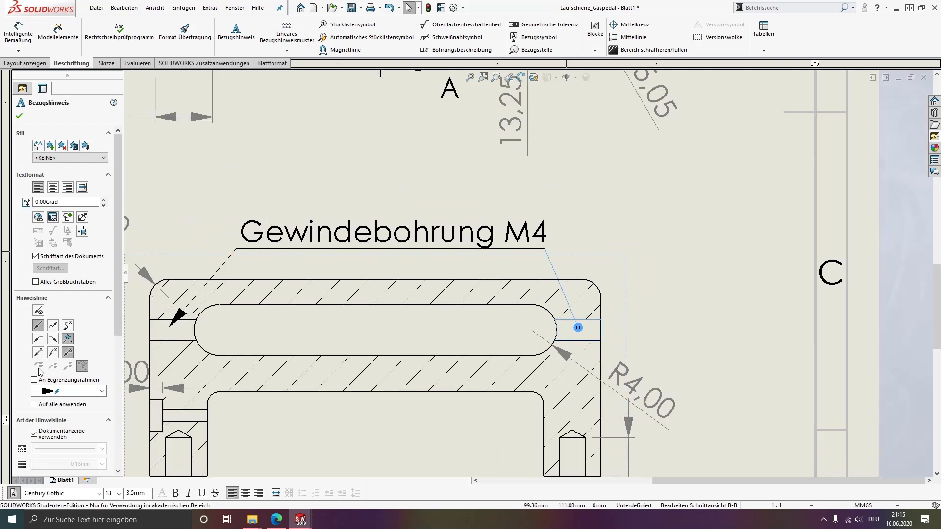
pyautogui.click(88, 391)
pyautogui.click(71, 409)
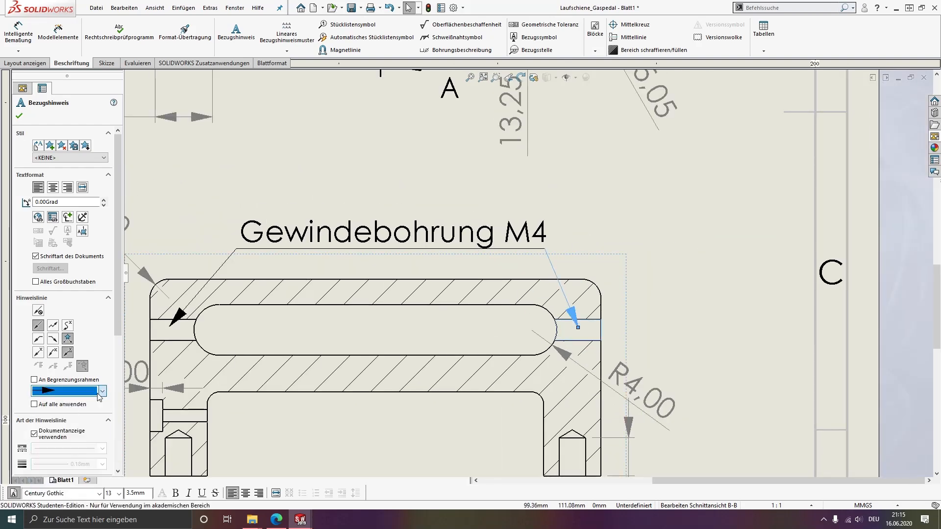
pyautogui.press('Escape')
# - Move the B-B view label down to make room below the section view
pyautogui.scroll(2, 344, 313)
pyautogui.scroll(4, 372, 309)
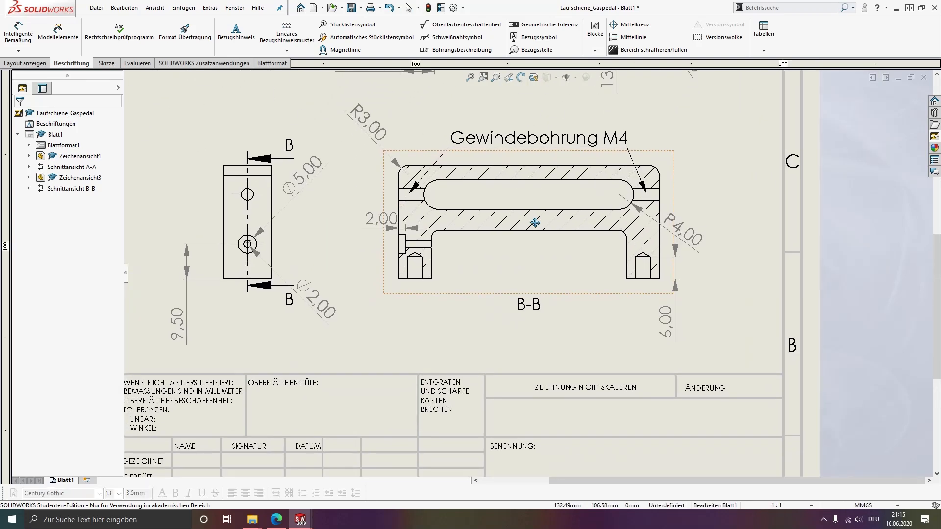
pyautogui.moveTo(526, 298); pyautogui.dragTo(525, 344)
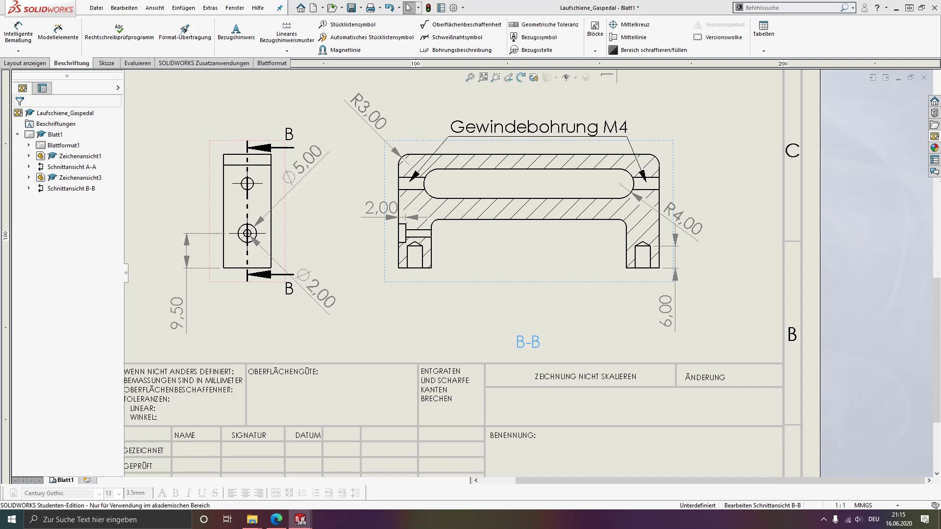
# - Add a leader note reading "Gewindebohrung M5" to the blind bore in the left leg of section B-B, placed below the part
pyautogui.click(235, 31)
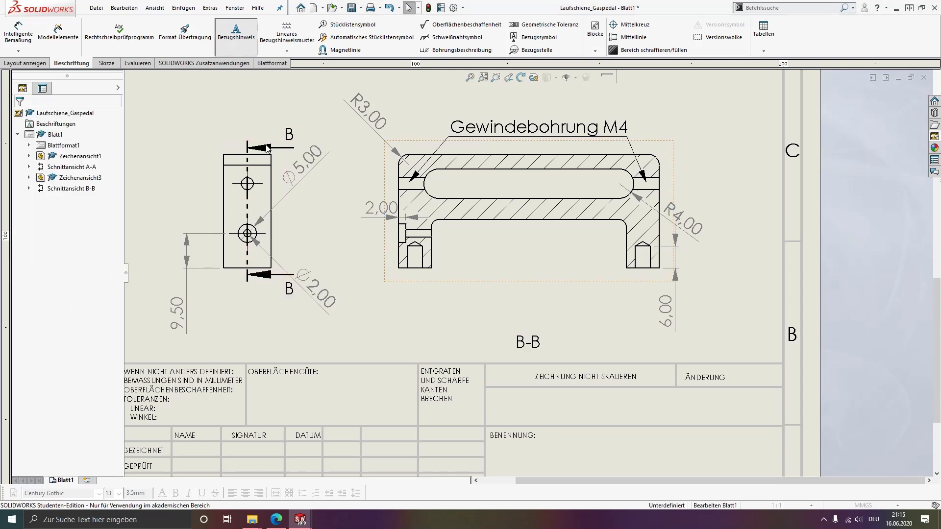
pyautogui.click(416, 263)
pyautogui.click(449, 293)
pyautogui.write('Gewindebohrung M5')
pyautogui.click(505, 313)
# - Attach a text-free leader note to the right leg's blind bore and join its free end to the right end of the M5 note's underline
pyautogui.scroll(-2, 702, 296)
pyautogui.click(617, 248)
pyautogui.click(499, 309)
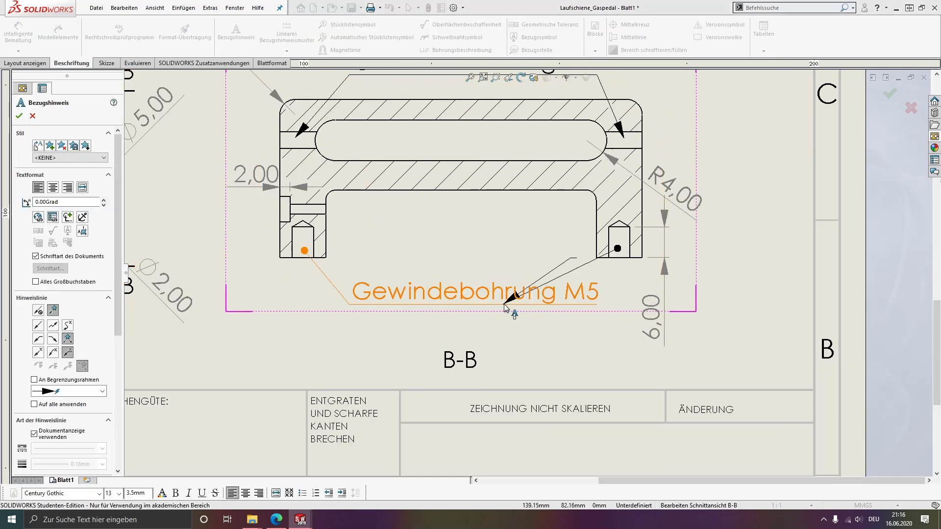
pyautogui.press('Escape')
pyautogui.scroll(-2, 576, 274)
pyautogui.click(637, 238)
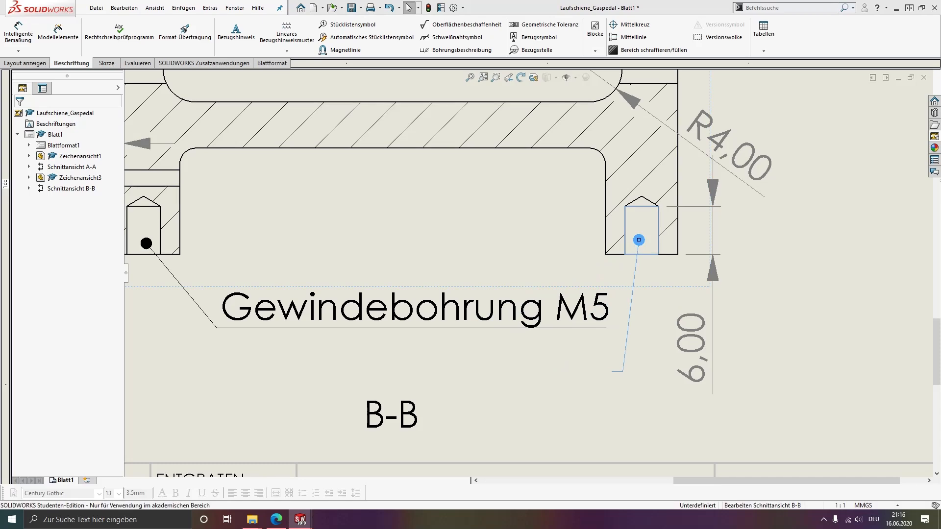
pyautogui.scroll(-4, 590, 355)
pyautogui.click(632, 261)
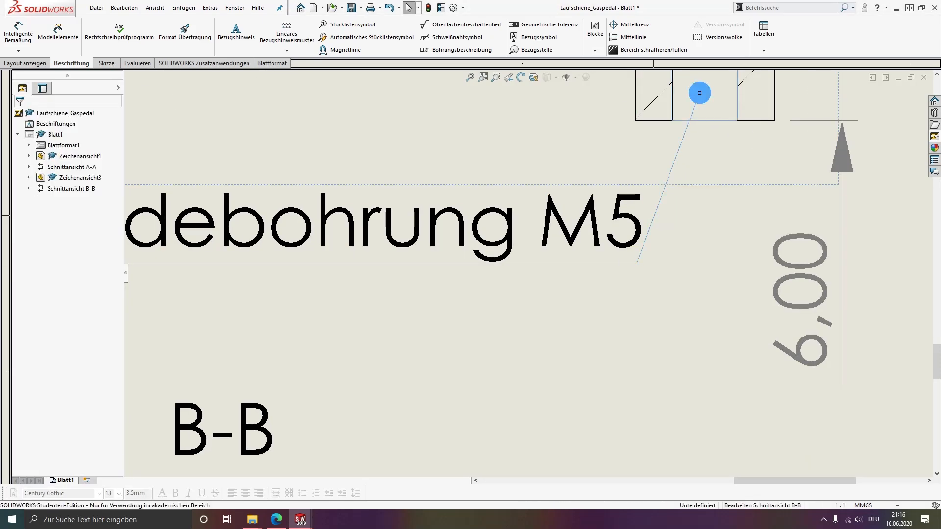
# - Change both M5 leaders, on the right and left blind bores, to solid filled arrowheads
pyautogui.click(68, 392)
pyautogui.click(66, 408)
pyautogui.scroll(5, 560, 362)
pyautogui.scroll(-2, 392, 245)
pyautogui.click(439, 248)
pyautogui.click(78, 391)
pyautogui.click(80, 409)
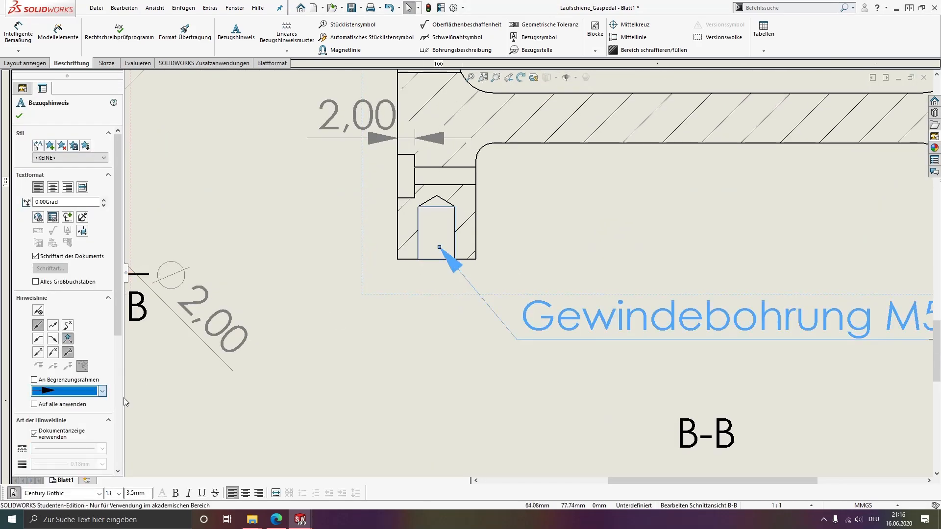
pyautogui.scroll(3, 470, 374)
pyautogui.press('Escape')
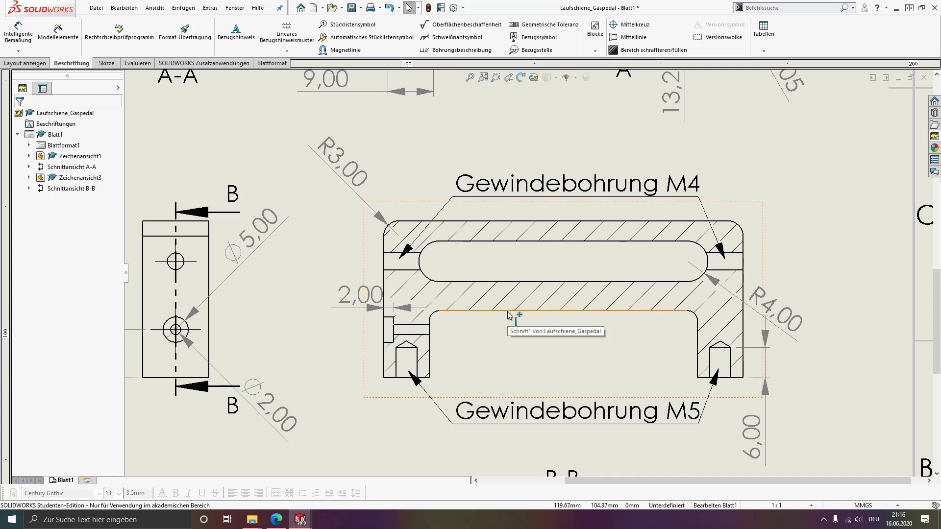
# - Insert a shaded-with-edges isometric model view of Laufschiene_Gaspedal at sheet scale in the free area above section A-A
pyautogui.scroll(2, 510, 315)
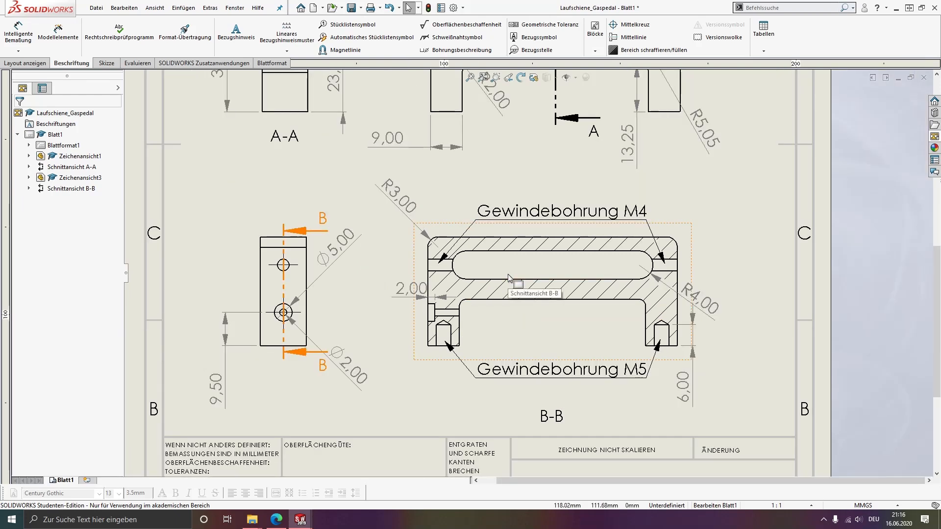
pyautogui.moveTo(510, 278)
pyautogui.keyDown('ctrl'); pyautogui.mouseDown(button='middle')
pyautogui.moveTo(533, 330)
pyautogui.moveTo(542, 416)
pyautogui.mouseUp(button='middle'); pyautogui.keyUp('ctrl')
pyautogui.scroll(2, 544, 292)
pyautogui.moveTo(545, 292); pyautogui.dragTo(527, 359, button='middle')
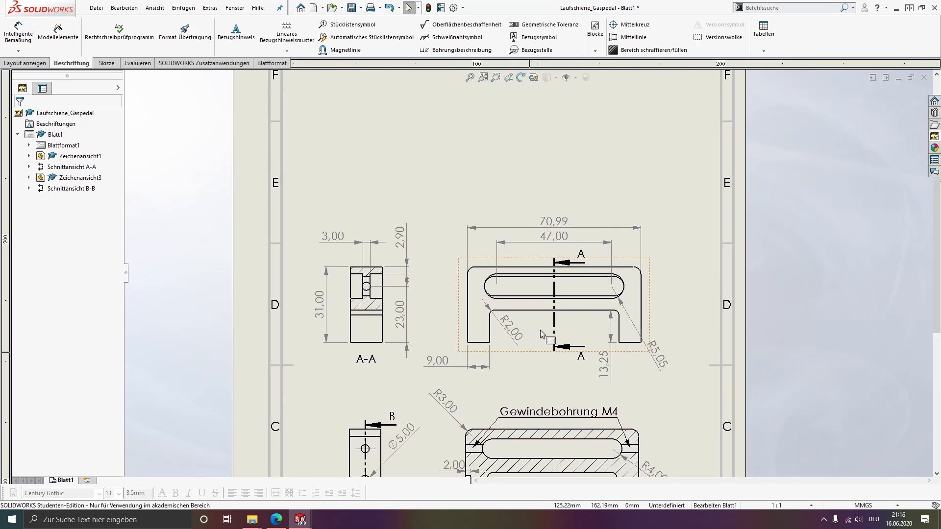
pyautogui.click(43, 64)
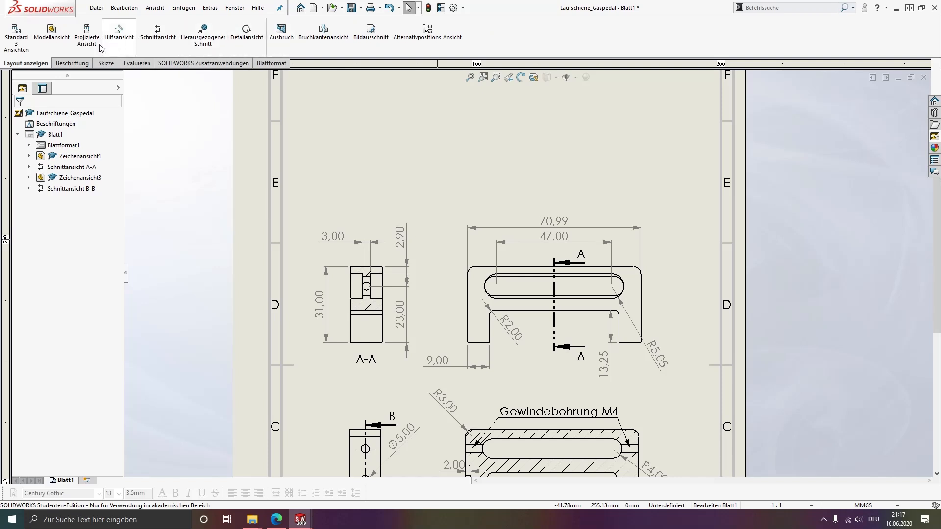
pyautogui.click(51, 33)
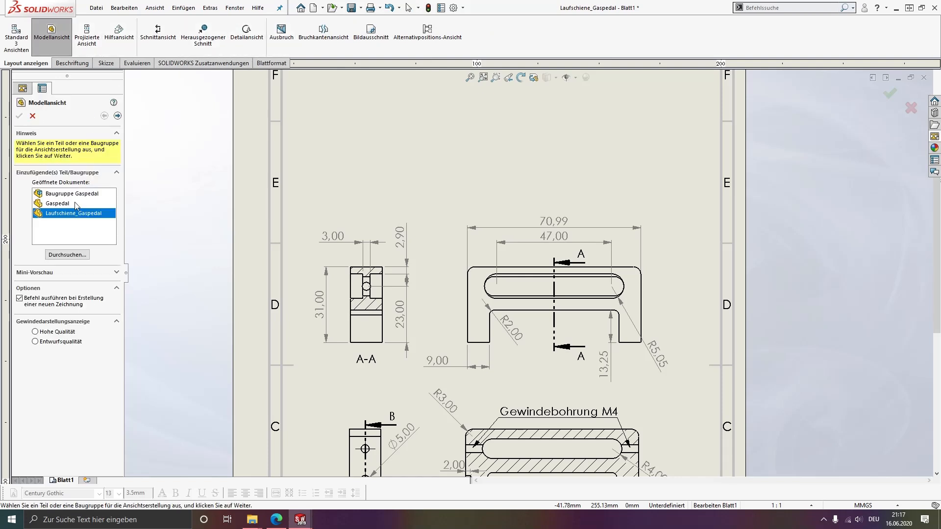
pyautogui.doubleClick(66, 216)
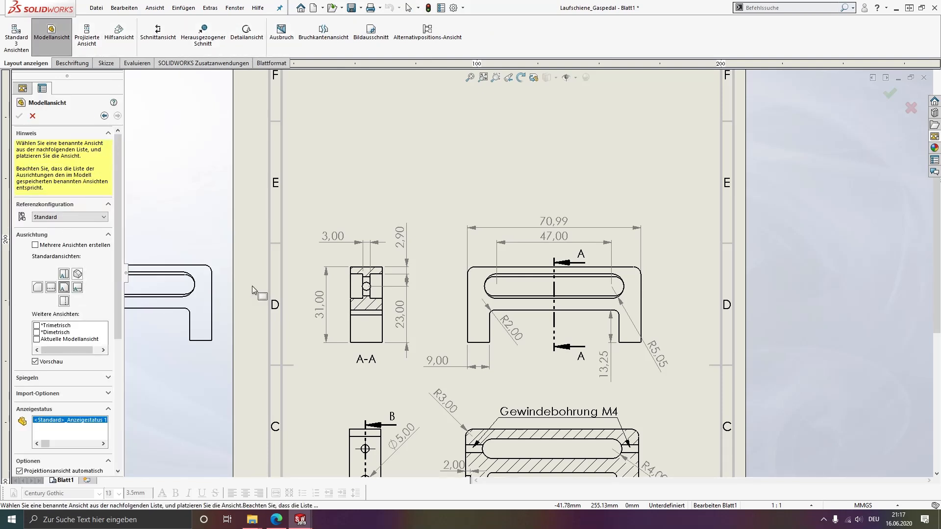
pyautogui.click(77, 273)
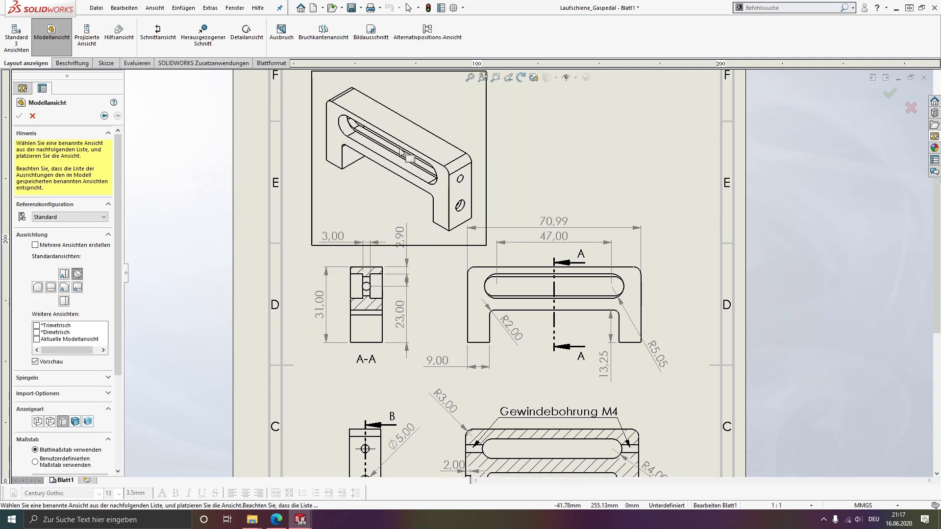
pyautogui.click(76, 422)
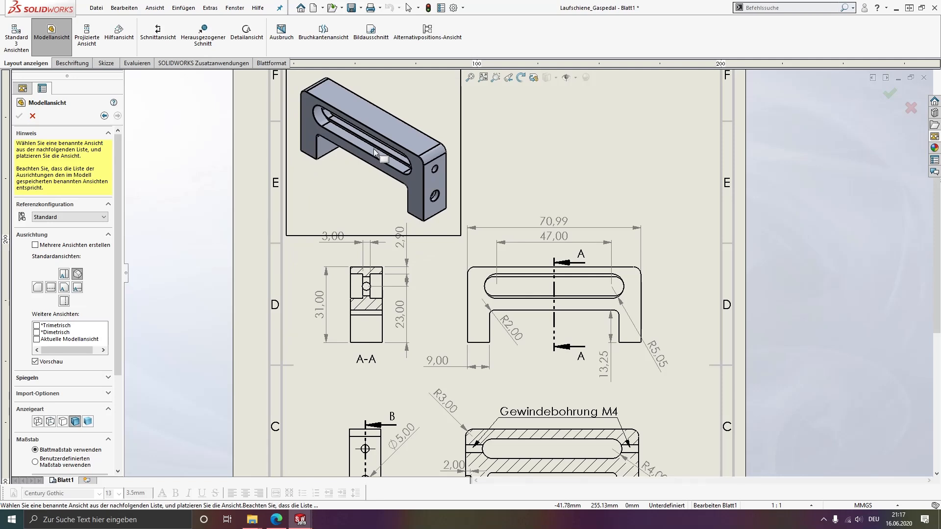
pyautogui.click(373, 148)
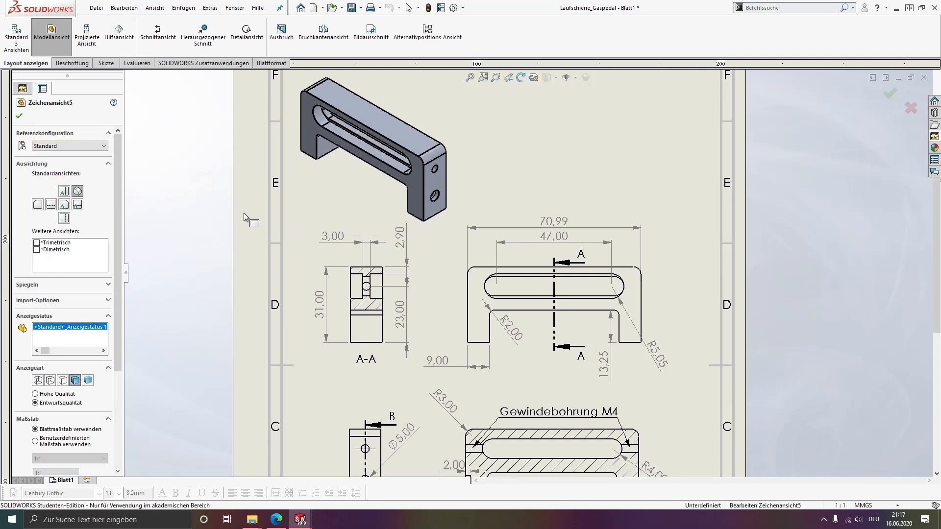
pyautogui.click(19, 116)
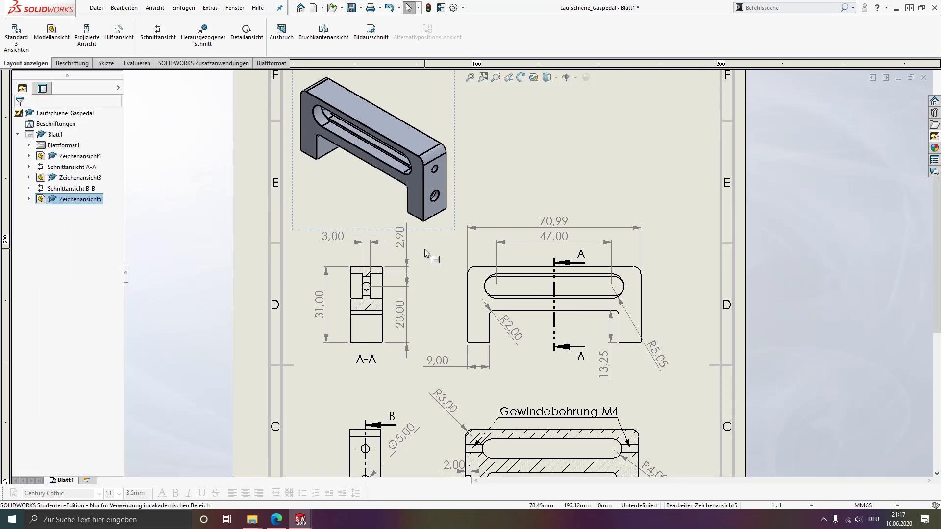
pyautogui.moveTo(470, 277); pyautogui.dragTo(423, 232, button='middle')
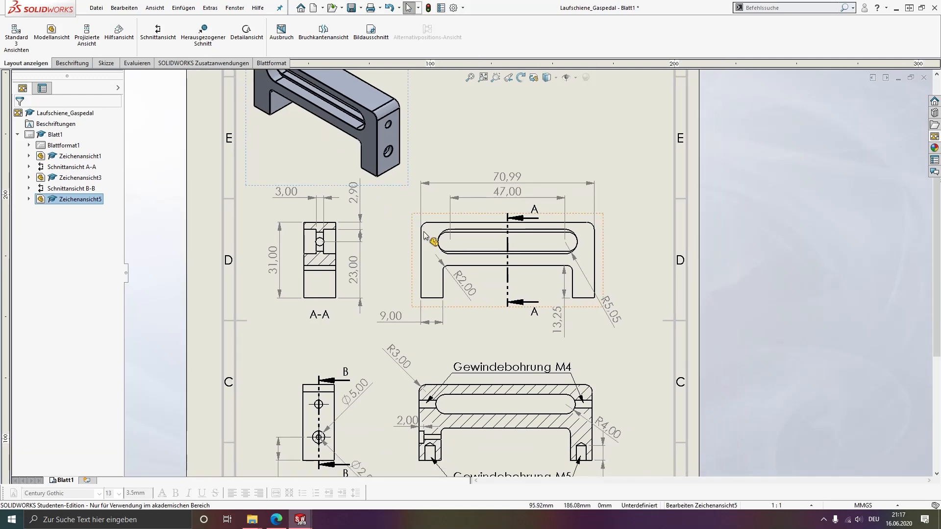
pyautogui.press('Escape')
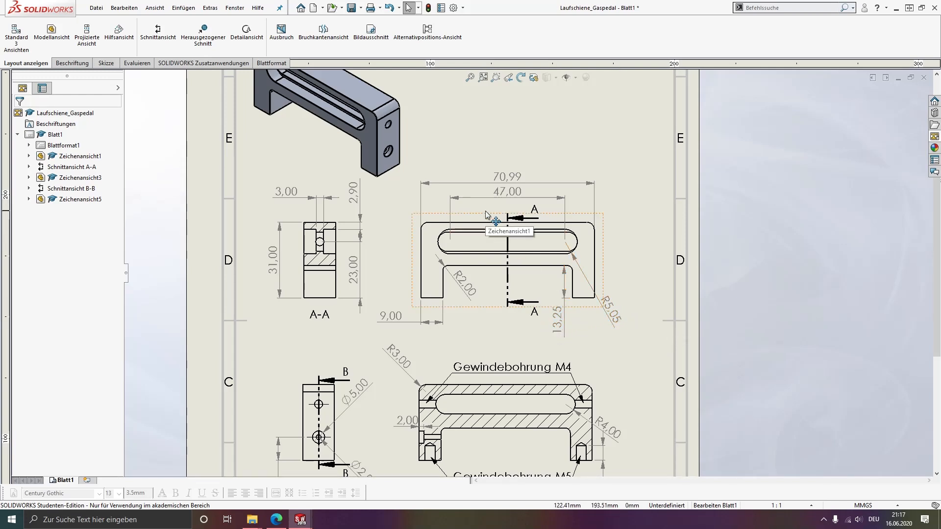
# - Set the precision of the 70,99, R5,05 and 13,25 dimensions in the front view to two decimal places (.12)
pyautogui.click(535, 184)
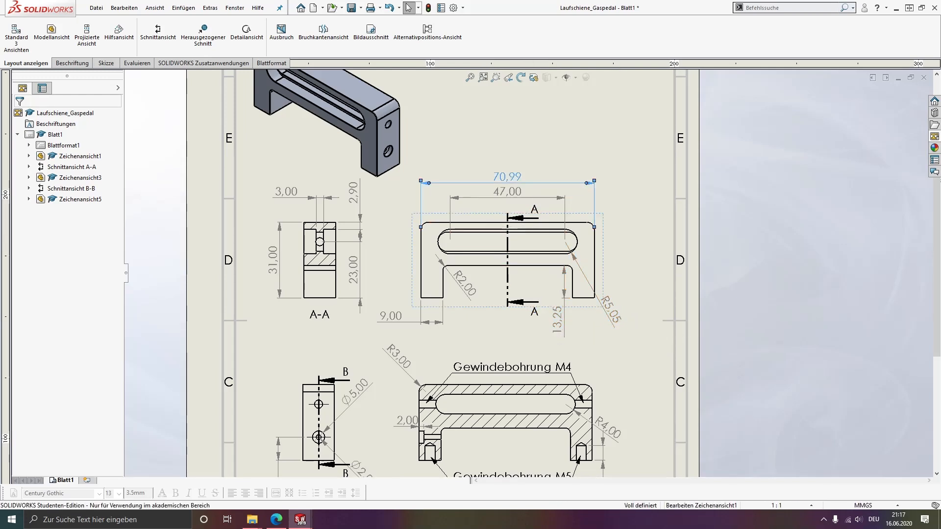
pyautogui.click(75, 225)
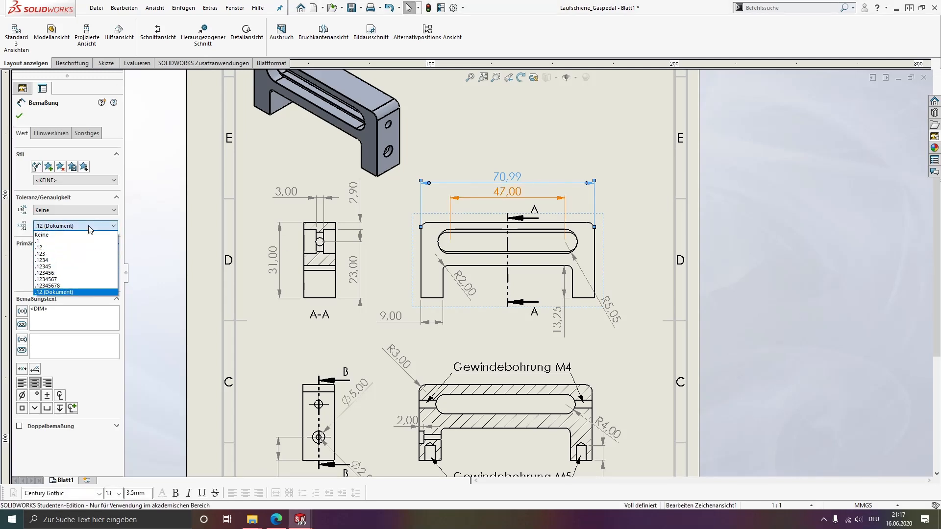
pyautogui.click(74, 249)
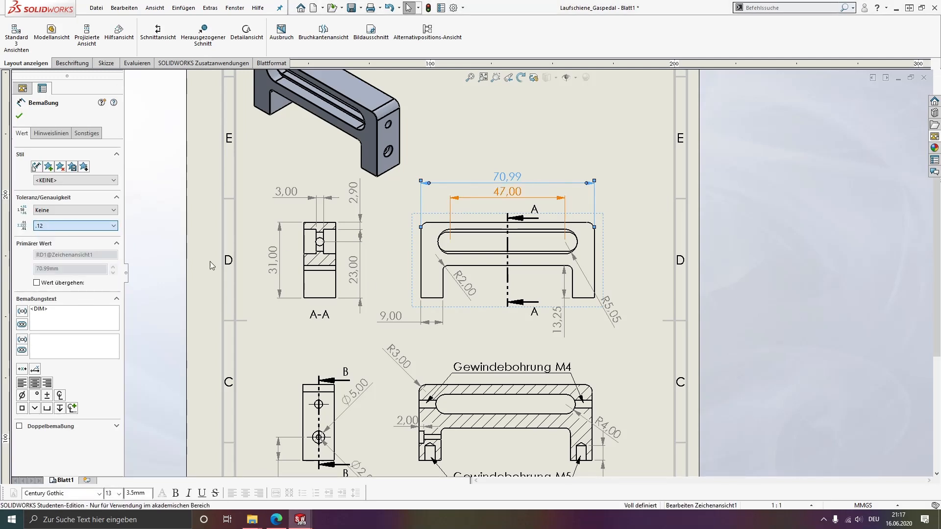
pyautogui.click(615, 316)
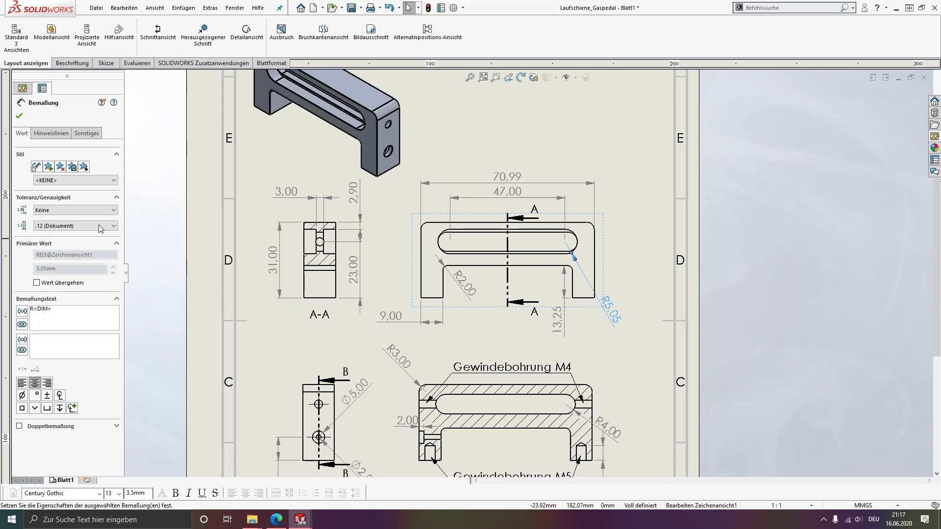
pyautogui.click(73, 226)
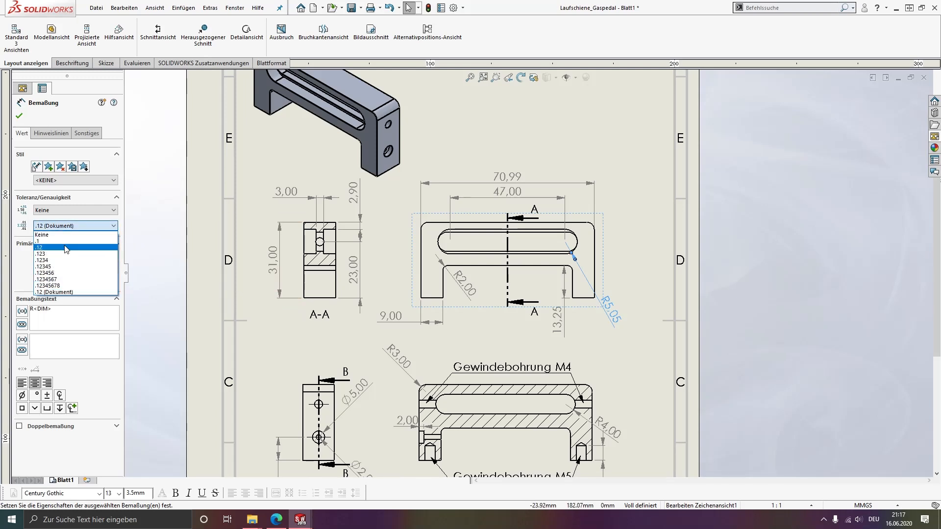
pyautogui.click(74, 248)
pyautogui.click(559, 328)
pyautogui.click(74, 226)
pyautogui.click(55, 250)
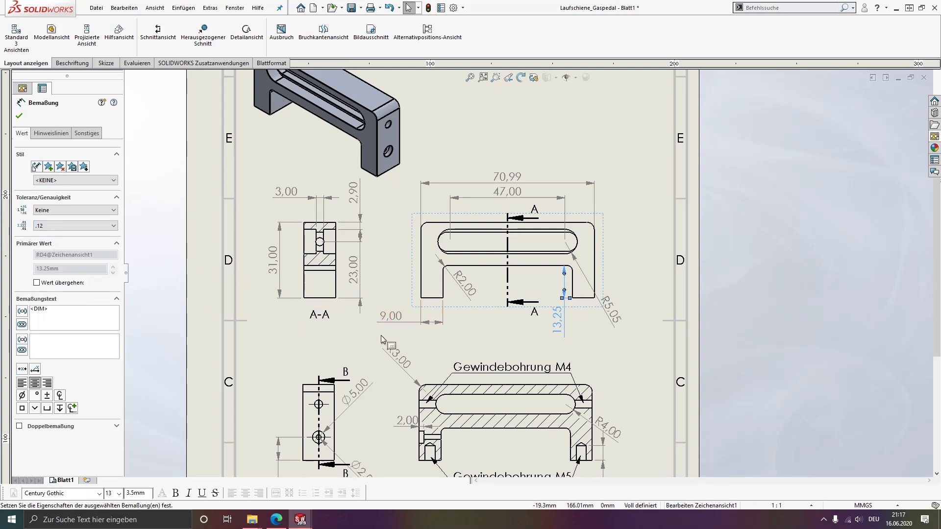
# - Set the precision of the 2,90 dimension on section A-A and the 9,50 dimension on the side view to one decimal place (.1)
pyautogui.moveTo(380, 334); pyautogui.dragTo(380, 287, button='middle')
pyautogui.click(359, 185)
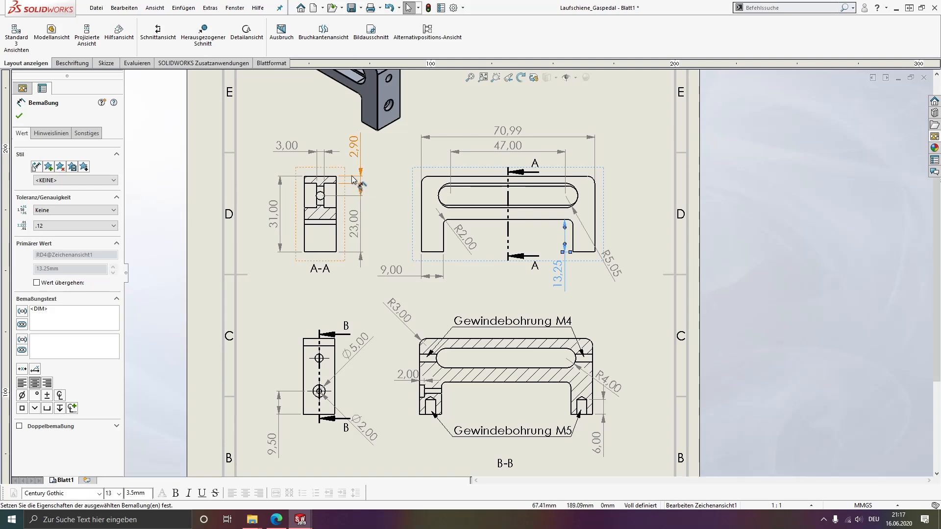
pyautogui.click(76, 226)
pyautogui.click(69, 242)
pyautogui.moveTo(384, 405); pyautogui.dragTo(368, 343, button='middle')
pyautogui.click(265, 378)
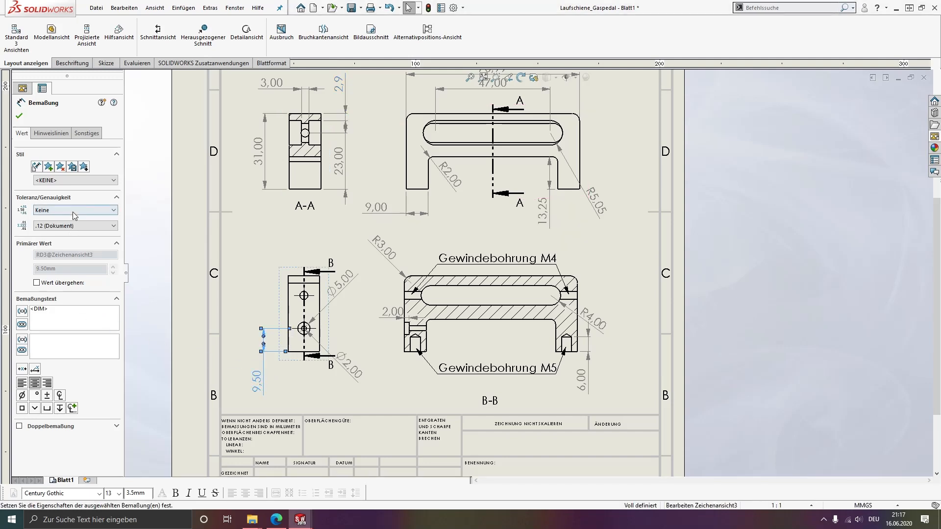
pyautogui.click(73, 226)
pyautogui.click(69, 242)
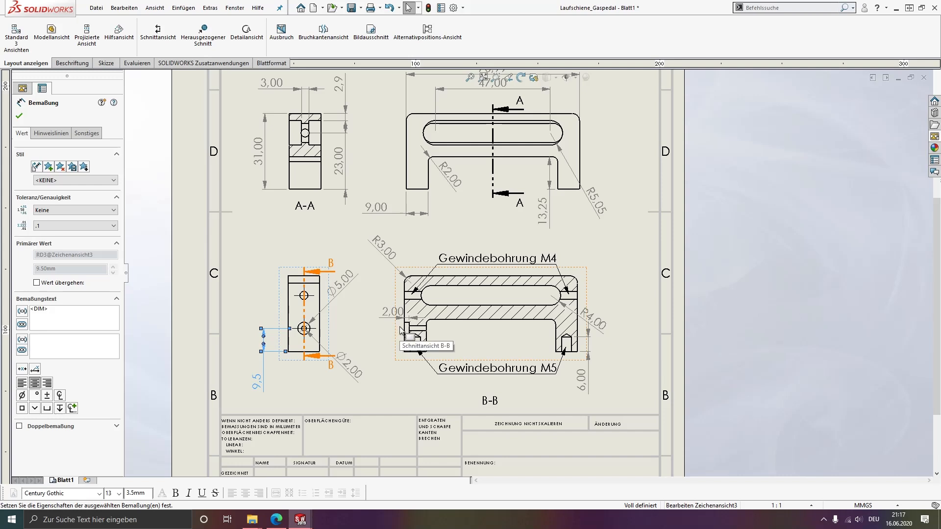
# - Set the document's default dimension precision to no decimal places in the document properties
pyautogui.moveTo(409, 212); pyautogui.dragTo(423, 309, button='middle')
pyautogui.scroll(1, 423, 309)
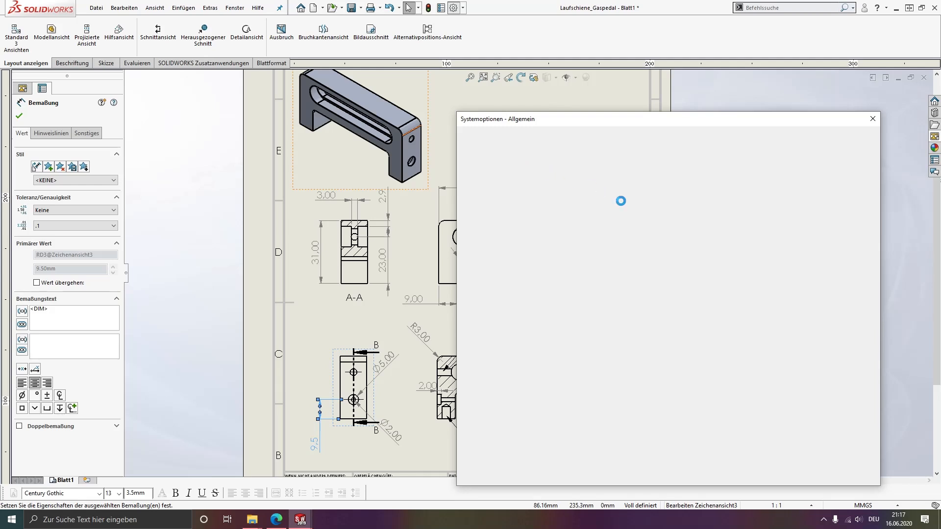
pyautogui.click(539, 138)
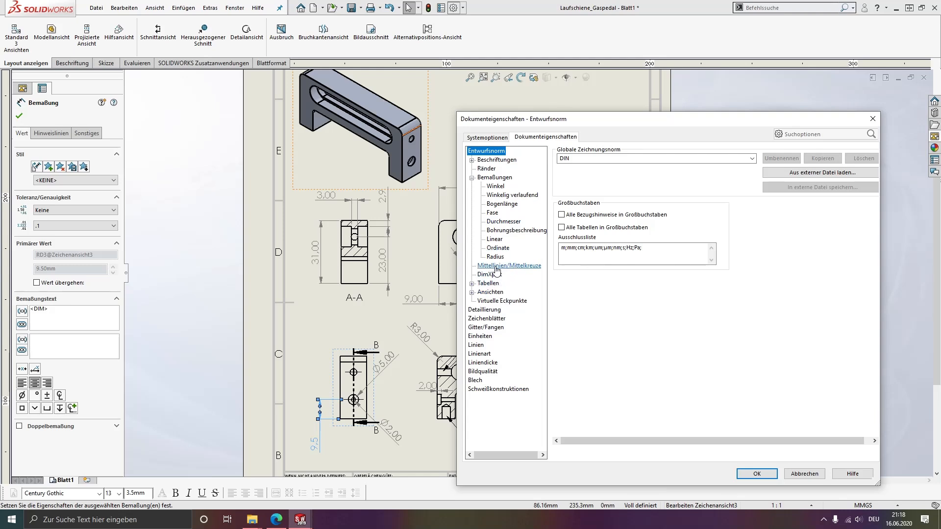
pyautogui.click(496, 178)
pyautogui.click(598, 243)
pyautogui.click(599, 251)
pyautogui.click(765, 477)
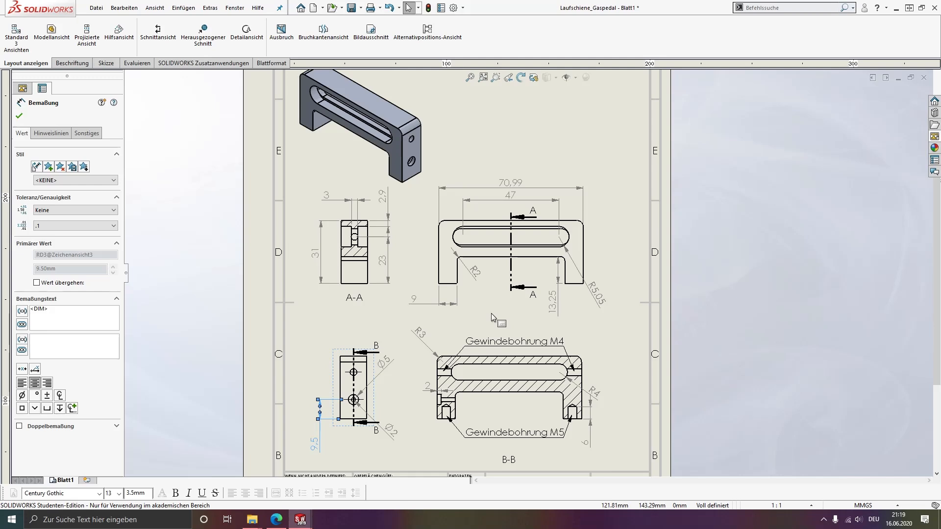
# - Edit the sheet format to replace the drawing number in the title block with 5.2.2, and return to editing the sheet
pyautogui.scroll(1, 490, 313)
pyautogui.moveTo(608, 349); pyautogui.dragTo(636, 233, button='middle')
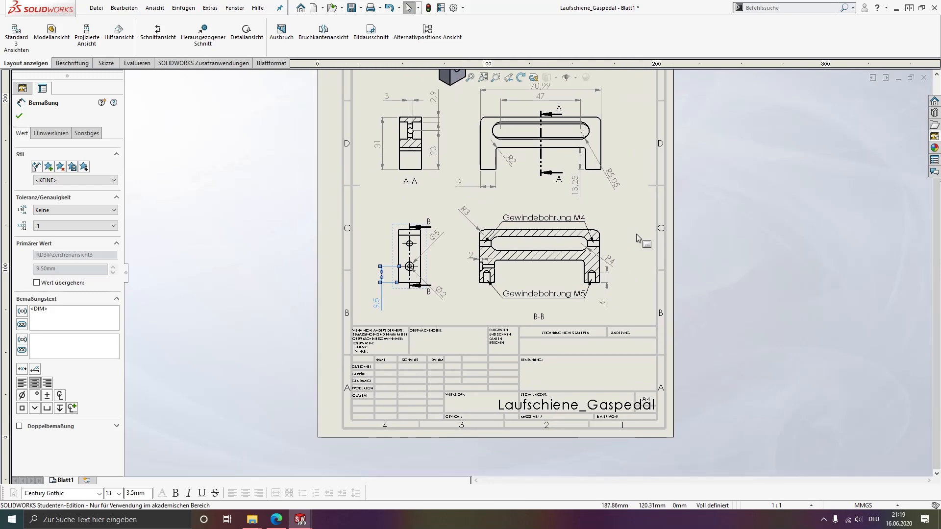
pyautogui.click(629, 337)
pyautogui.scroll(-3, 629, 425)
pyautogui.moveTo(525, 350); pyautogui.dragTo(605, 319, button='middle')
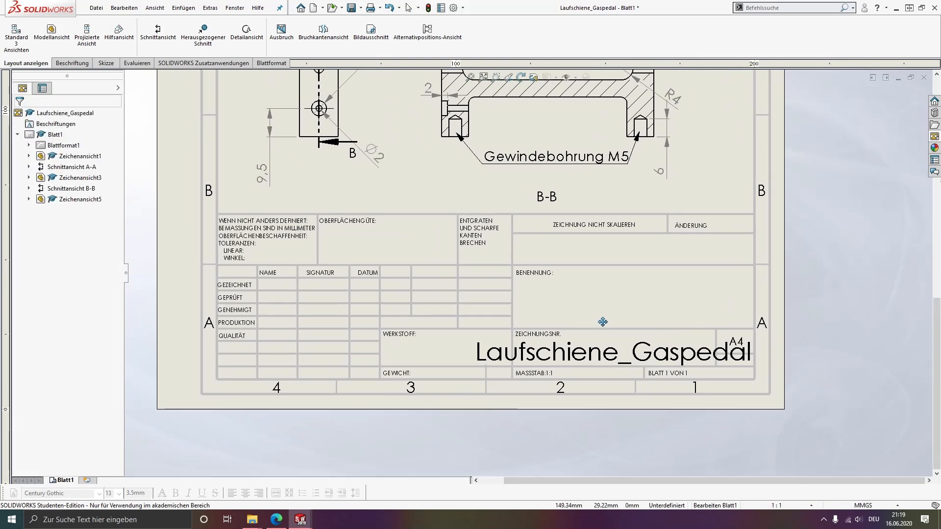
pyautogui.rightClick(55, 145)
pyautogui.click(87, 169)
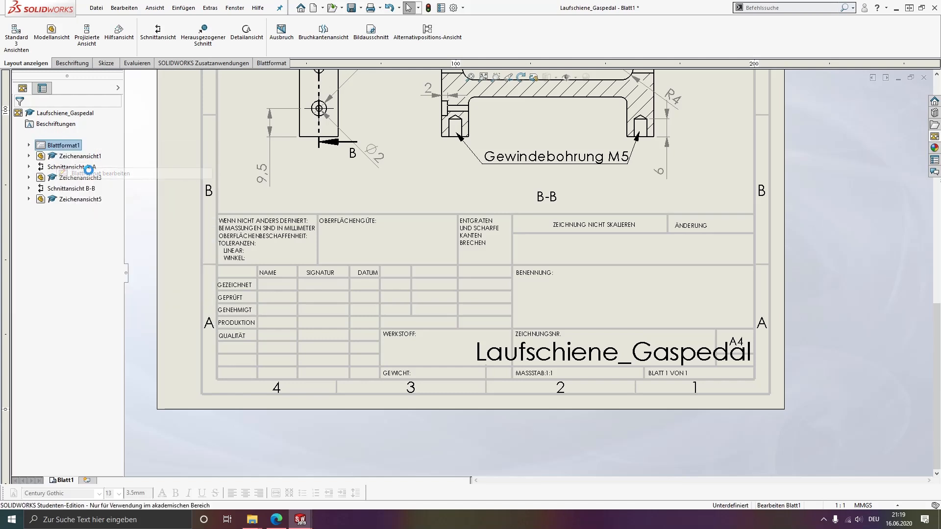
pyautogui.doubleClick(646, 355)
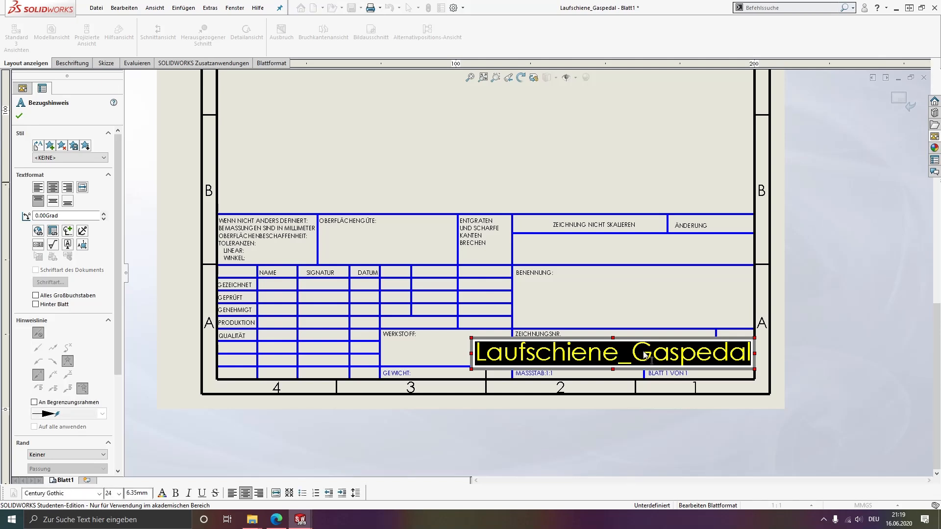
pyautogui.write('5.2.2')
pyautogui.click(640, 284)
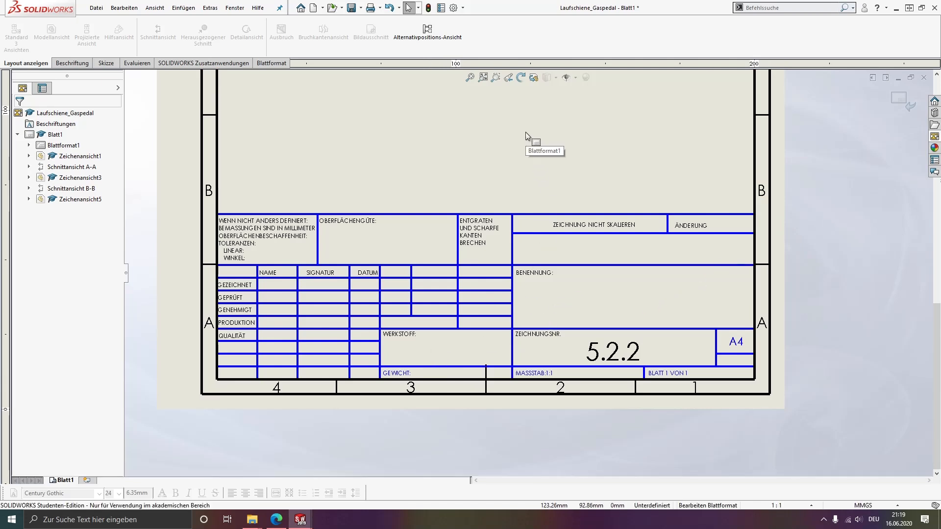
pyautogui.moveTo(525, 134); pyautogui.dragTo(526, 176, button='middle')
pyautogui.click(914, 105)
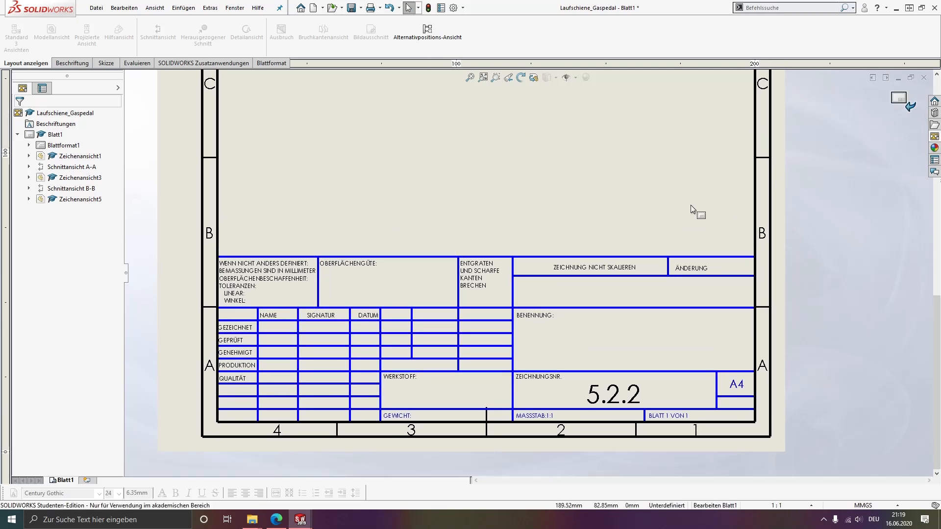
pyautogui.moveTo(731, 203); pyautogui.dragTo(731, 240, button='middle')
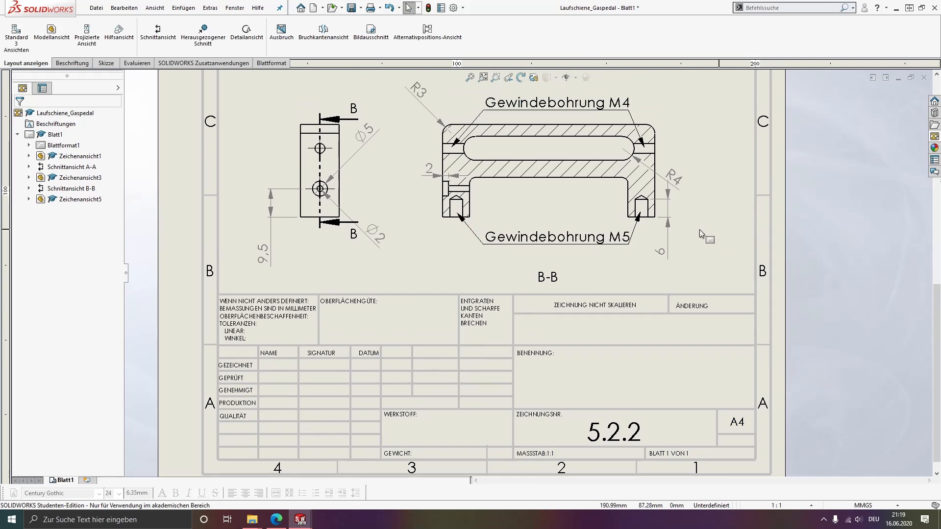
# - Switch to the Laufschiene_Gaspedal part and add a custom file property Material linked to the part's material
pyautogui.hotkey('ctrl', 'Tab')
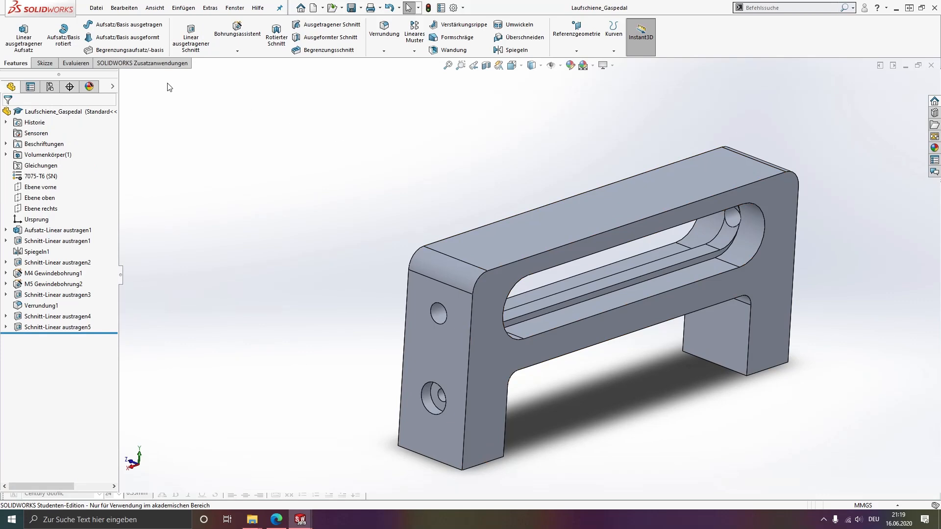
pyautogui.click(96, 8)
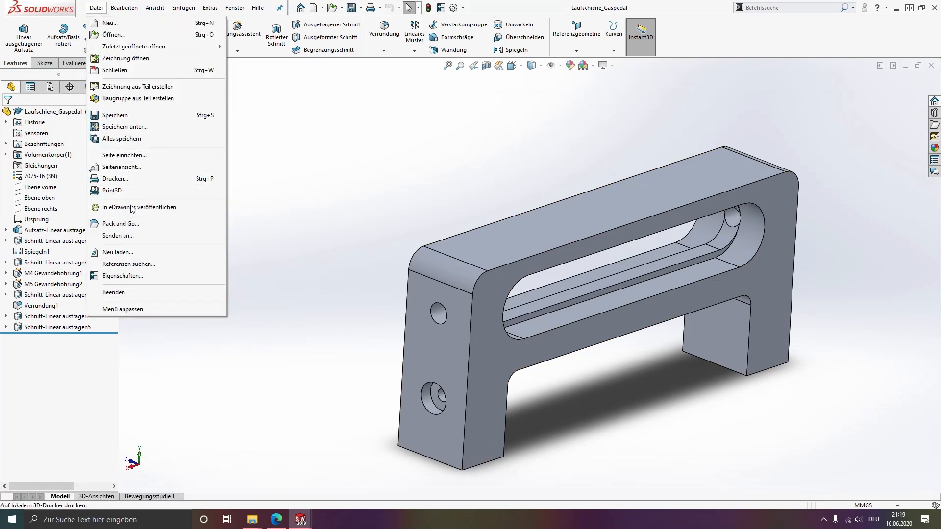
pyautogui.click(128, 275)
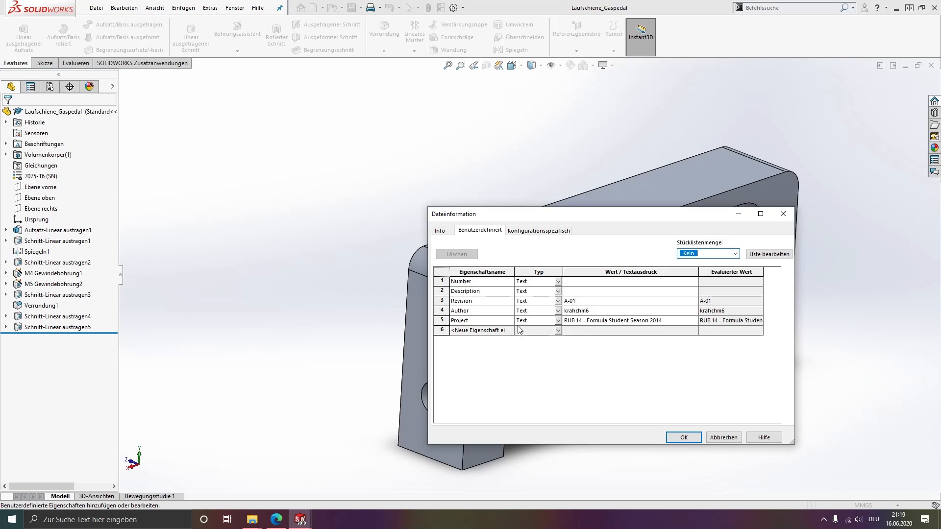
pyautogui.click(499, 331)
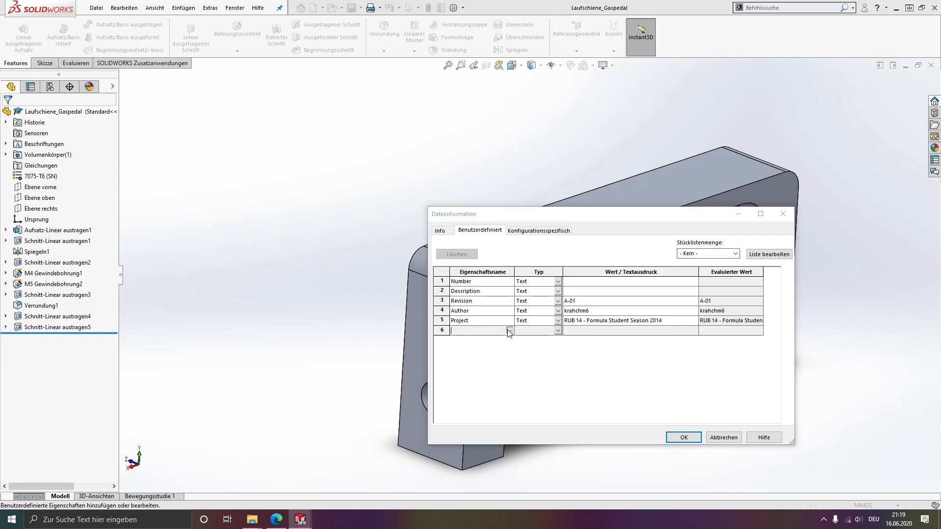
pyautogui.click(509, 331)
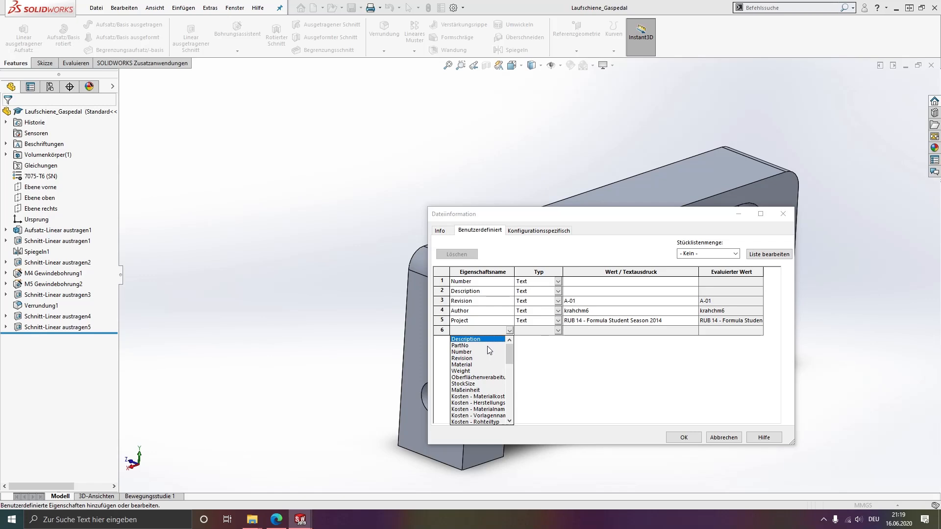
pyautogui.click(474, 364)
pyautogui.click(624, 330)
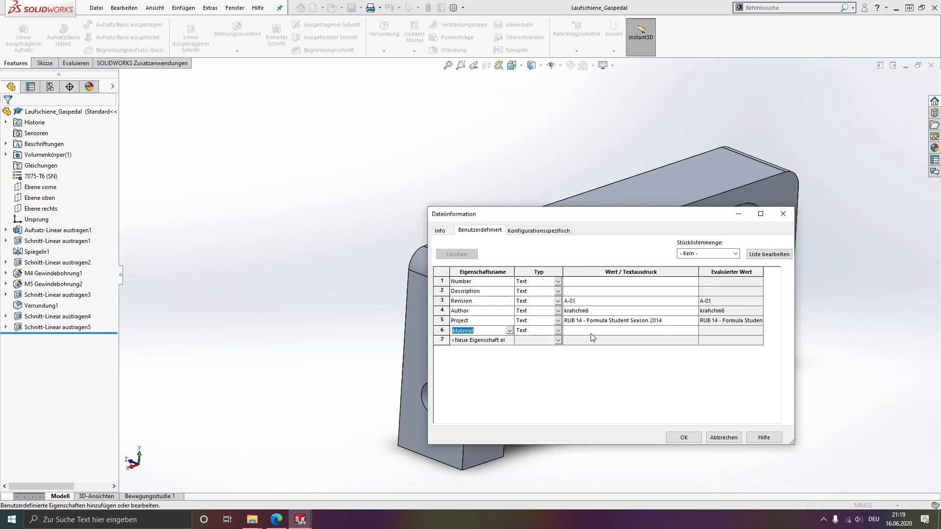
pyautogui.click(693, 331)
pyautogui.click(647, 341)
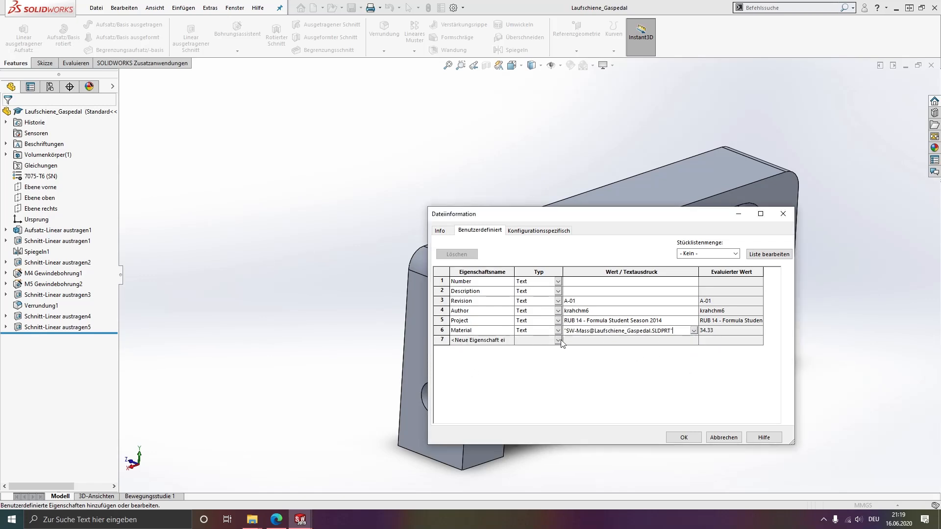
pyautogui.click(693, 331)
pyautogui.click(598, 339)
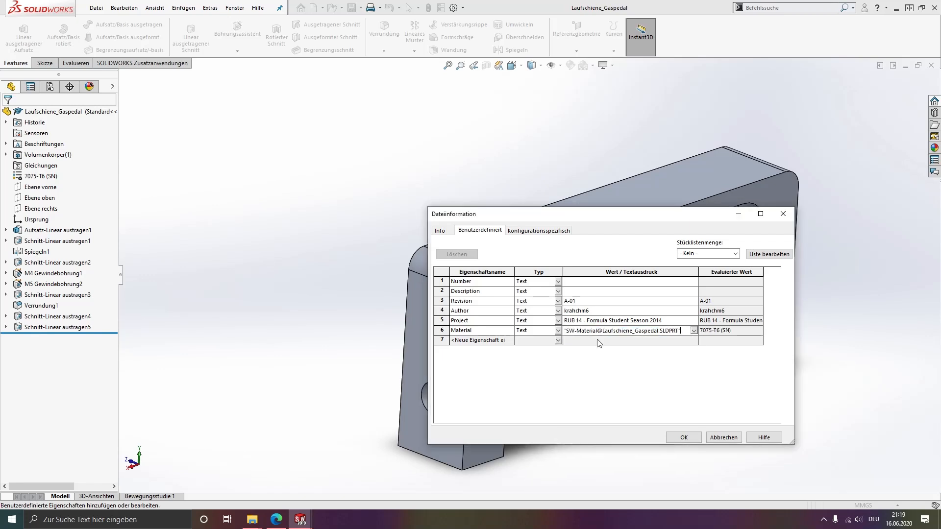
# - Add a custom property Weight linked to the part's mass, followed by the unit text "Gramm"
pyautogui.click(512, 340)
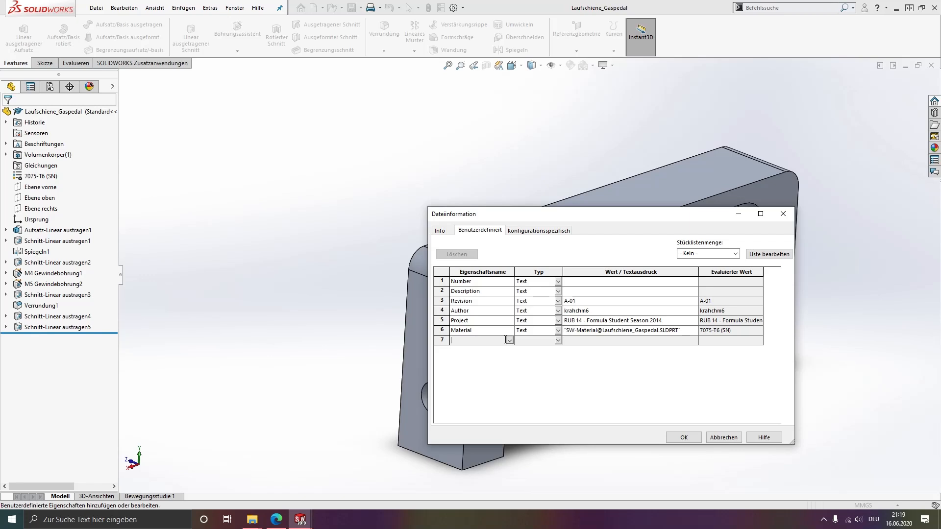
pyautogui.click(510, 340)
pyautogui.click(463, 381)
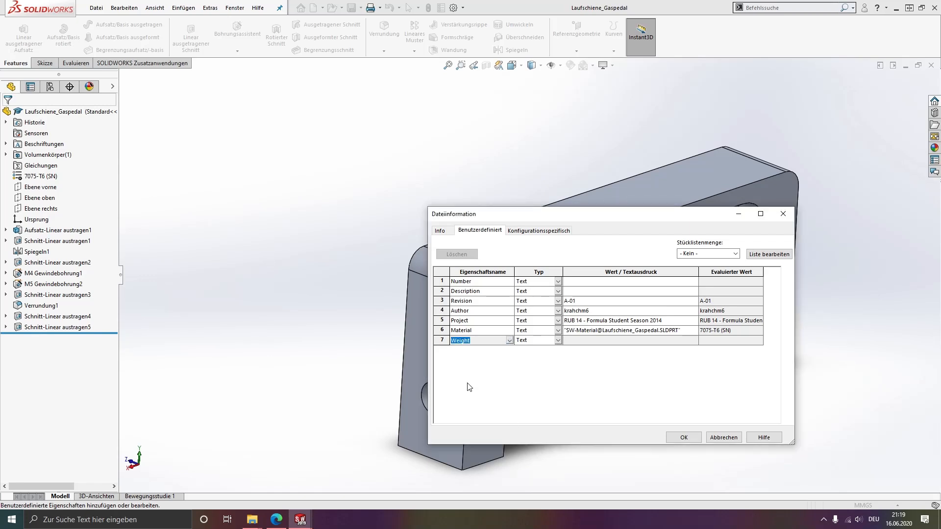
pyautogui.click(639, 342)
pyautogui.click(693, 341)
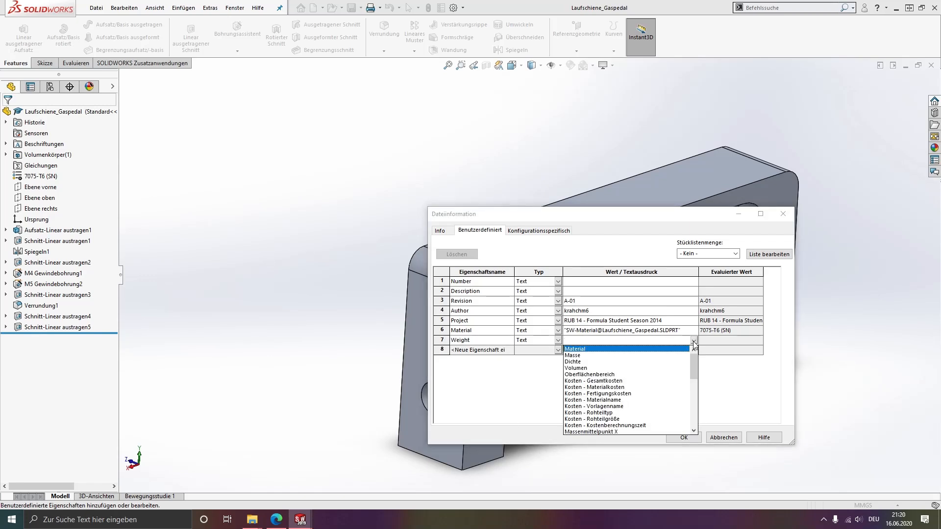
pyautogui.click(642, 355)
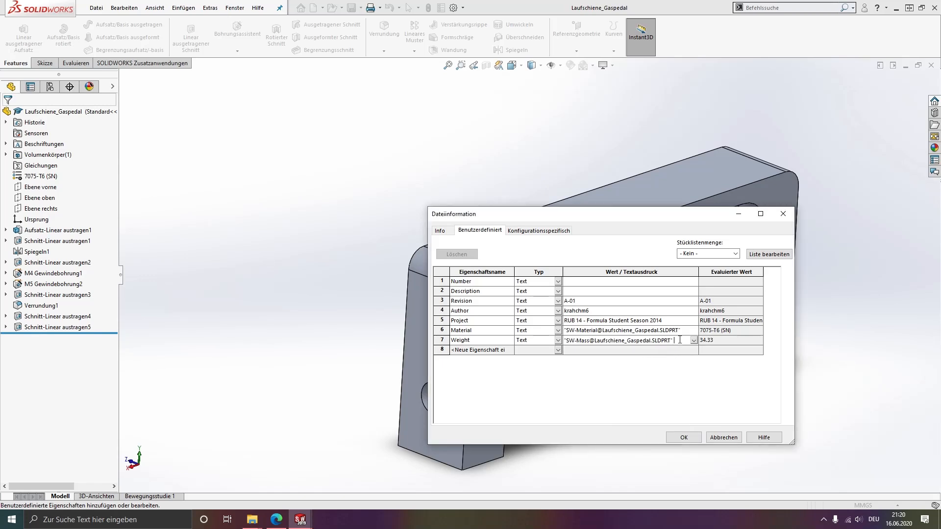
pyautogui.write('Gramm')
# - Set the Description property to "Laufschiene Gaspedal", accept the file properties and return to the part's drawing
pyautogui.click(591, 291)
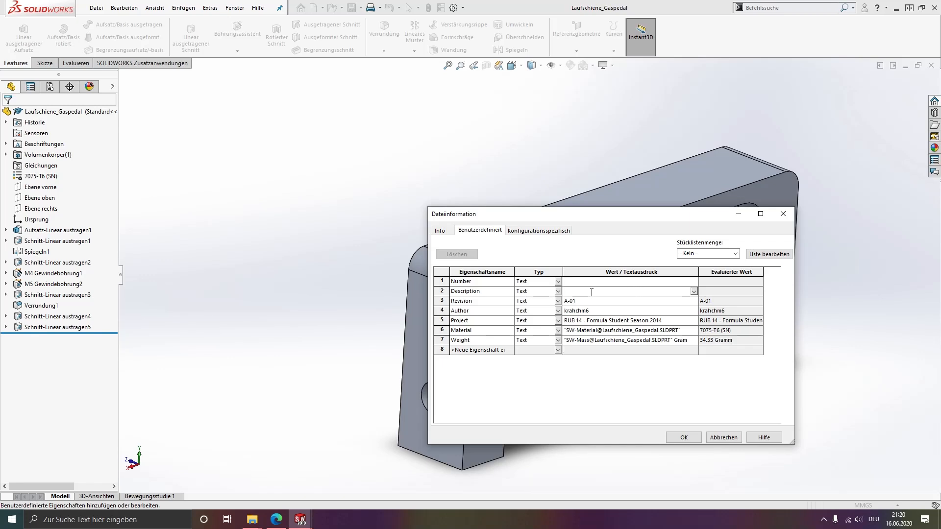
pyautogui.write('Laufschiene Gaspedal')
pyautogui.press('Return')
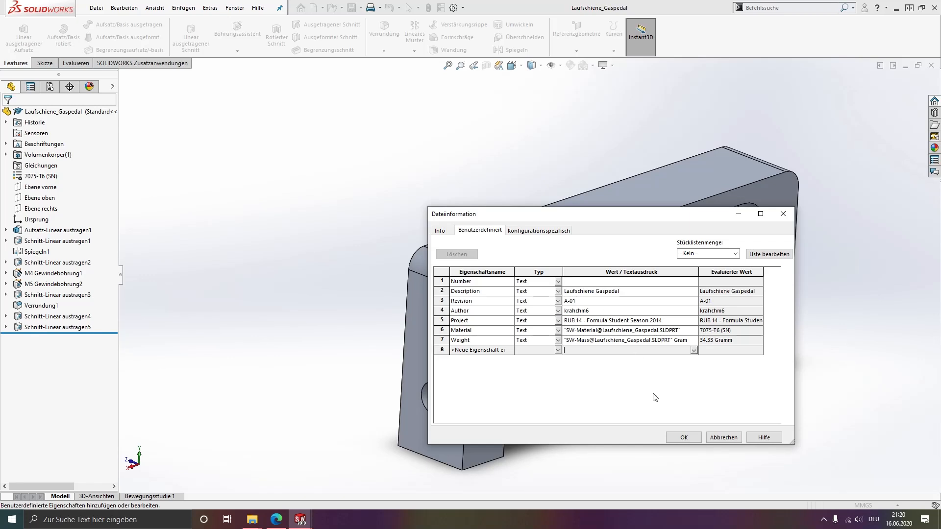
pyautogui.click(678, 438)
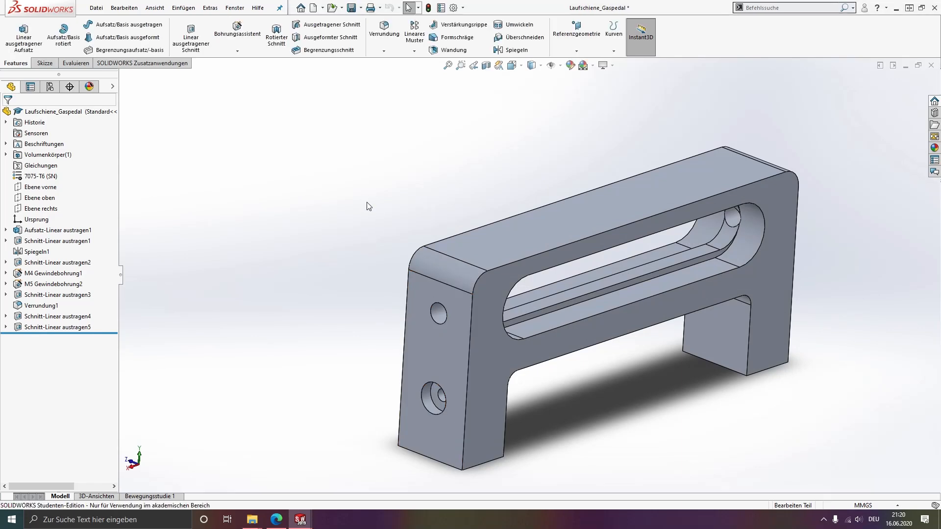
pyautogui.hotkey('ctrl', 'Tab')
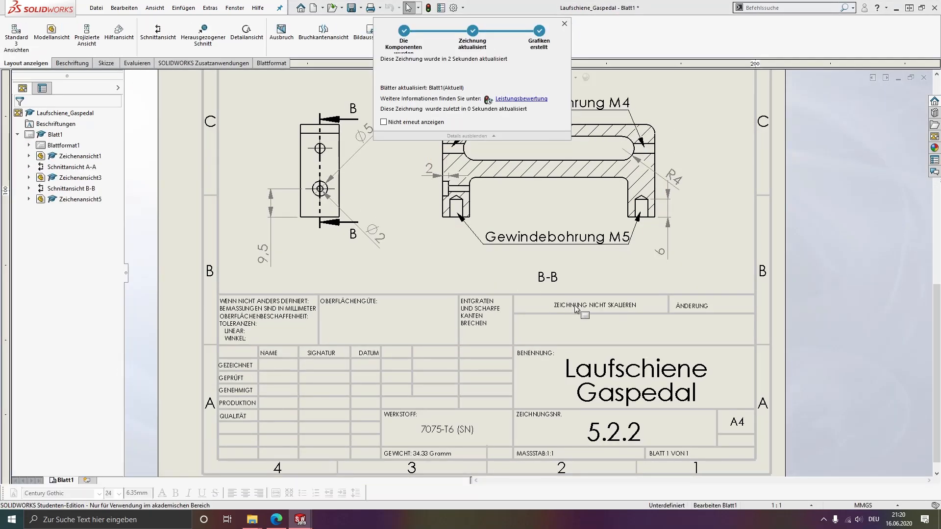
# - Set the shaded view above section A-A to isometric orientation and move it slightly higher on the sheet
pyautogui.moveTo(617, 414); pyautogui.dragTo(611, 375, button='middle')
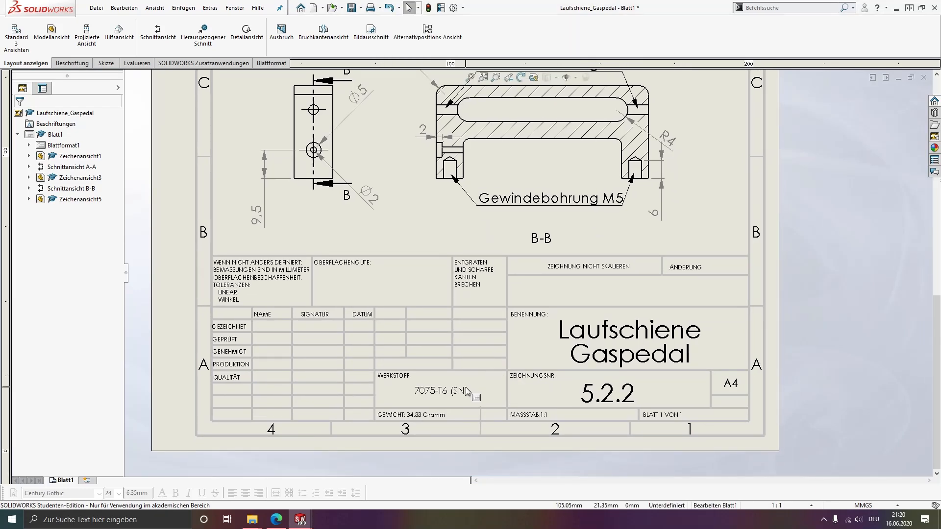
pyautogui.moveTo(471, 276); pyautogui.dragTo(586, 476, button='middle')
pyautogui.scroll(2, 564, 271)
pyautogui.moveTo(558, 248); pyautogui.dragTo(483, 400, button='middle')
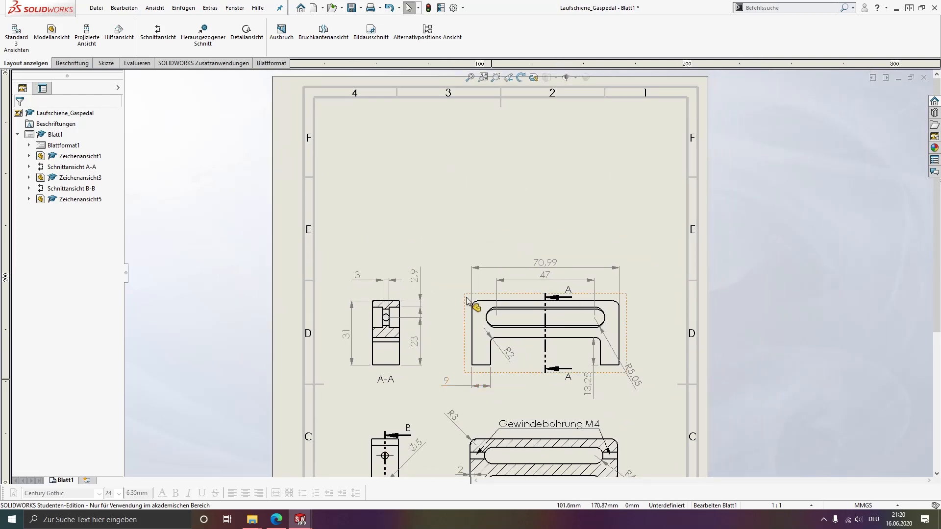
pyautogui.click(450, 257)
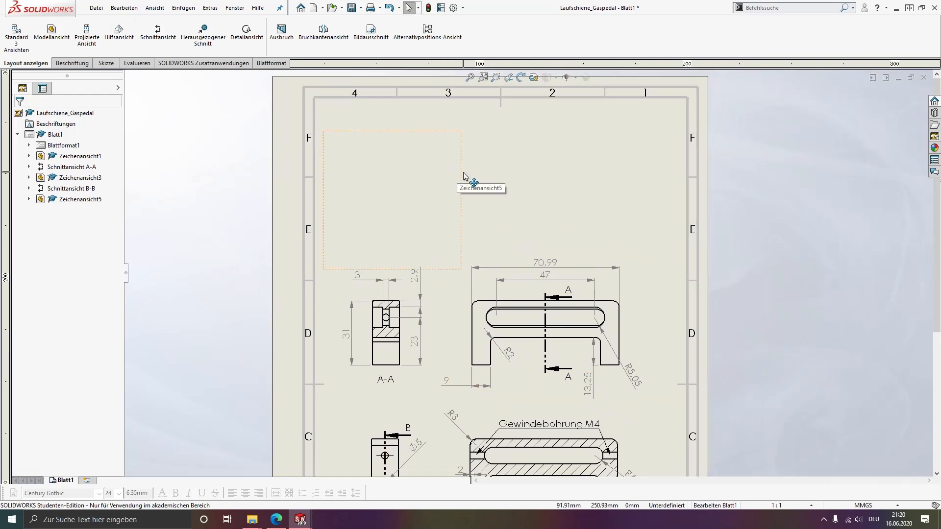
pyautogui.click(77, 192)
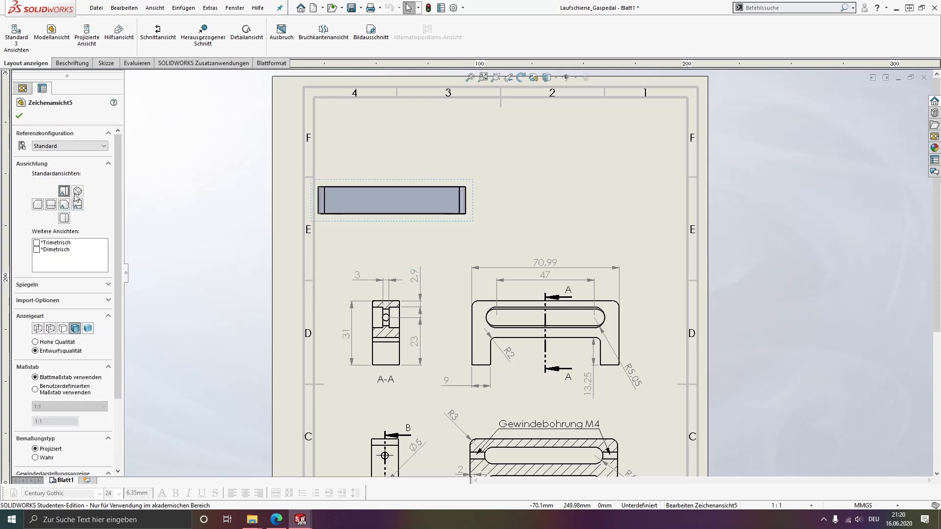
pyautogui.click(19, 115)
pyautogui.click(525, 192)
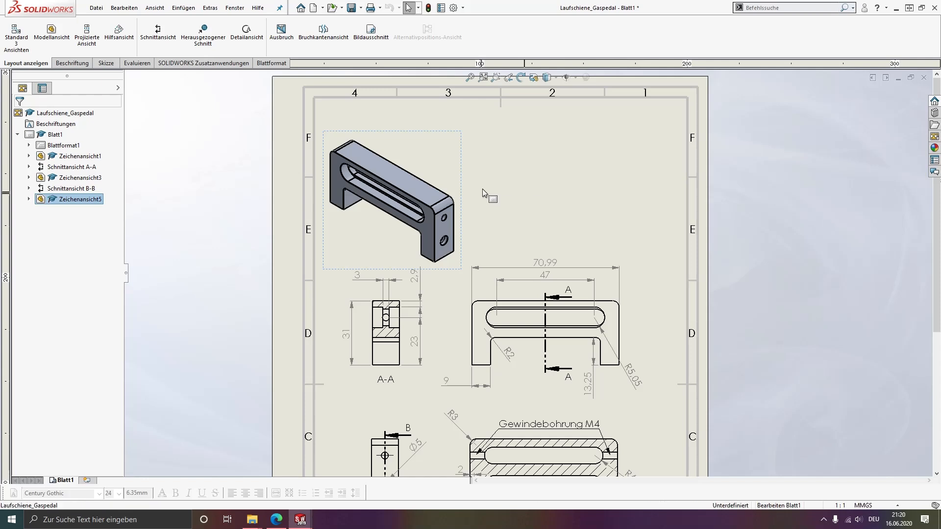
pyautogui.moveTo(462, 165); pyautogui.dragTo(469, 144)
pyautogui.scroll(3, 745, 360)
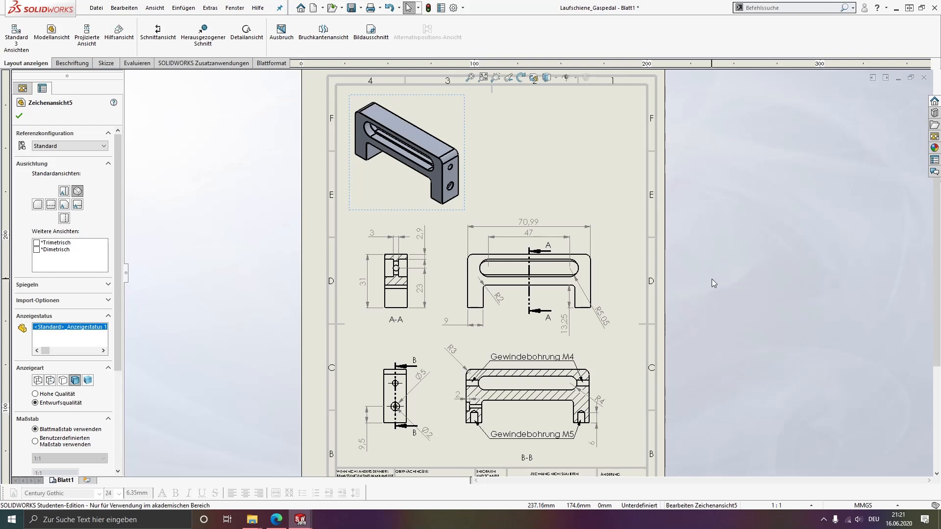
pyautogui.press('Escape')
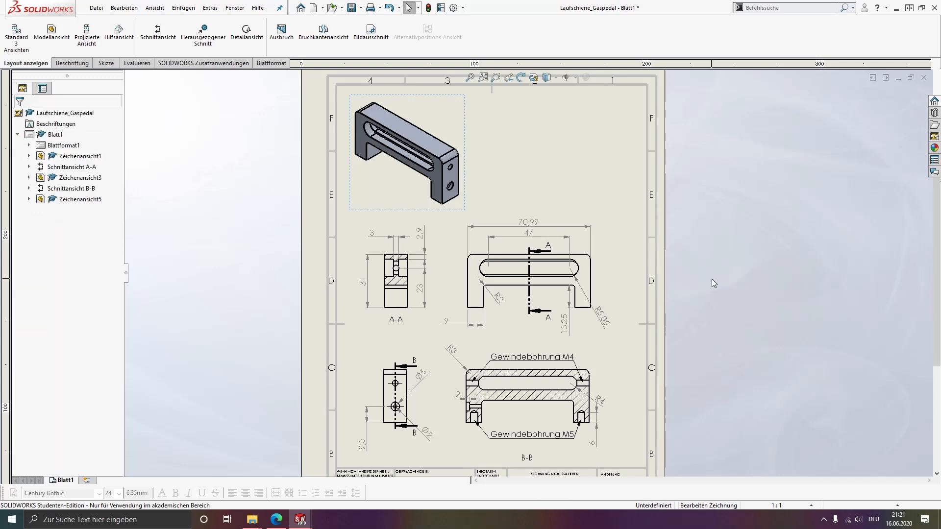
# - Switch to the Baugruppe Gaspedal assembly and suppress all components in the Bremspedal folder
pyautogui.hotkey('ctrl', 'Tab')
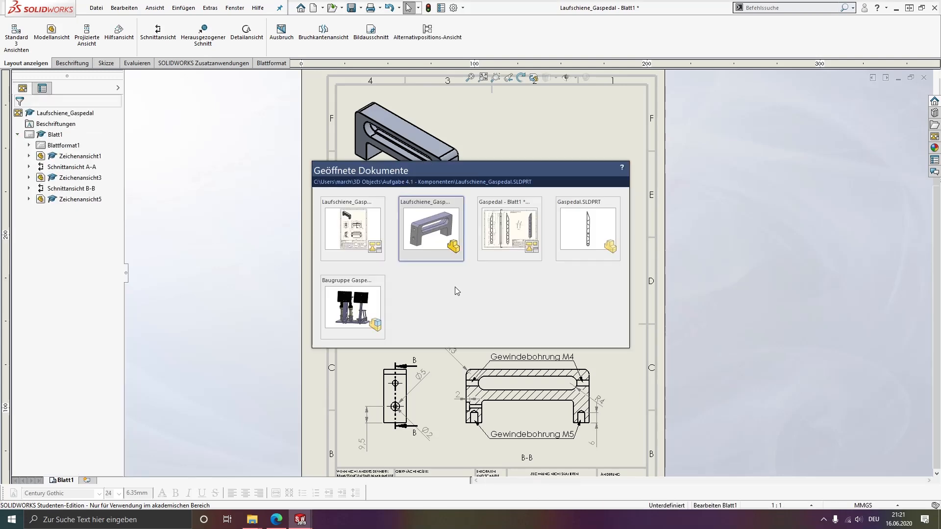
pyautogui.click(348, 298)
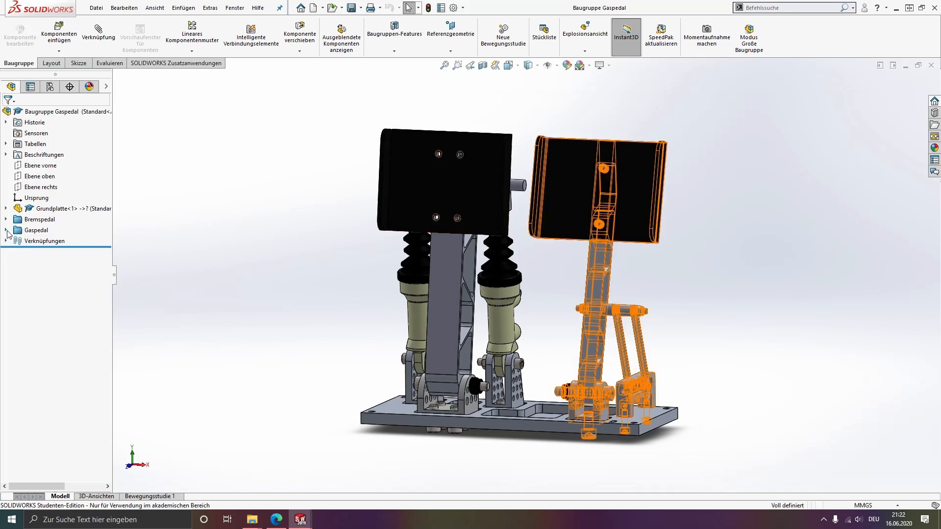
pyautogui.moveTo(31, 233); pyautogui.dragTo(19, 220)
pyautogui.click(18, 217)
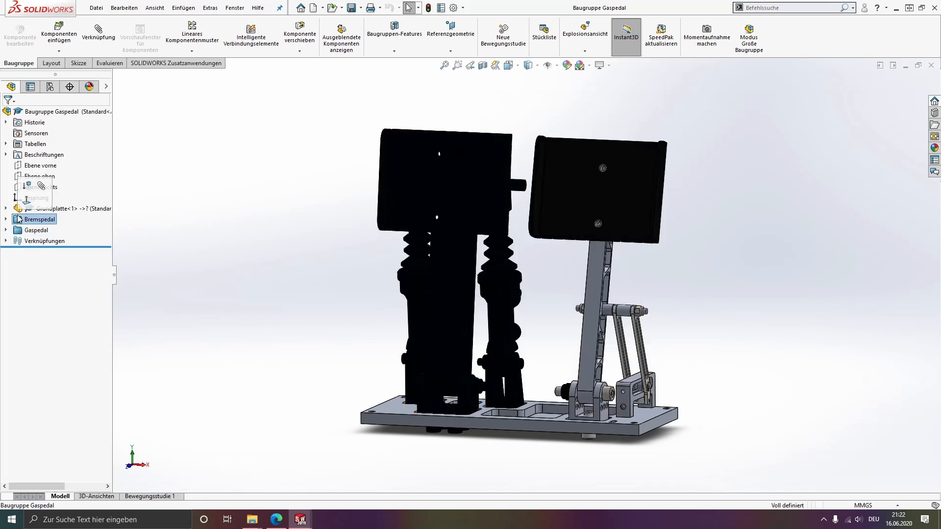
pyautogui.moveTo(391, 282); pyautogui.dragTo(369, 335, button='middle')
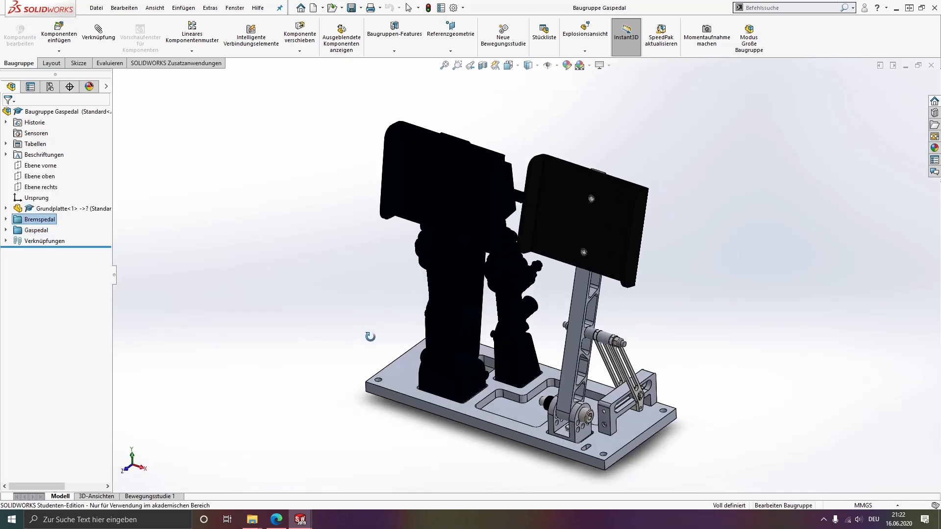
pyautogui.click(233, 262)
pyautogui.click(49, 219)
pyautogui.moveTo(456, 331); pyautogui.dragTo(482, 309, button='middle')
pyautogui.moveTo(333, 304); pyautogui.dragTo(326, 319, button='middle')
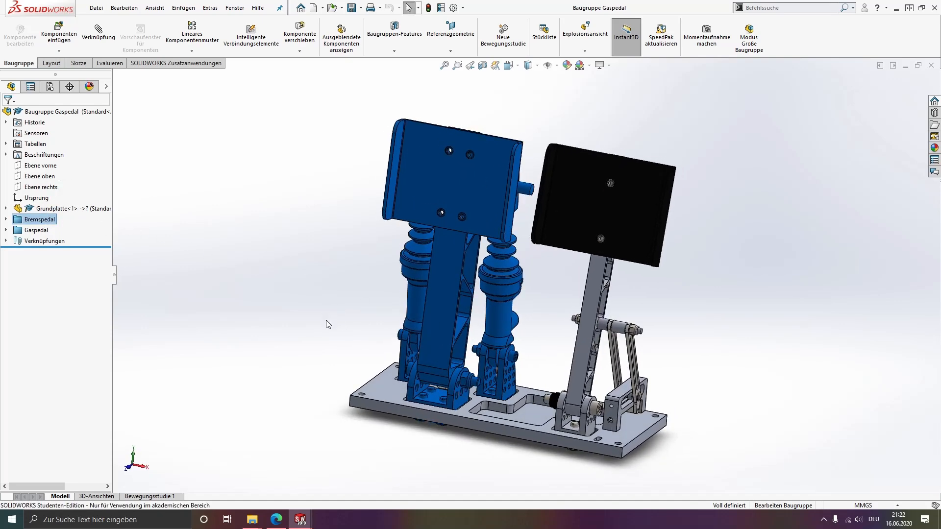
pyautogui.rightClick(23, 221)
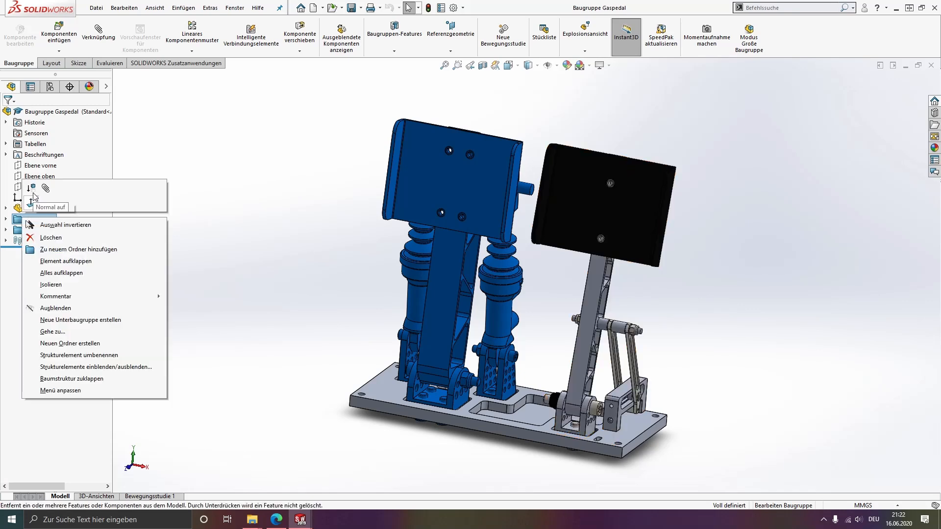
pyautogui.click(32, 189)
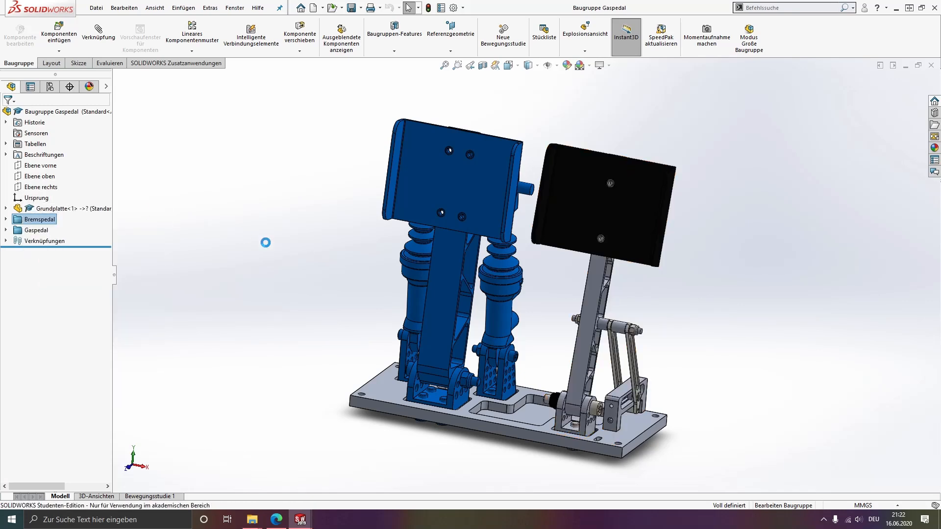
# - Show the bill of materials table Stückliste2 beside the pedal model in the assembly
pyautogui.moveTo(434, 276)
pyautogui.mouseDown(button='middle')
pyautogui.moveTo(472, 401)
pyautogui.moveTo(447, 282)
pyautogui.mouseUp(button='middle')
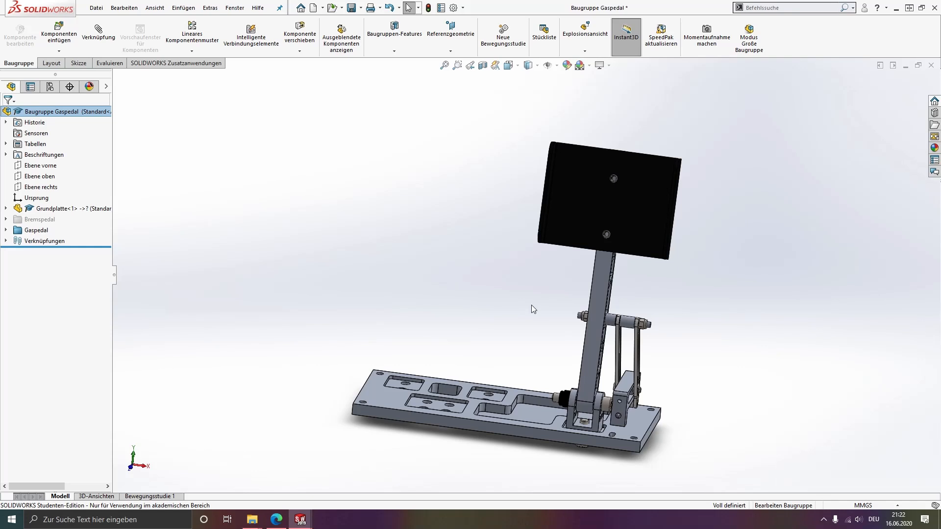
pyautogui.click(6, 144)
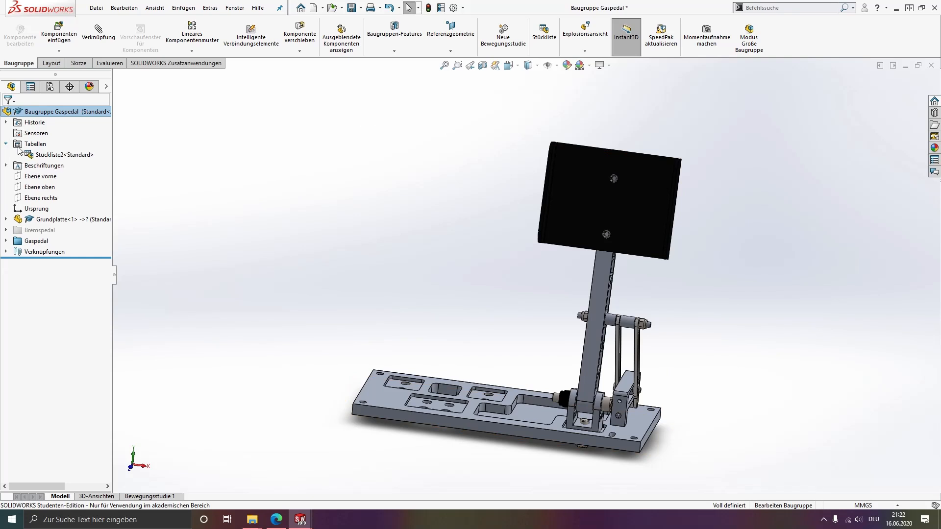
pyautogui.click(51, 156)
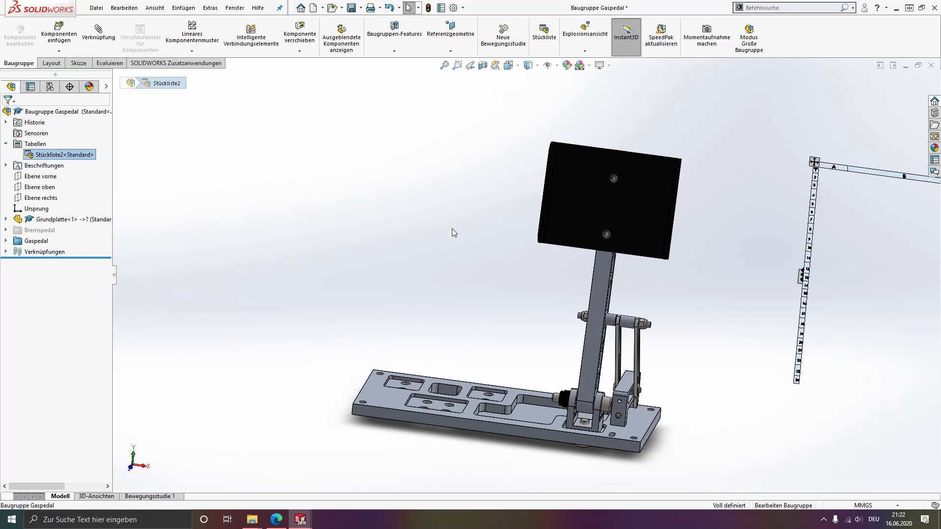
pyautogui.rightClick(60, 153)
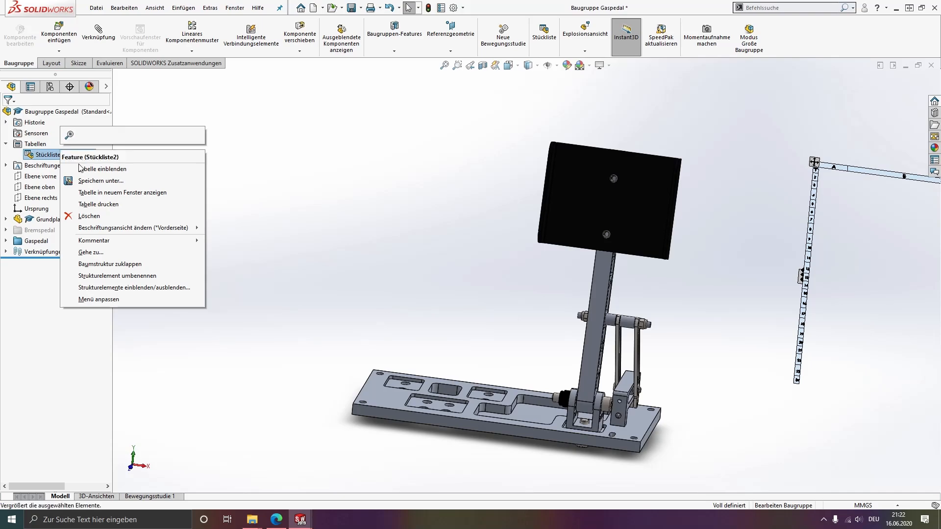
pyautogui.click(81, 168)
pyautogui.scroll(2, 746, 277)
pyautogui.scroll(-3, 747, 278)
pyautogui.moveTo(696, 296); pyautogui.dragTo(702, 248, button='middle')
pyautogui.click(702, 248)
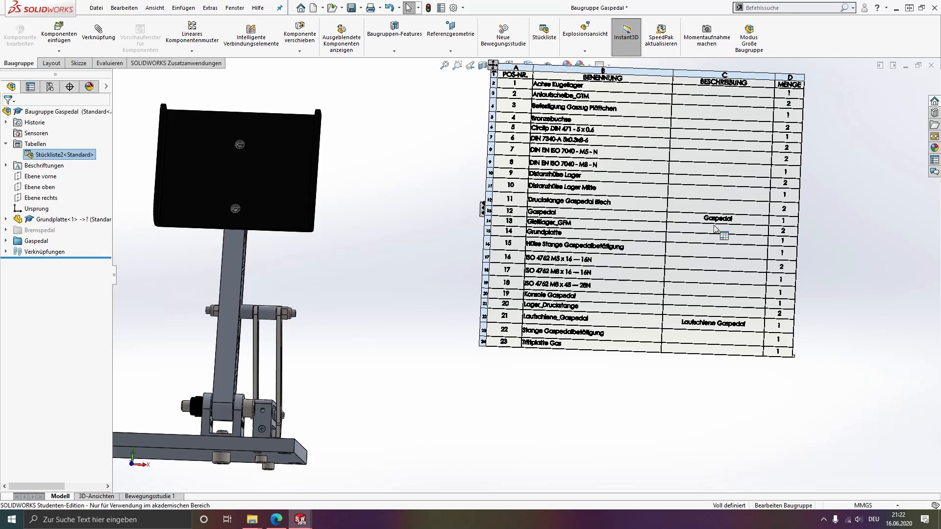
# - Hide the bill of materials table Stückliste2 in the assembly
pyautogui.scroll(2, 539, 209)
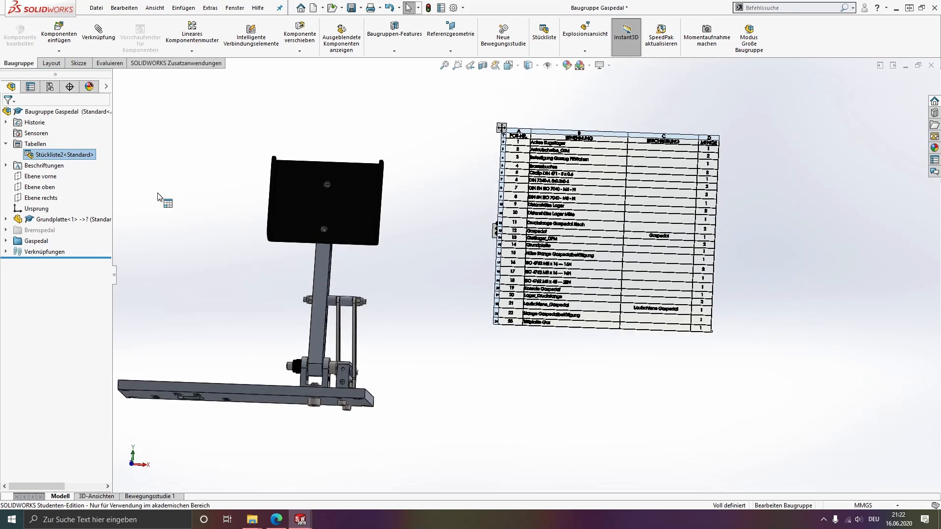
pyautogui.rightClick(36, 155)
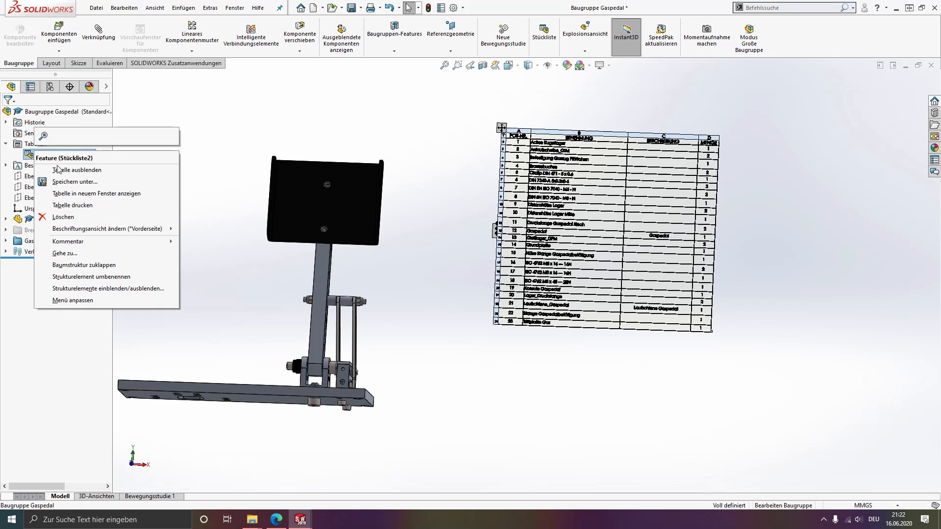
pyautogui.click(54, 169)
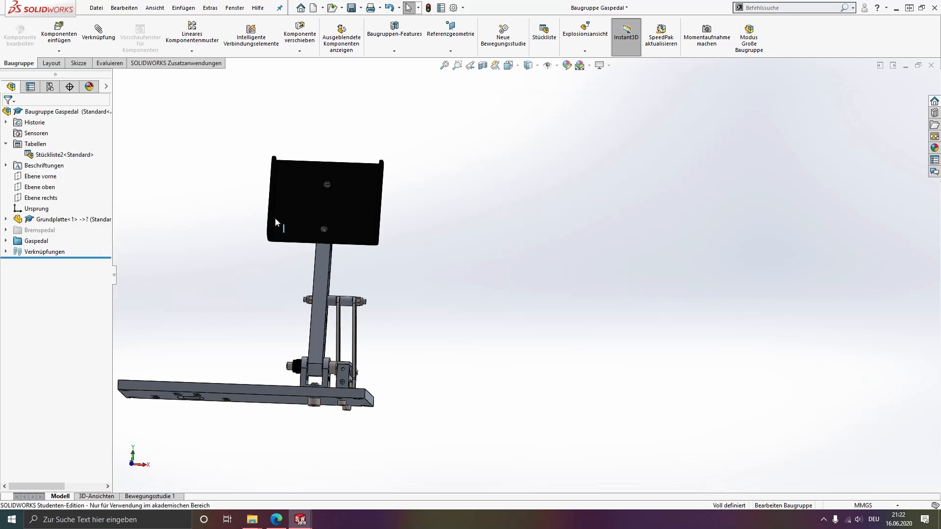
# - Examine the gas pedal's actuating rod, push rod plates and running rail from several angles
pyautogui.keyDown('ctrl'); pyautogui.moveTo(310, 249); pyautogui.dragTo(519, 272, button='middle'); pyautogui.keyUp('ctrl')
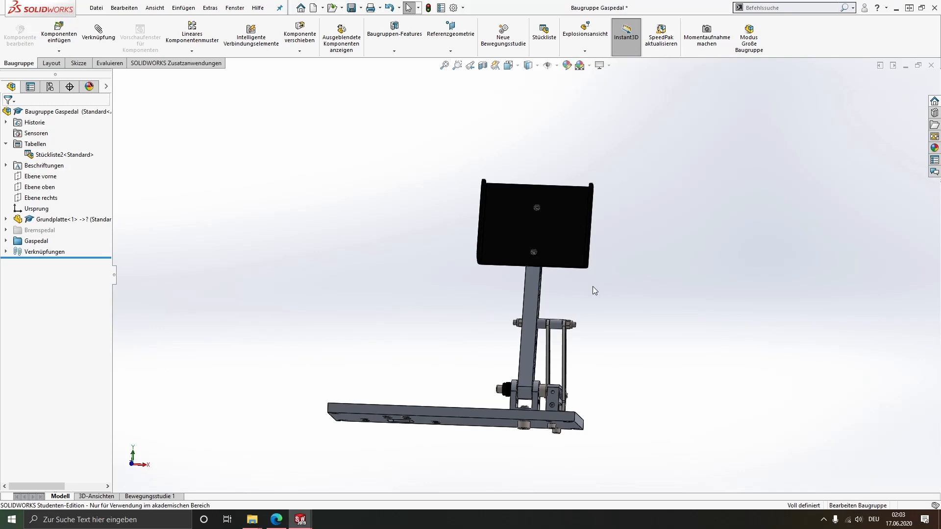
pyautogui.scroll(-4, 575, 338)
pyautogui.scroll(1, 533, 302)
pyautogui.moveTo(534, 302); pyautogui.dragTo(535, 365, button='middle')
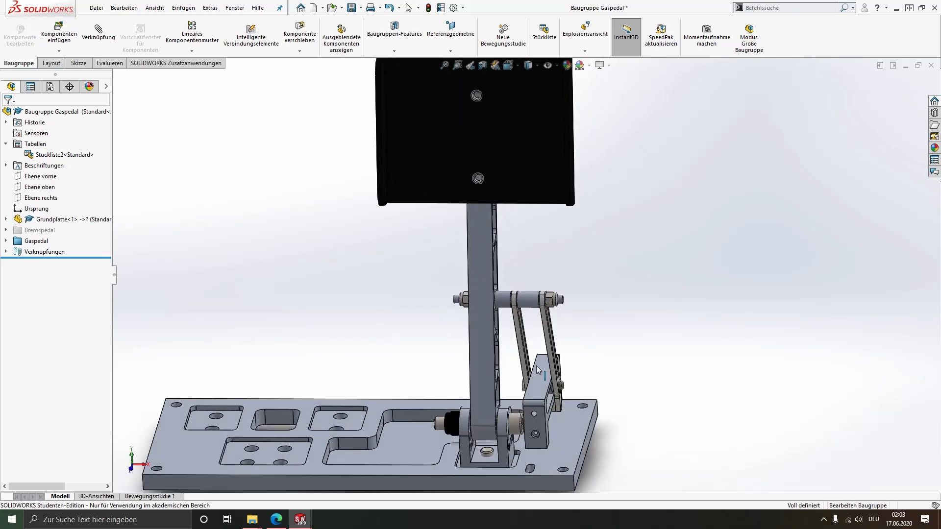
pyautogui.scroll(-4, 539, 307)
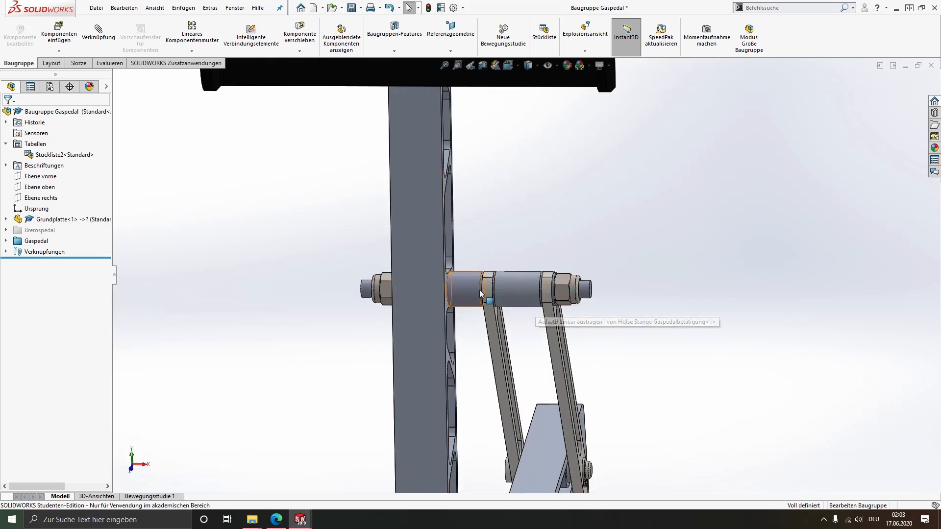
pyautogui.scroll(2, 537, 308)
pyautogui.scroll(3, 540, 323)
pyautogui.scroll(2, 560, 378)
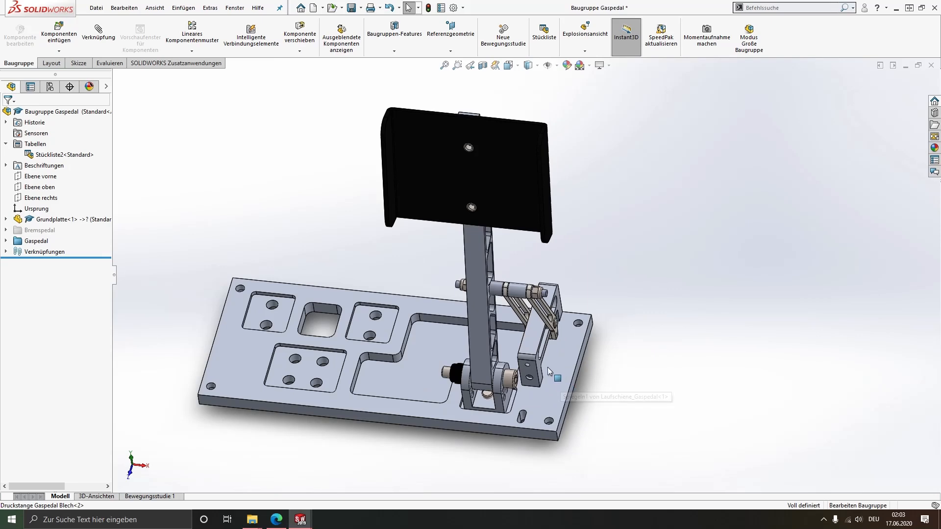
pyautogui.scroll(-2, 550, 371)
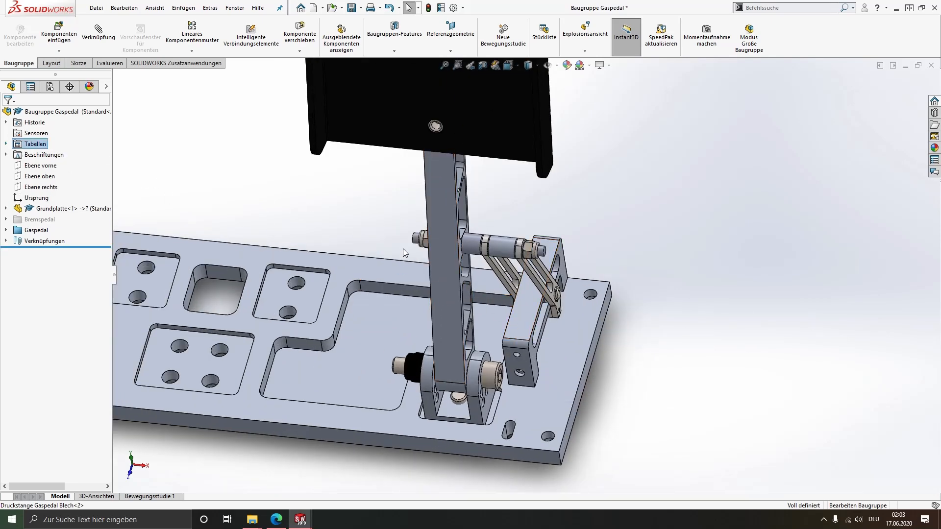
pyautogui.scroll(5, 357, 236)
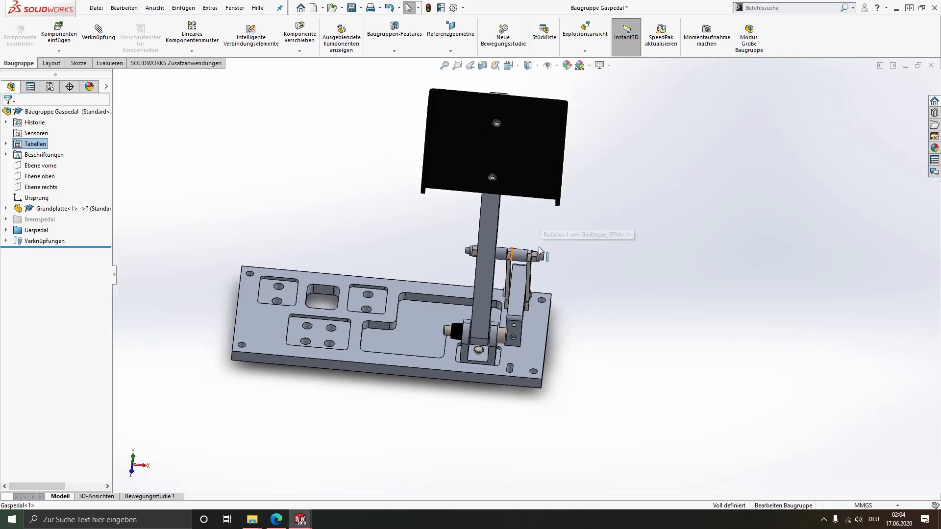
pyautogui.scroll(-3, 540, 244)
pyautogui.scroll(-3, 529, 255)
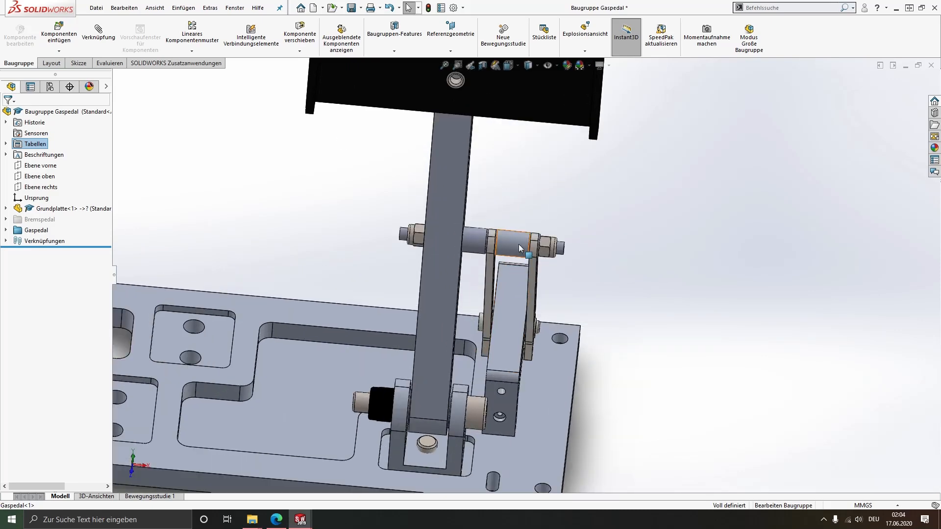
pyautogui.moveTo(528, 271); pyautogui.dragTo(534, 210, button='middle')
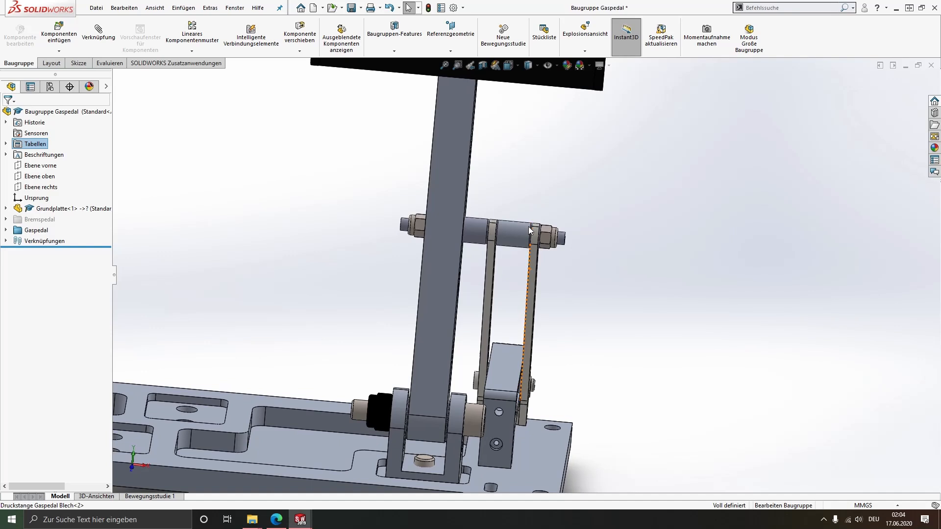
# - Start an exploded view and move the M5 nut on the push rod side about 82 mm outward along X
pyautogui.click(583, 34)
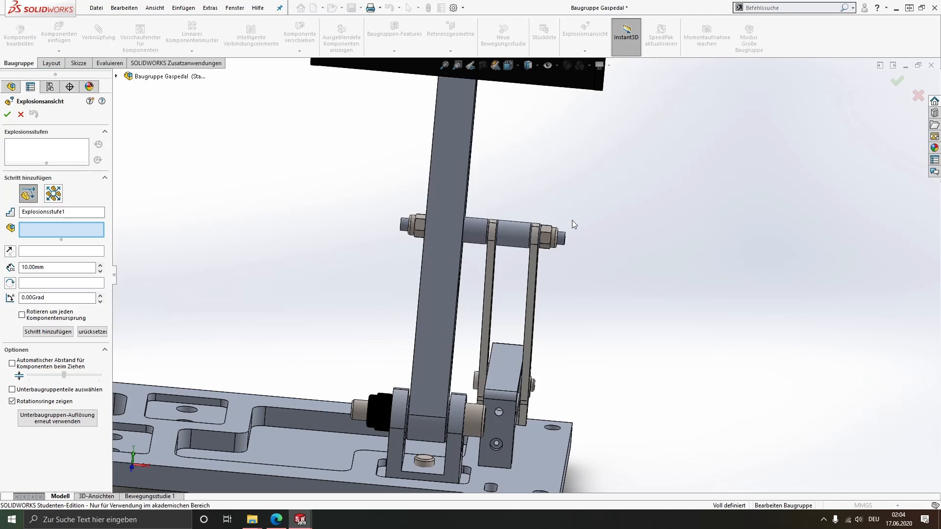
pyautogui.scroll(2, 563, 283)
pyautogui.scroll(-1, 563, 290)
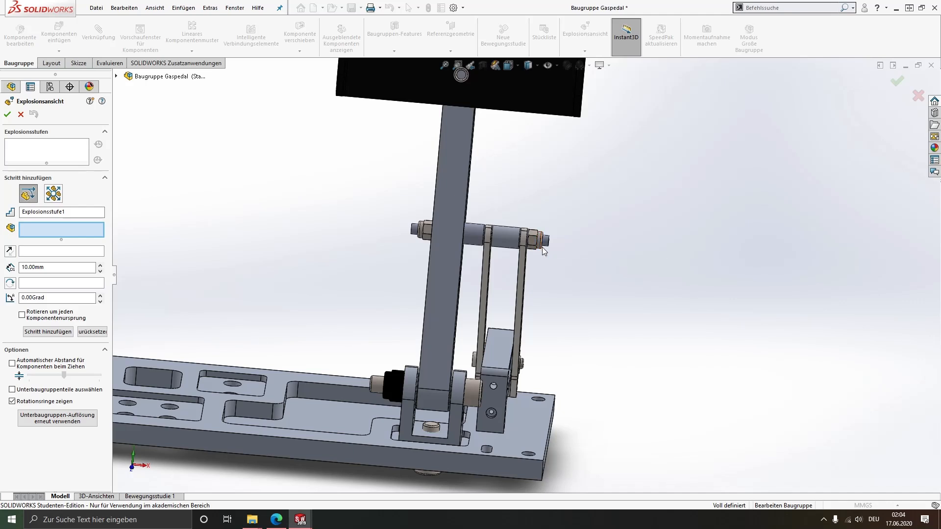
pyautogui.moveTo(557, 299); pyautogui.dragTo(534, 278, button='middle')
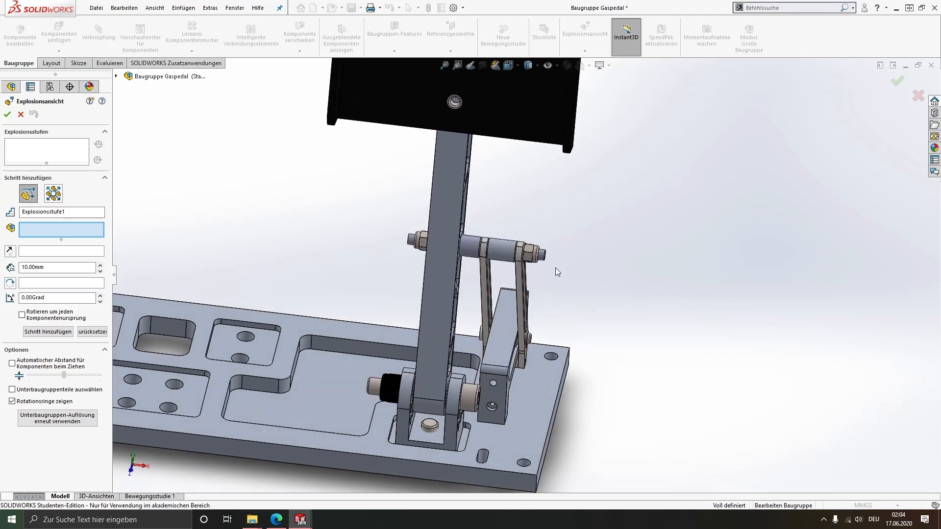
pyautogui.click(530, 258)
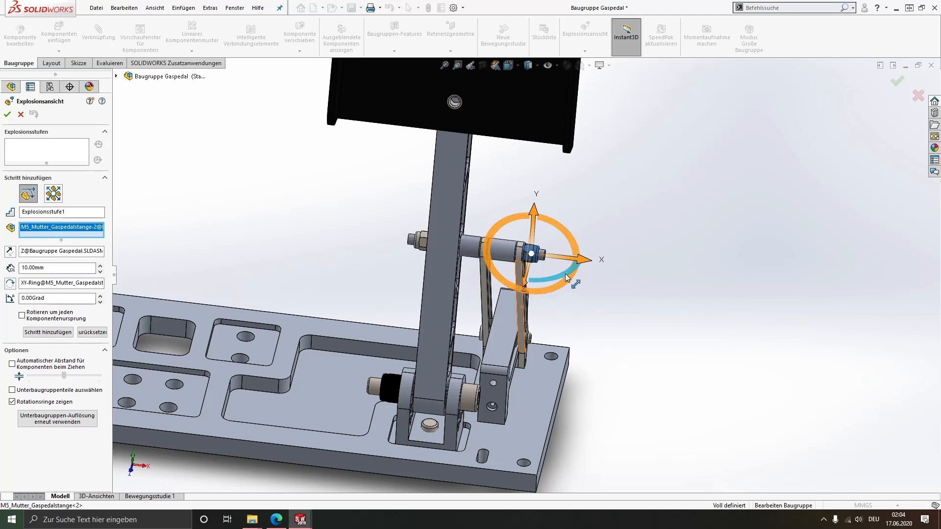
pyautogui.moveTo(563, 259); pyautogui.dragTo(734, 281)
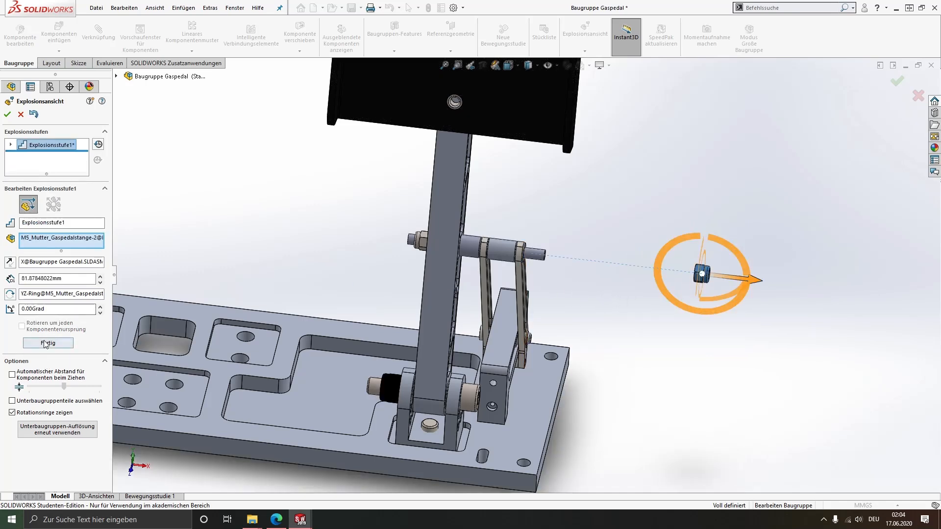
pyautogui.click(48, 343)
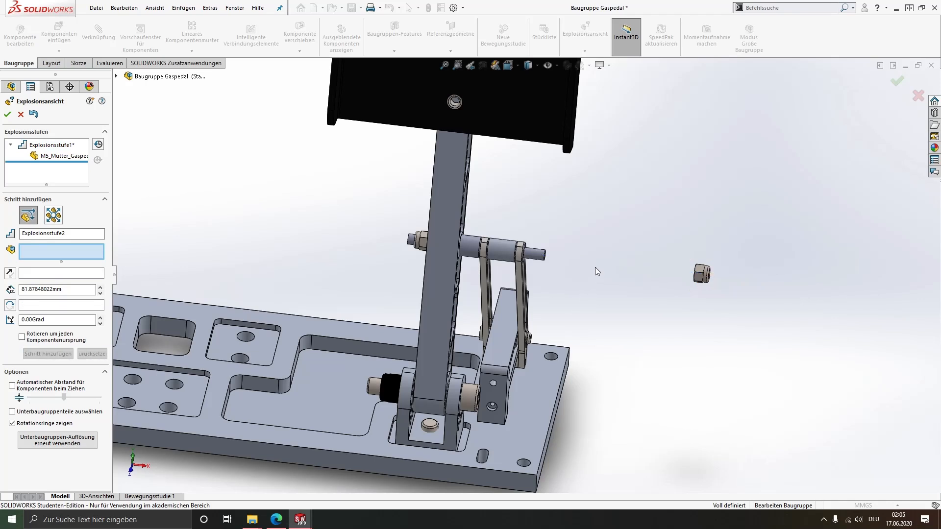
# - Add an explode step moving the outer thrust washer Anlaufscheibe_GTM about 73 mm outward along X
pyautogui.scroll(-2, 603, 272)
pyautogui.scroll(-2, 539, 255)
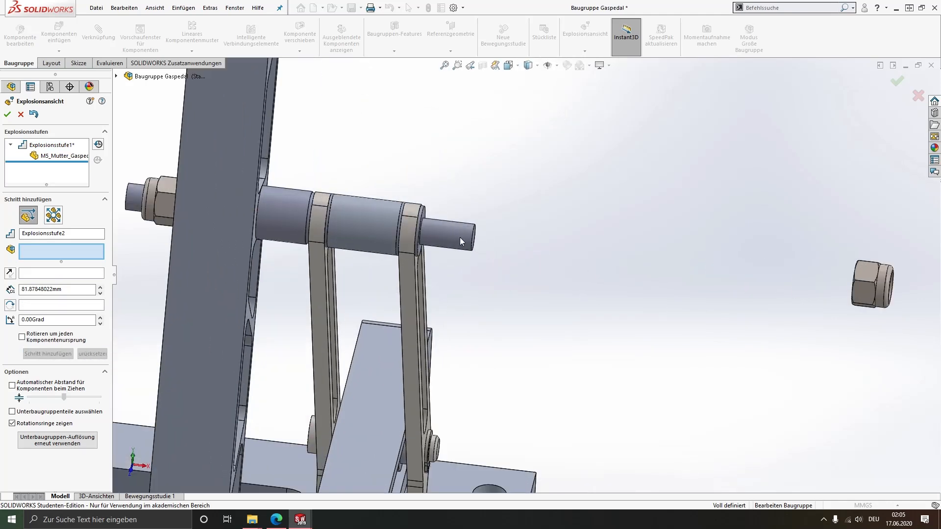
pyautogui.click(425, 212)
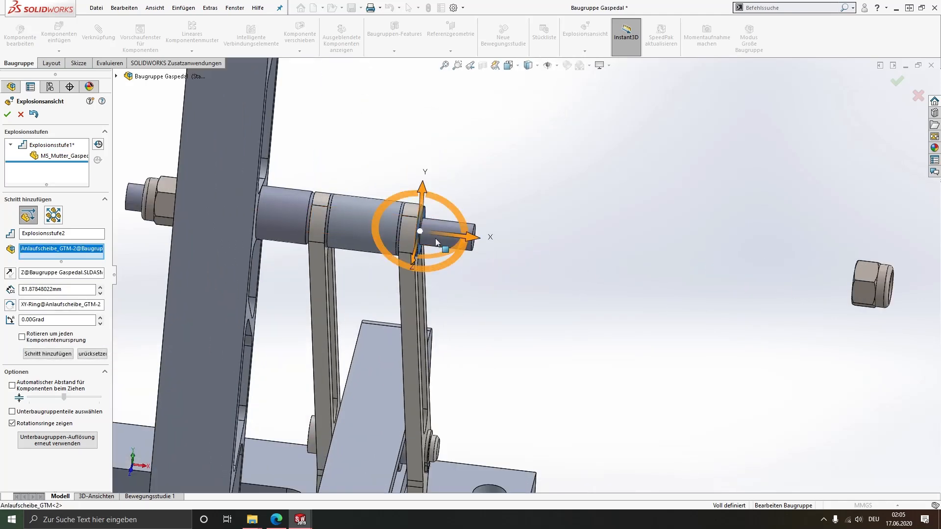
pyautogui.moveTo(447, 237); pyautogui.dragTo(838, 281)
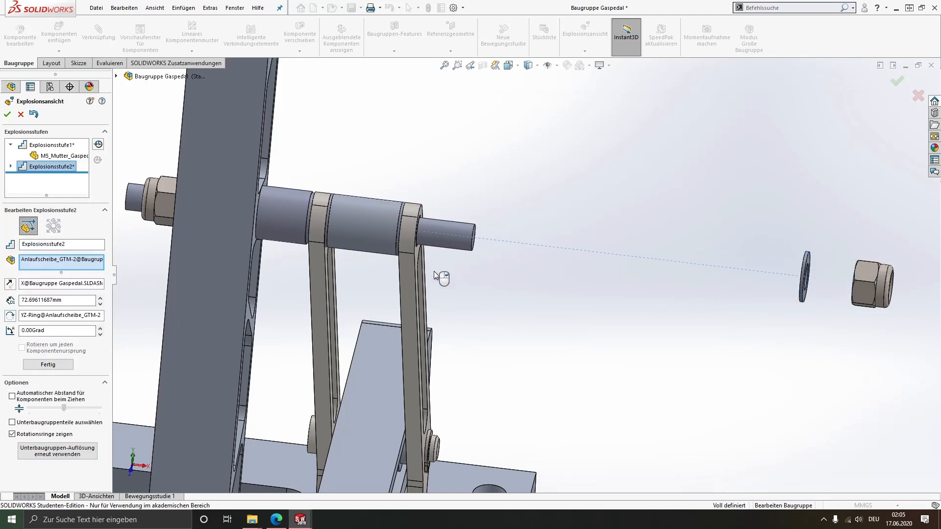
pyautogui.click(48, 364)
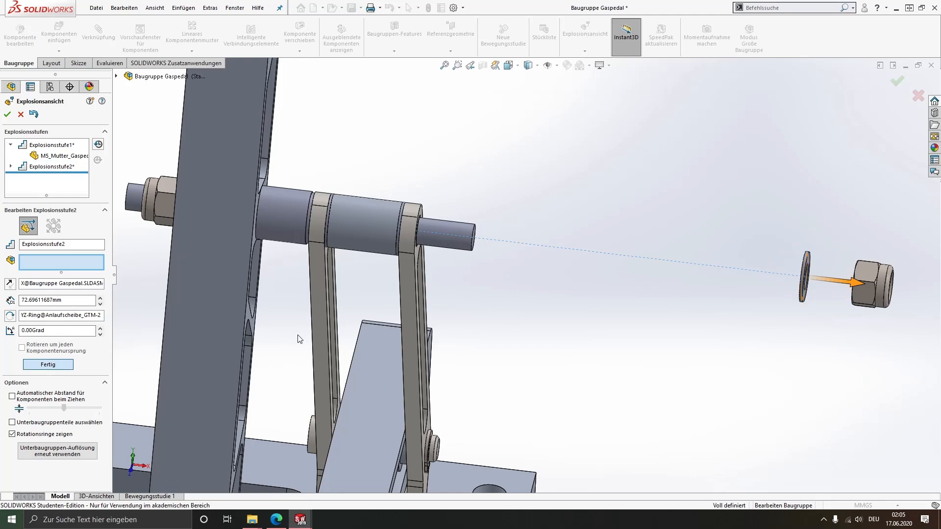
# - Explode the outer Druckstange Gaspedal Blech about 64 mm and its flanged bearing Gleitlager_GFM about 57 mm outward along X
pyautogui.click(407, 265)
pyautogui.moveTo(453, 368); pyautogui.dragTo(802, 382)
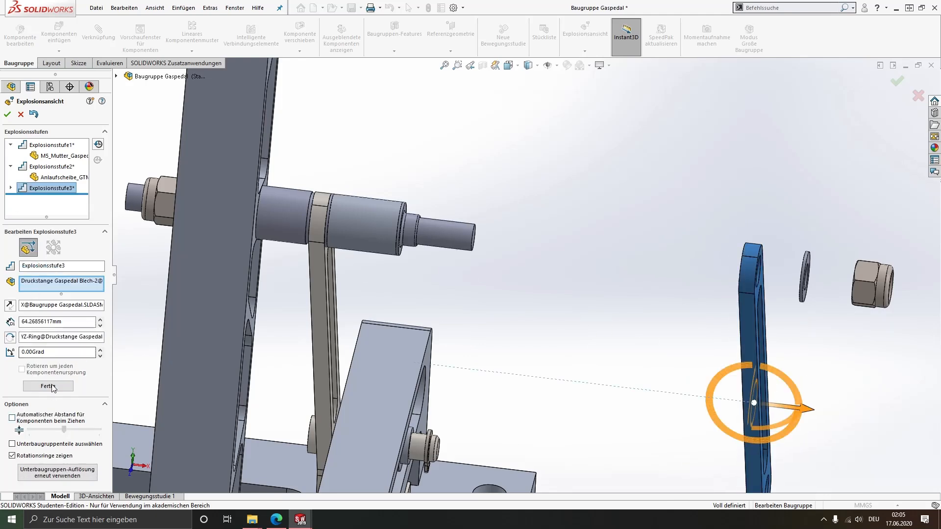
pyautogui.click(54, 386)
pyautogui.click(410, 238)
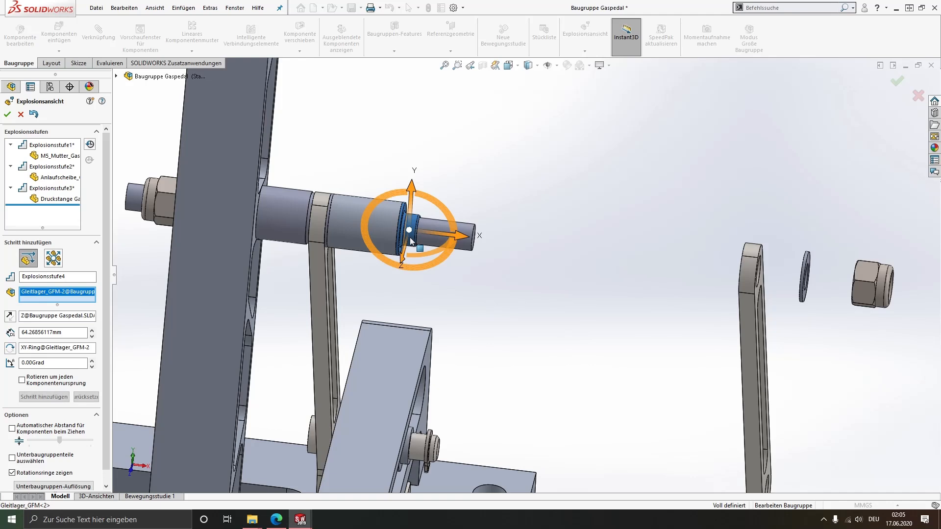
pyautogui.moveTo(439, 233); pyautogui.dragTo(742, 280)
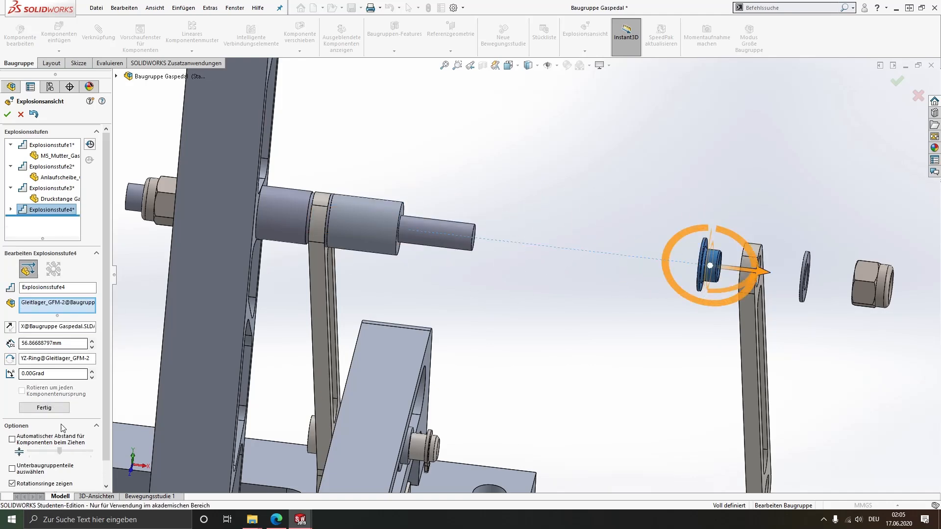
pyautogui.click(57, 407)
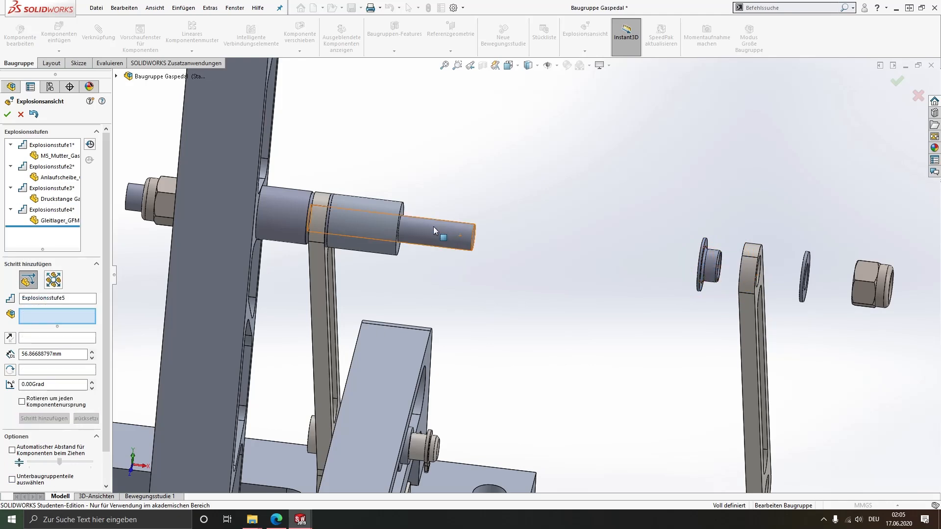
# - Explode the spacer sleeve between the push rod plates about 50 mm and the inner Gleitlager_GFM bearing about 43 mm outward along X
pyautogui.moveTo(358, 230); pyautogui.dragTo(521, 273)
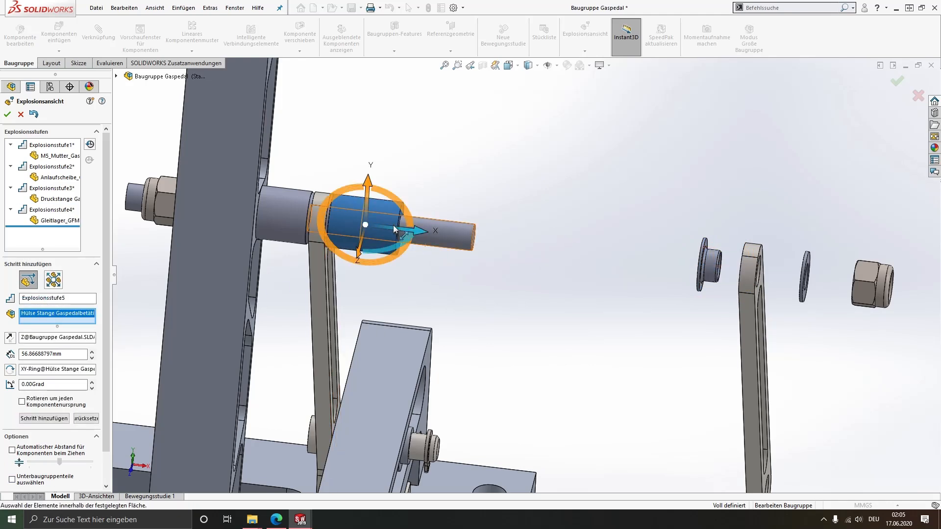
pyautogui.moveTo(395, 229); pyautogui.dragTo(661, 260)
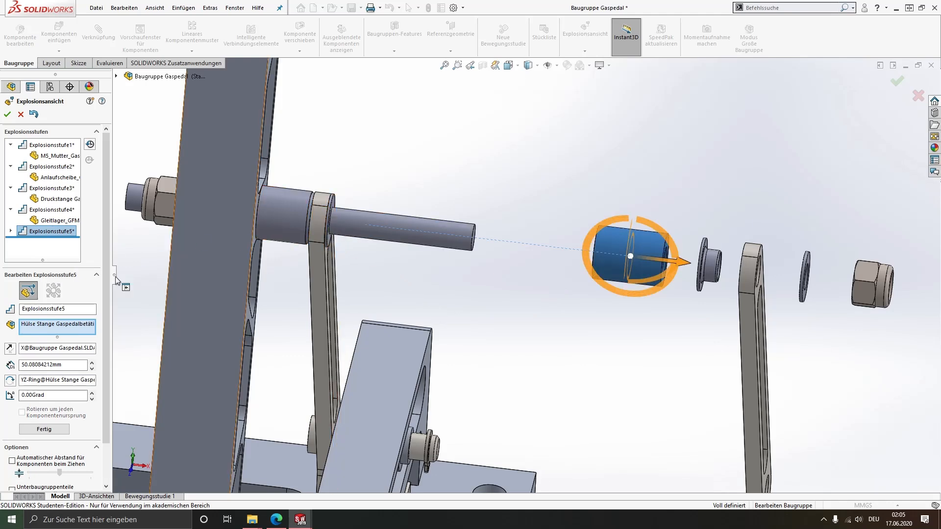
pyautogui.click(38, 426)
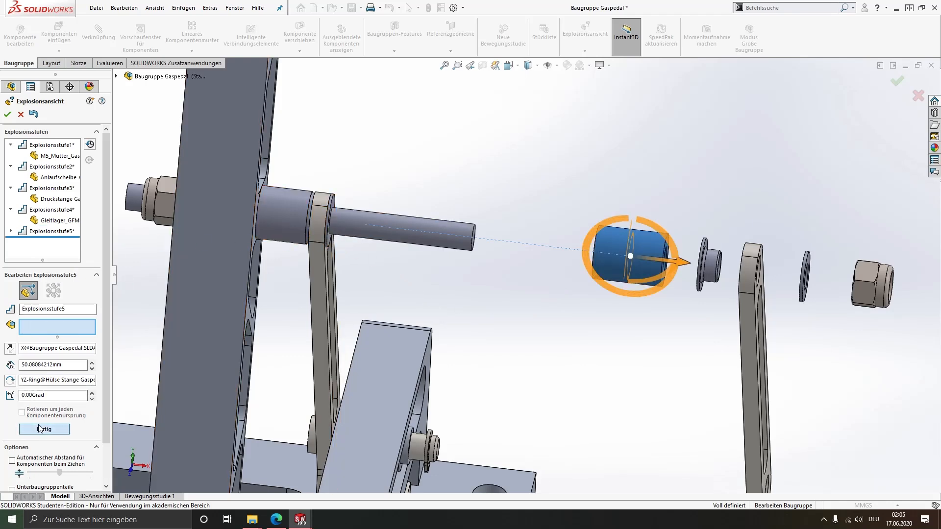
pyautogui.click(329, 239)
pyautogui.moveTo(363, 228); pyautogui.dragTo(574, 251)
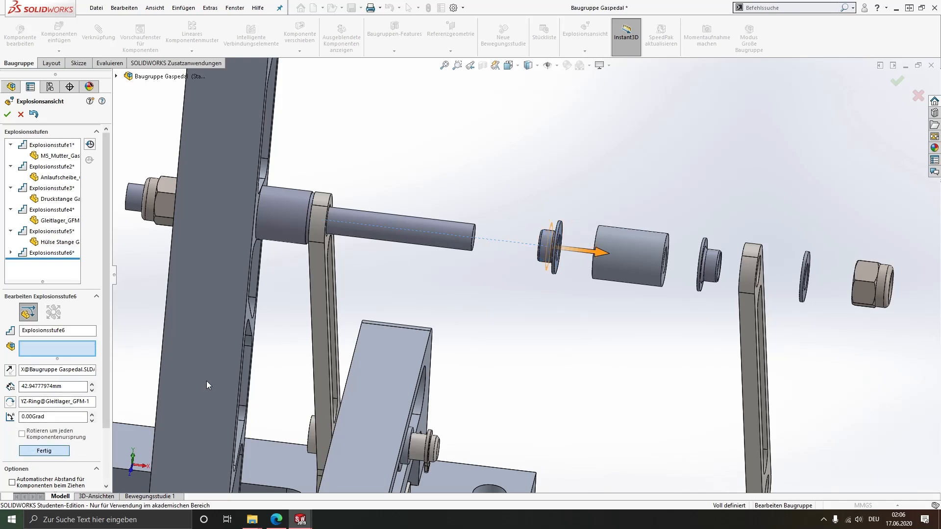
# - Explode the inner Druckstange Gaspedal Blech about 35 mm and the inner Anlaufscheibe_GTM washer about 32 mm outward along X
pyautogui.click(320, 243)
pyautogui.moveTo(354, 360); pyautogui.dragTo(541, 367)
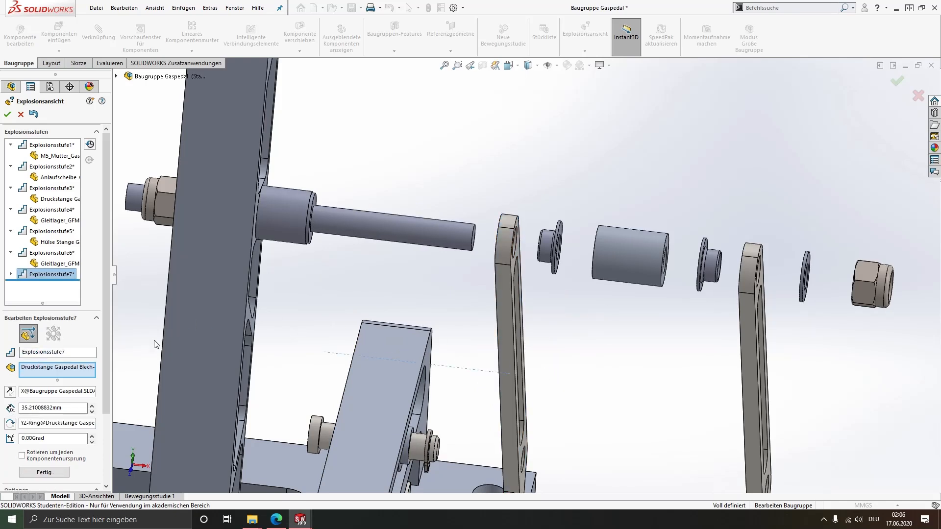
pyautogui.click(44, 472)
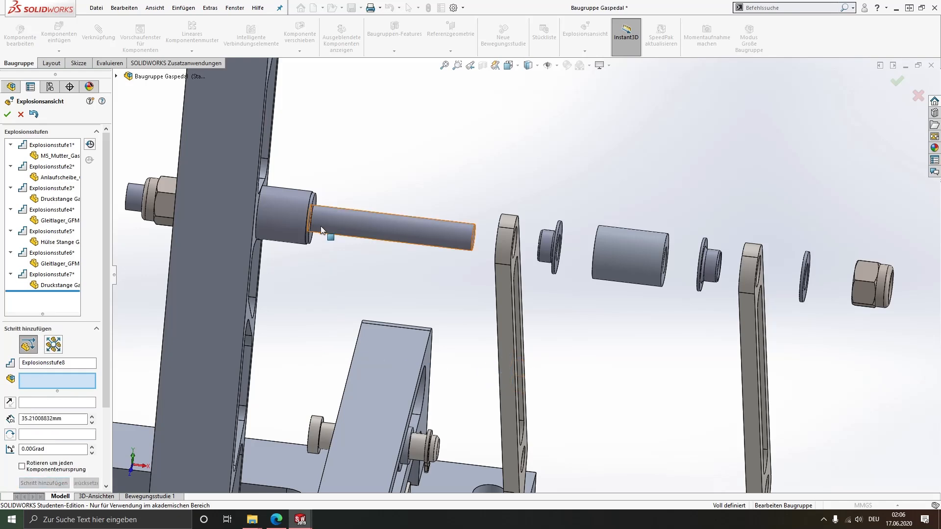
pyautogui.click(309, 238)
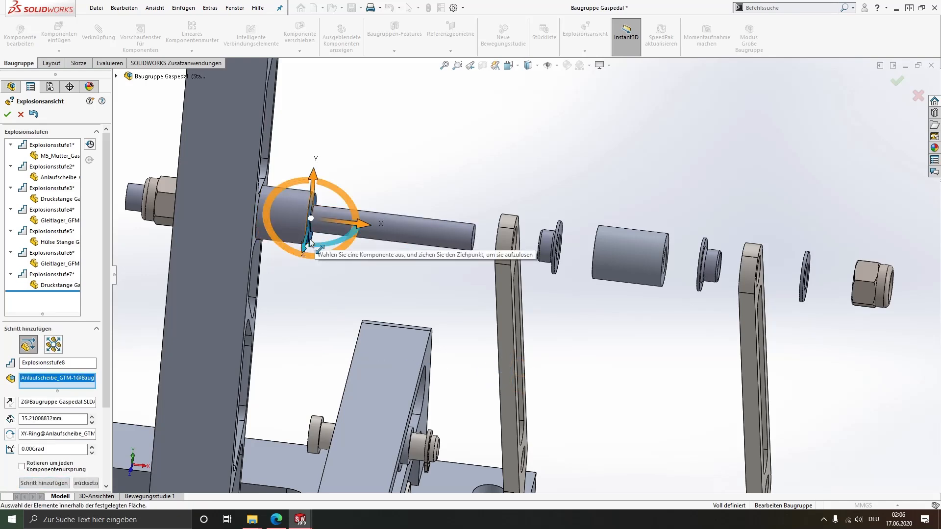
pyautogui.moveTo(349, 229); pyautogui.dragTo(520, 251)
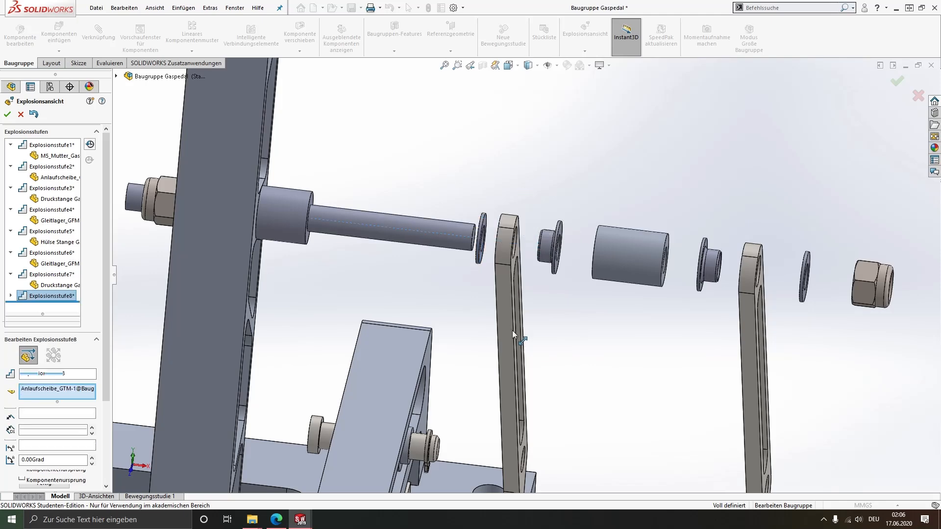
pyautogui.scroll(4, 512, 332)
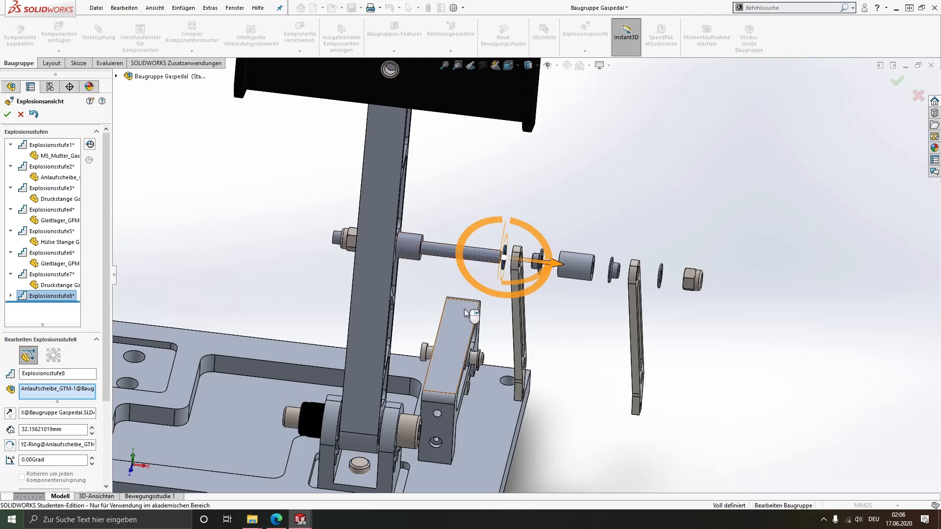
pyautogui.scroll(2, 534, 399)
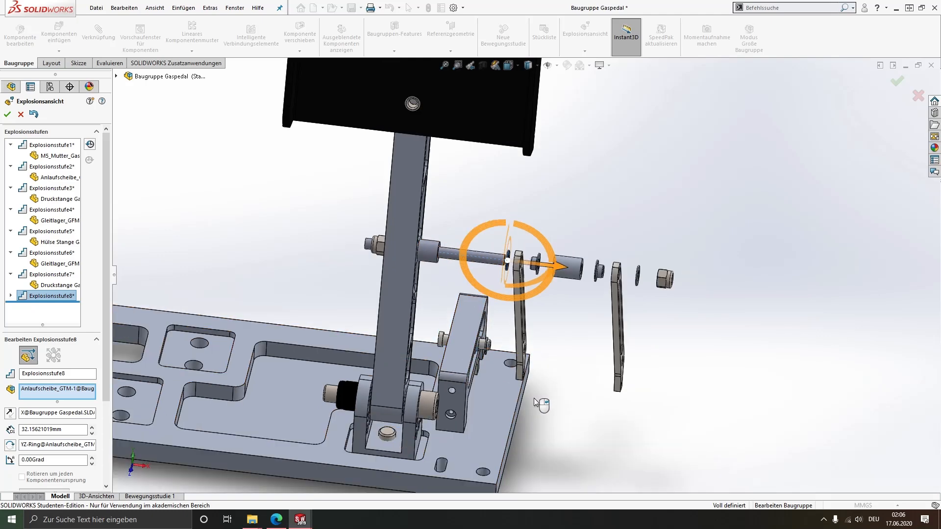
# - Explode the retaining ring Sicherungsring_5x0.6 on the ball bearing axle about 72 mm outward along X
pyautogui.moveTo(110, 386); pyautogui.dragTo(111, 463)
pyautogui.click(43, 396)
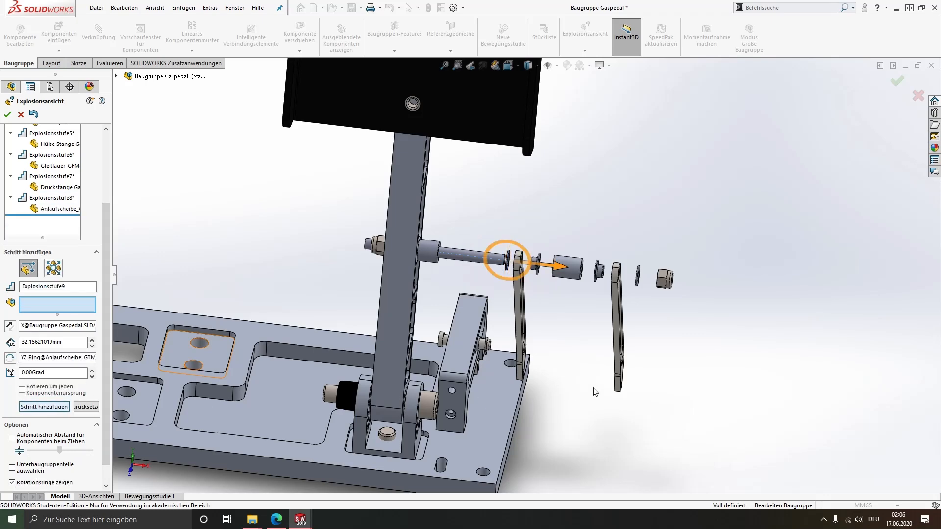
pyautogui.scroll(-3, 609, 392)
pyautogui.scroll(-5, 394, 308)
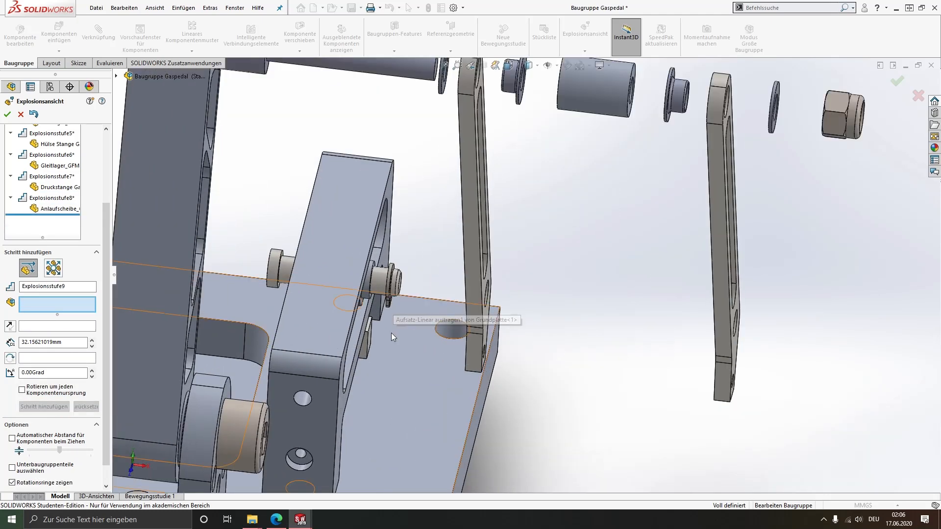
pyautogui.moveTo(378, 299); pyautogui.dragTo(330, 274, button='middle')
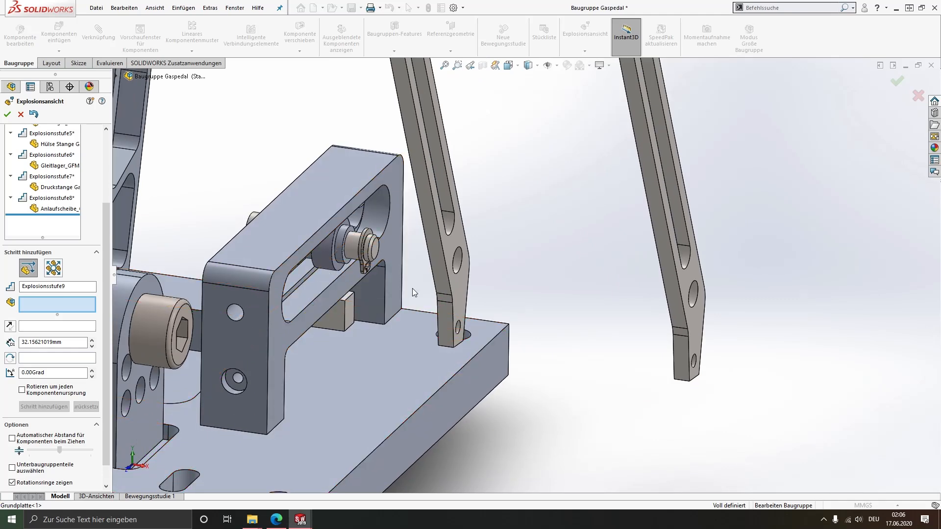
pyautogui.click(365, 267)
pyautogui.moveTo(402, 263); pyautogui.dragTo(778, 314)
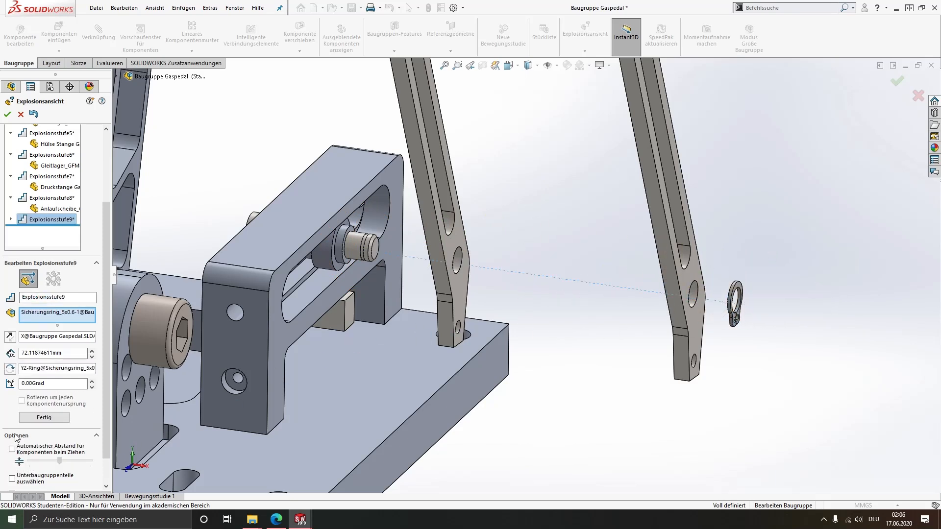
pyautogui.click(44, 417)
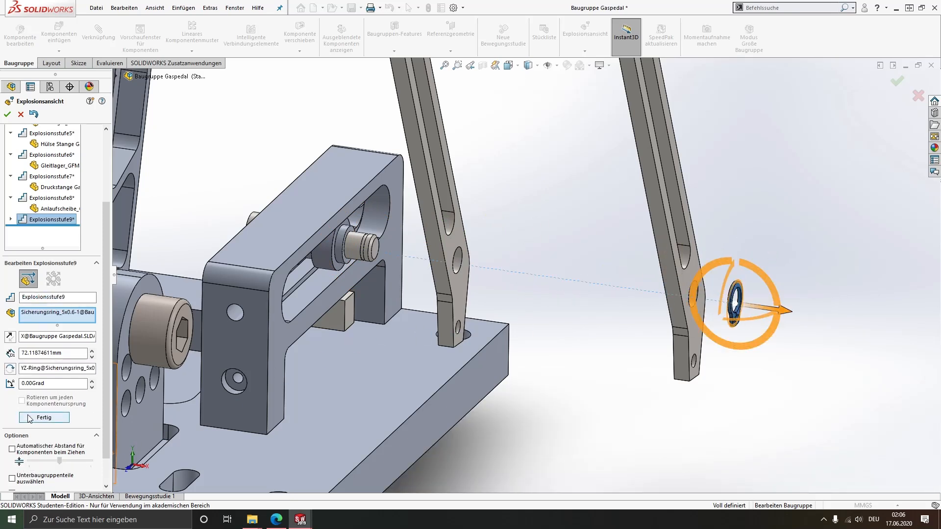
# - Explode the outer Distanzhülse Lager about 61 mm and the outer Lager_Druckstange bearing about 58 mm outward along X
pyautogui.click(342, 240)
pyautogui.moveTo(379, 254); pyautogui.dragTo(691, 298)
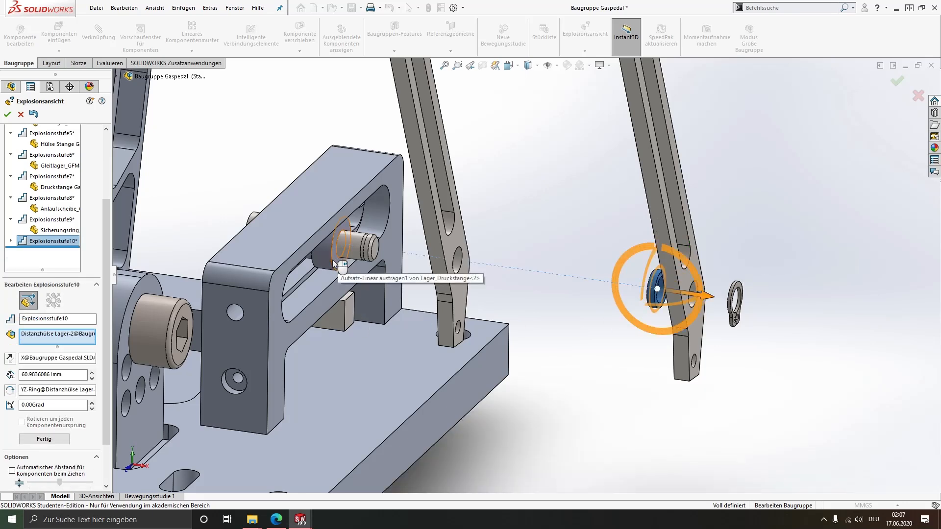
pyautogui.click(58, 441)
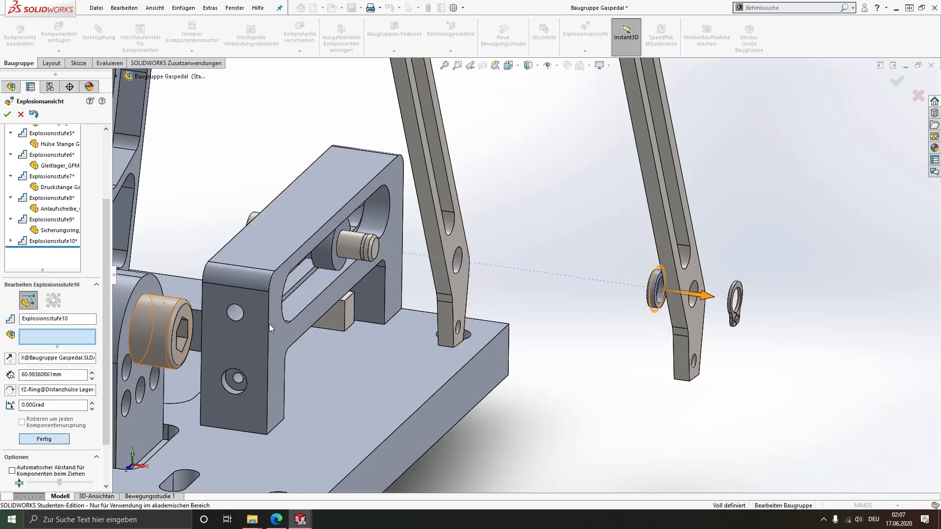
pyautogui.click(342, 267)
pyautogui.moveTo(371, 251); pyautogui.dragTo(675, 307)
pyautogui.click(44, 471)
# - Explode the middle spacer Distanzhülse Lager Mitte about 53 mm and the inner Lager_Druckstange bearing about 49 mm outward along X
pyautogui.click(314, 259)
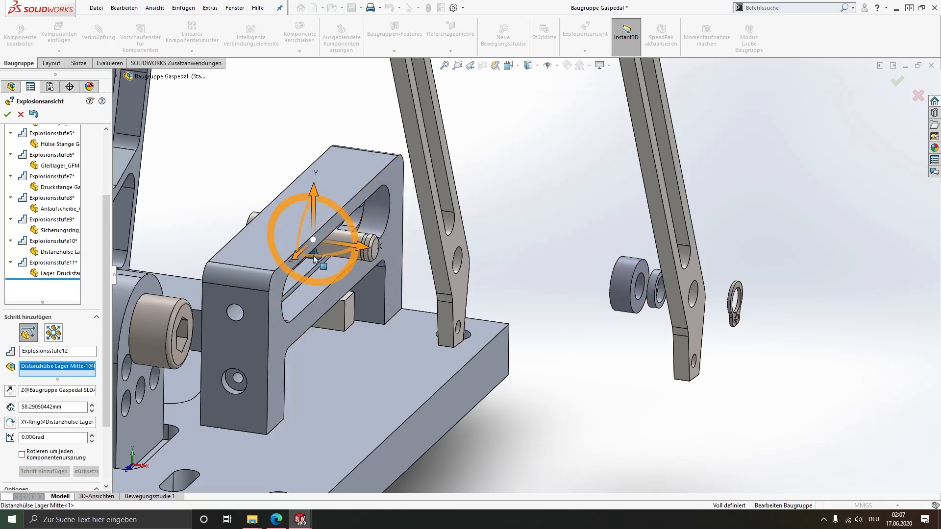
pyautogui.moveTo(354, 247); pyautogui.dragTo(630, 292)
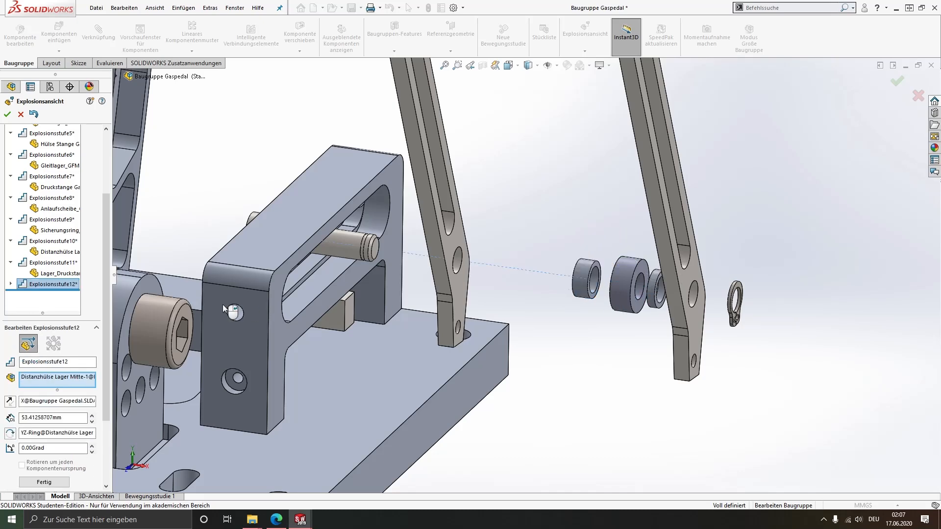
pyautogui.click(47, 485)
pyautogui.moveTo(414, 321); pyautogui.dragTo(398, 269, button='middle')
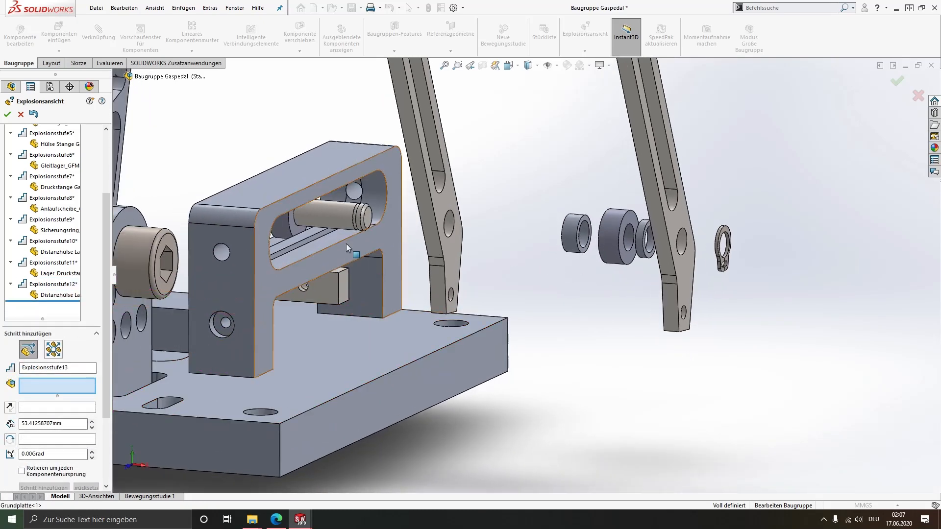
pyautogui.click(286, 225)
pyautogui.moveTo(313, 213); pyautogui.dragTo(538, 244)
pyautogui.moveTo(279, 241); pyautogui.dragTo(267, 244, button='middle')
pyautogui.click(44, 488)
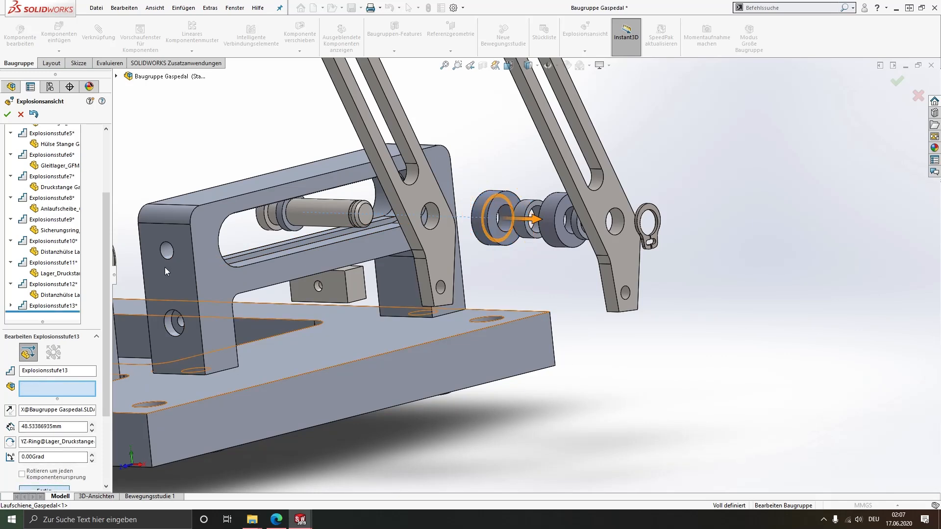
# - Explode the inner Distanzhülse Lager spacer about 42 mm outward along X
pyautogui.click(296, 224)
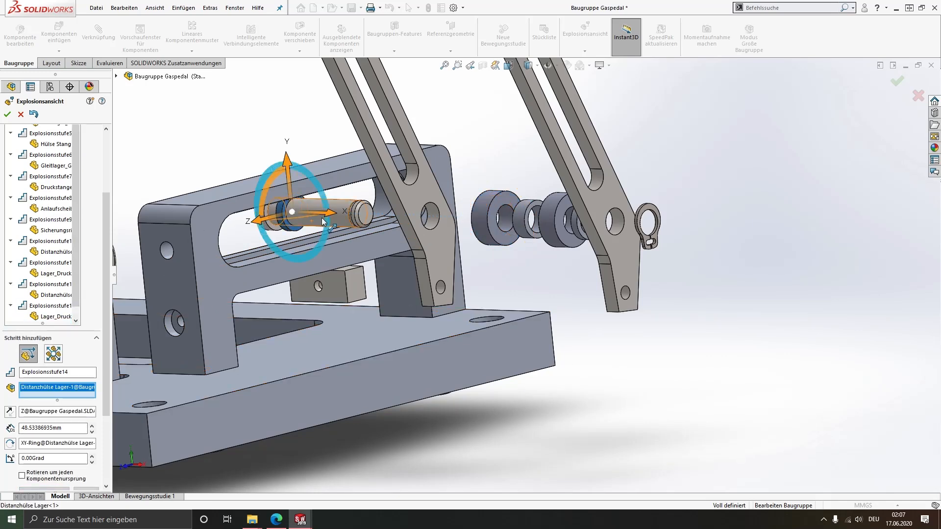
pyautogui.moveTo(317, 216); pyautogui.dragTo(478, 242)
pyautogui.moveTo(434, 265)
pyautogui.mouseDown(button='middle')
pyautogui.moveTo(430, 257)
pyautogui.moveTo(454, 303)
pyautogui.moveTo(423, 261)
pyautogui.mouseUp(button='middle')
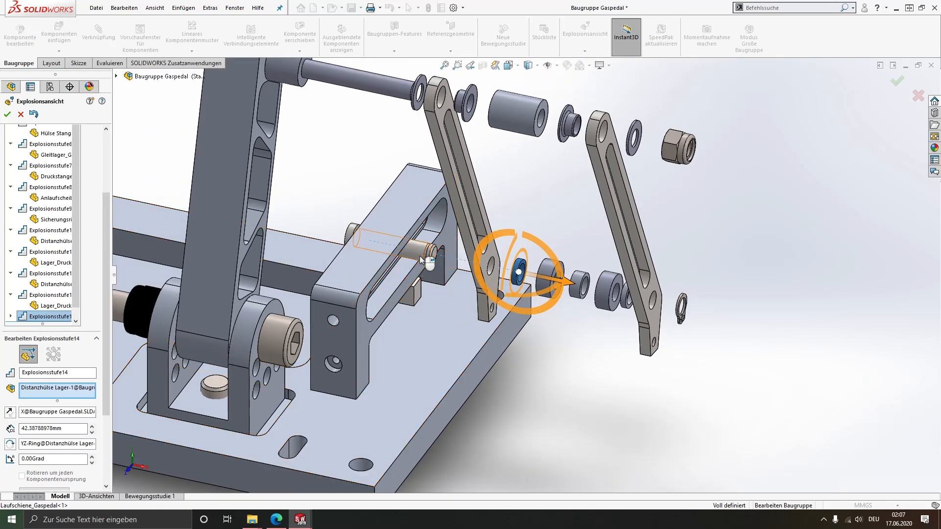
pyautogui.click(60, 490)
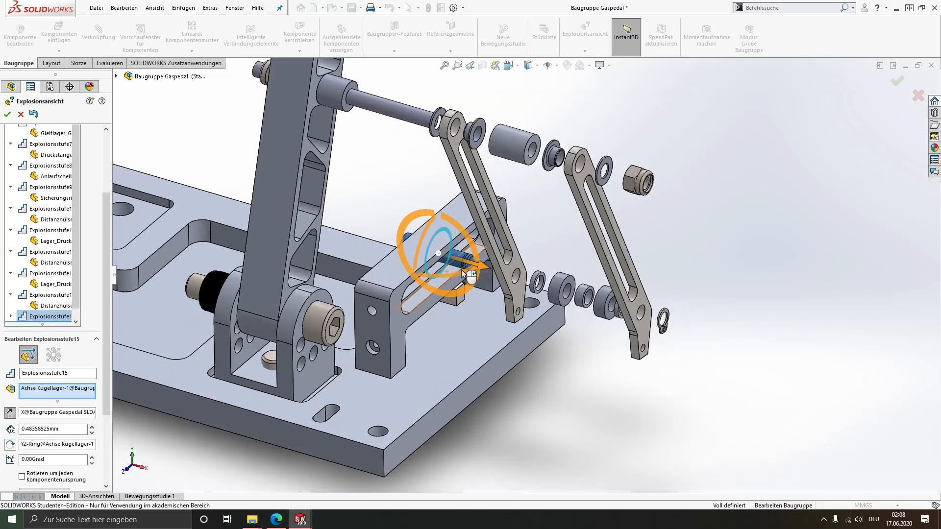
# - Explode the axle Achse Kugellager about 11 mm outward along X and complete the explode step
pyautogui.scroll(-2, 436, 272)
pyautogui.moveTo(469, 260); pyautogui.dragTo(516, 278)
pyautogui.moveTo(523, 285); pyautogui.dragTo(522, 285)
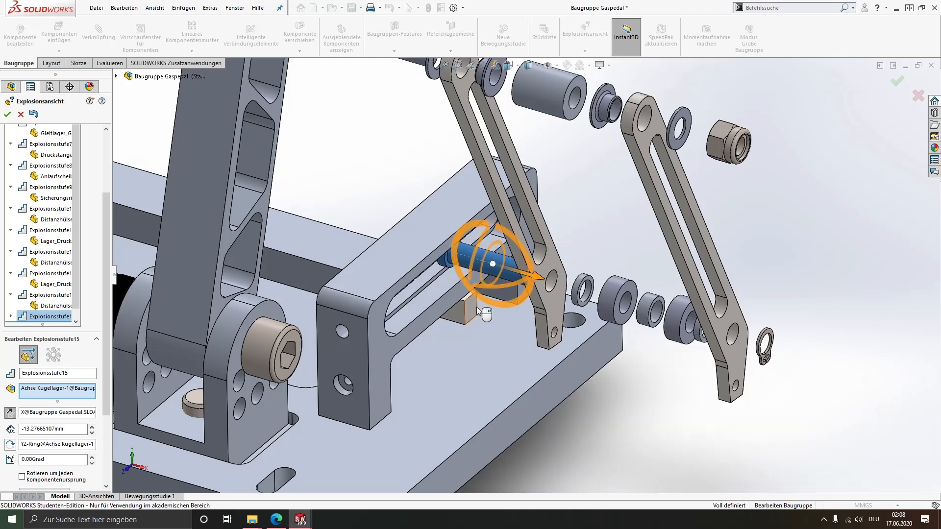
pyautogui.moveTo(525, 318)
pyautogui.mouseDown(button='middle')
pyautogui.moveTo(552, 297)
pyautogui.moveTo(535, 309)
pyautogui.mouseUp(button='middle')
pyautogui.moveTo(543, 274); pyautogui.dragTo(534, 272)
pyautogui.moveTo(600, 349)
pyautogui.mouseDown(button='middle')
pyautogui.moveTo(601, 333)
pyautogui.moveTo(611, 345)
pyautogui.moveTo(602, 352)
pyautogui.mouseUp(button='middle')
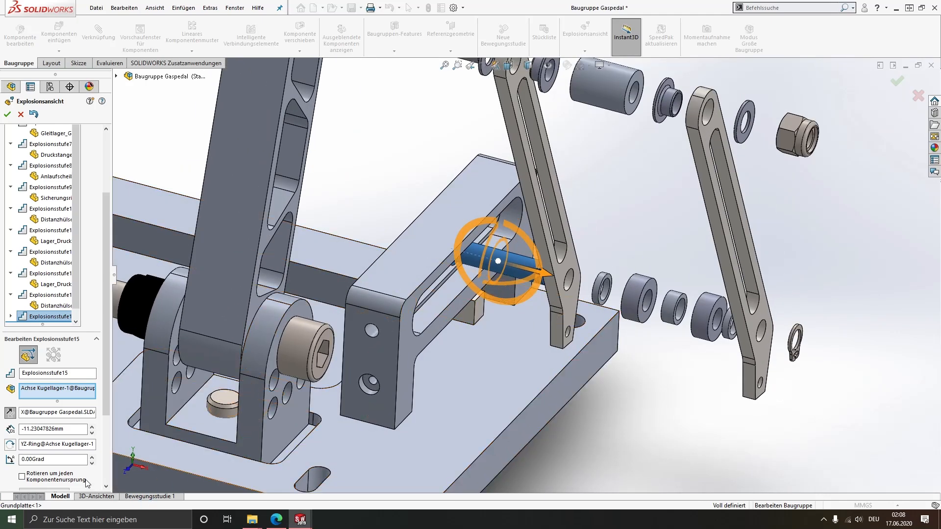
pyautogui.moveTo(110, 392); pyautogui.dragTo(113, 448)
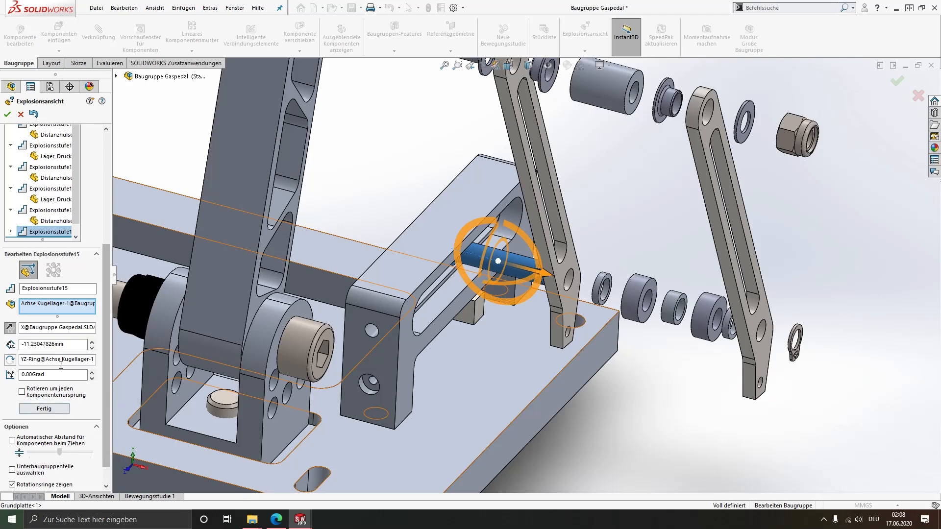
pyautogui.click(63, 408)
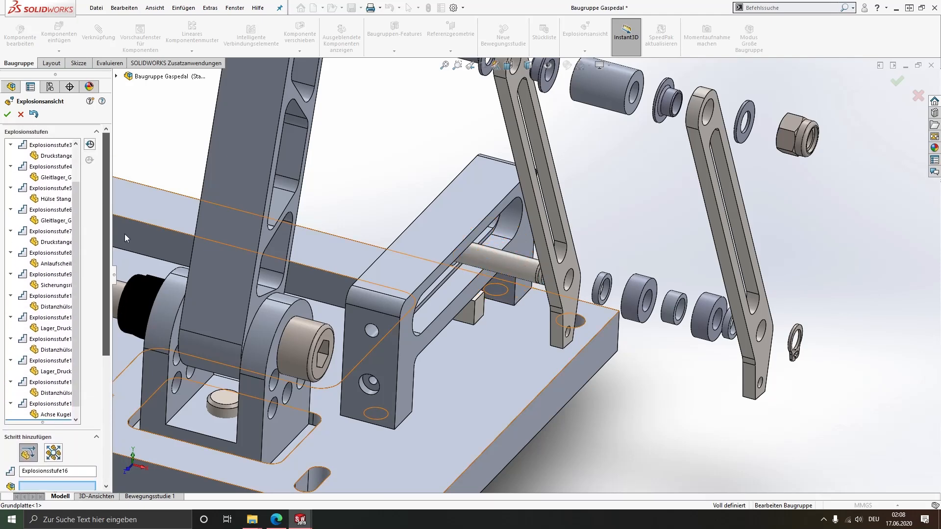
# - Accept the exploded view of the gas pedal assembly and inspect the separated linkage parts
pyautogui.scroll(5, 459, 265)
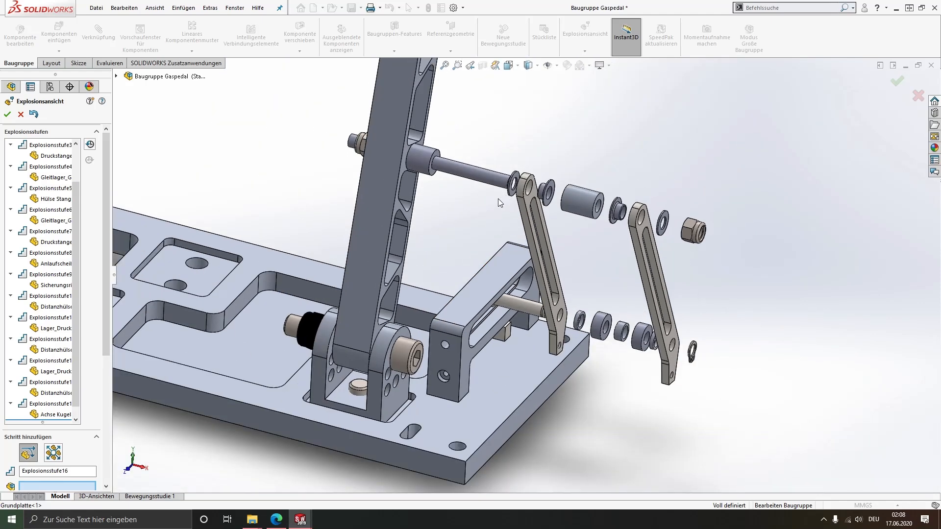
pyautogui.scroll(-2, 498, 198)
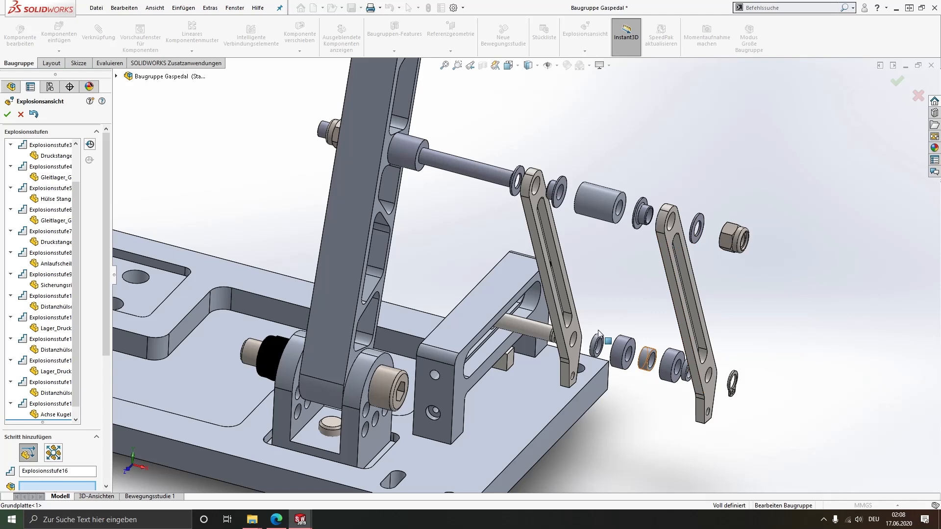
pyautogui.click(11, 114)
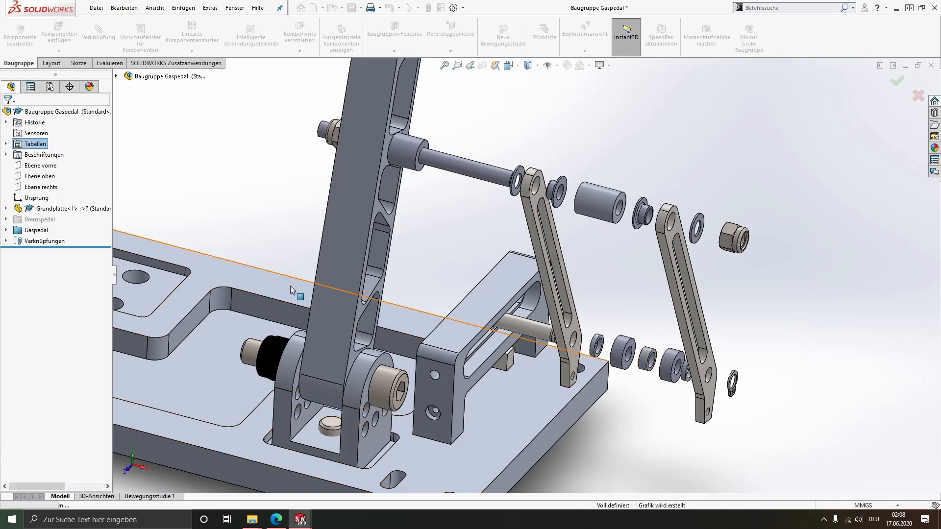
pyautogui.moveTo(481, 283); pyautogui.dragTo(490, 327, button='middle')
pyautogui.scroll(5, 489, 287)
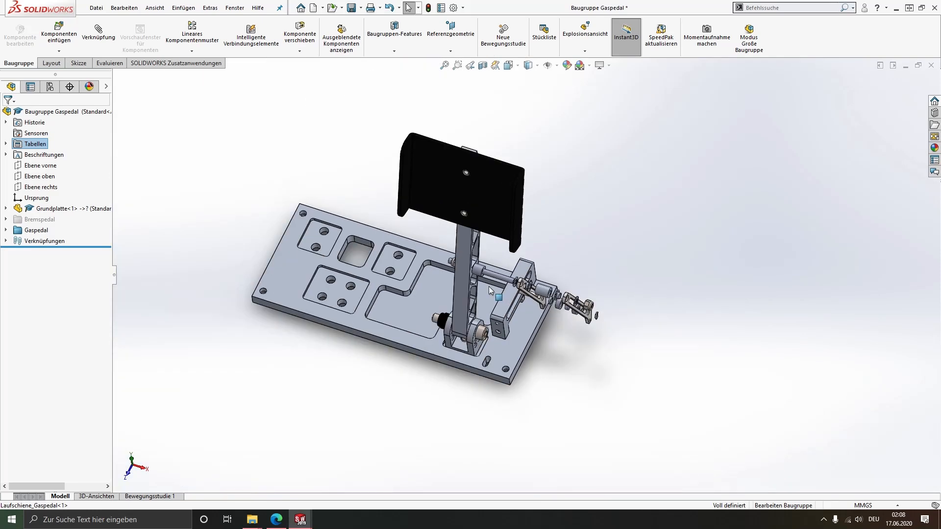
pyautogui.scroll(-3, 496, 288)
pyautogui.scroll(-3, 513, 250)
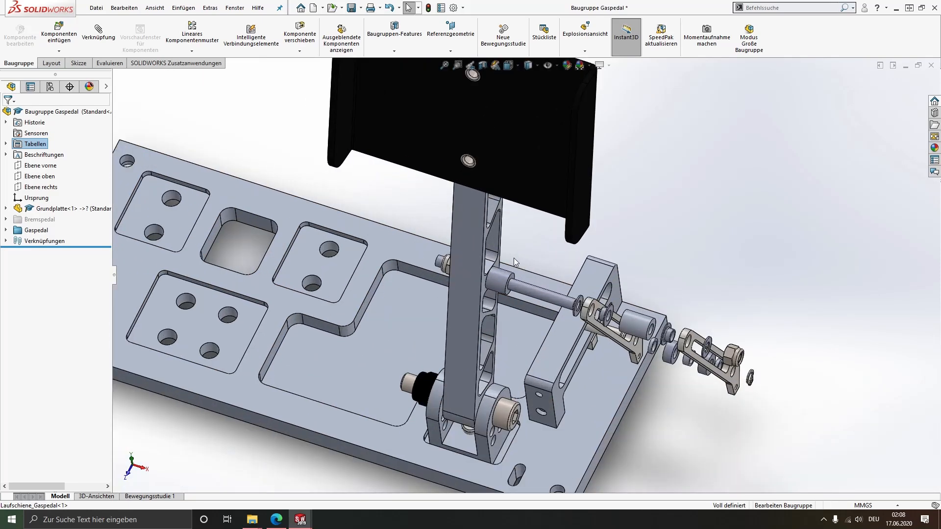
pyautogui.scroll(3, 513, 255)
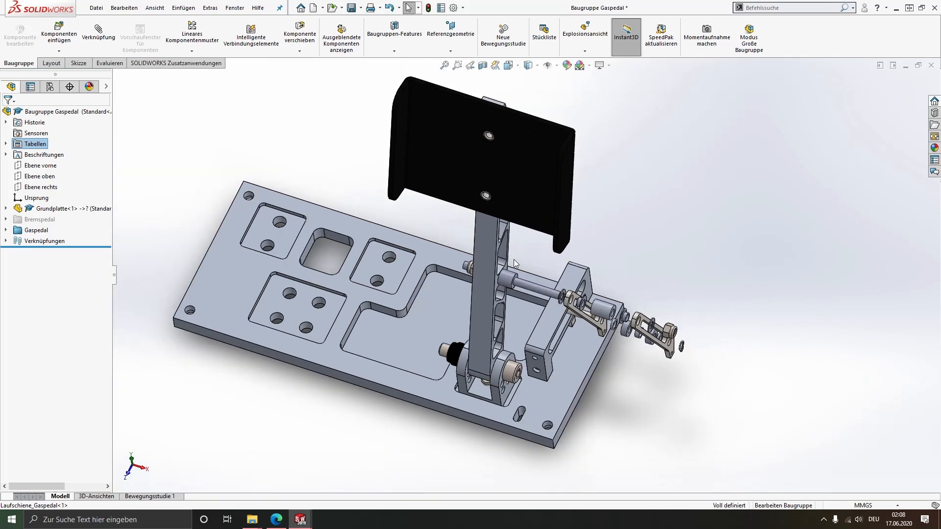
# - Collapse the exploded view of the Standard configuration and inspect the reassembled gas pedal
pyautogui.click(50, 87)
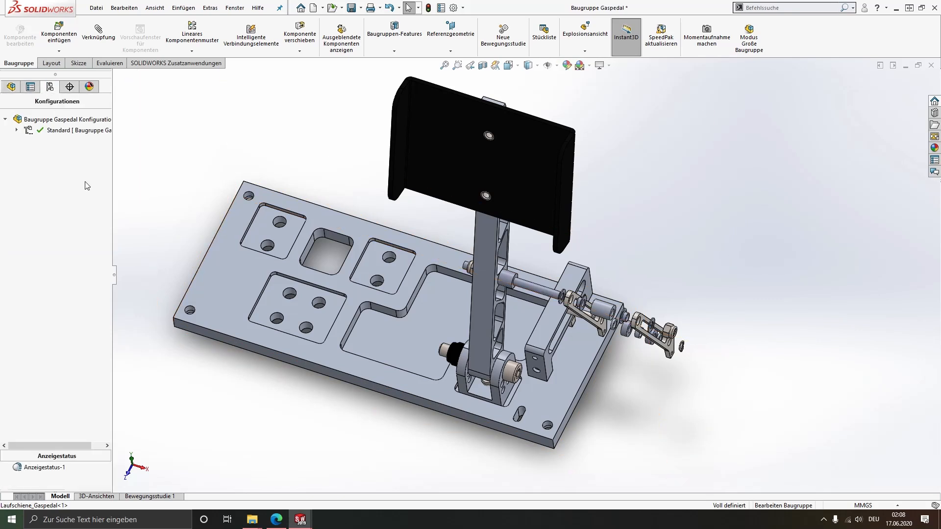
pyautogui.click(10, 87)
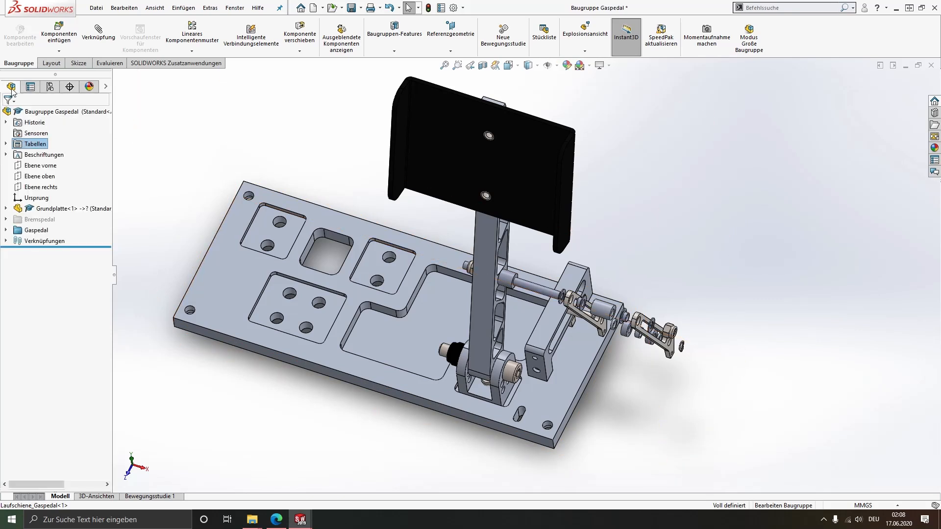
pyautogui.click(50, 87)
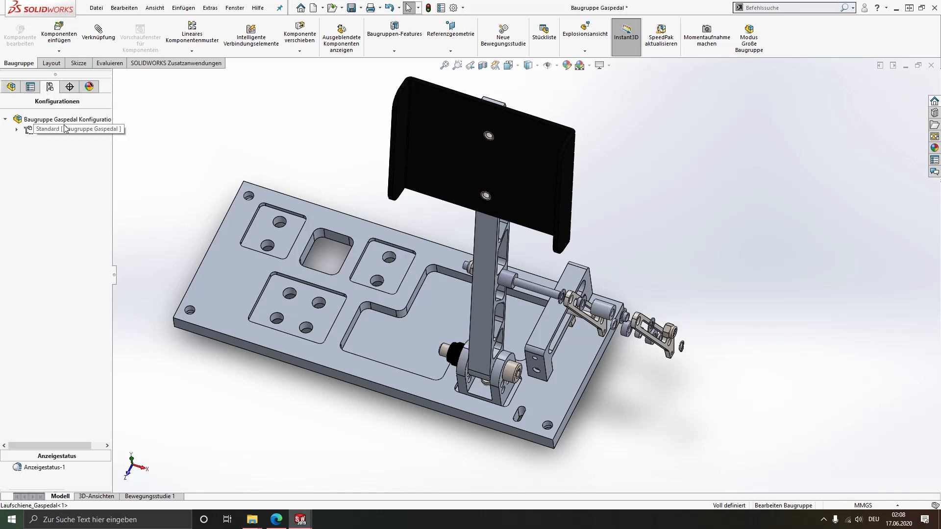
pyautogui.click(19, 131)
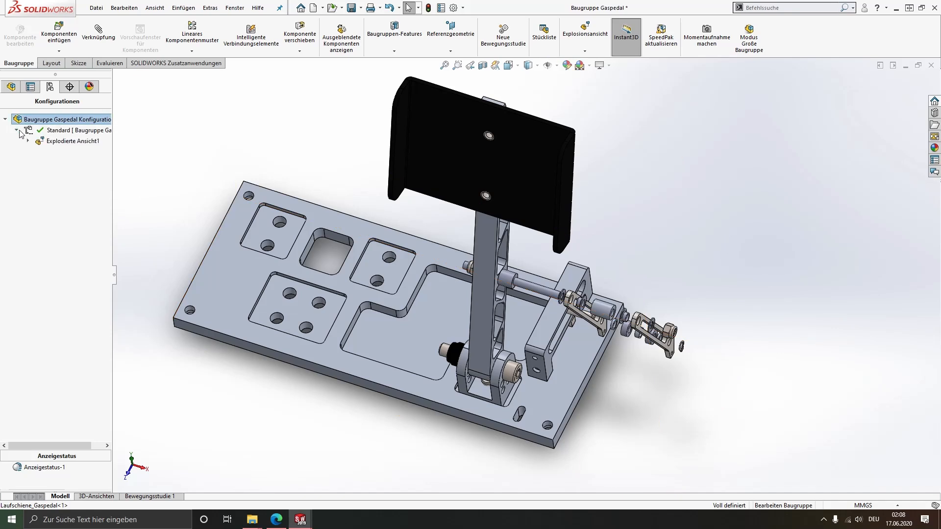
pyautogui.click(48, 142)
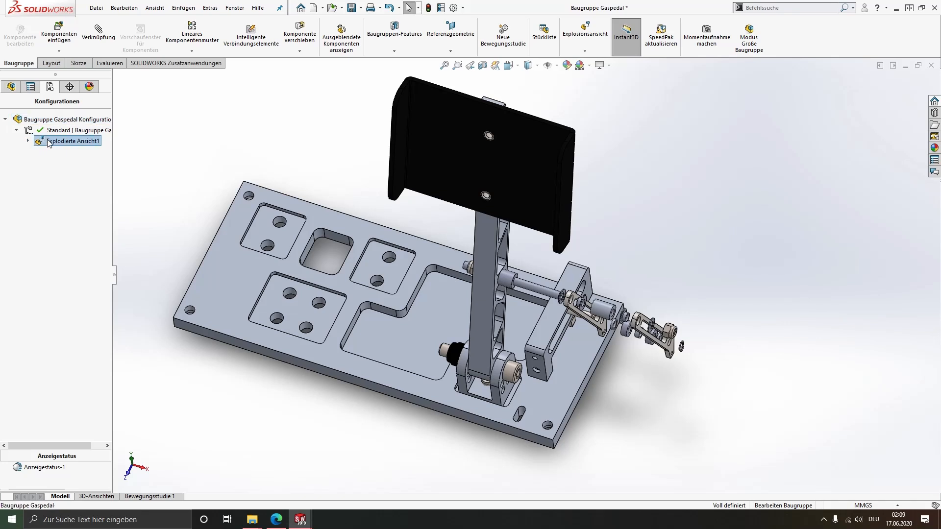
pyautogui.rightClick(49, 142)
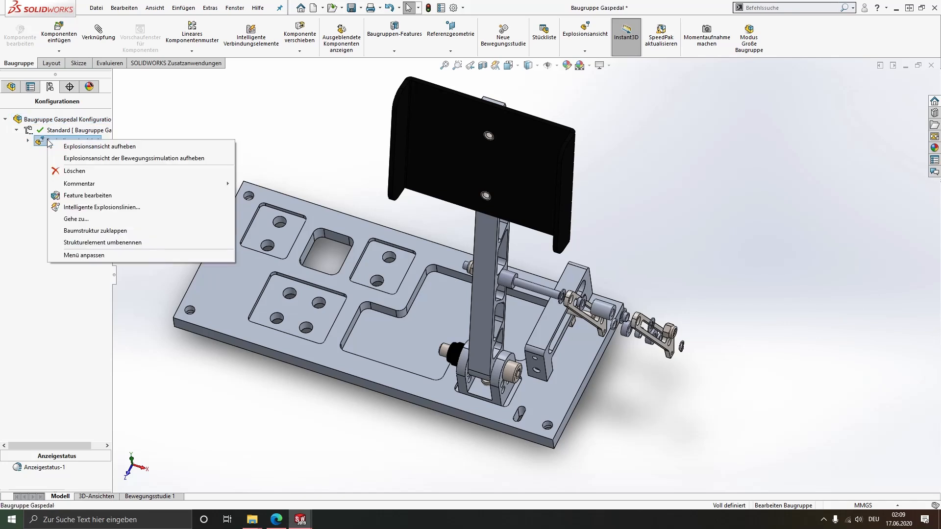
pyautogui.click(96, 147)
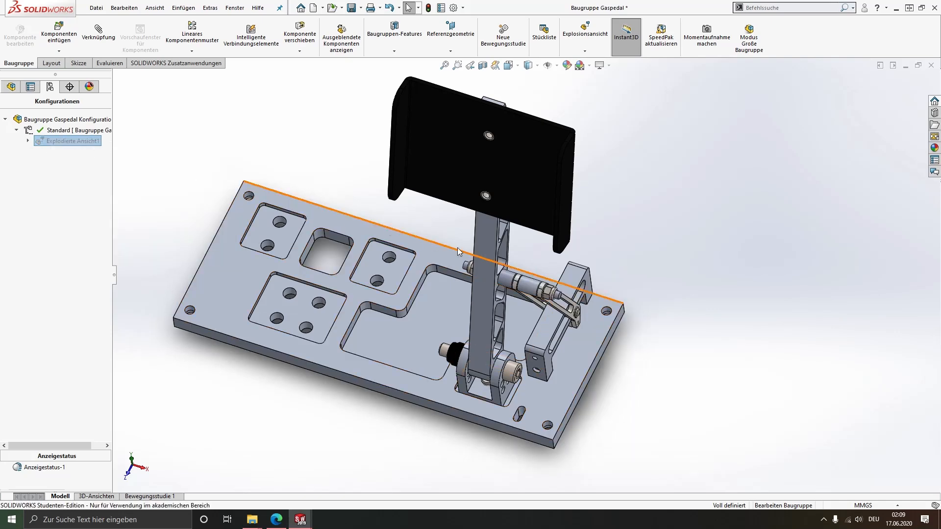
pyautogui.scroll(2, 528, 273)
pyautogui.moveTo(539, 251); pyautogui.dragTo(538, 175, button='middle')
pyautogui.scroll(-2, 538, 175)
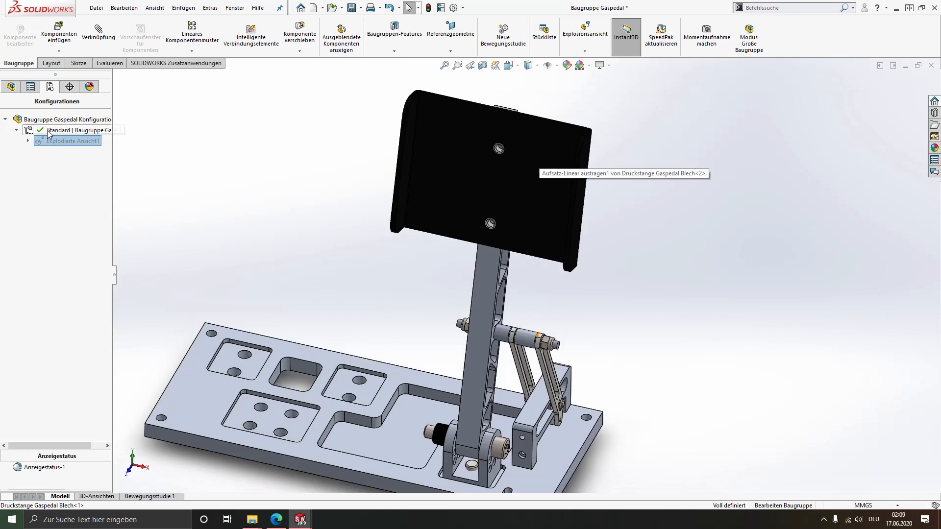
pyautogui.click(325, 213)
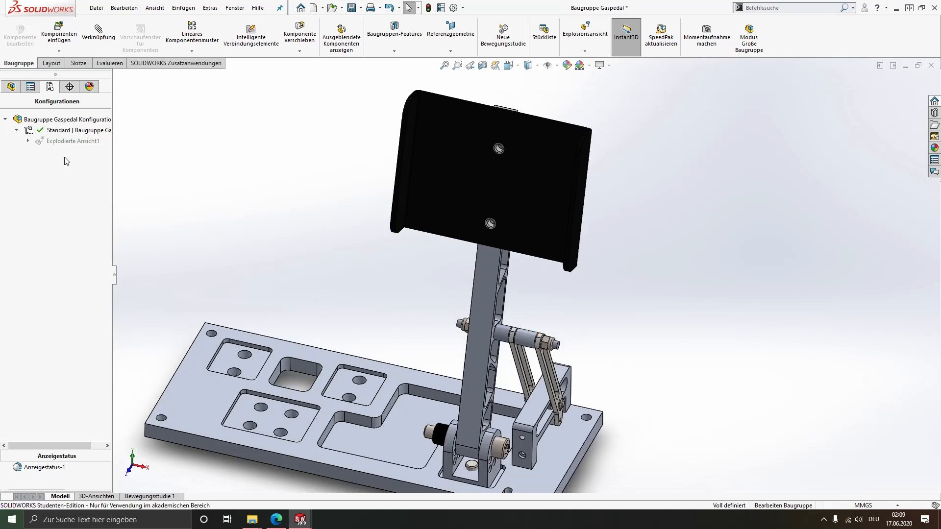
pyautogui.click(8, 88)
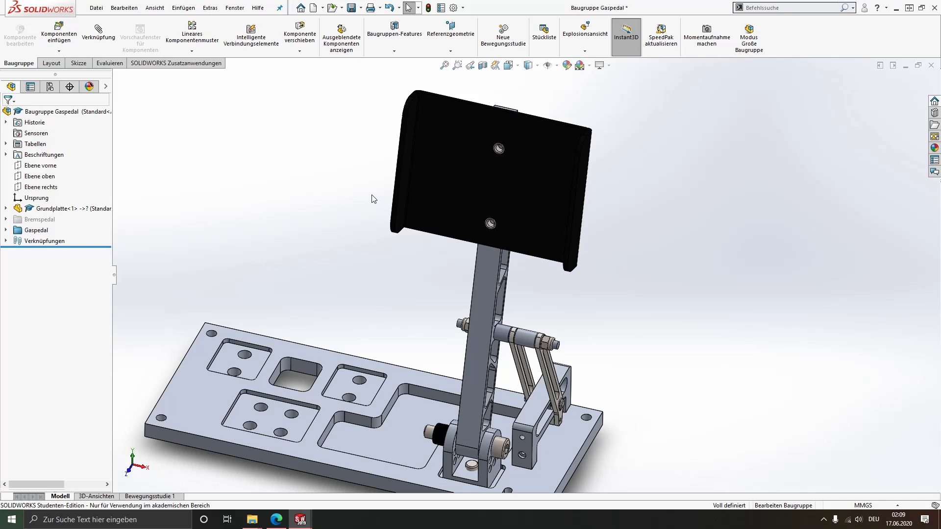
# - Create a drawing from the gas pedal assembly on an A3 (DIN) sheet and dismiss the view palette
pyautogui.click(323, 8)
pyautogui.click(331, 33)
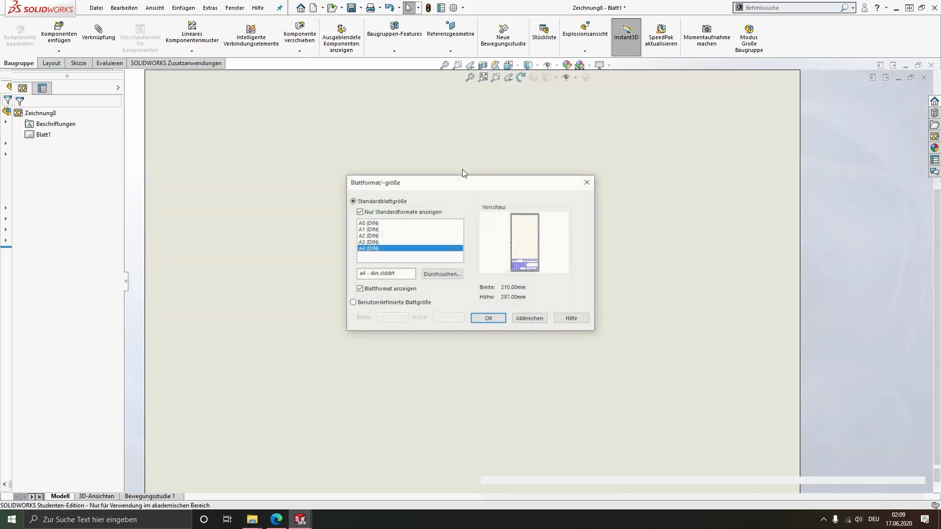
pyautogui.click(382, 242)
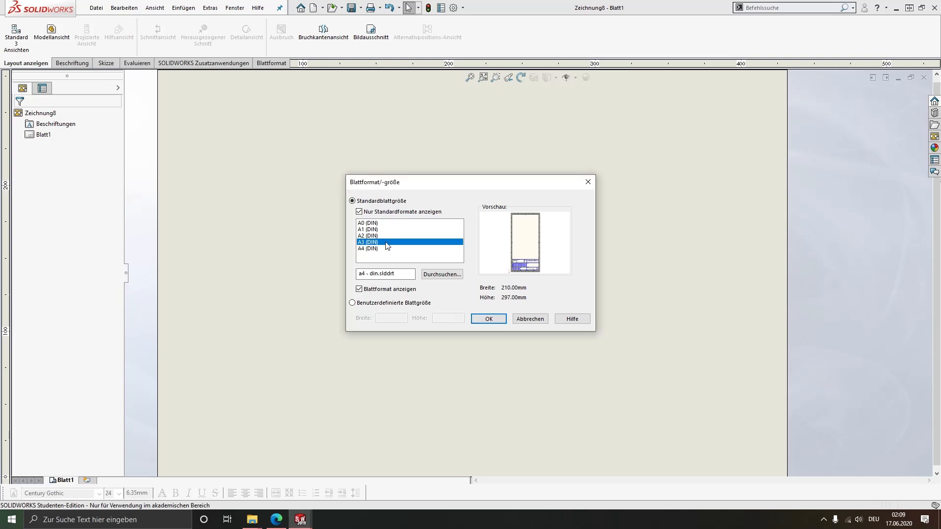
pyautogui.click(485, 320)
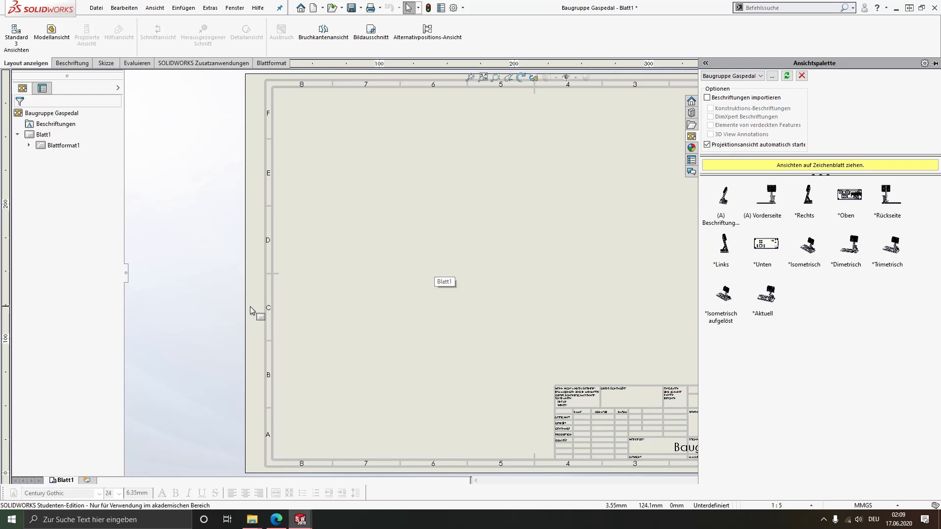
pyautogui.click(178, 216)
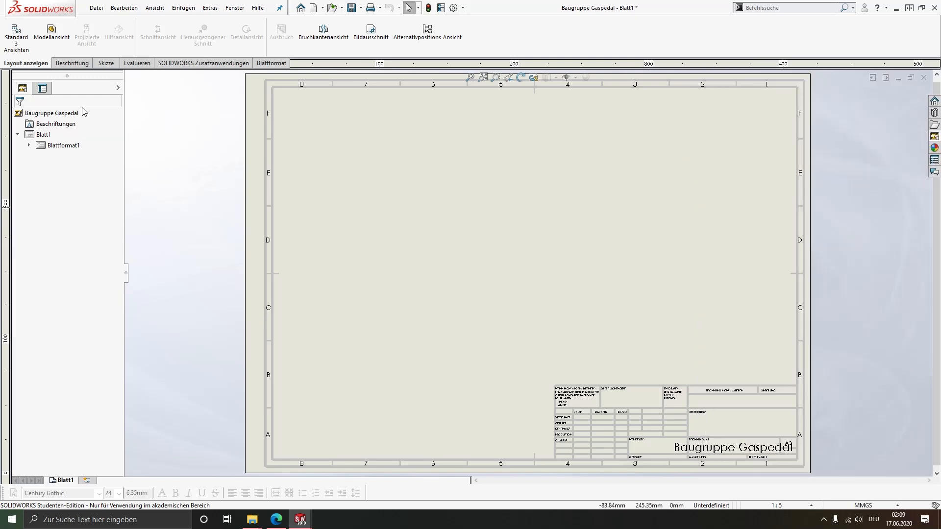
# - Insert an isometric model view of Baugruppe Gaspedal on the left half of the sheet, without any projected views
pyautogui.click(51, 32)
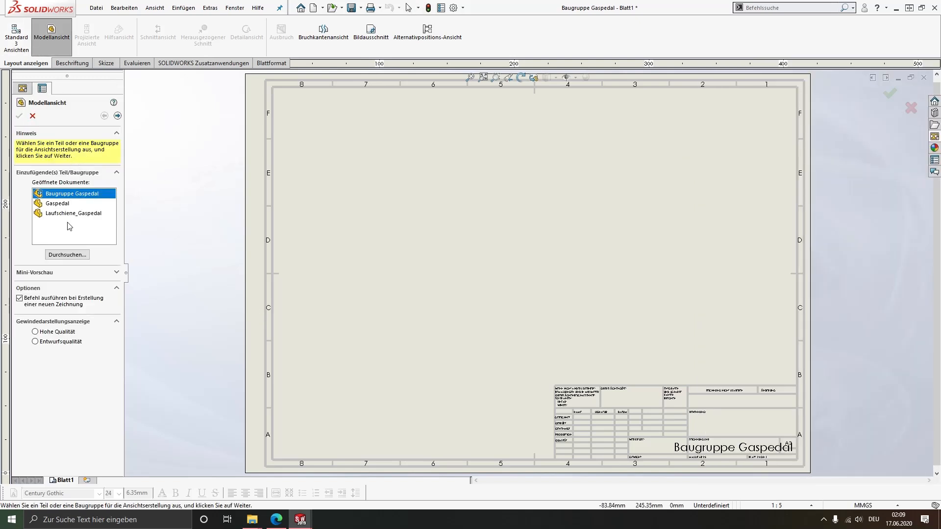
pyautogui.doubleClick(58, 194)
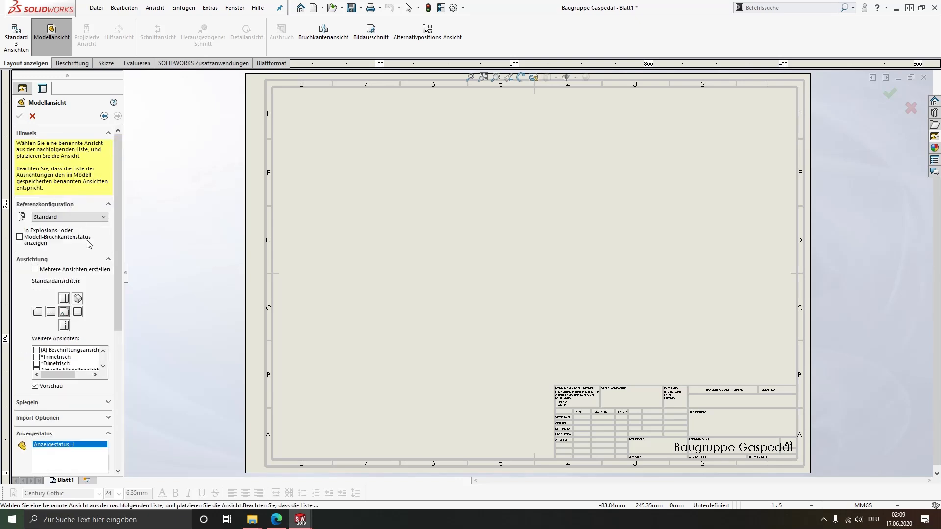
pyautogui.scroll(-3, 112, 303)
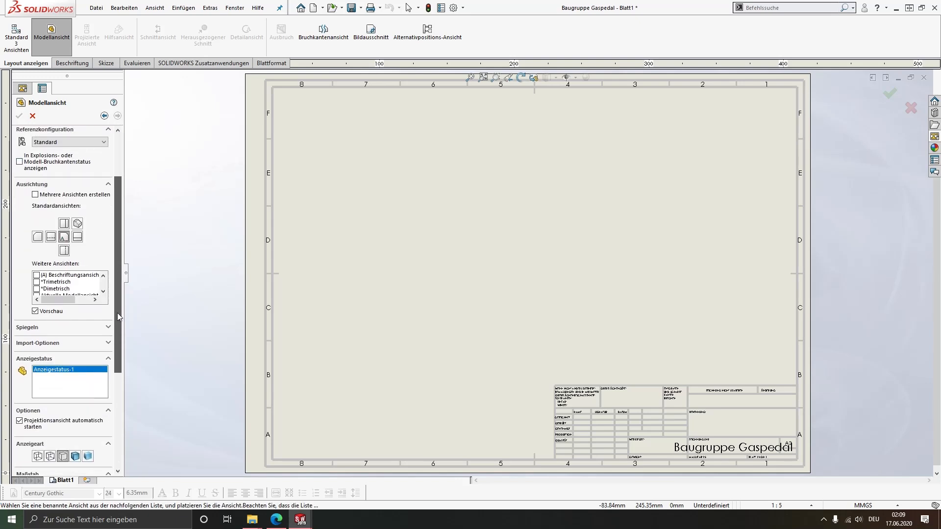
pyautogui.click(77, 225)
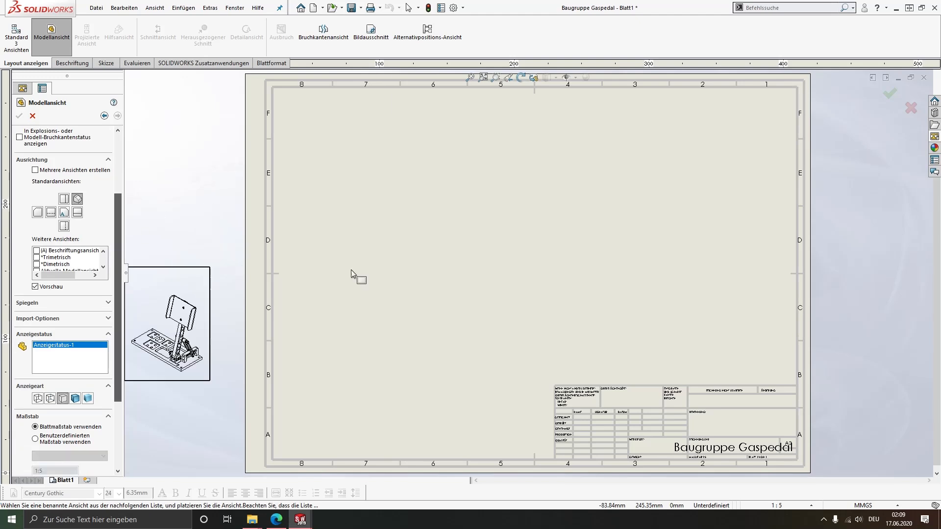
pyautogui.click(408, 245)
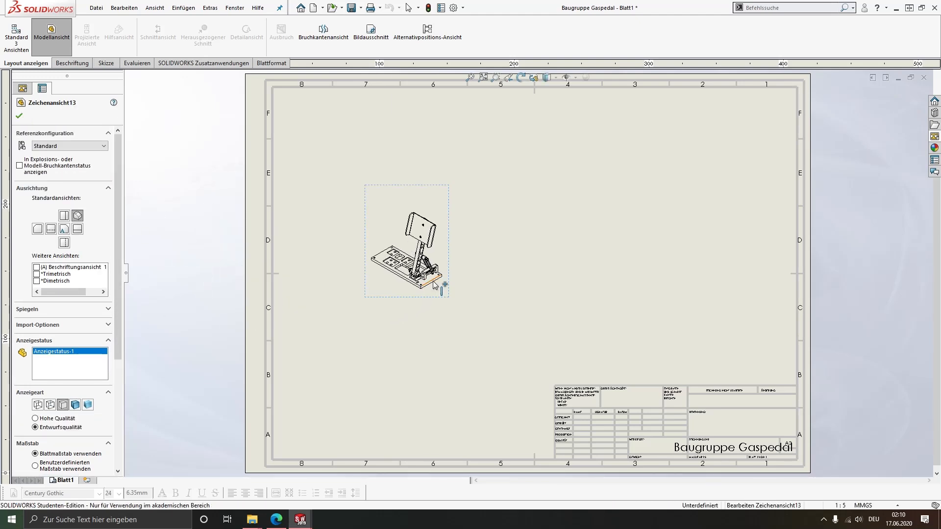
pyautogui.click(447, 316)
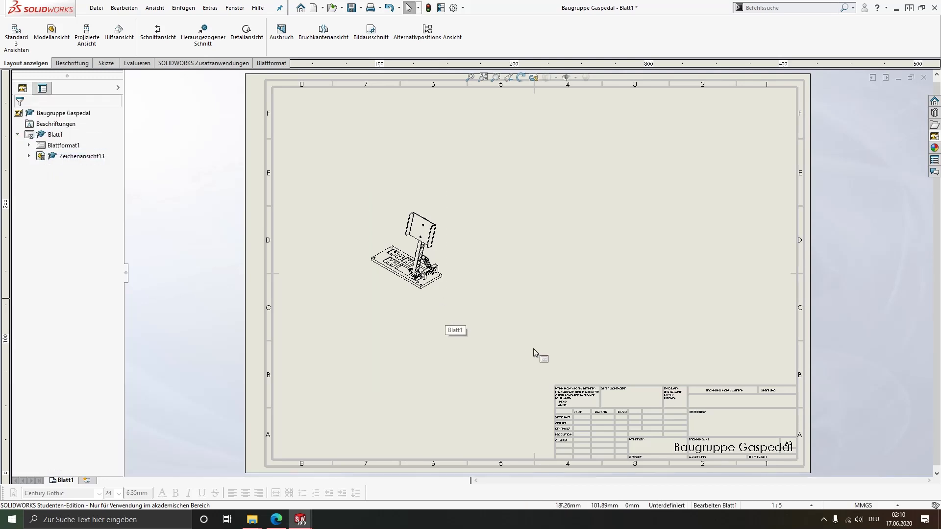
# - Set the sheet scale to 1:2 and shift the isometric view slightly to the right
pyautogui.scroll(-2, 743, 466)
pyautogui.scroll(1, 654, 371)
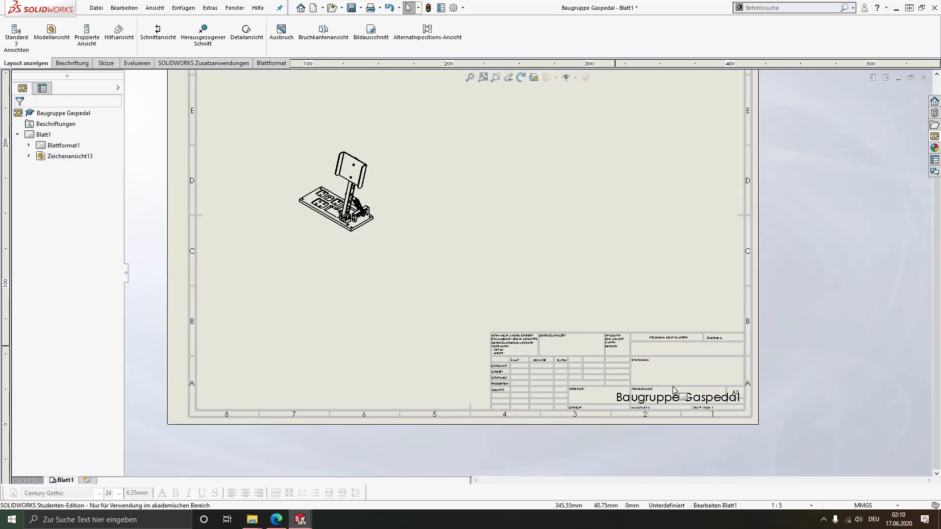
pyautogui.moveTo(500, 274); pyautogui.dragTo(530, 311, button='middle')
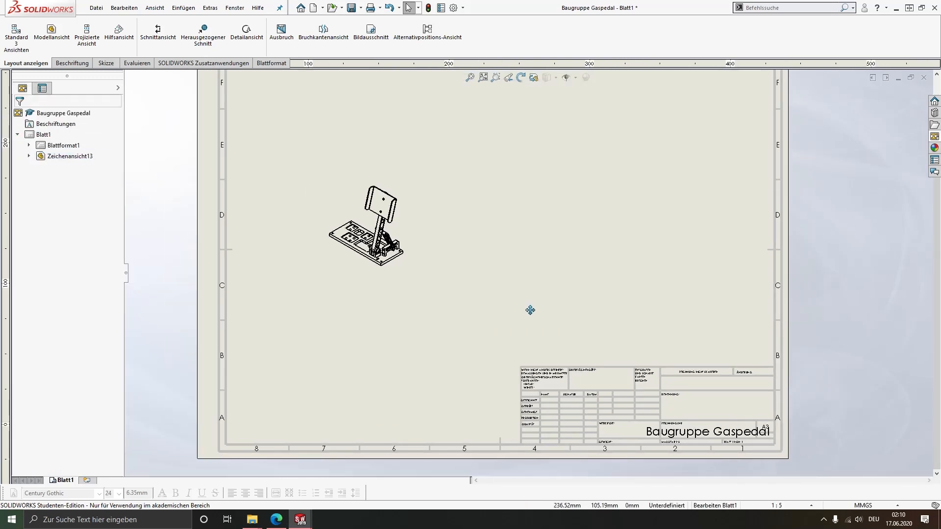
pyautogui.click(776, 505)
pyautogui.click(763, 357)
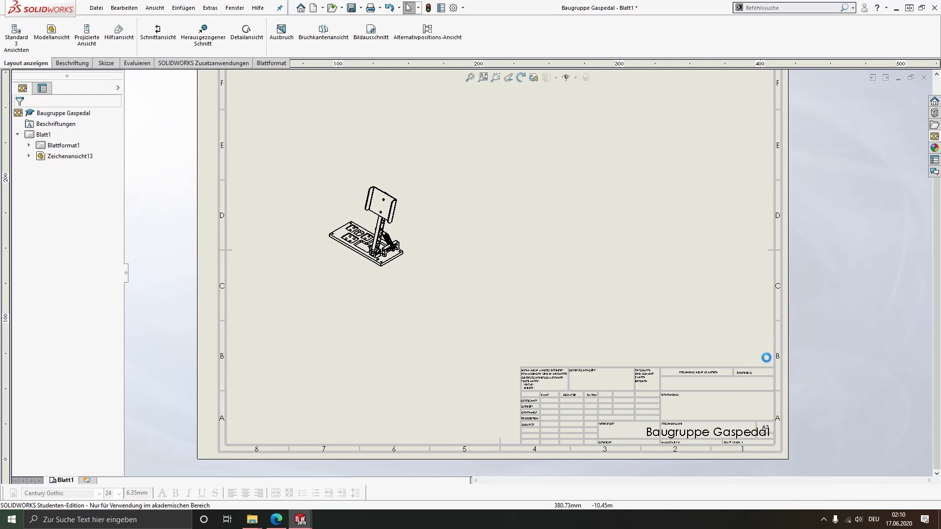
pyautogui.moveTo(480, 261); pyautogui.dragTo(480, 289, button='middle')
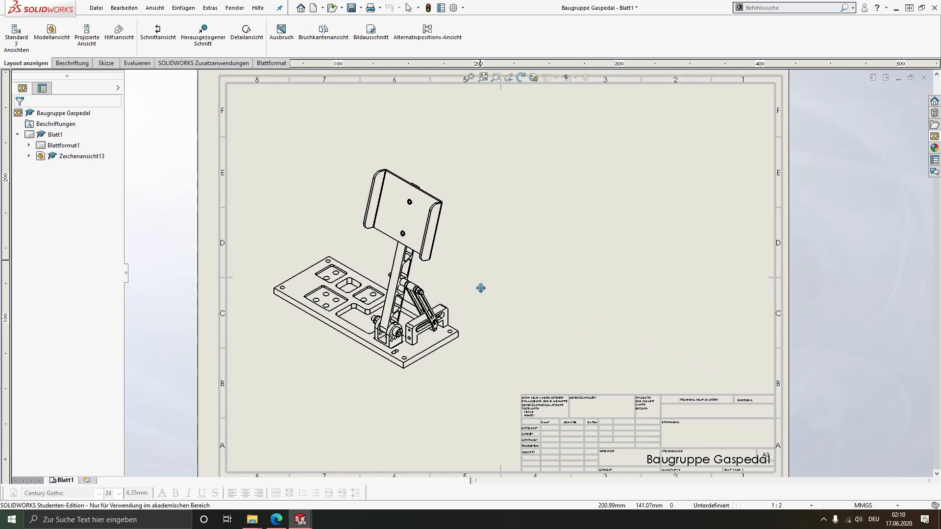
pyautogui.moveTo(468, 268); pyautogui.dragTo(474, 267)
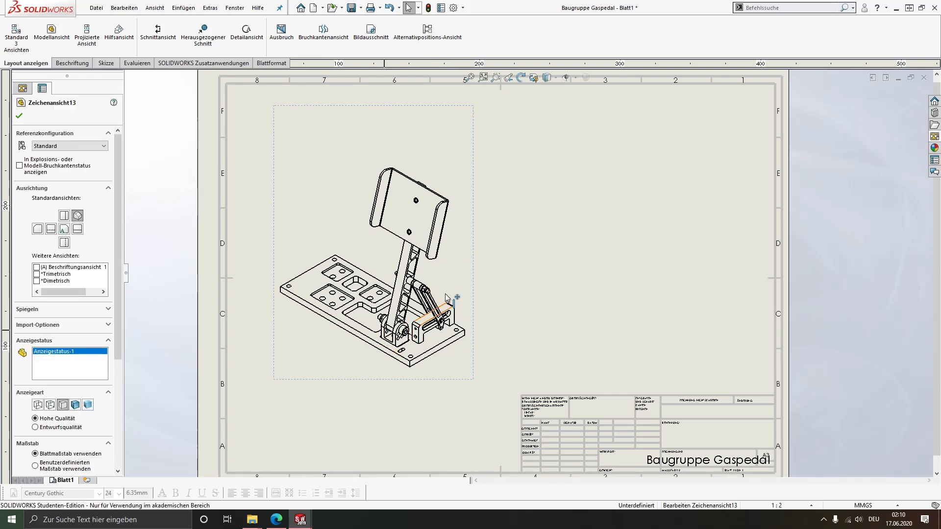
pyautogui.click(547, 205)
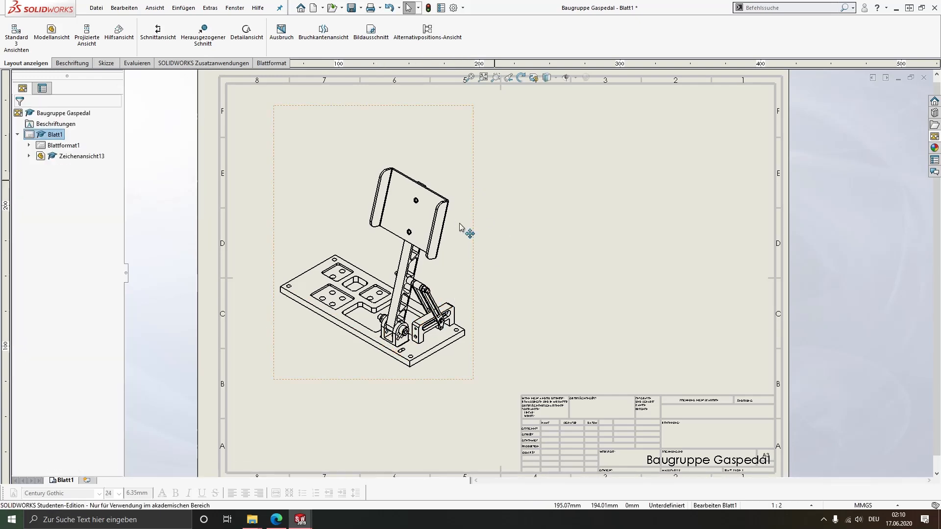
# - Display the isometric assembly view shaded with edges in high quality (Hohe Qualität) and accept the view settings
pyautogui.click(474, 265)
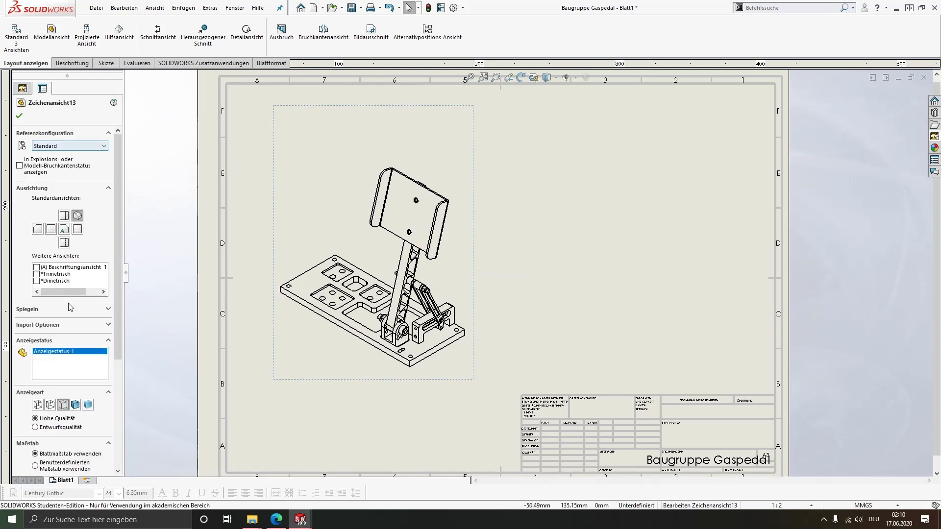
pyautogui.click(75, 405)
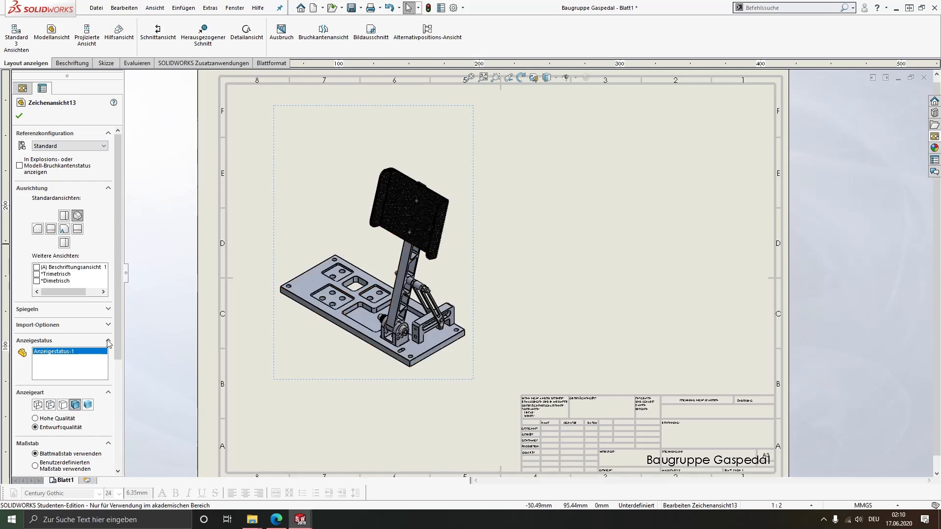
pyautogui.click(54, 421)
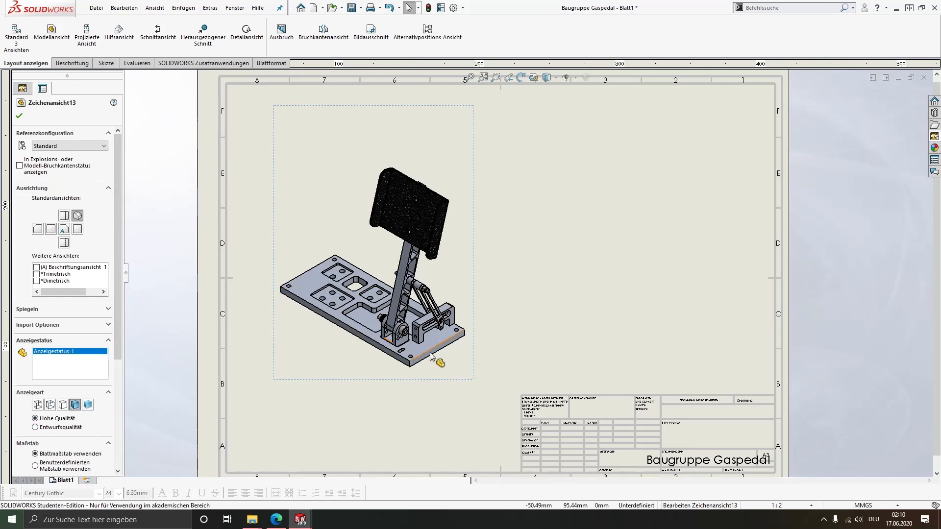
pyautogui.scroll(-2, 411, 336)
pyautogui.scroll(-2, 410, 336)
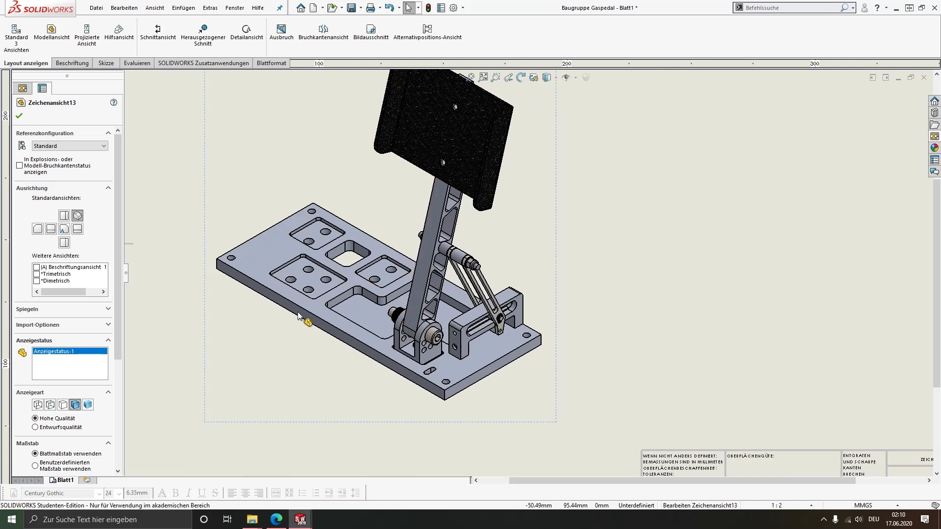
pyautogui.click(17, 116)
pyautogui.moveTo(533, 263); pyautogui.dragTo(528, 304, button='middle')
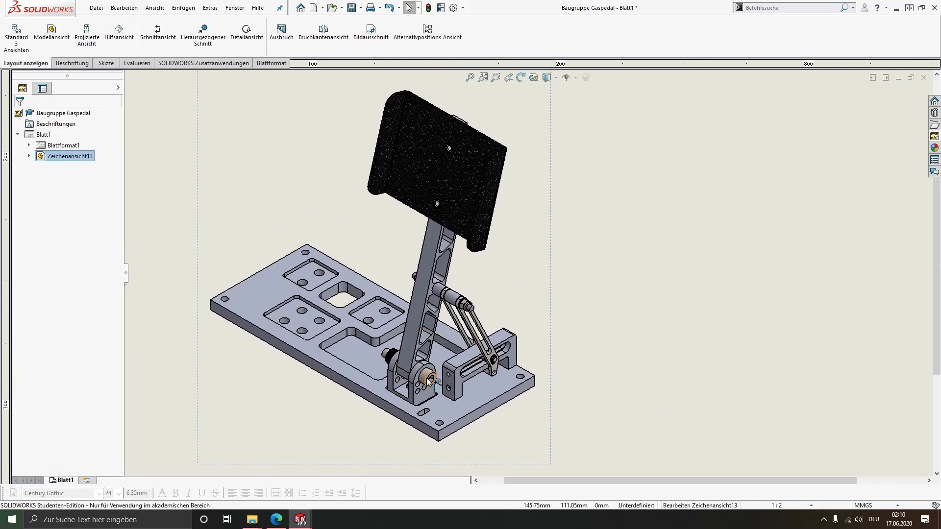
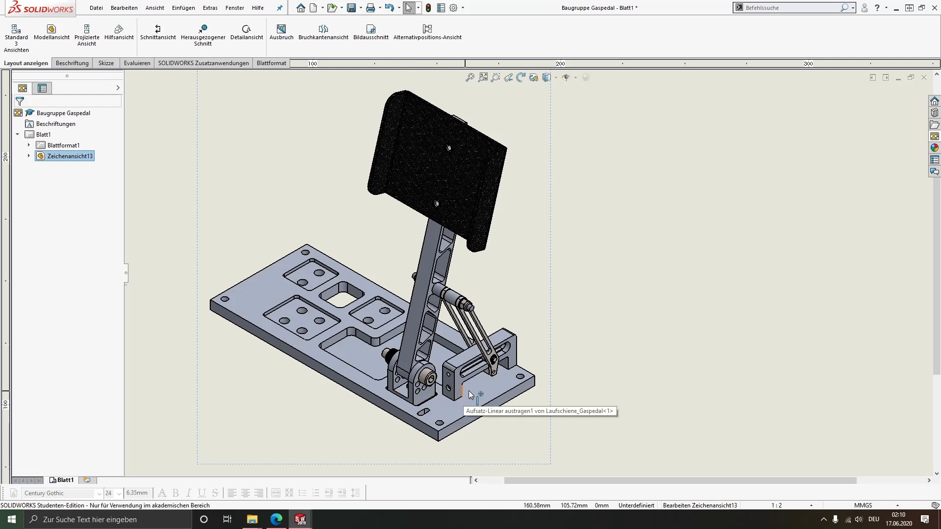
pyautogui.scroll(2, 500, 398)
pyautogui.moveTo(579, 294); pyautogui.dragTo(483, 326, button='middle')
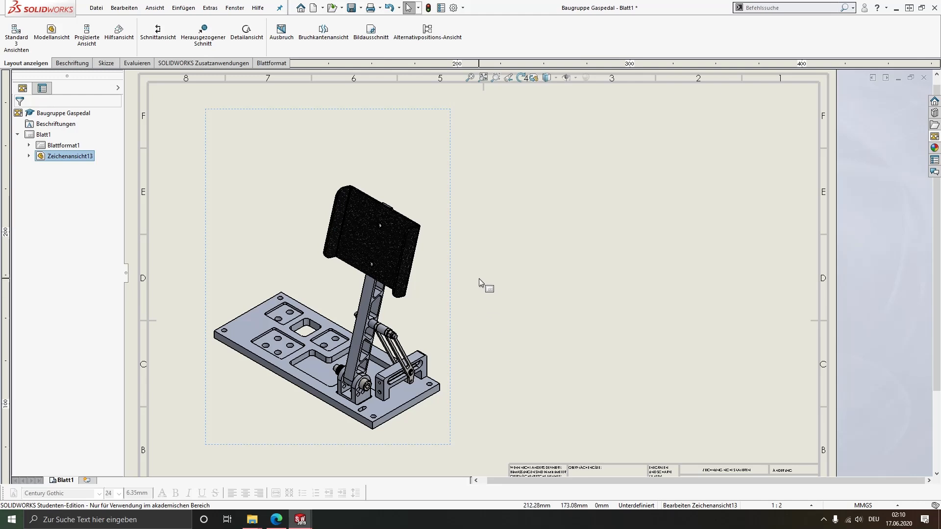
pyautogui.click(39, 44)
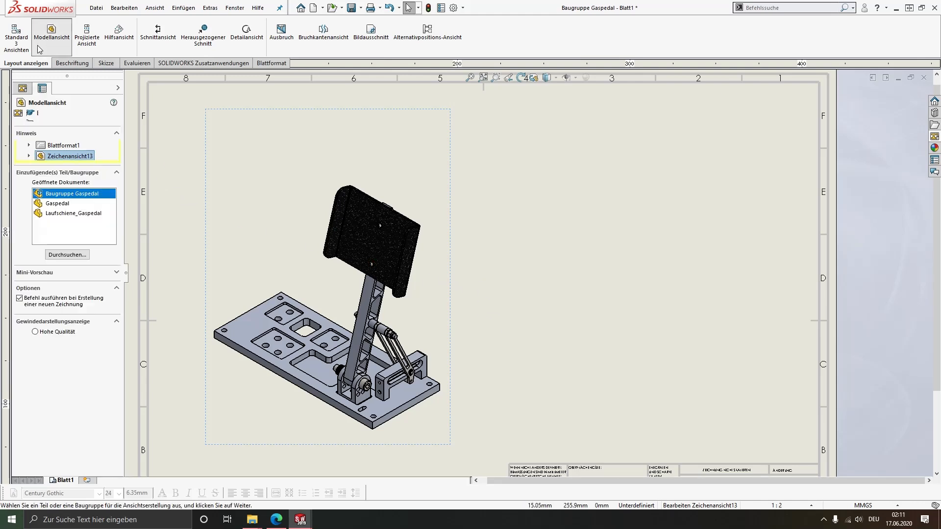
pyautogui.doubleClick(73, 204)
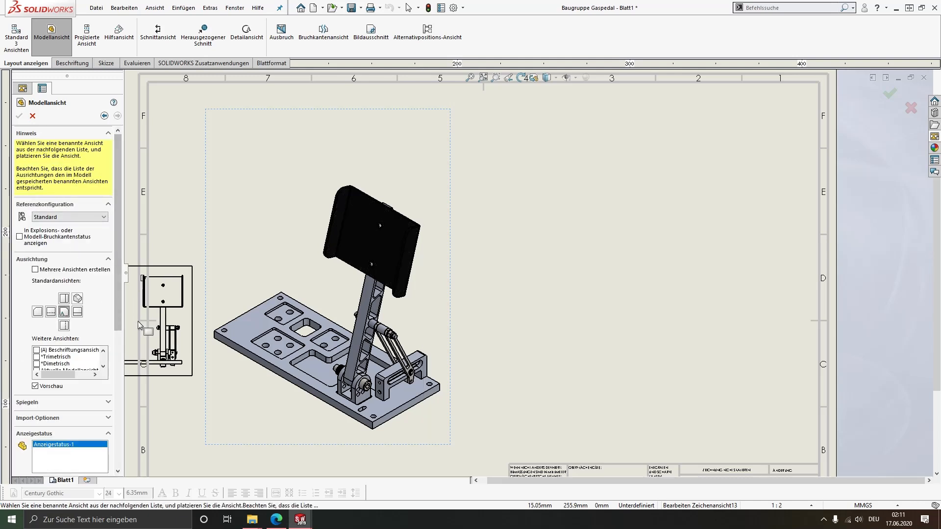
pyautogui.click(63, 325)
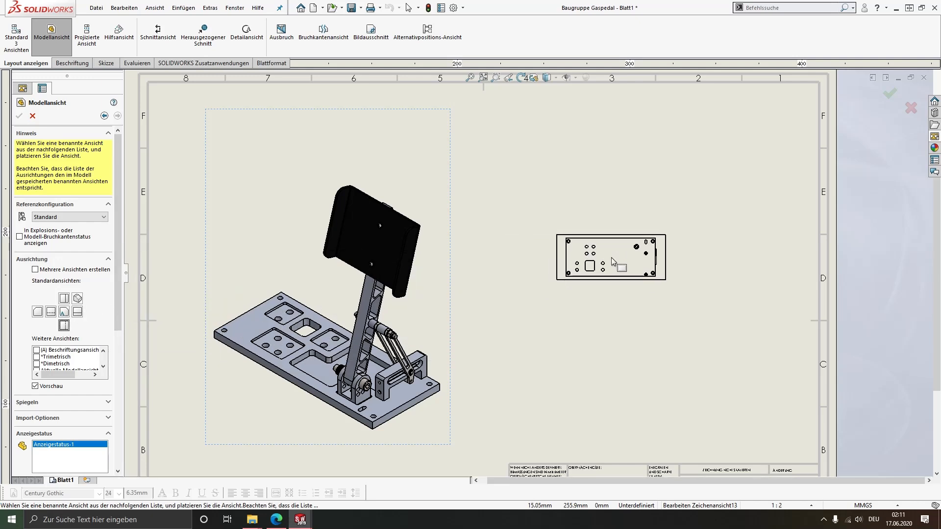
pyautogui.scroll(-3, 611, 262)
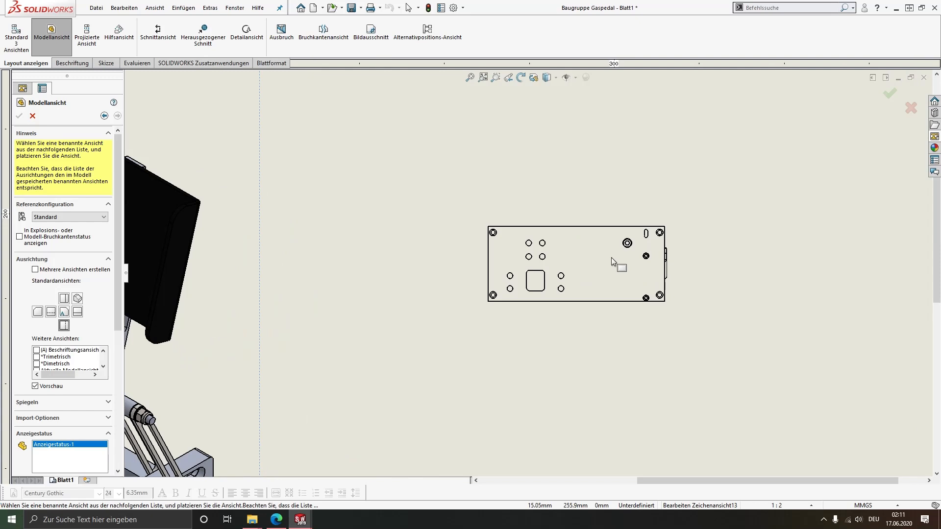
pyautogui.scroll(2, 611, 261)
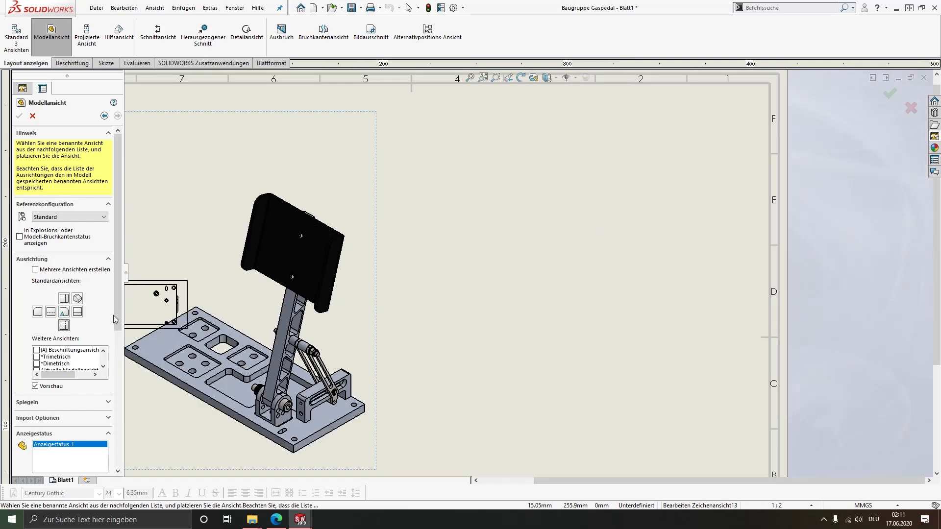
pyautogui.scroll(-2, 119, 294)
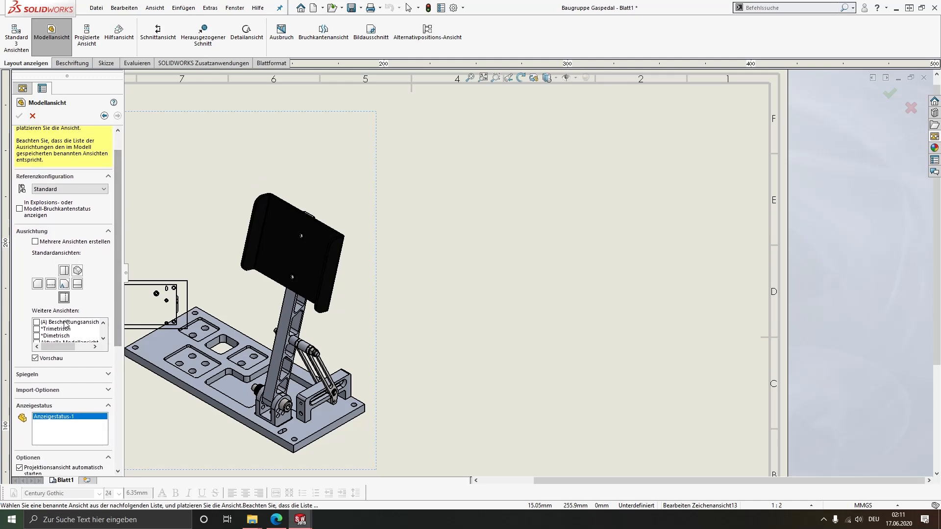
pyautogui.click(33, 116)
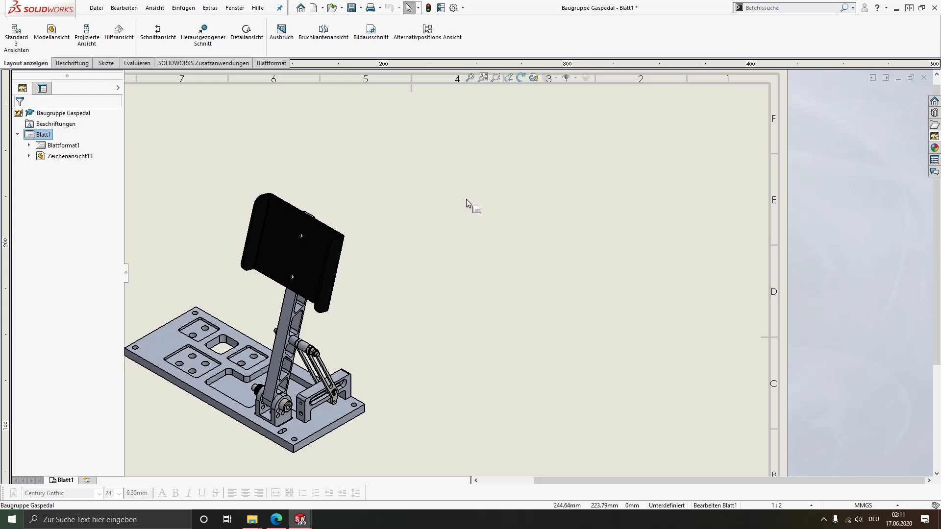
# - Switch to the Baugruppe Gaspedal assembly model and orient it to the angled view between its front and underside
pyautogui.hotkey('ctrl', 'Tab')
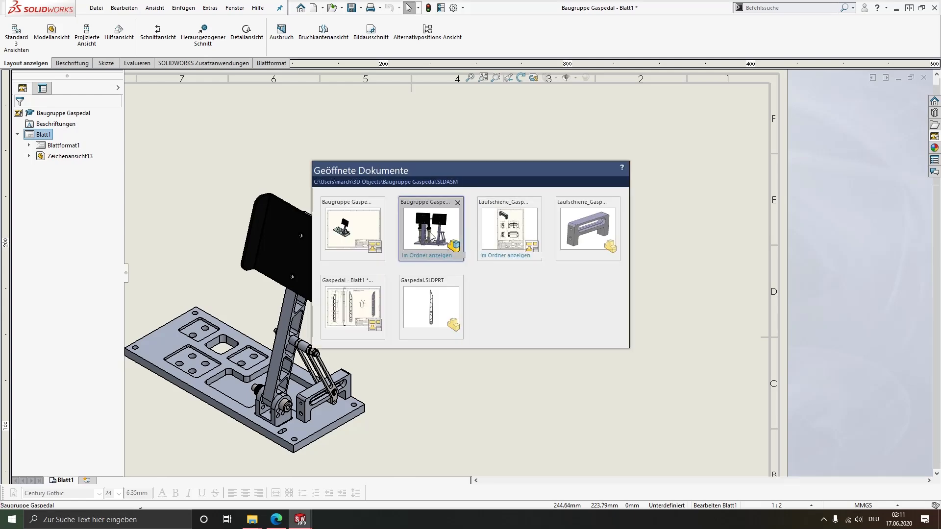
pyautogui.click(430, 232)
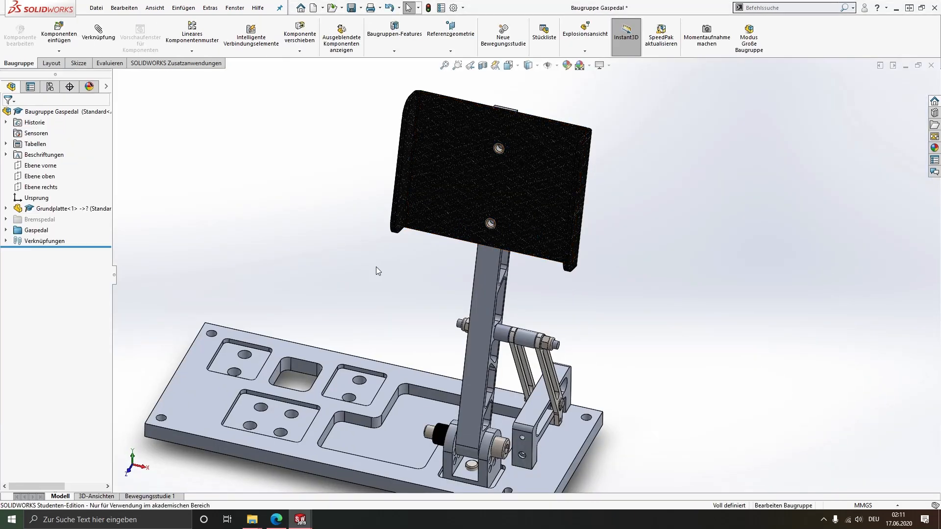
pyautogui.scroll(3, 364, 249)
pyautogui.press('space')
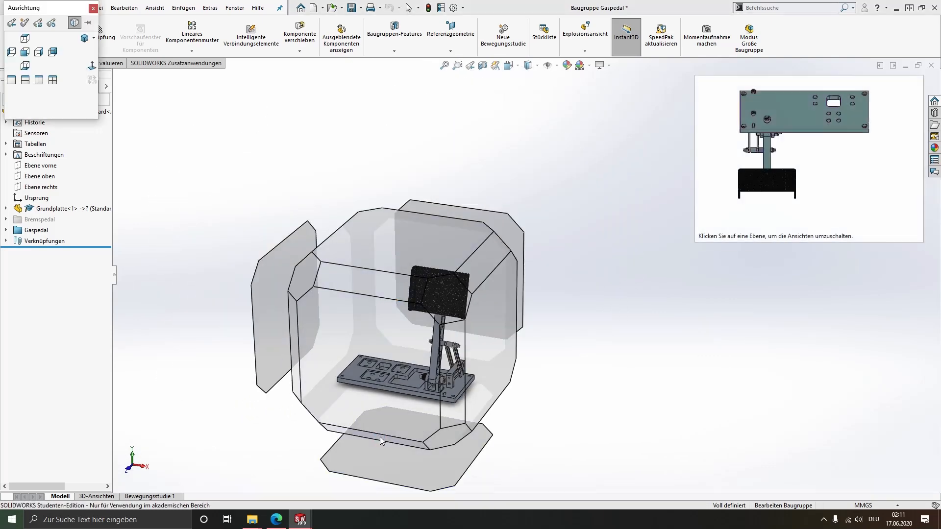
pyautogui.click(381, 437)
pyautogui.moveTo(525, 232); pyautogui.dragTo(715, 381, button='middle')
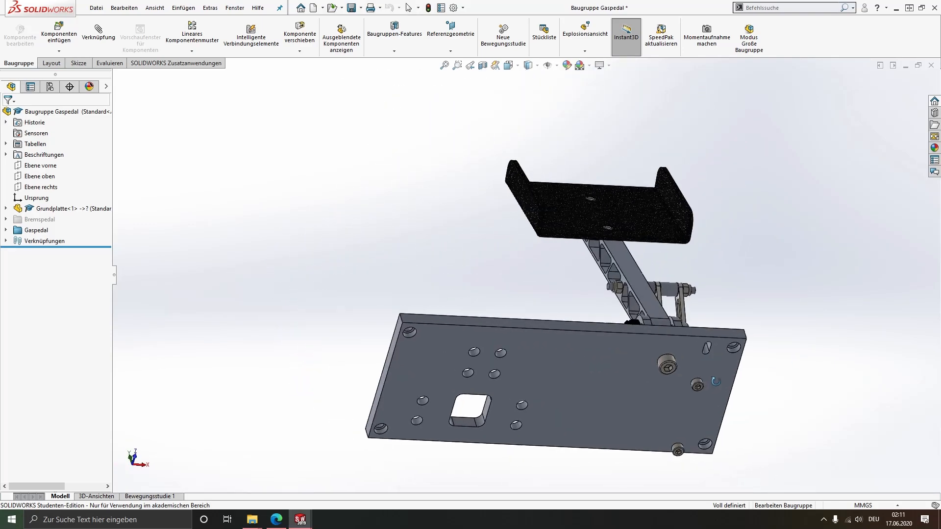
pyautogui.press('space')
pyautogui.click(455, 317)
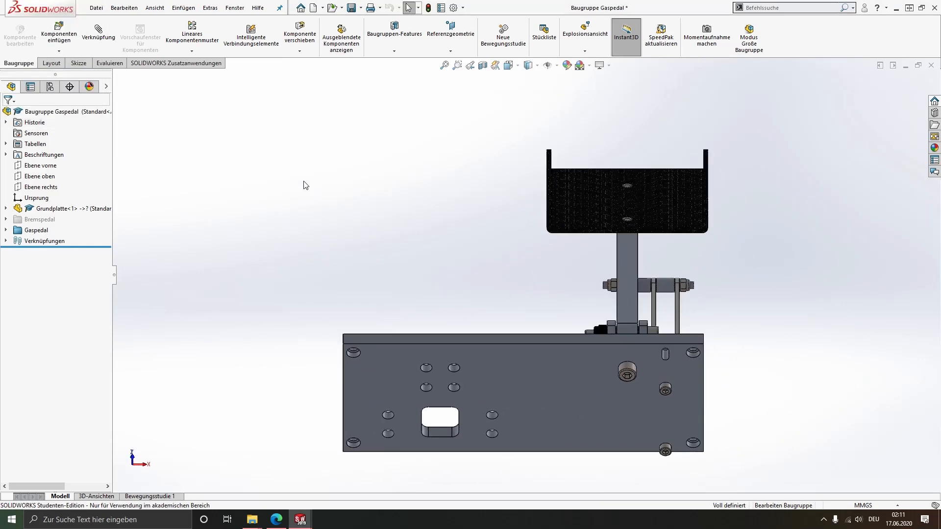
# - Switch back to the drawing and place a model view of Baugruppe Gaspedal in the Aktuelle Modellansicht orientation beside the isometric view
pyautogui.hotkey('ctrl', 'Tab')
pyautogui.click(446, 239)
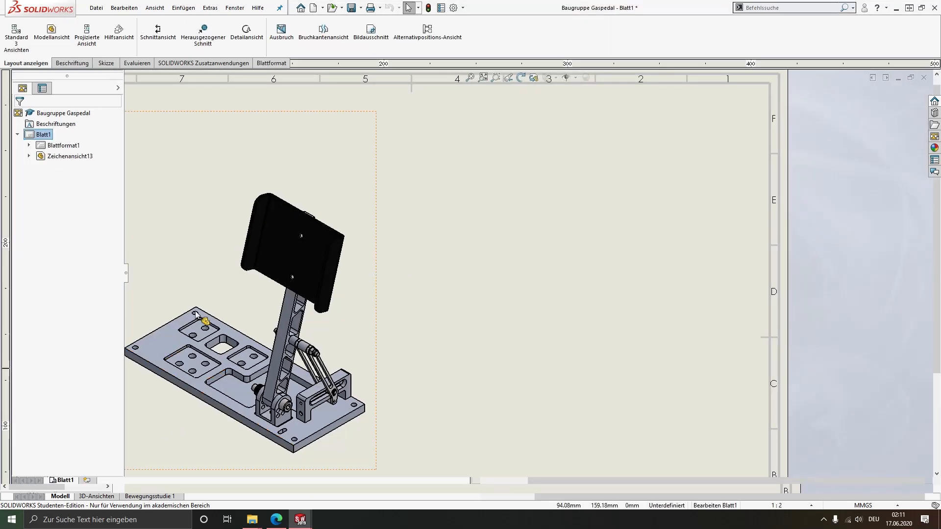
pyautogui.scroll(1, 403, 286)
pyautogui.moveTo(400, 290); pyautogui.dragTo(332, 301, button='middle')
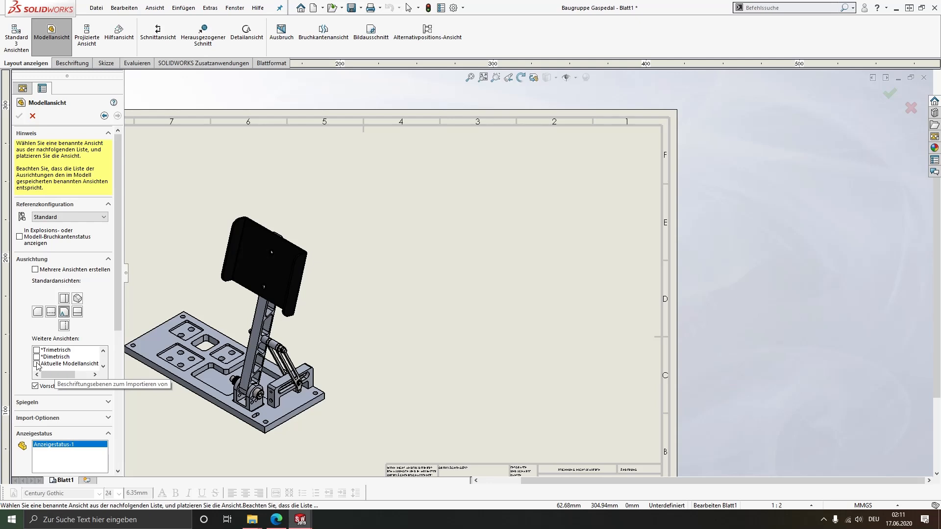
pyautogui.click(37, 364)
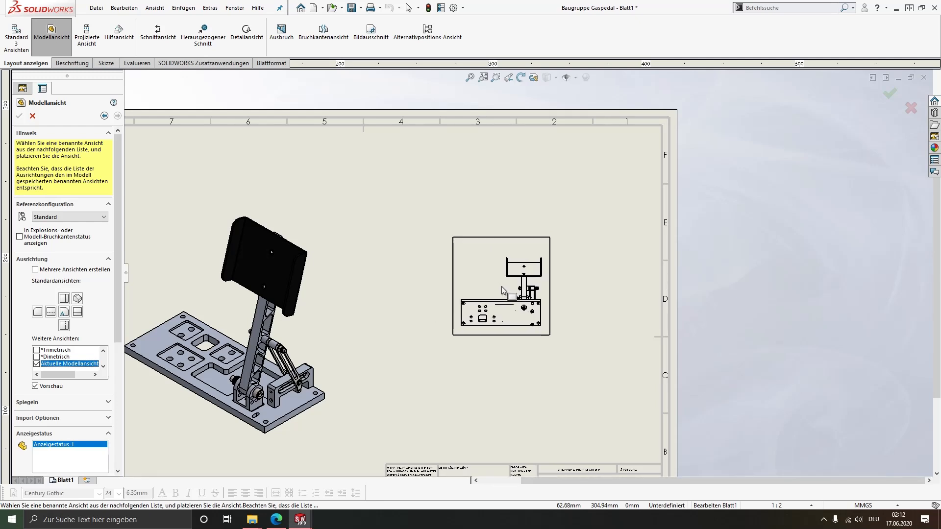
pyautogui.click(509, 285)
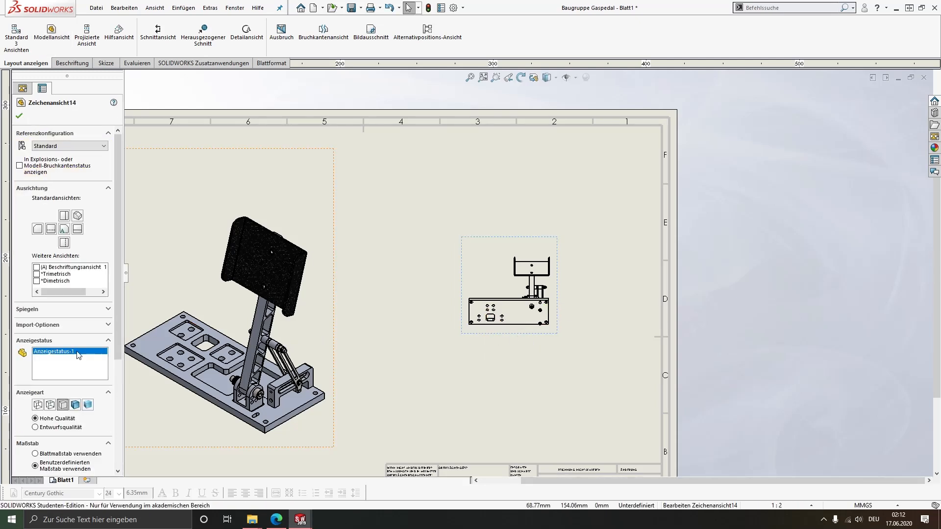
# - Make the new underside view use the sheet scale and shift it slightly to the right on the sheet
pyautogui.scroll(-3, 59, 367)
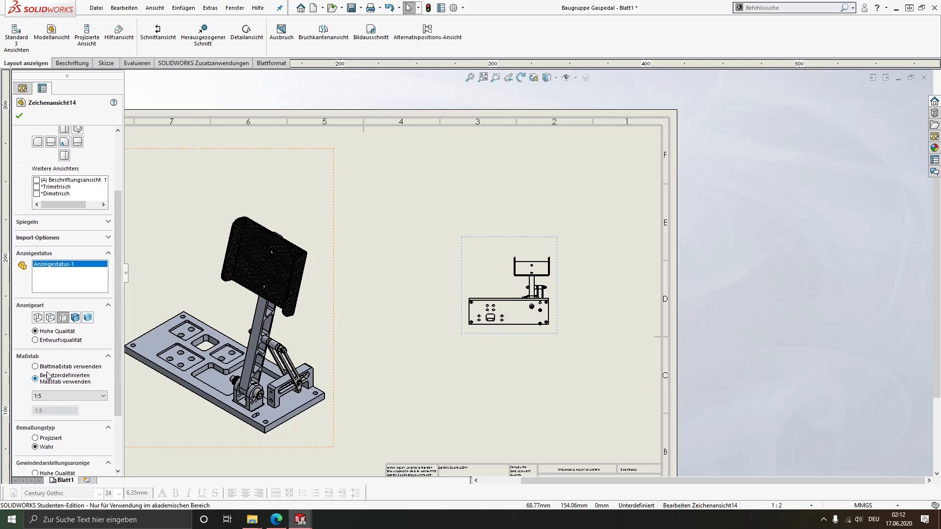
pyautogui.click(45, 368)
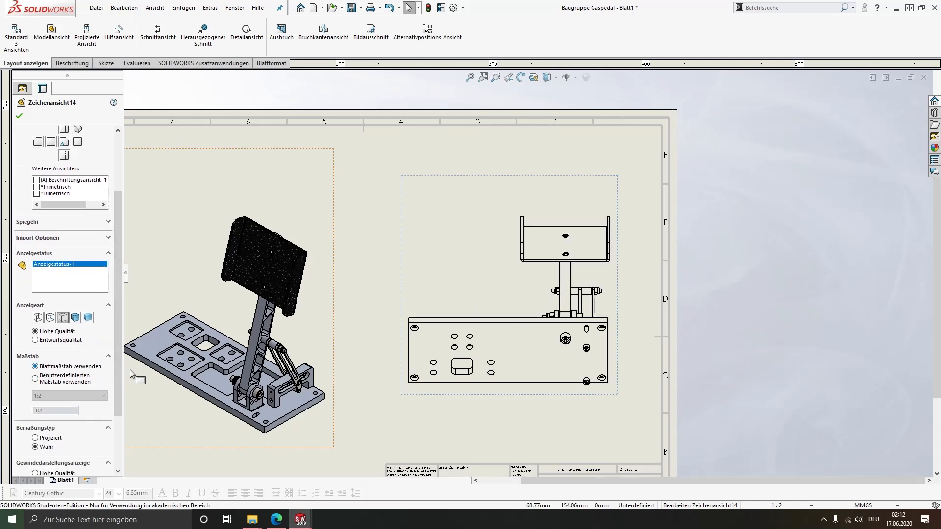
pyautogui.click(19, 117)
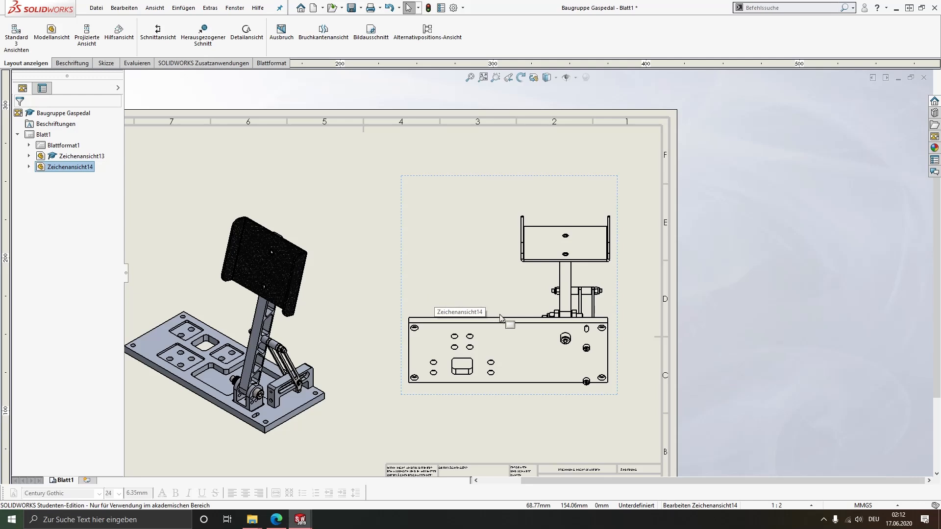
pyautogui.moveTo(619, 311); pyautogui.dragTo(629, 313)
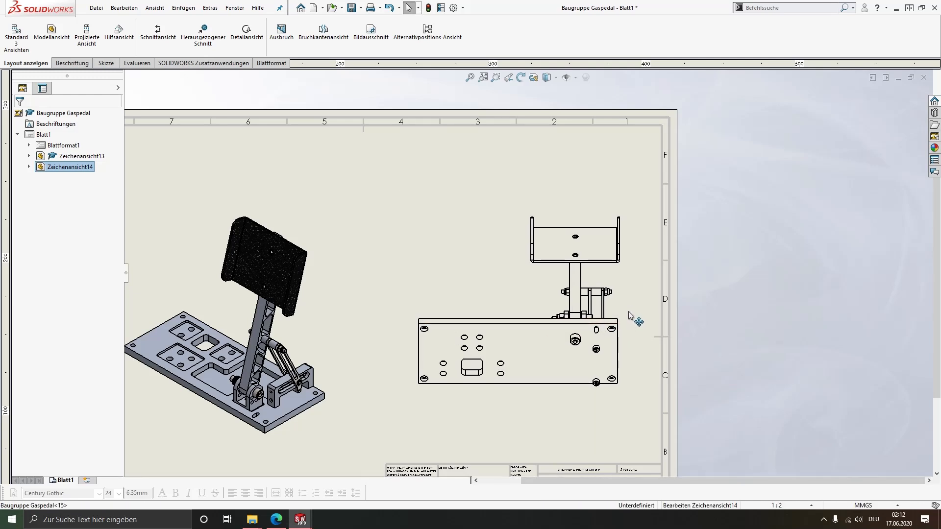
pyautogui.scroll(1, 503, 346)
pyautogui.scroll(1, 480, 349)
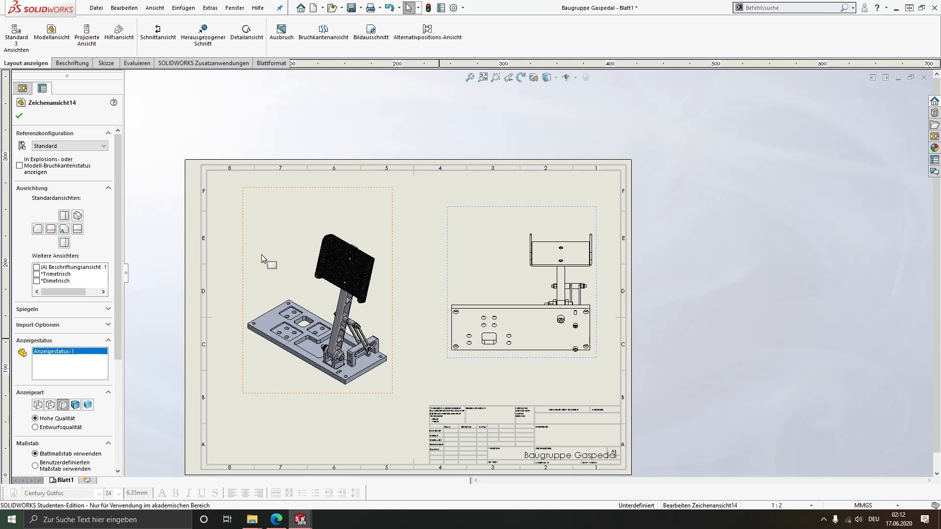
pyautogui.click(18, 116)
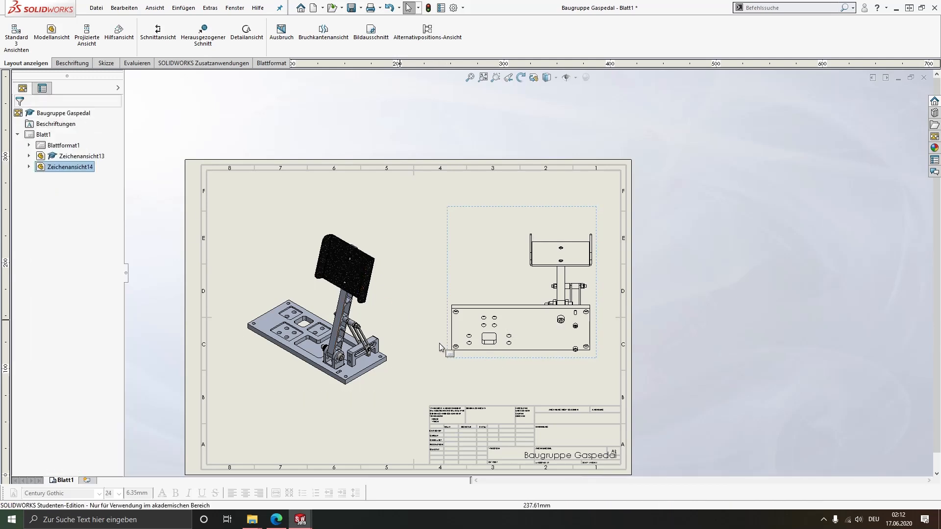
# - Label the base plate in the isometric view with a leader note reading "Grundplatte", with its text beside the plate's upper-left edge
pyautogui.scroll(-2, 381, 363)
pyautogui.moveTo(378, 273); pyautogui.dragTo(405, 293, button='middle')
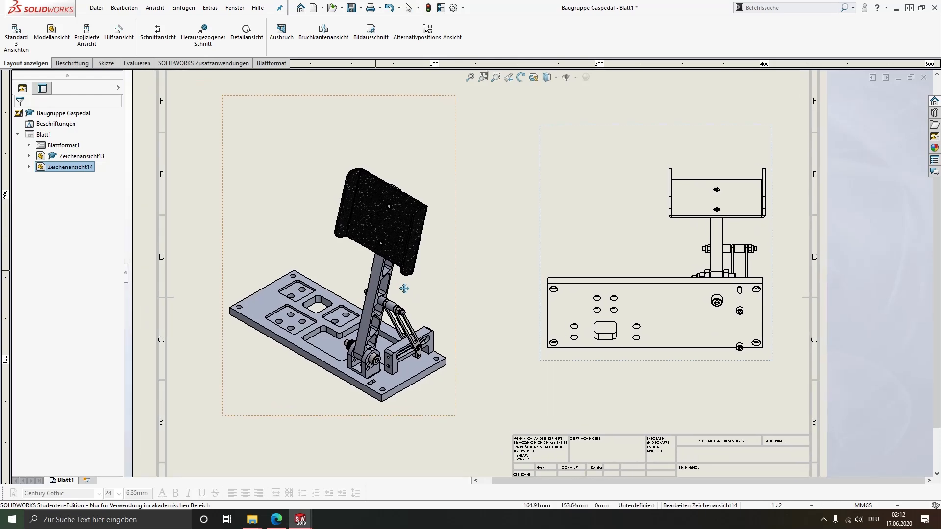
pyautogui.scroll(-2, 363, 297)
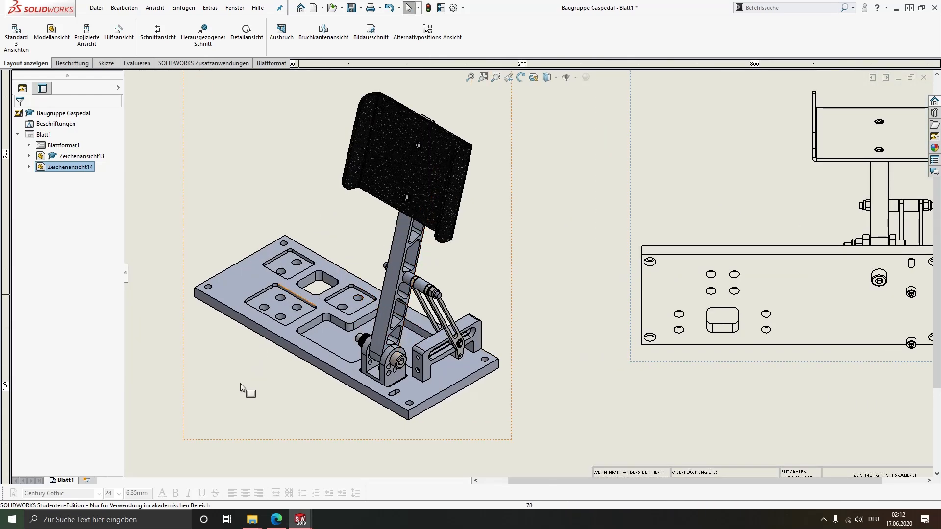
pyautogui.scroll(3, 317, 319)
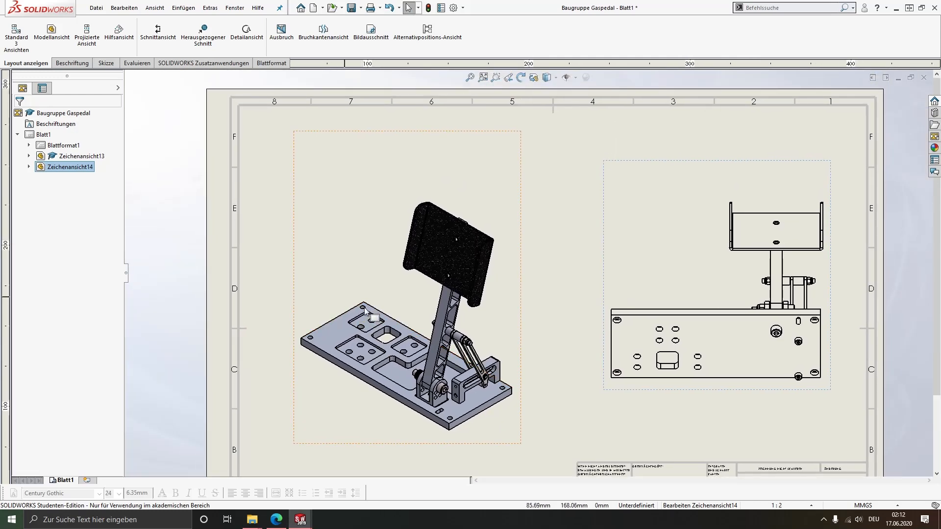
pyautogui.scroll(-2, 381, 341)
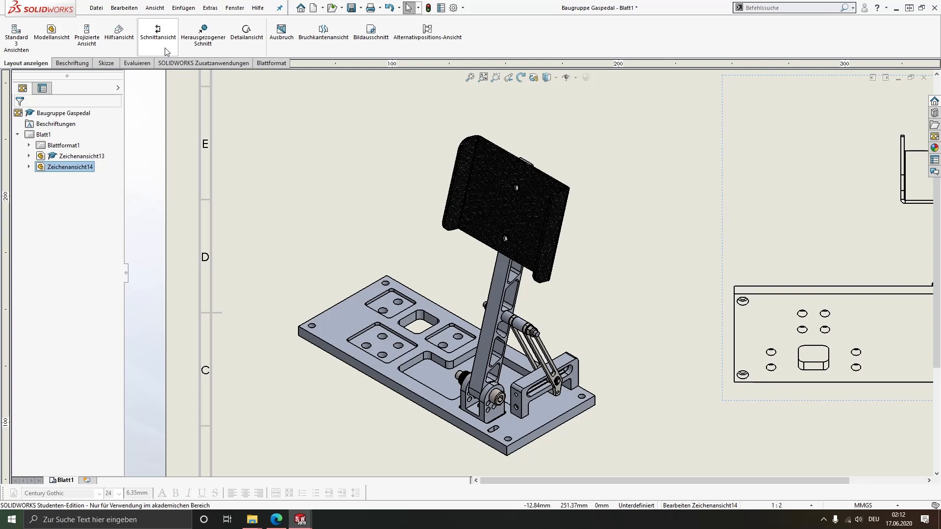
pyautogui.click(80, 63)
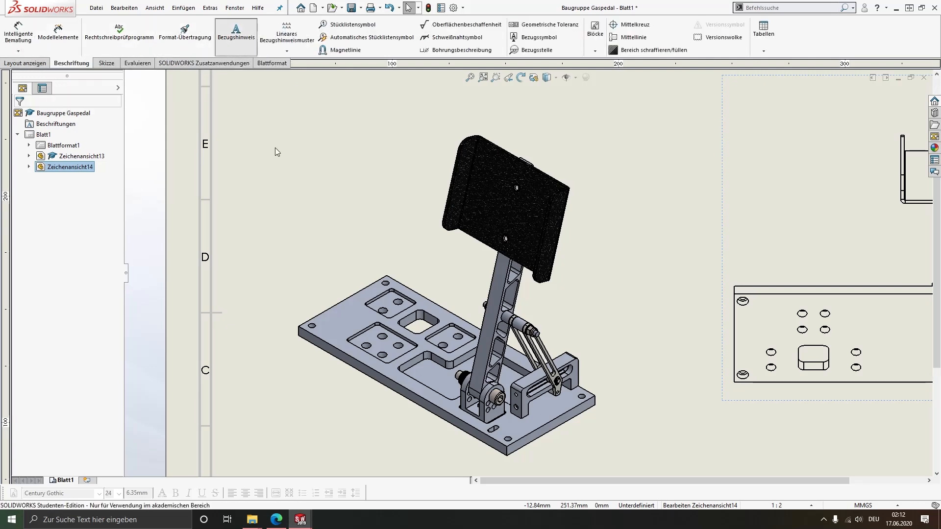
pyautogui.click(351, 314)
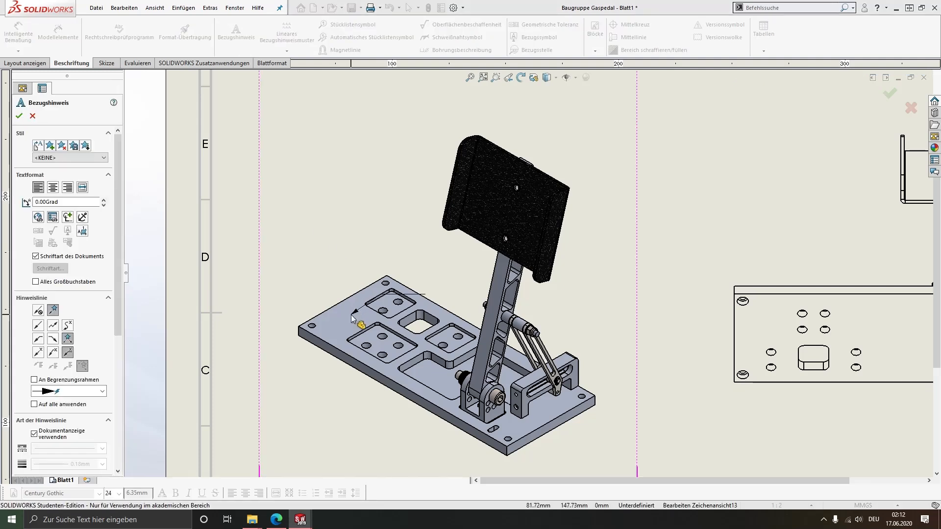
pyautogui.click(282, 269)
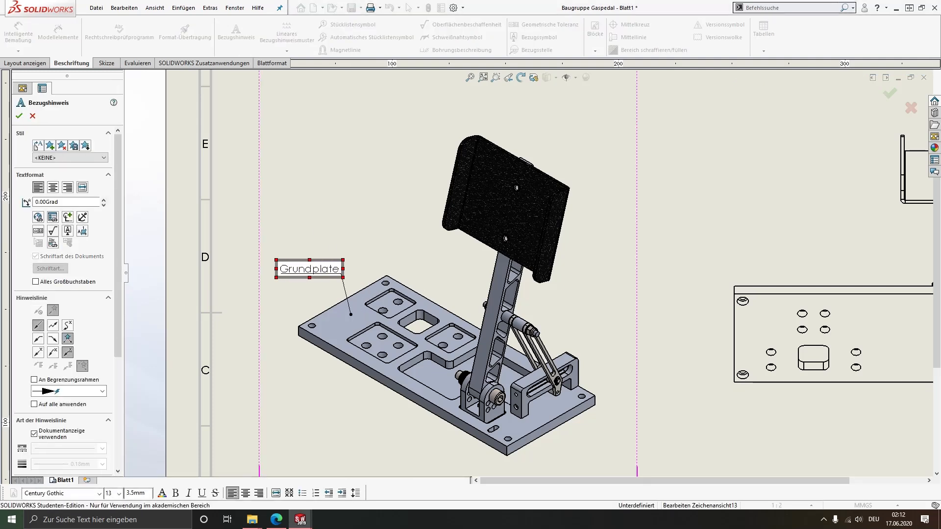
pyautogui.click(304, 292)
pyautogui.press('Escape')
pyautogui.moveTo(304, 273); pyautogui.dragTo(278, 279)
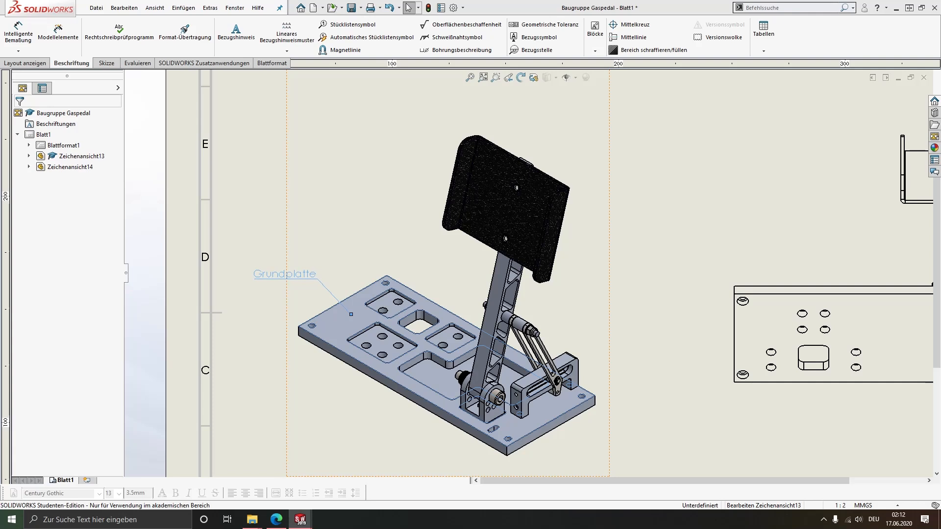
# - Add a leader note reading "Gaspedal" to the pedal arm in the isometric view
pyautogui.click(236, 35)
pyautogui.click(495, 295)
pyautogui.click(422, 260)
pyautogui.write('Gaspl')
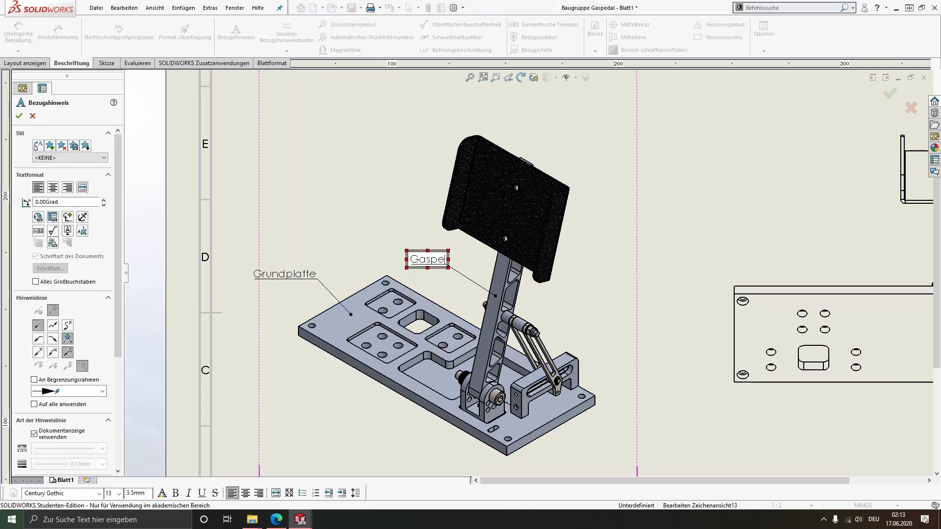
# - Label the slotted guide rail "Laufschiene Gaspedal" and the pedal's mounting bracket "Konsole Gaspedal" with leader notes in the isometric view
pyautogui.click(575, 376)
pyautogui.click(612, 347)
pyautogui.write('Laufschiene Gaspedal')
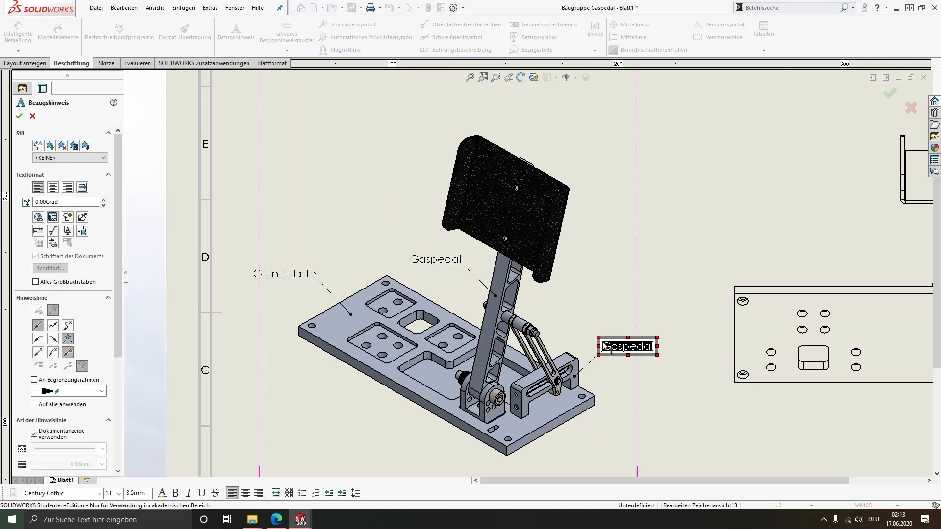
pyautogui.click(491, 414)
pyautogui.click(302, 447)
pyautogui.write('Konslole Gaspedal')
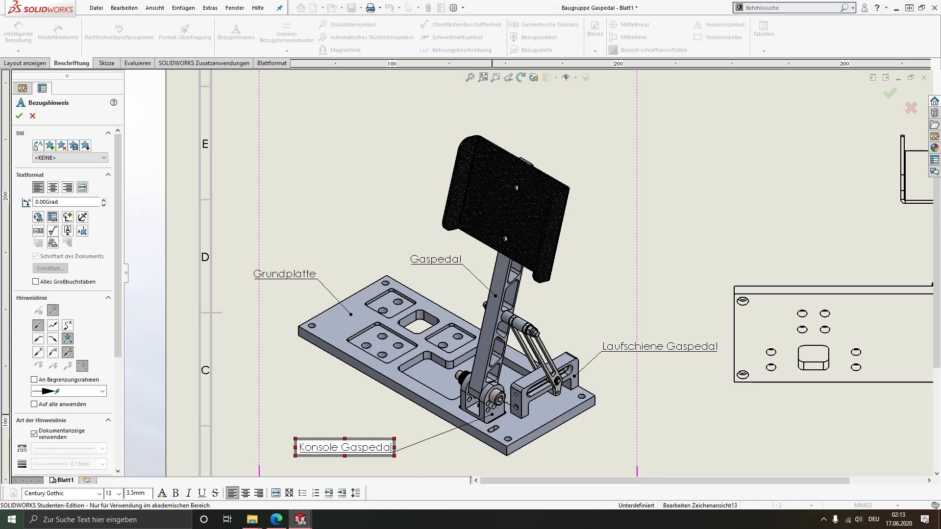
# - Add a leader note reading "Trittplatte Gaspedal" to the foot plate in the underside view, with its text left of the plate
pyautogui.moveTo(539, 368); pyautogui.dragTo(249, 401, button='middle')
pyautogui.click(642, 158)
pyautogui.click(635, 198)
pyautogui.click(446, 172)
pyautogui.write('Trittplatte Gaspedal')
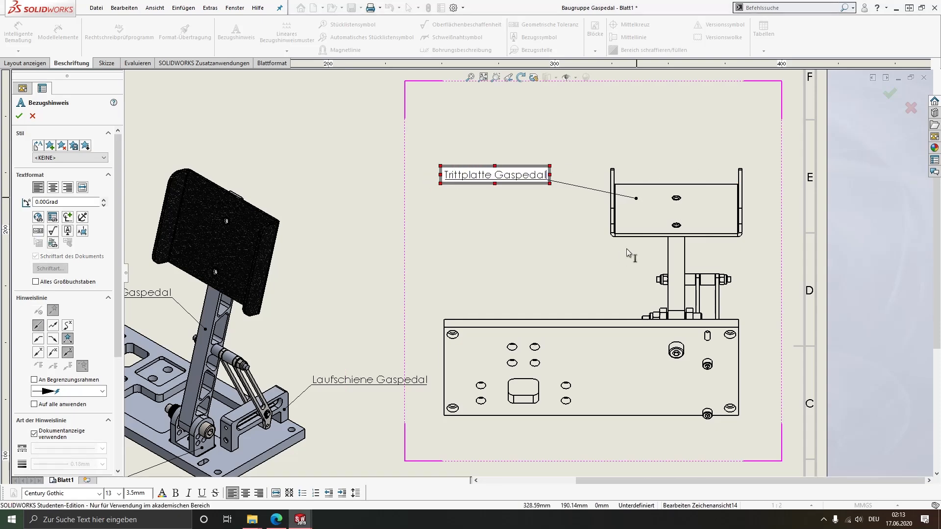
# - Add a leader note reading "Niete Trittplatten" to the upper rivet of the foot plate, placed below the Trittplatte Gaspedal note
pyautogui.scroll(-3, 595, 206)
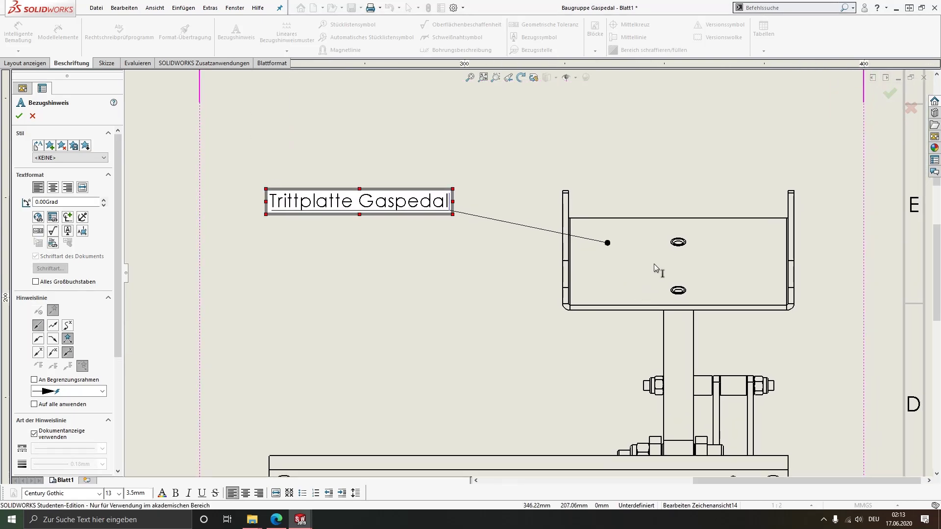
pyautogui.scroll(-2, 642, 255)
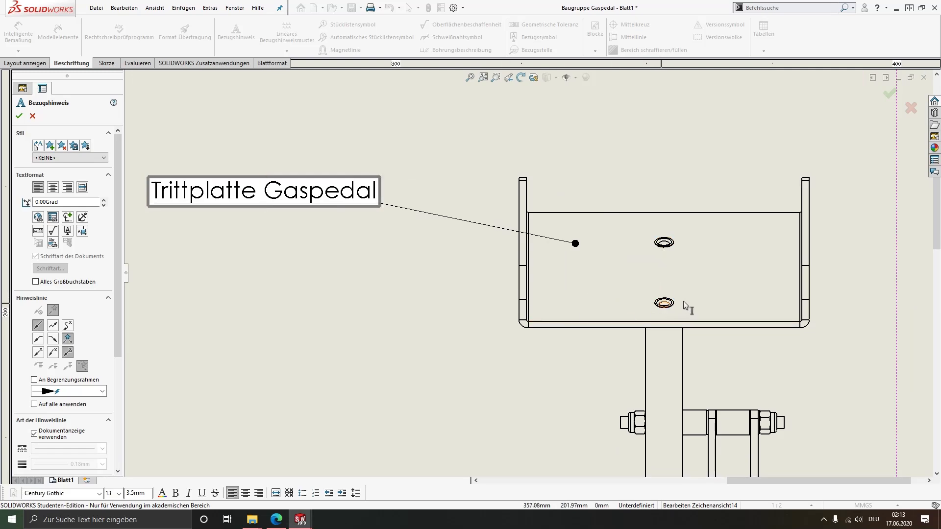
pyautogui.scroll(2, 683, 301)
pyautogui.moveTo(532, 307); pyautogui.dragTo(748, 291, button='middle')
pyautogui.scroll(1, 622, 303)
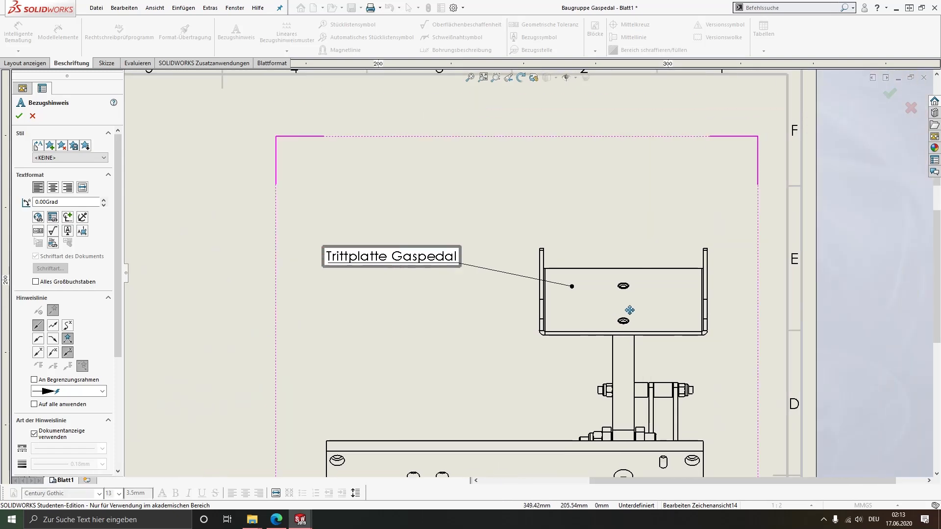
pyautogui.scroll(-3, 563, 282)
pyautogui.click(651, 264)
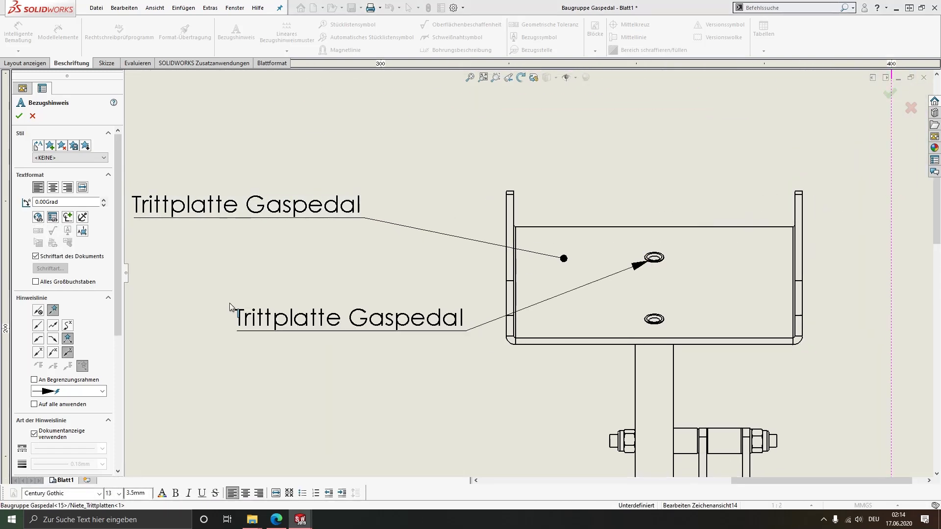
pyautogui.click(130, 316)
pyautogui.write('Niete Trittplatten')
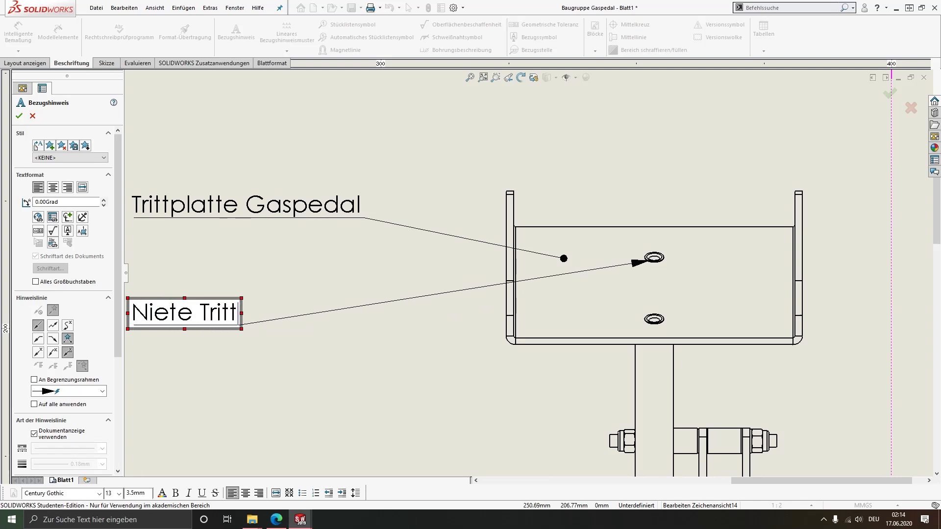
# - Attach a second leader from the "Niete Trittplatten" note to the lower rivet of the foot plate
pyautogui.click(651, 321)
pyautogui.click(648, 321)
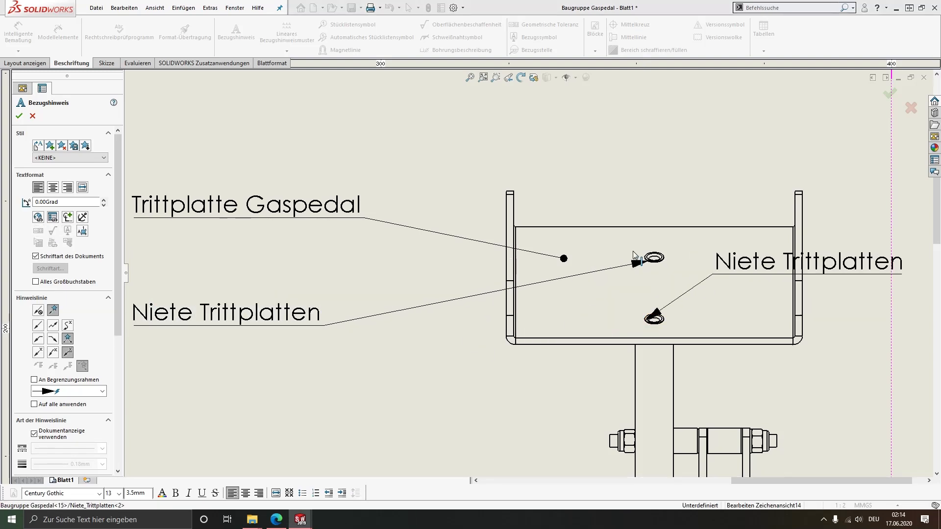
pyautogui.moveTo(212, 337)
pyautogui.mouseDown(button='middle')
pyautogui.moveTo(244, 322)
pyautogui.moveTo(265, 337)
pyautogui.mouseUp(button='middle')
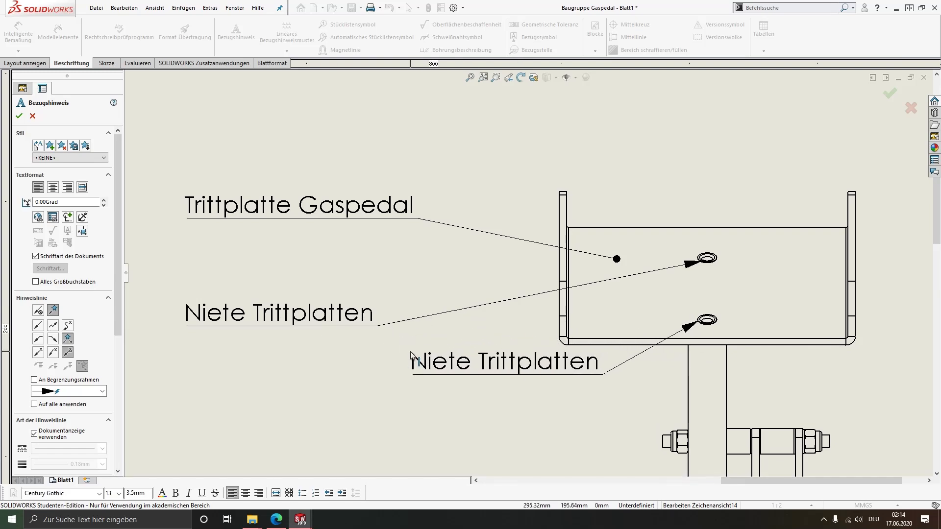
pyautogui.click(187, 304)
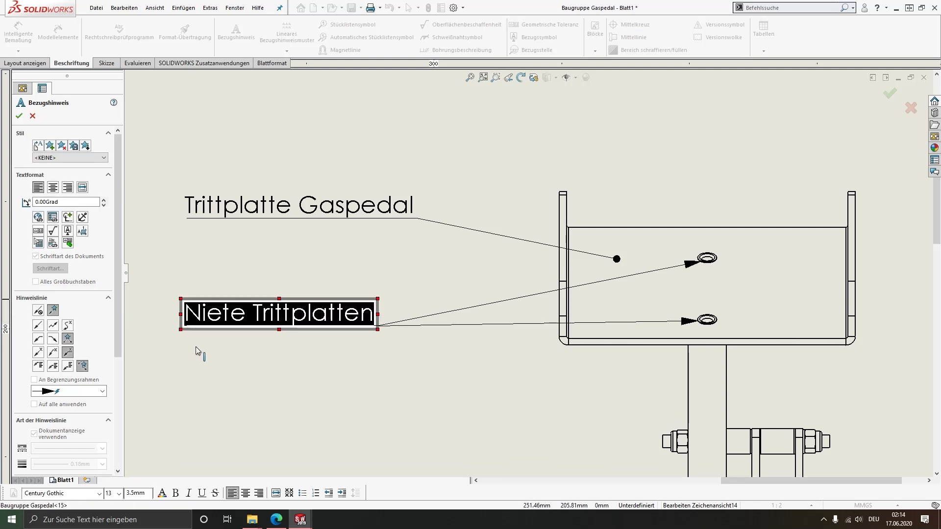
pyautogui.click(398, 380)
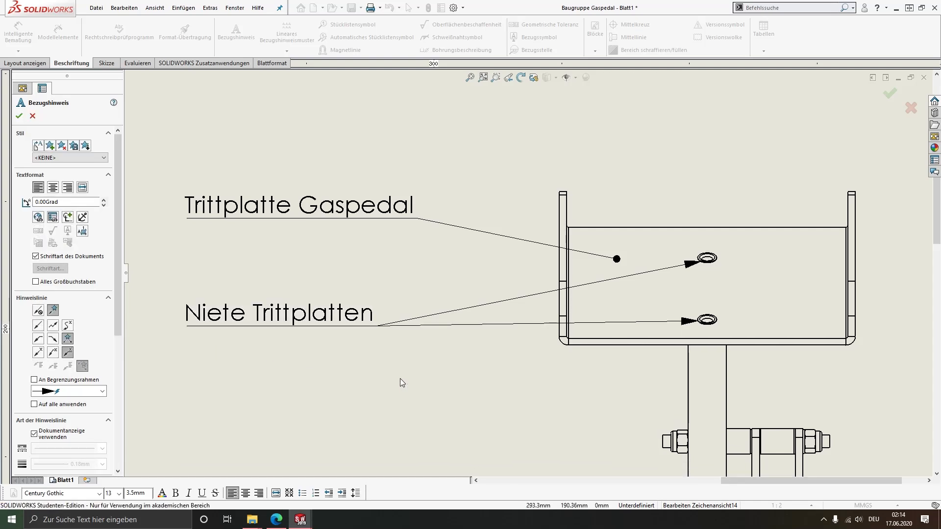
# - Attach a new leader note to the bronze bushing between pedal and bracket in the underside view, placing it below the "Niete Trittplatten" note
pyautogui.scroll(3, 400, 380)
pyautogui.moveTo(443, 363)
pyautogui.mouseDown(button='middle')
pyautogui.moveTo(380, 269)
pyautogui.moveTo(369, 269)
pyautogui.mouseUp(button='middle')
pyautogui.scroll(-2, 475, 319)
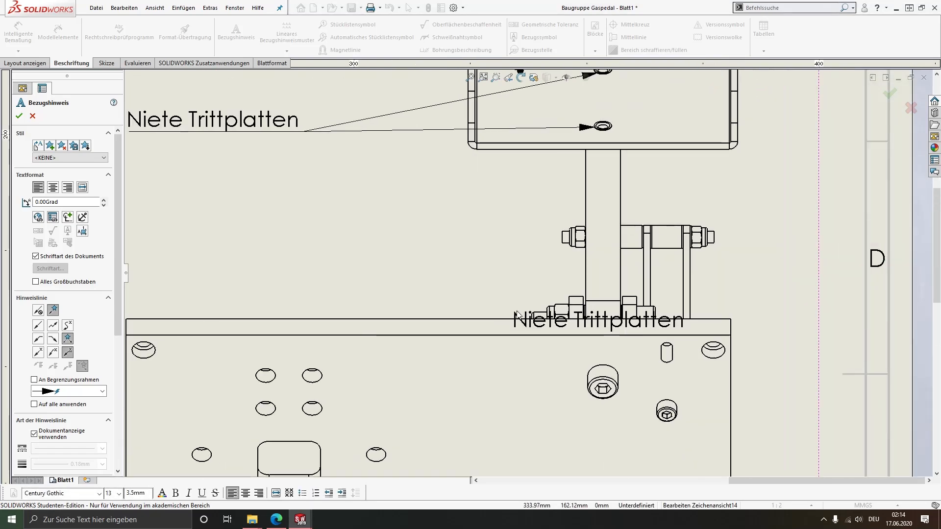
pyautogui.scroll(-2, 631, 315)
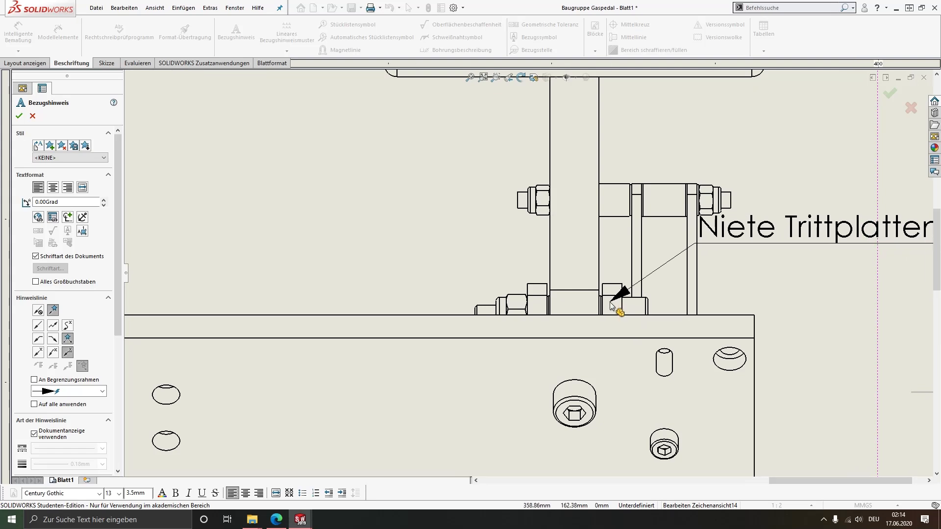
pyautogui.scroll(-2, 619, 311)
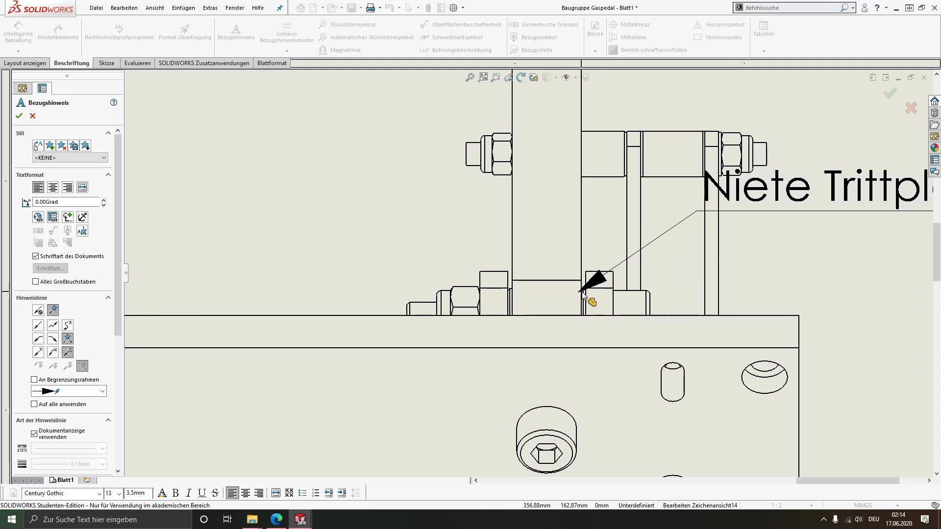
pyautogui.moveTo(583, 286)
pyautogui.mouseDown(button='middle')
pyautogui.moveTo(610, 319)
pyautogui.moveTo(613, 345)
pyautogui.mouseUp(button='middle')
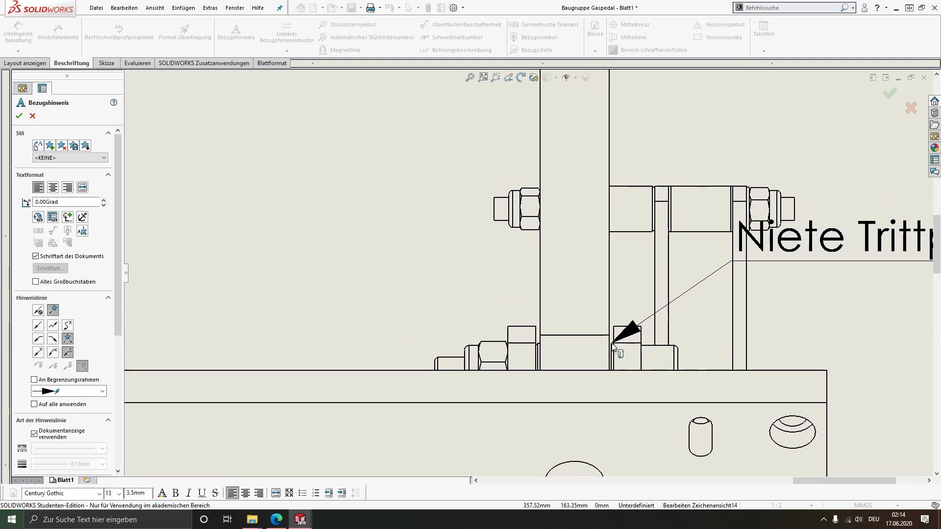
pyautogui.click(612, 345)
pyautogui.moveTo(367, 172); pyautogui.dragTo(565, 271, button='middle')
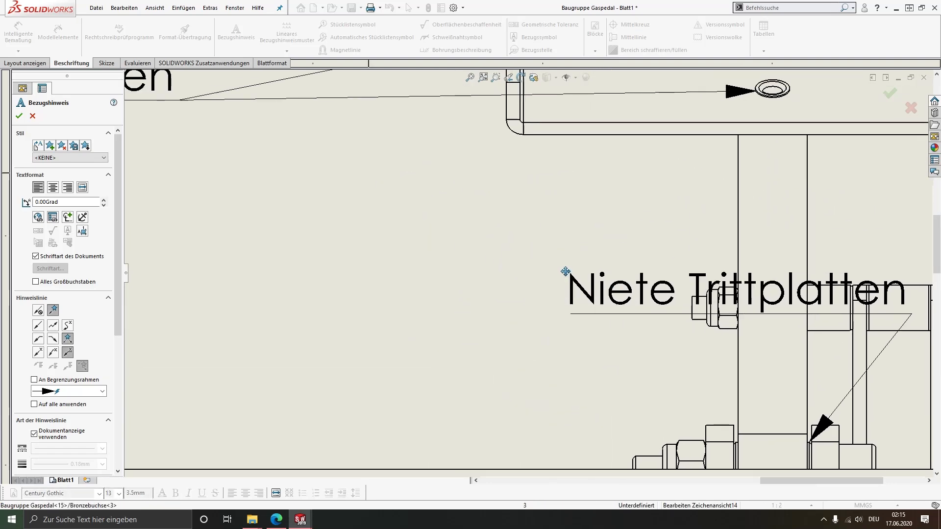
pyautogui.scroll(5, 565, 272)
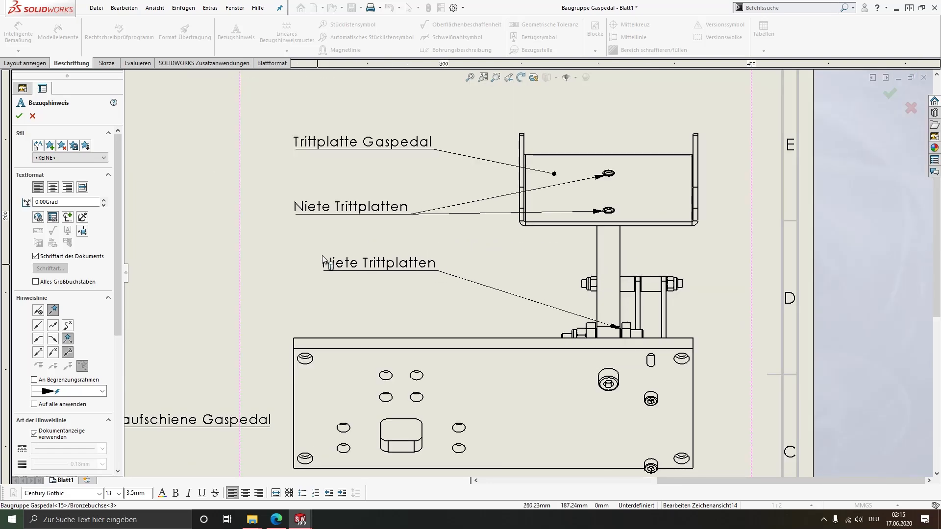
pyautogui.click(299, 265)
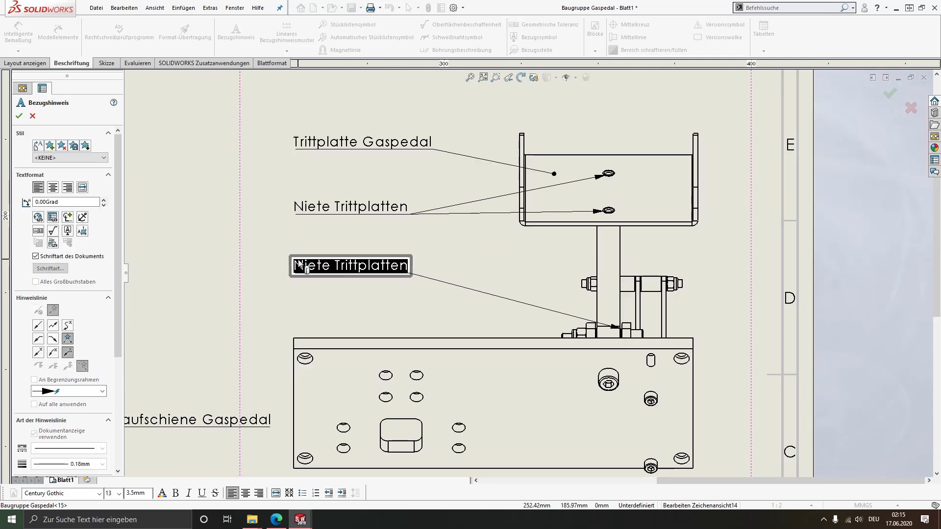
# - Set the bushing note's text to "Bronzebuchse" with "(zwischen Pedal und Konsole)" on a second line
pyautogui.write('Bronzebuchse')
pyautogui.press('Return')
pyautogui.write('(zwischen Pedal und Konsole)')
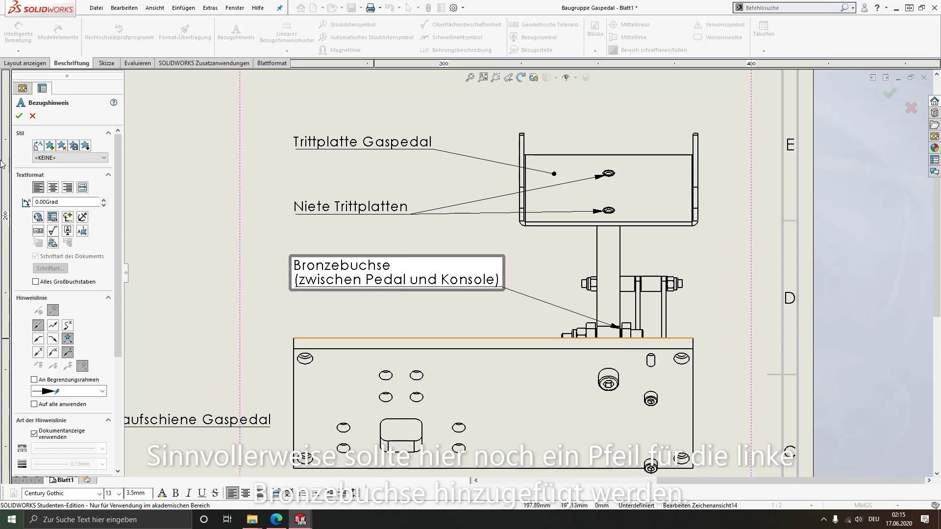
pyautogui.press('Escape')
# - Add a leader note reading "M8x16" to the large screw in the base plate, with its text just above the plate
pyautogui.click(236, 36)
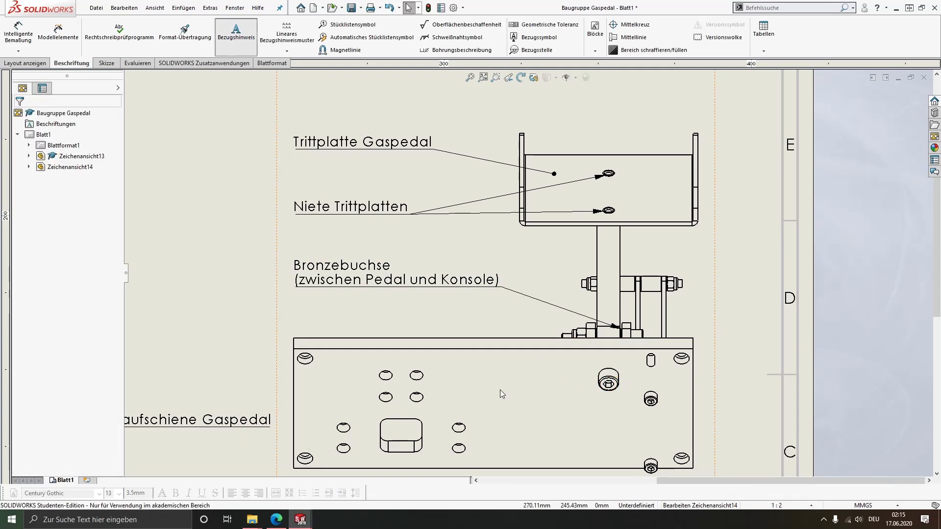
pyautogui.click(606, 379)
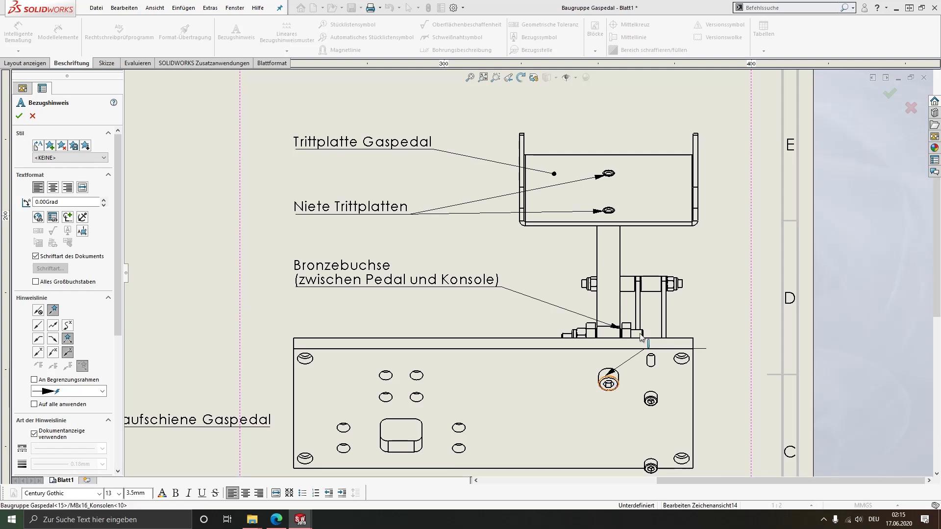
pyautogui.click(410, 317)
pyautogui.write('M8x16')
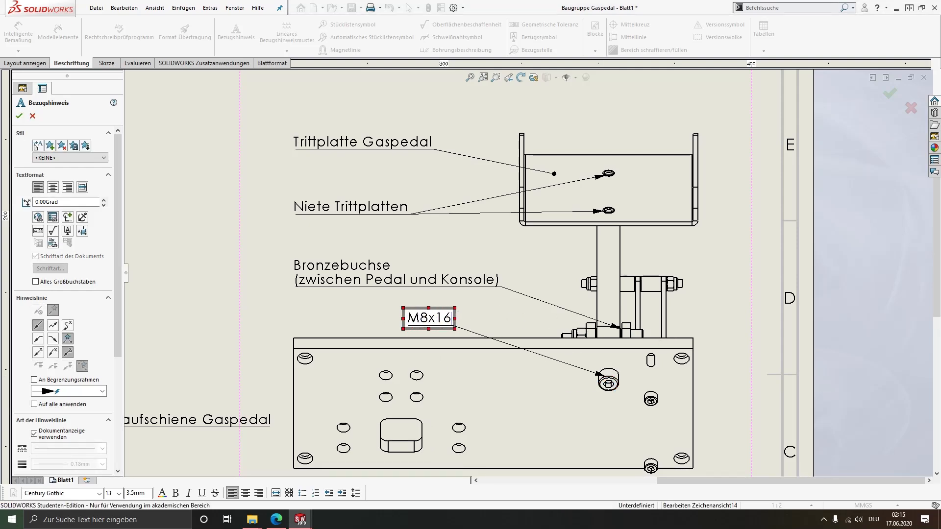
pyautogui.moveTo(561, 420); pyautogui.dragTo(530, 297, button='middle')
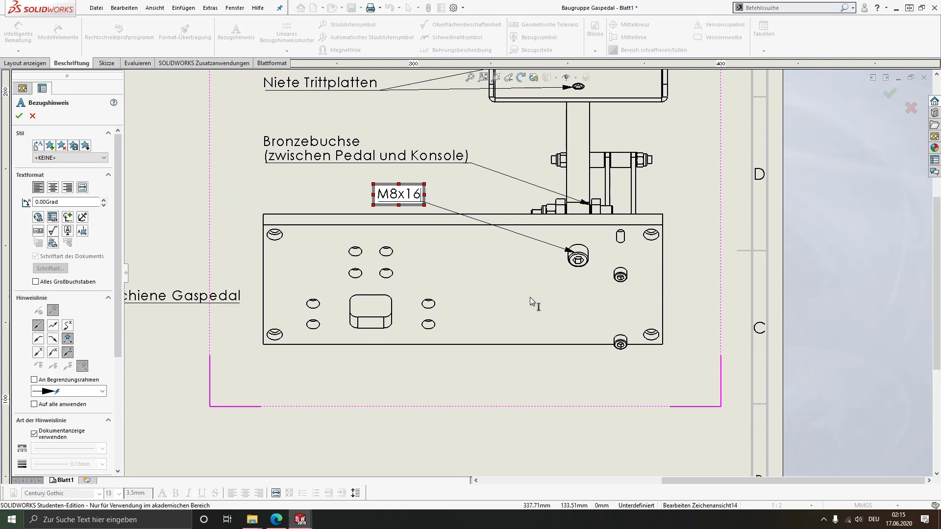
pyautogui.click(484, 378)
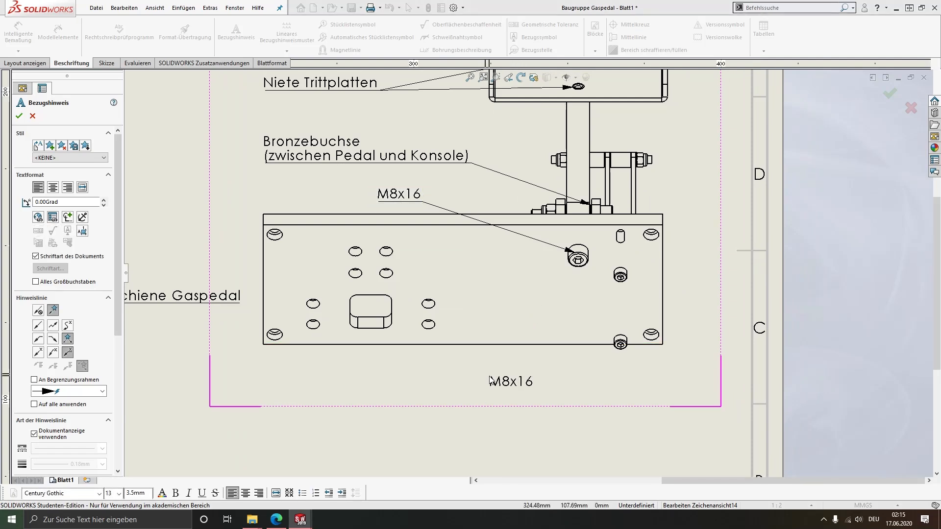
pyautogui.press('Escape')
# - Add a leader note reading "M5x16" below the base plate, with leaders to both small screws near the plate's right end
pyautogui.click(236, 31)
pyautogui.click(619, 278)
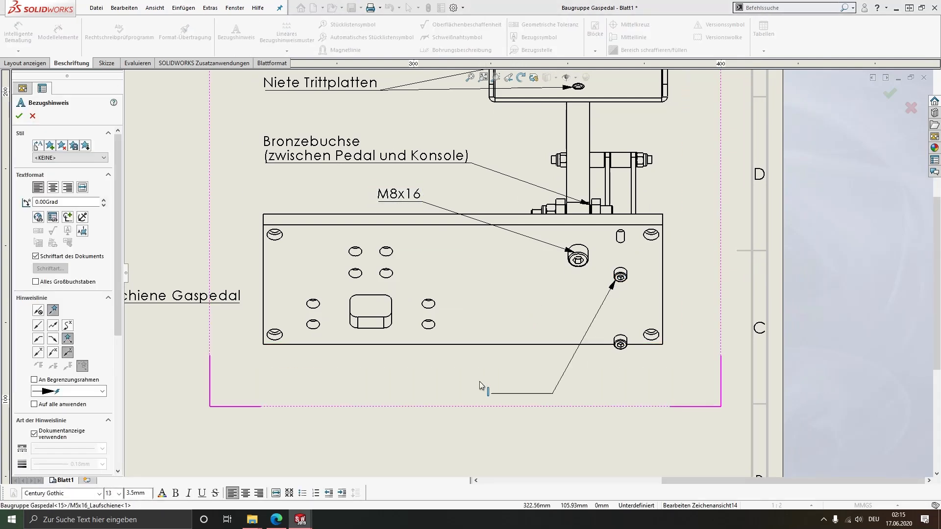
pyautogui.click(468, 369)
pyautogui.write('M5x16')
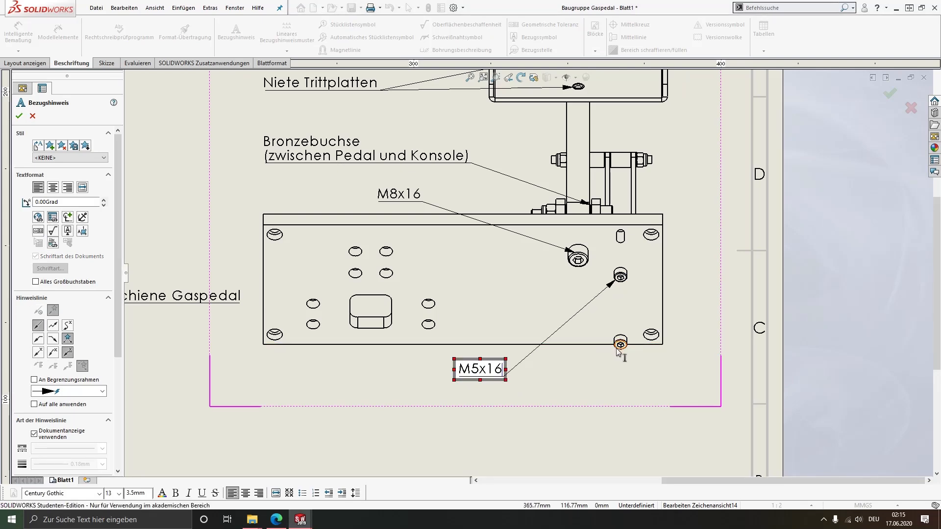
pyautogui.click(616, 352)
pyautogui.click(617, 349)
pyautogui.click(462, 368)
pyautogui.click(517, 381)
pyautogui.press('Escape')
# - Add a second sheet to the drawing
pyautogui.scroll(1, 502, 309)
pyautogui.moveTo(387, 287); pyautogui.dragTo(633, 330, button='middle')
pyautogui.scroll(1, 486, 298)
pyautogui.scroll(1, 633, 330)
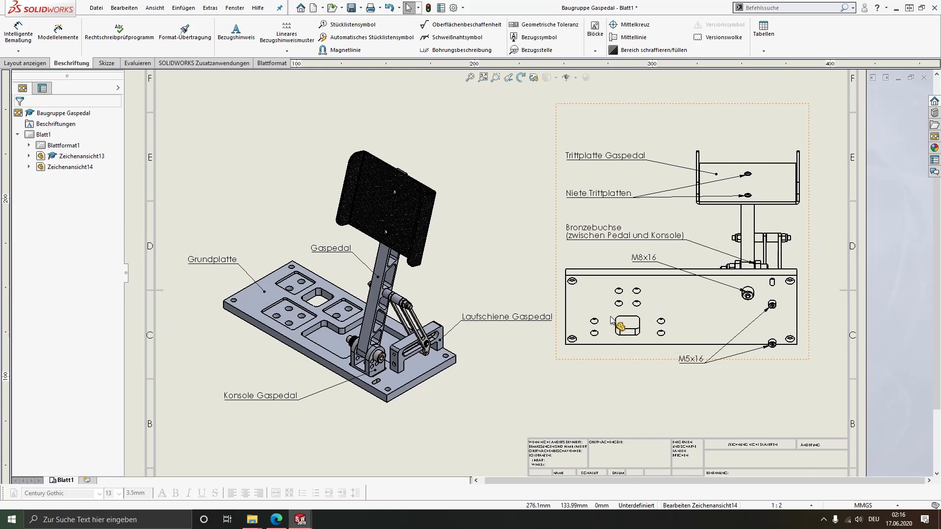
pyautogui.scroll(1, 611, 319)
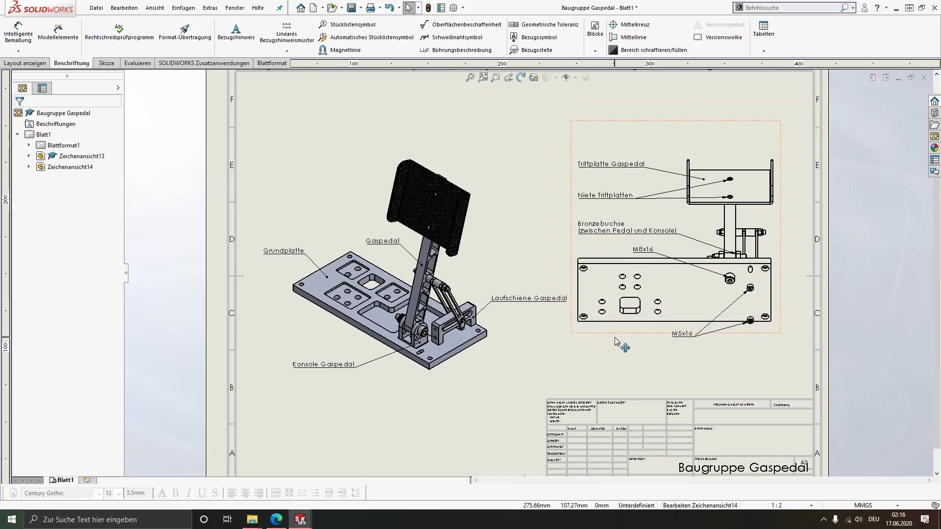
pyautogui.scroll(-2, 763, 267)
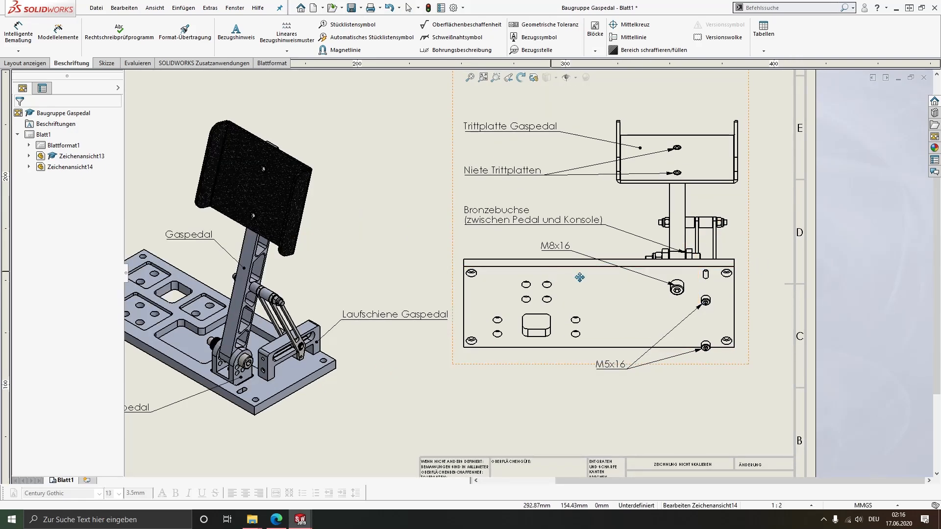
pyautogui.scroll(3, 684, 274)
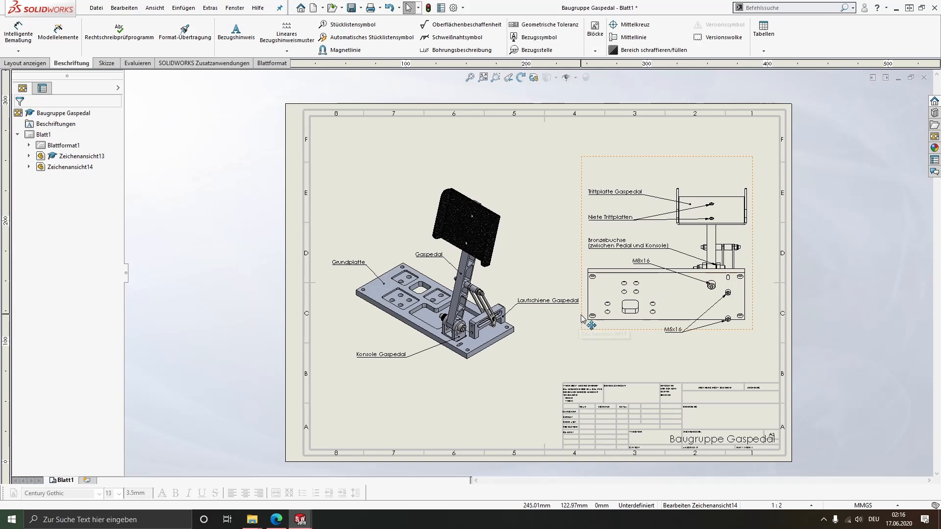
pyautogui.click(88, 479)
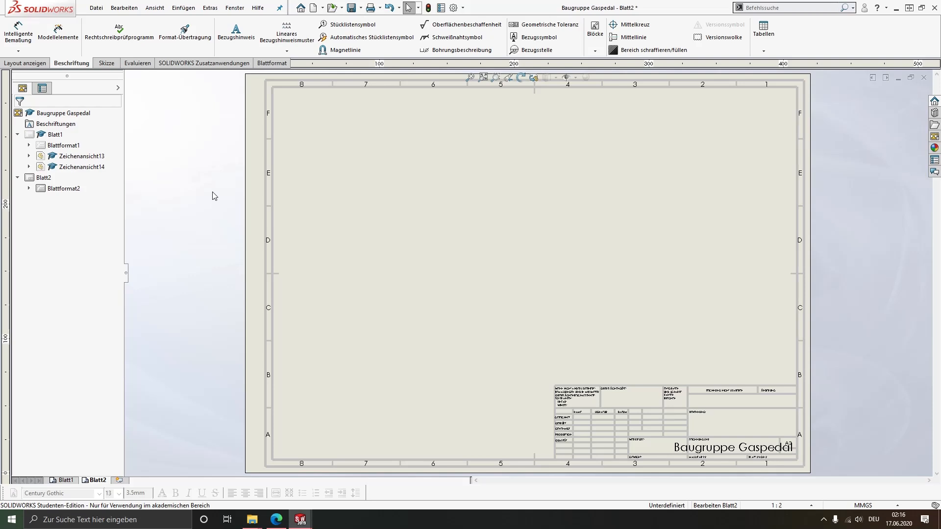
# - Rotate the Baugruppe Gaspedal assembly model to an angled front view seen slightly from above, and return to the drawing's Blatt2
pyautogui.hotkey('ctrl', 'Tab')
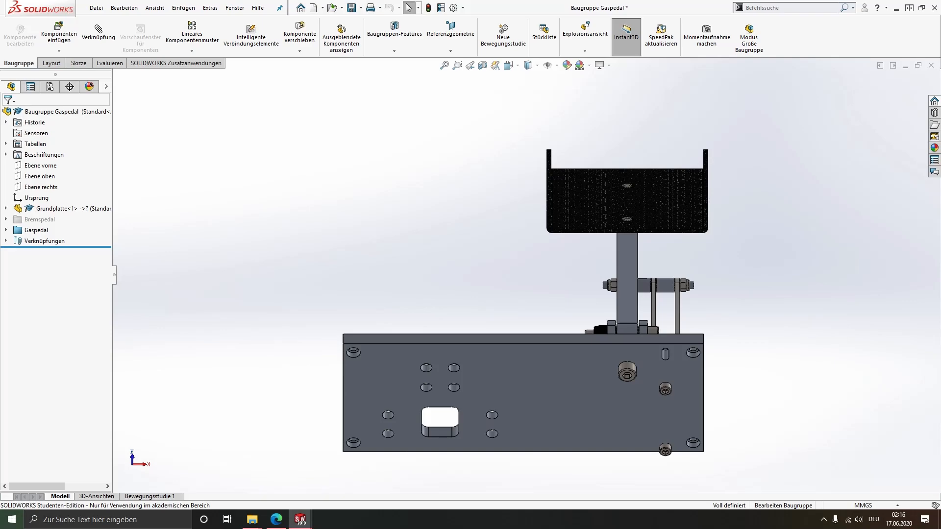
pyautogui.moveTo(715, 271); pyautogui.dragTo(635, 371, button='middle')
pyautogui.moveTo(621, 336)
pyautogui.mouseDown(button='middle')
pyautogui.moveTo(602, 340)
pyautogui.moveTo(616, 344)
pyautogui.moveTo(612, 327)
pyautogui.mouseUp(button='middle')
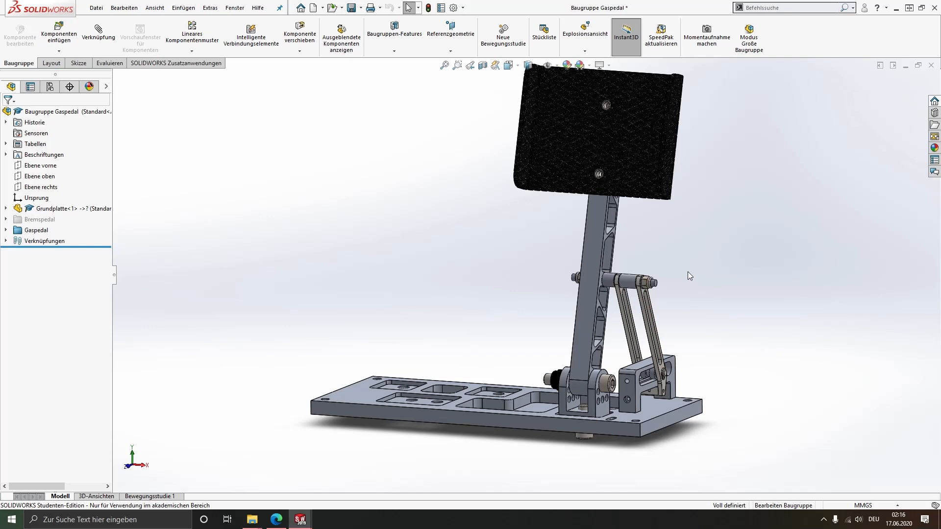
pyautogui.keyDown('ctrl'); pyautogui.moveTo(681, 269); pyautogui.dragTo(642, 292, button='middle'); pyautogui.keyUp('ctrl')
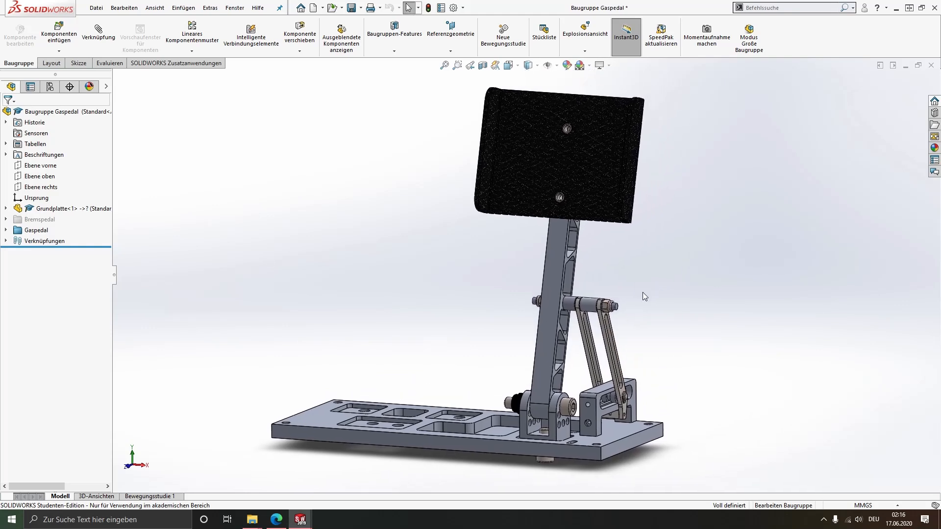
pyautogui.hotkey('ctrl', 'Tab')
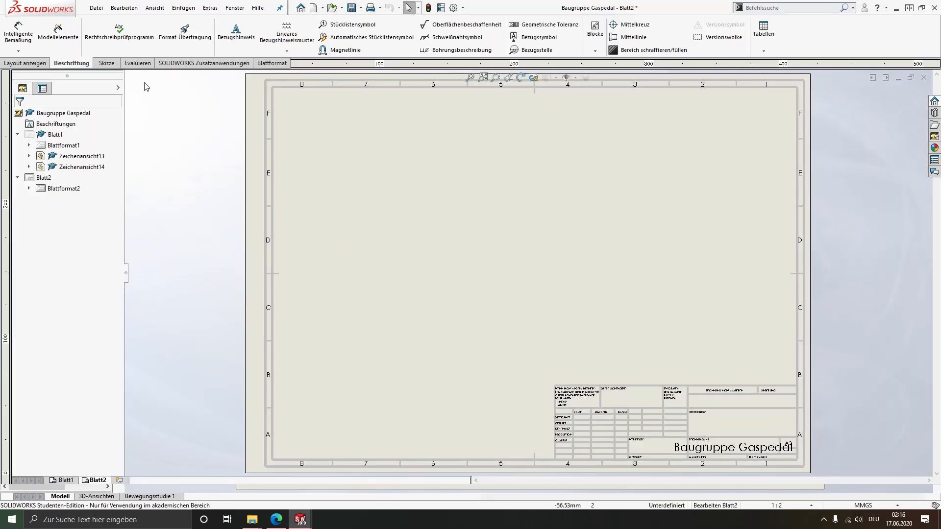
# - Insert a model view of Baugruppe Gaspedal in the current model orientation on Blatt2, left of the sheet's centre
pyautogui.click(22, 63)
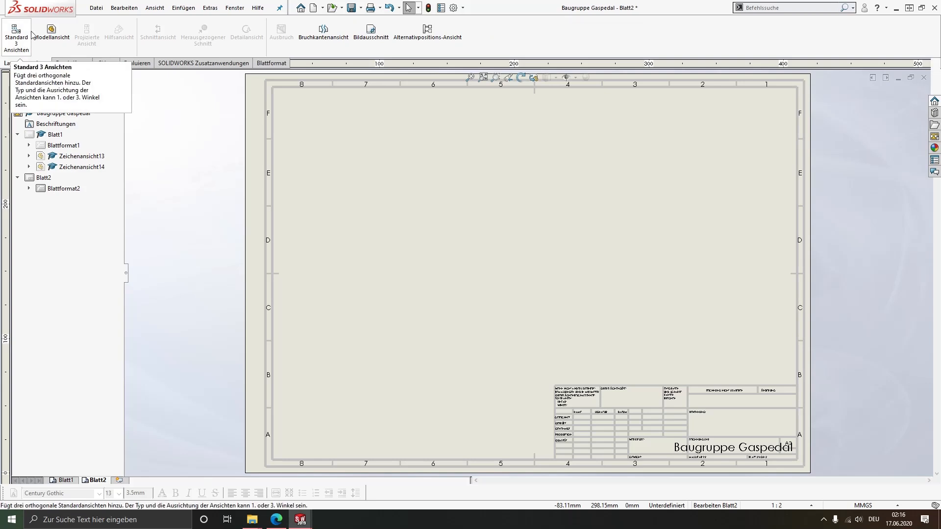
pyautogui.click(51, 32)
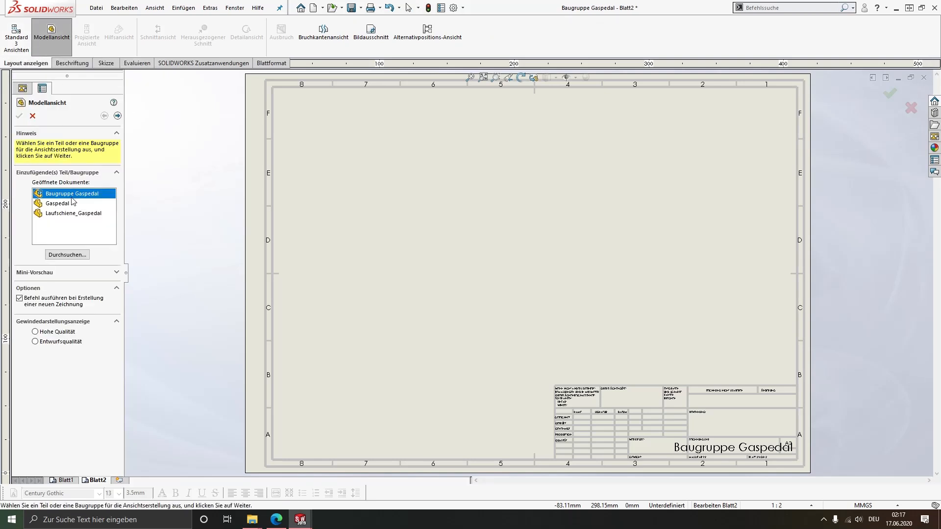
pyautogui.doubleClick(58, 195)
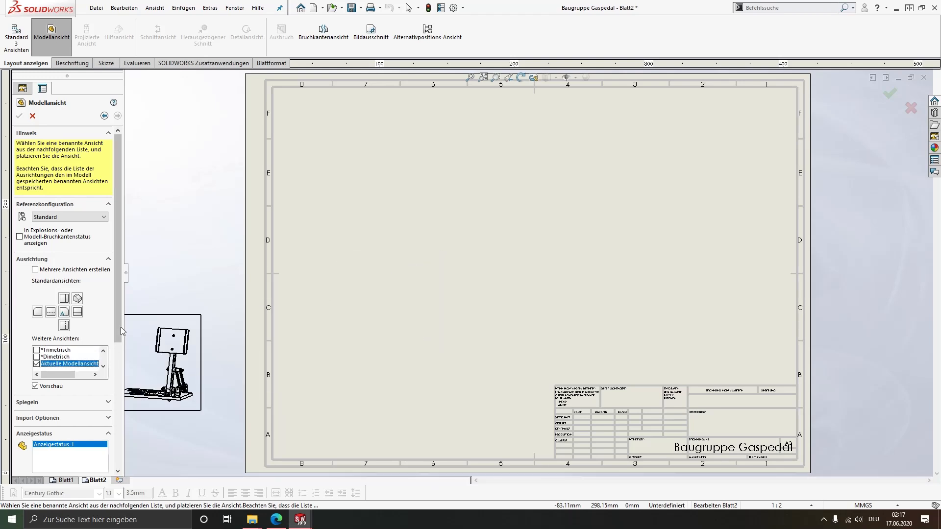
pyautogui.scroll(-3, 55, 384)
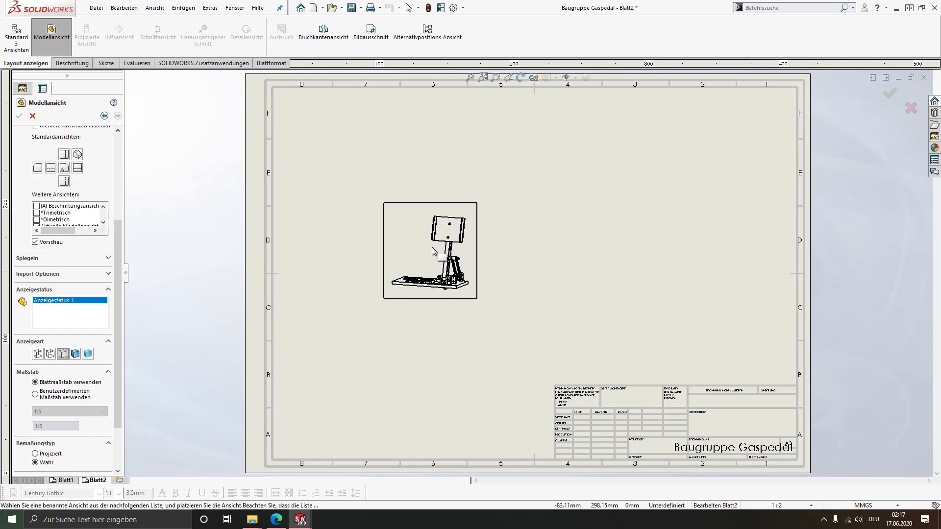
pyautogui.click(432, 251)
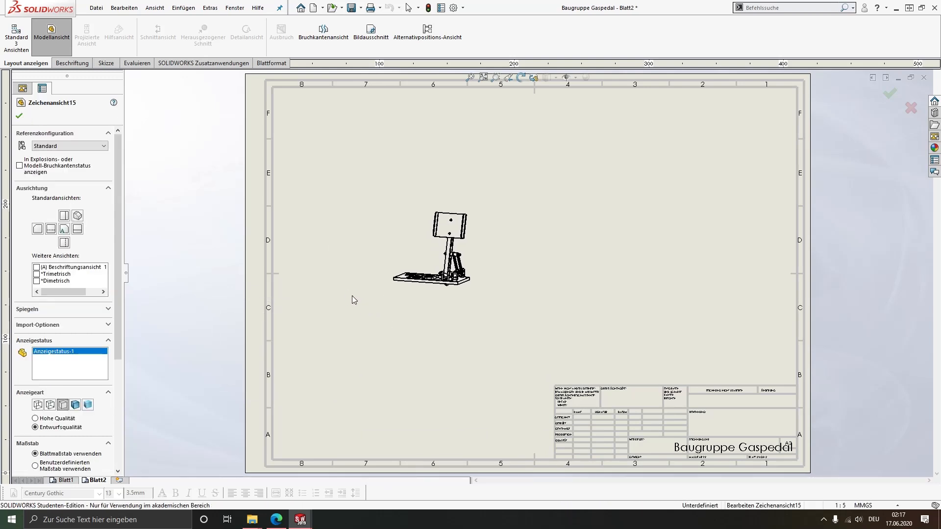
pyautogui.press('Escape')
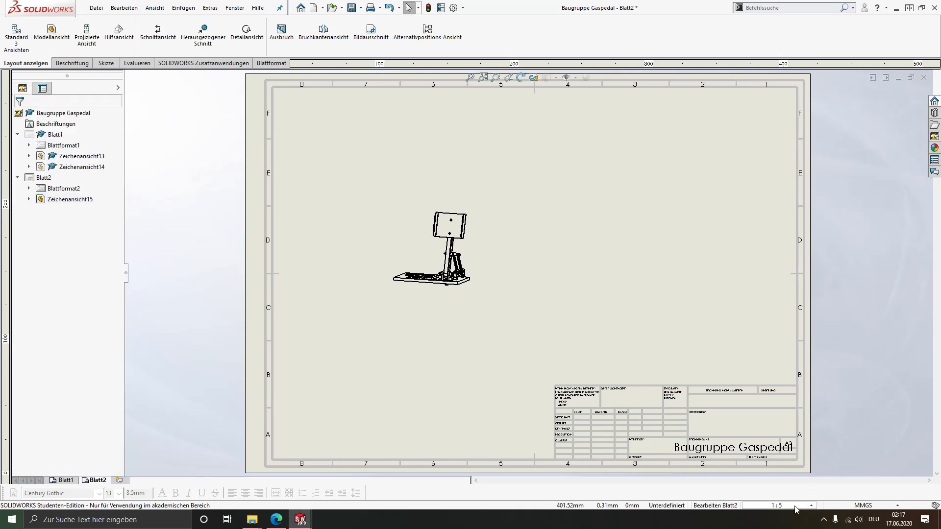
# - Set the scale of Blatt2 to 1:1.3 and position the enlarged assembly view in the left part of the sheet above the title block
pyautogui.click(795, 506)
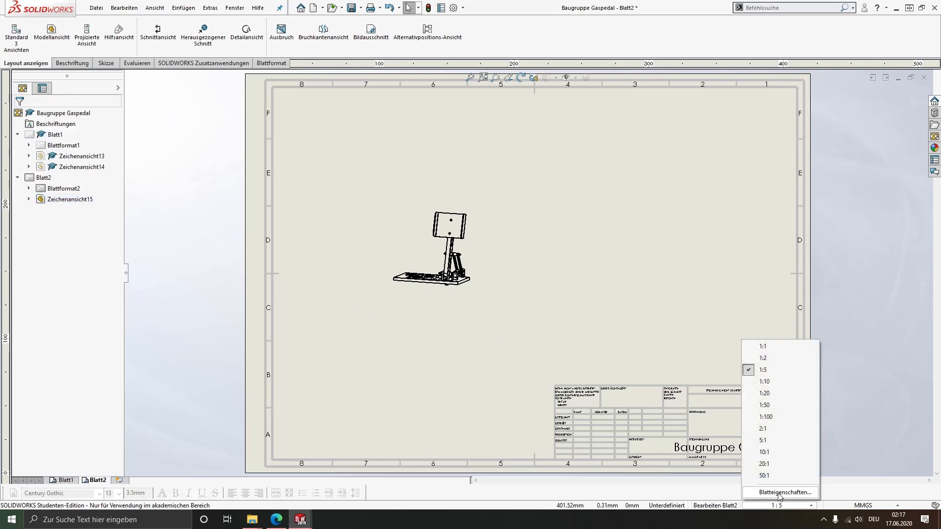
pyautogui.click(780, 492)
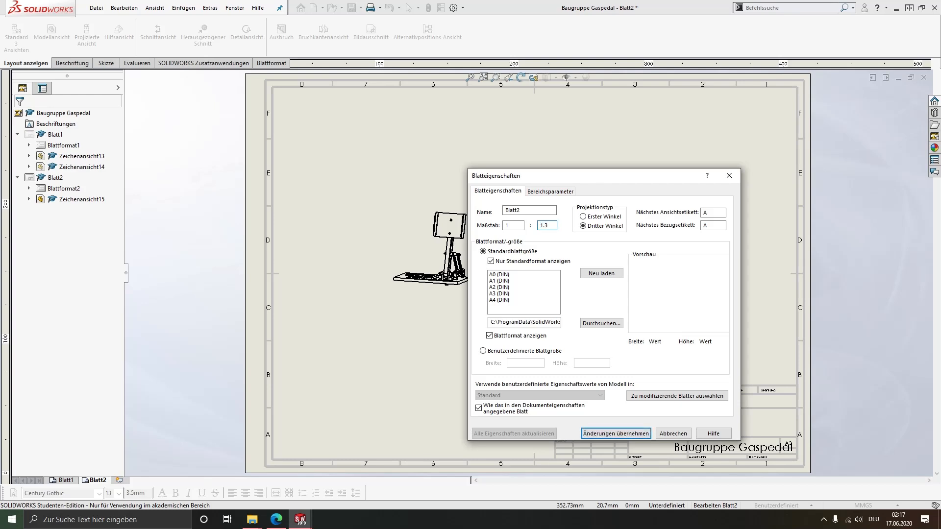
pyautogui.click(636, 433)
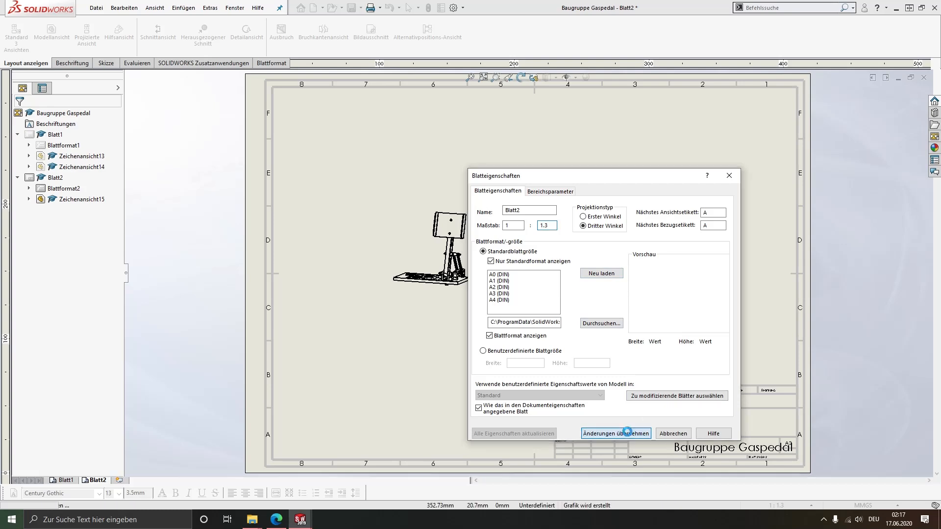
pyautogui.moveTo(585, 284); pyautogui.dragTo(590, 271)
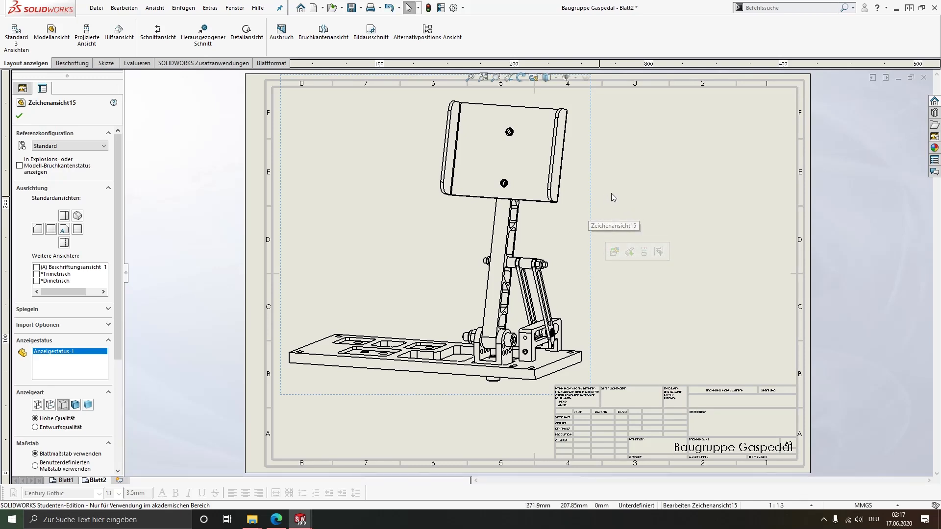
pyautogui.click(590, 188)
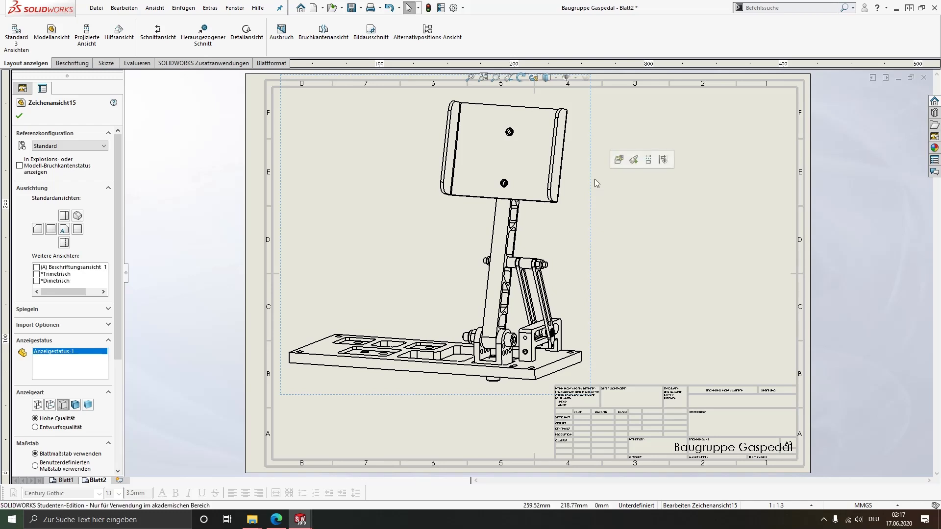
# - Show the assembly view on Blatt2 in its exploded state and display it shaded with edges
pyautogui.click(20, 166)
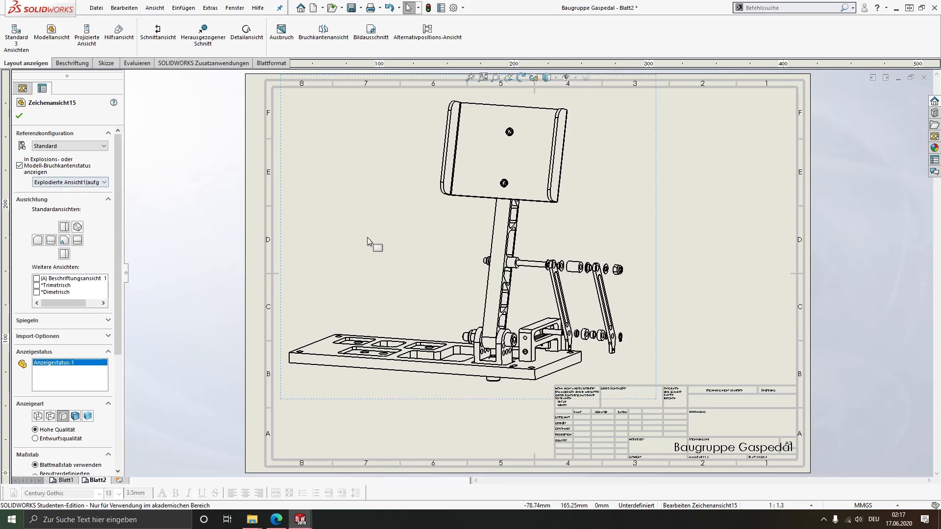
pyautogui.scroll(-2, 606, 306)
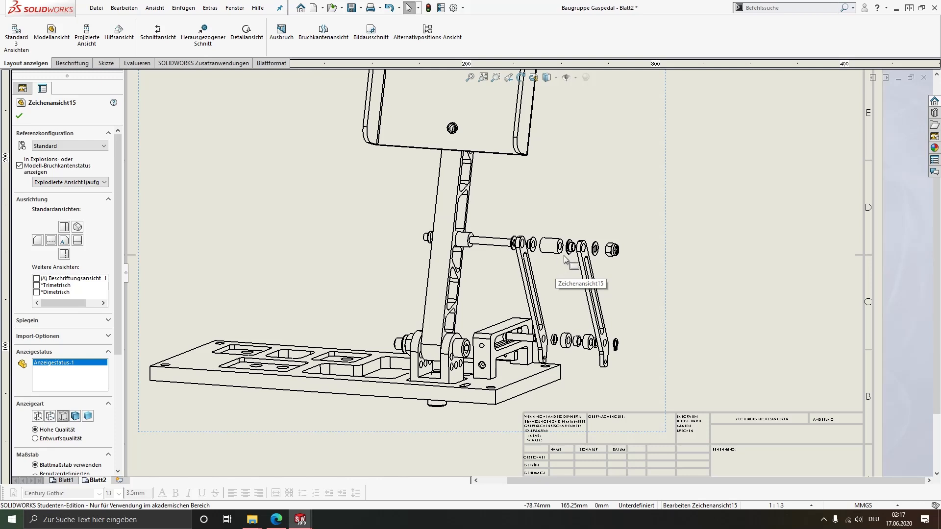
pyautogui.scroll(-1, 618, 256)
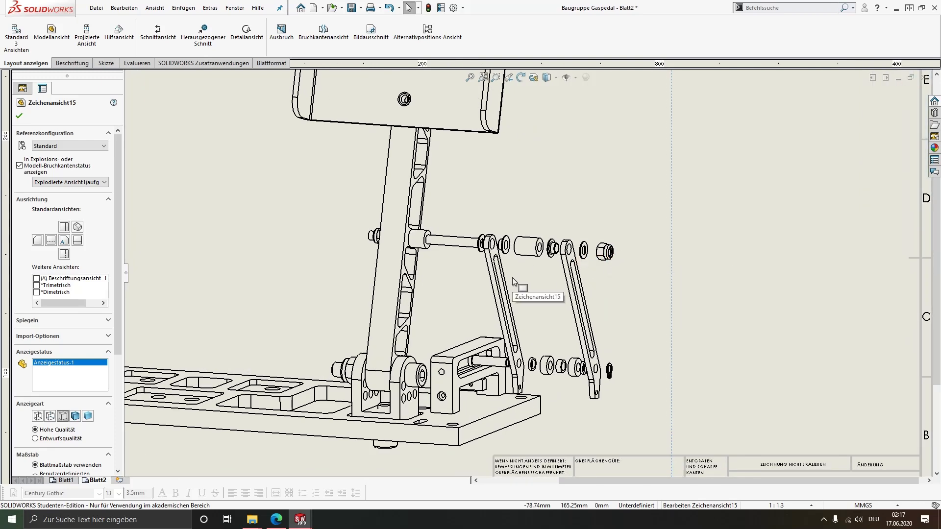
pyautogui.click(75, 416)
pyautogui.scroll(-1, 564, 260)
pyautogui.scroll(-1, 563, 259)
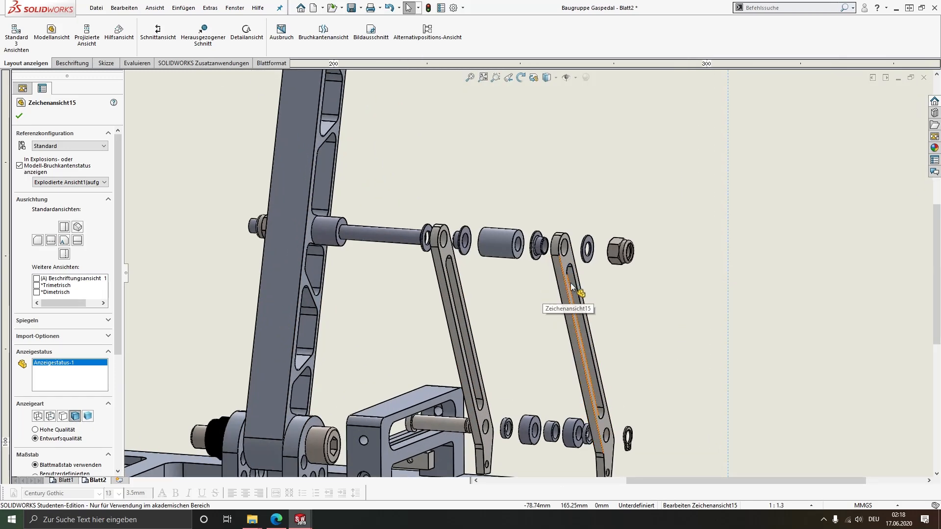
pyautogui.scroll(2, 584, 301)
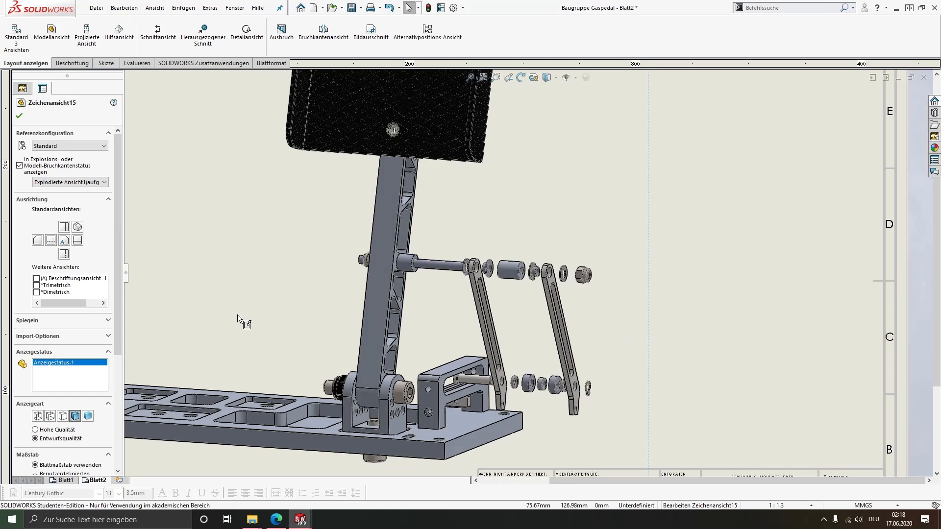
pyautogui.click(18, 116)
pyautogui.click(675, 220)
# - Shift the exploded assembly view slightly towards the sheet's left border
pyautogui.scroll(3, 607, 245)
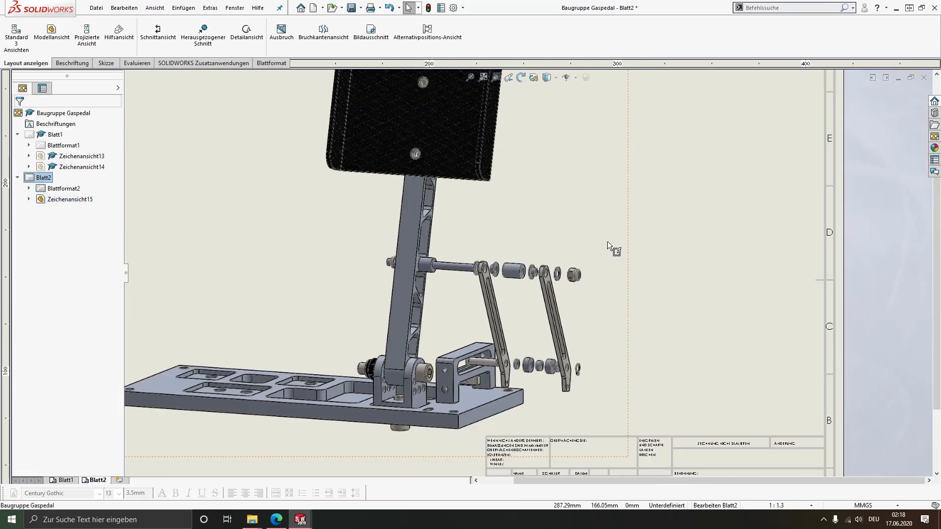
pyautogui.moveTo(596, 258); pyautogui.dragTo(583, 246)
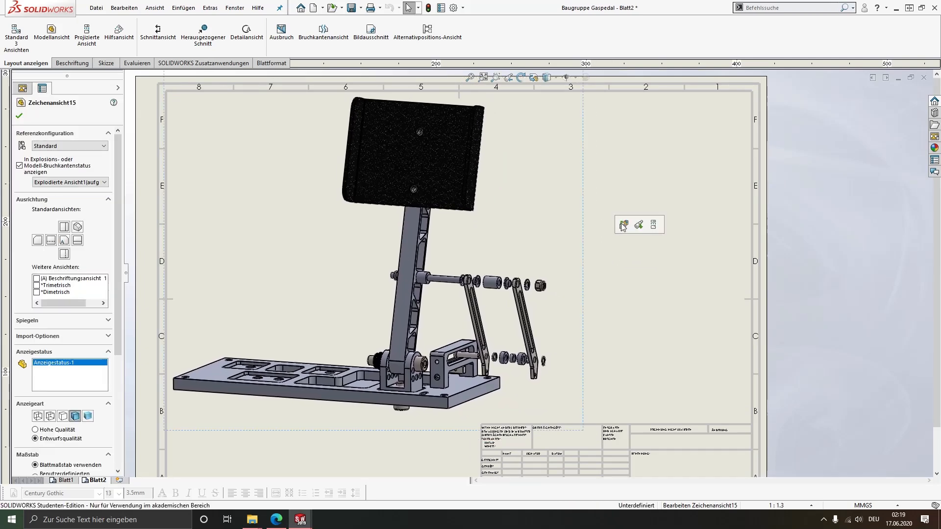
pyautogui.scroll(-2, 583, 249)
pyautogui.scroll(-1, 564, 242)
pyautogui.scroll(-1, 515, 245)
pyautogui.click(631, 274)
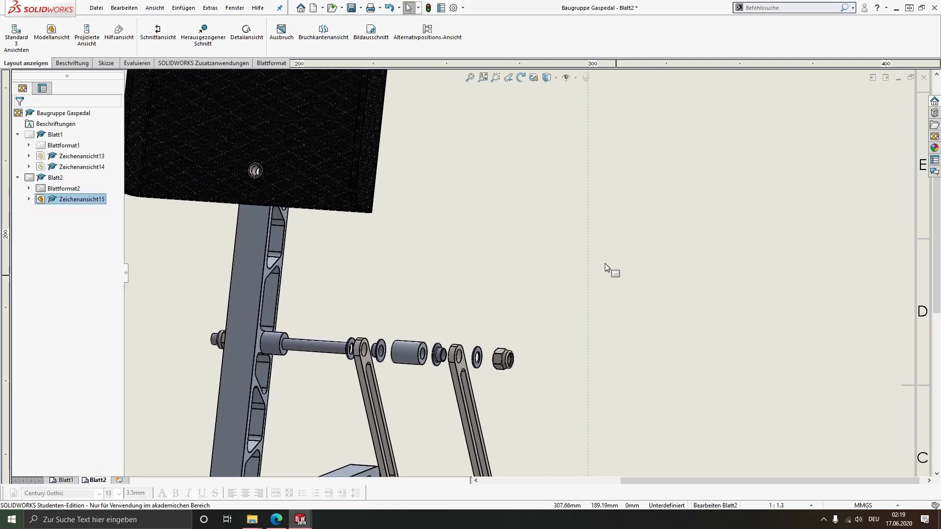
# - Attach leader notes "M5 Mutter" to the outermost nut of the upper exploded row and "Anlaufscheibe GTM" to the washer beside it
pyautogui.click(72, 63)
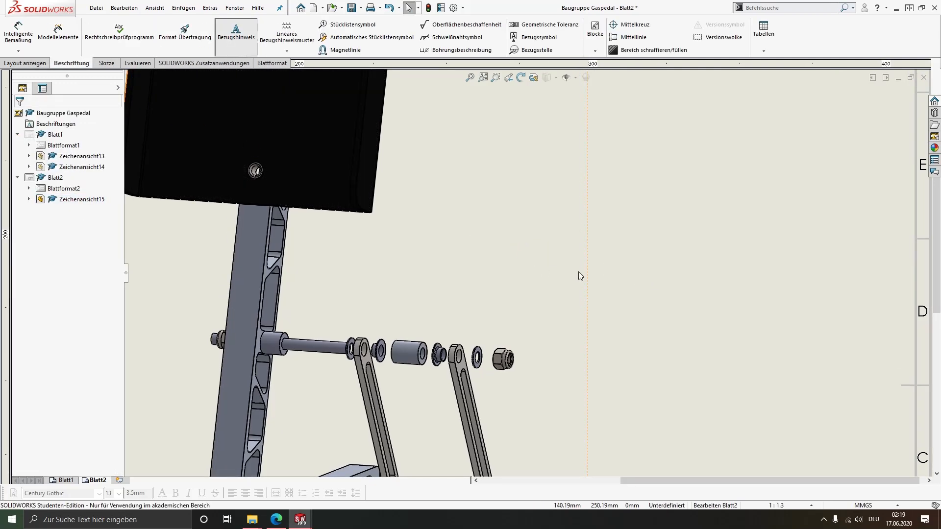
pyautogui.click(236, 31)
pyautogui.click(524, 308)
pyautogui.click(522, 275)
# - Label the outer push rod "Druckstange Gaspedal" and the adjacent plain bearing "Gleitlager GFM", stacking the notes above the existing ones
pyautogui.click(458, 343)
pyautogui.click(521, 256)
pyautogui.write('Druckstange Gaspedal')
pyautogui.click(439, 340)
pyautogui.click(522, 229)
pyautogui.write('Gleitlager GFM')
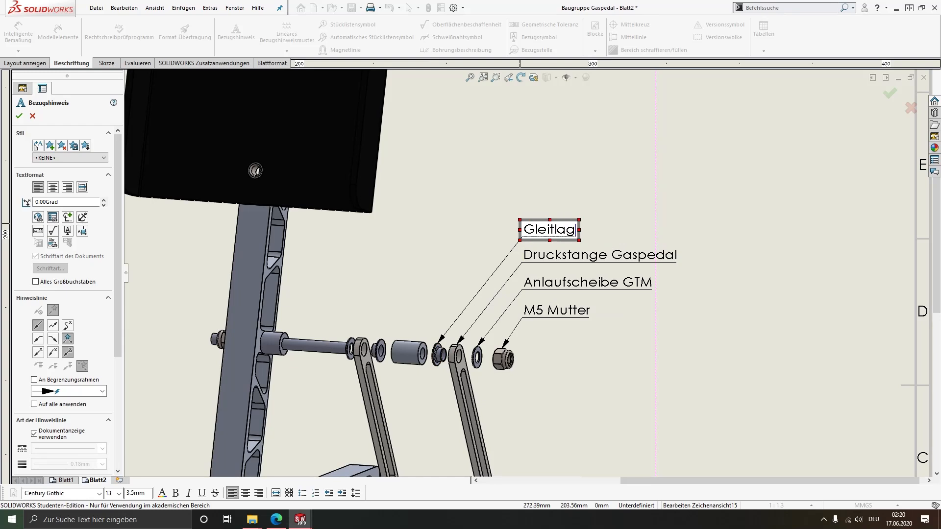
# - Label the upper row's spacer sleeve "Hülse Stange Gaspedalbetätigung" and the inner plain bearing "Gleitlager GFM"
pyautogui.click(416, 338)
pyautogui.click(522, 203)
pyautogui.write('Hülse Stange Gaspedalbetätigung')
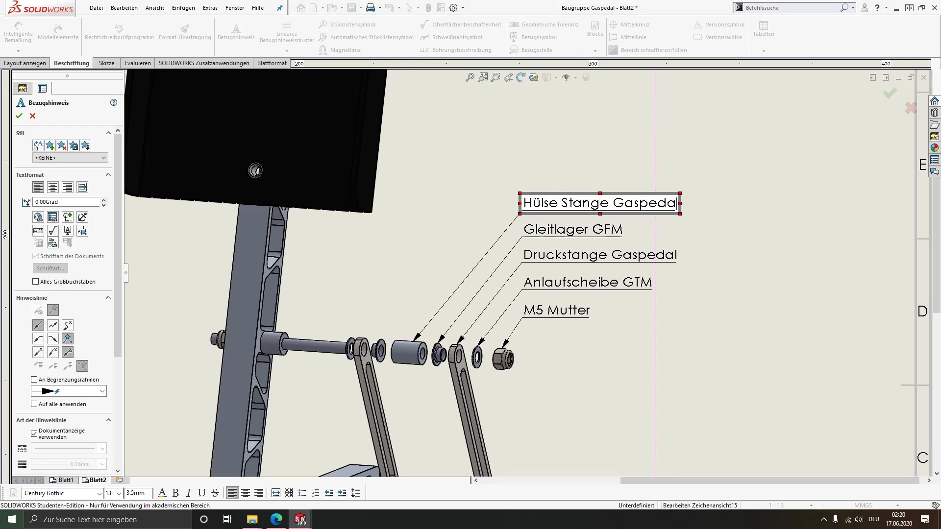
pyautogui.click(384, 338)
pyautogui.click(523, 168)
pyautogui.write('Gleitlager GFM')
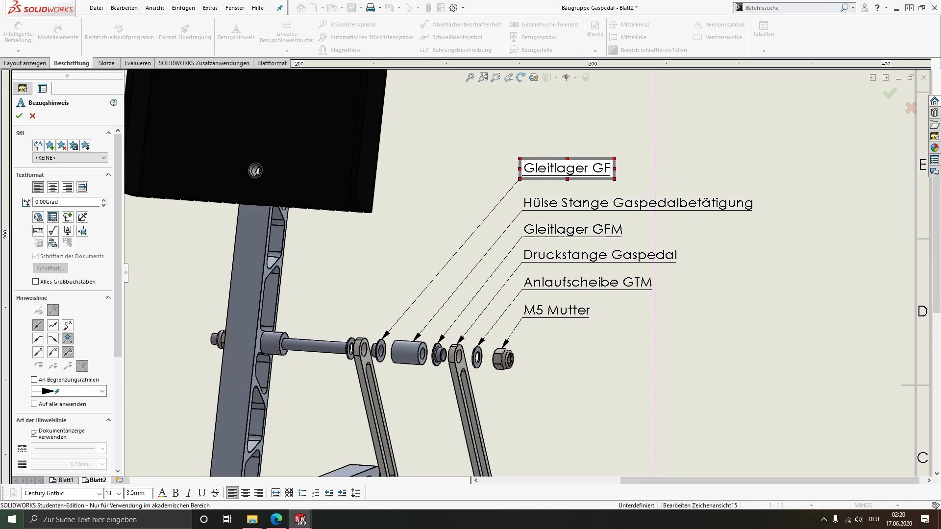
# - Label the inner push rod "Druckstange Gaspedal" and the washer behind it "Anlaufscheibe GTM", continuing the note column upwards
pyautogui.click(365, 338)
pyautogui.click(523, 142)
pyautogui.write('Druckstange Gaspedal')
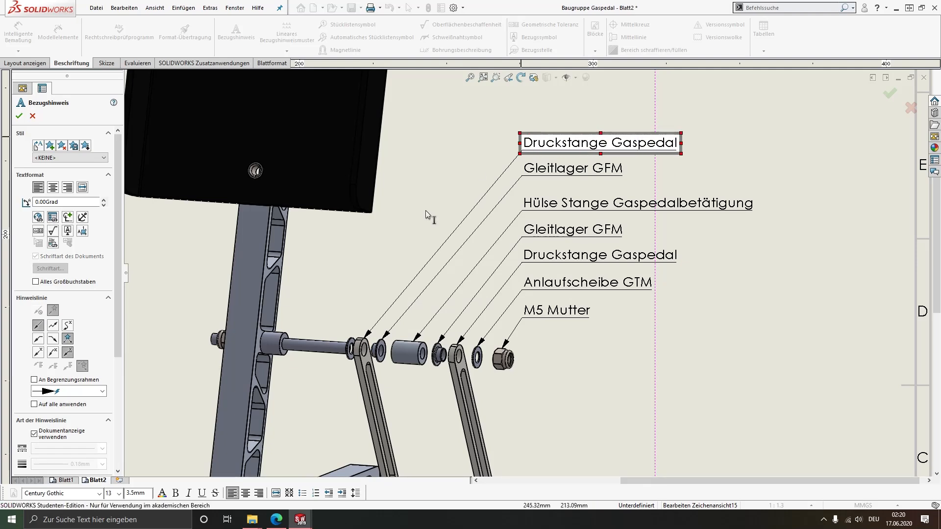
pyautogui.click(353, 337)
pyautogui.click(522, 121)
pyautogui.write('Anlaufscheibe GTM')
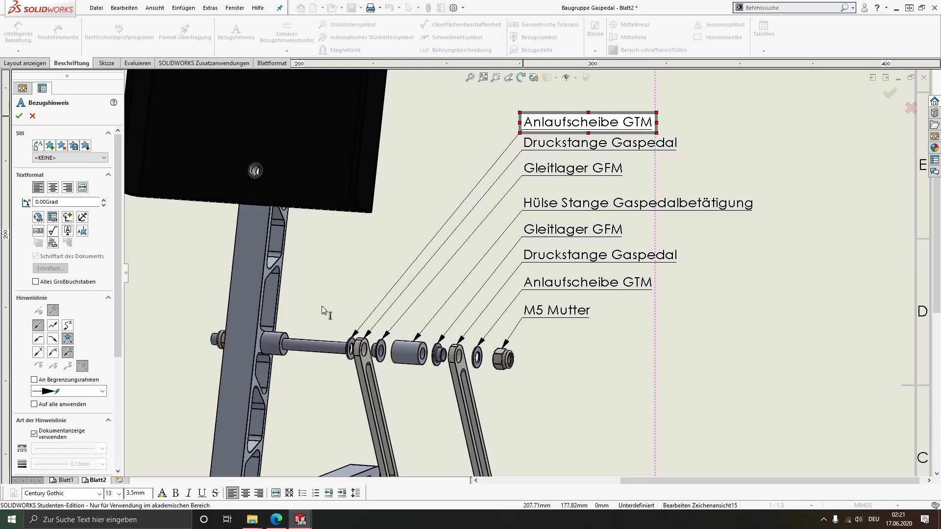
# - Label the upper actuating rod "Stange Gaspedalbetätigung" at the head of the note column
pyautogui.click(319, 338)
pyautogui.scroll(2, 522, 98)
pyautogui.click(524, 147)
pyautogui.write('Stange Gaspedalbetätigung')
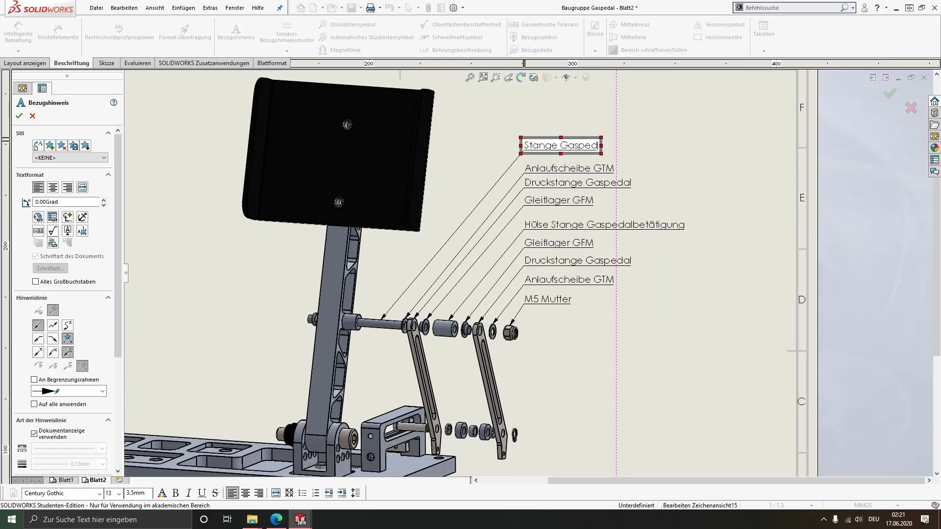
# - Label the nut on the opposite side of the pedal arm "M5 Mutter" and move the note closer to the arm
pyautogui.moveTo(345, 309); pyautogui.dragTo(439, 264, button='middle')
pyautogui.click(410, 275)
pyautogui.click(288, 249)
pyautogui.write('M5 Mutter')
pyautogui.press('Escape')
pyautogui.moveTo(327, 257); pyautogui.dragTo(353, 257)
# - Label the lower row's retaining ring "Sicherungsring 5x0.6" and the spacer behind the outer push rod "Distanzhülse Lager"
pyautogui.scroll(1, 534, 267)
pyautogui.scroll(-3, 605, 377)
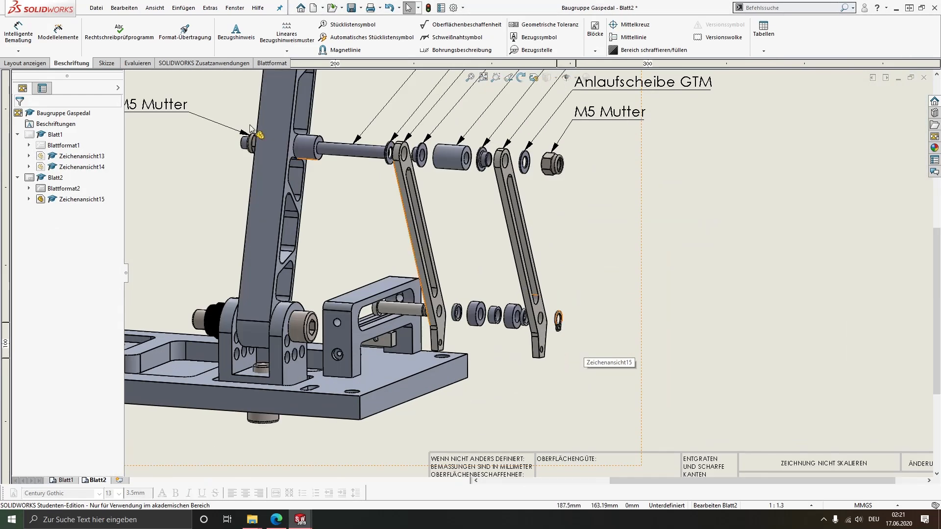
pyautogui.click(236, 32)
pyautogui.click(561, 327)
pyautogui.click(579, 330)
pyautogui.write('Sicherungsring 5x0.6')
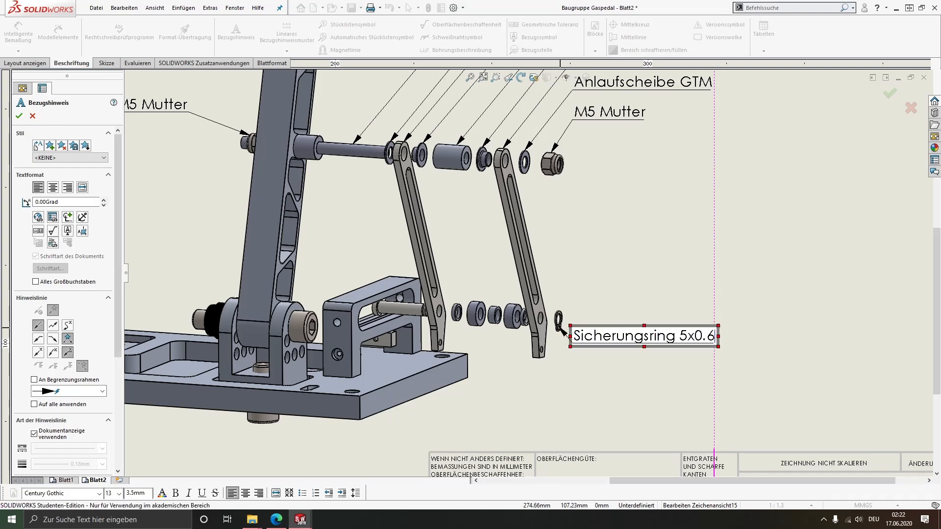
pyautogui.click(548, 340)
pyautogui.click(526, 324)
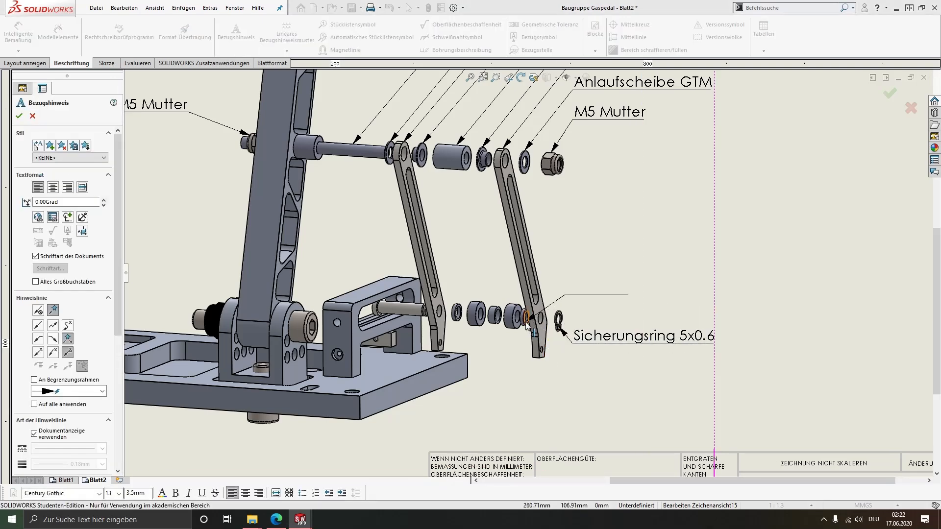
pyautogui.write('Distanzhülse Lager')
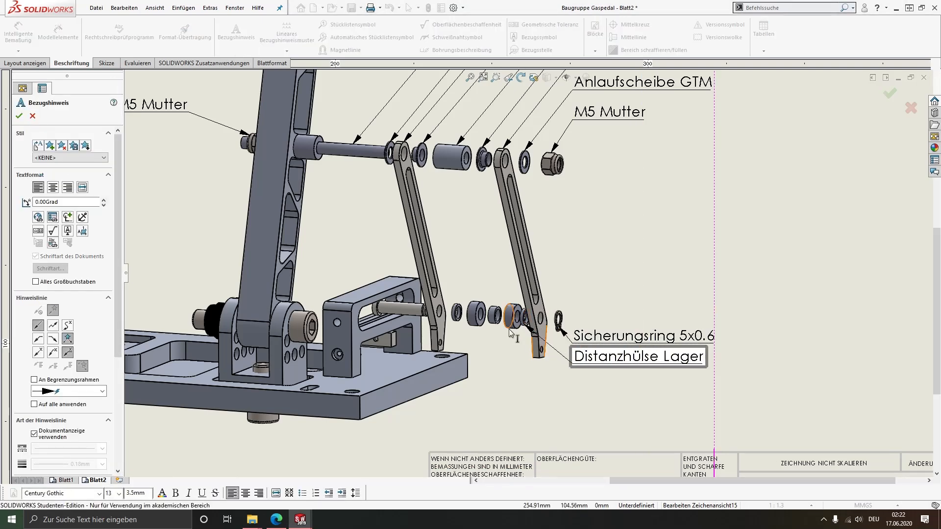
# - Label the lower row's outer bearing "Lager Druckstange" and the middle spacer "Distanzhülse Lager Mitte", placing the notes below the previous ones
pyautogui.click(534, 345)
pyautogui.click(516, 332)
pyautogui.click(574, 377)
pyautogui.write('Lager Druckstange')
pyautogui.click(512, 344)
pyautogui.click(494, 324)
pyautogui.click(575, 397)
pyautogui.write('Distanzhülse Lager Mitte')
pyautogui.click(548, 383)
pyautogui.press('Escape')
# - Label the lower row's inner bearing "Lager Druckstange" and the innermost spacer "Distanzhülse Lager"
pyautogui.click(236, 41)
pyautogui.click(476, 326)
pyautogui.click(574, 415)
pyautogui.write('Lager Druckstange')
pyautogui.click(518, 377)
pyautogui.click(457, 321)
pyautogui.click(574, 434)
pyautogui.write('Distanzhülse Lager')
# - Label the pedal arm's pivot screw "M8x45" and its nut "M8 Mutter", with both notes beside the arm above the base plate
pyautogui.moveTo(474, 383); pyautogui.dragTo(638, 386, button='middle')
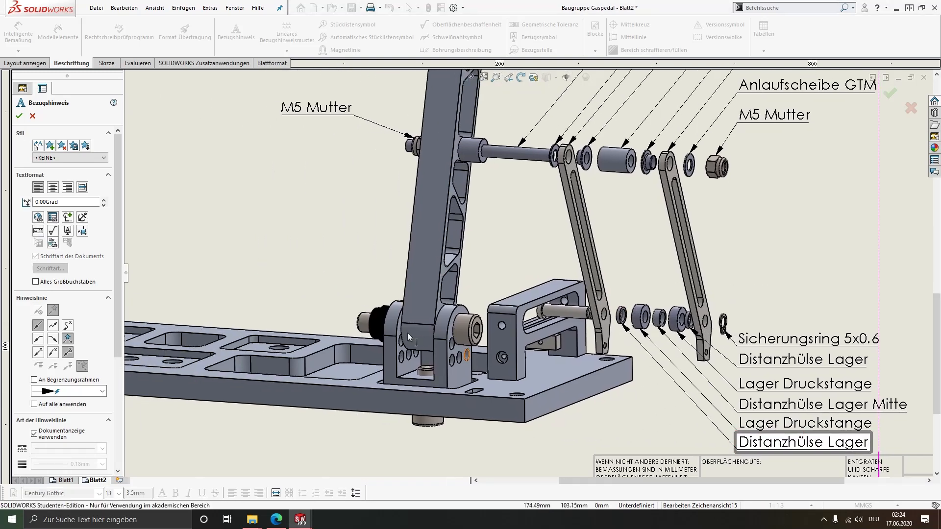
pyautogui.click(462, 321)
pyautogui.click(462, 320)
pyautogui.click(240, 208)
pyautogui.write('M8x45')
pyautogui.click(370, 317)
pyautogui.click(241, 256)
pyautogui.write('M8 Mutter')
# - Label the lower bearing axle "Achse Kugellager" and align the note beneath the base plate, beside the title block
pyautogui.moveTo(567, 319); pyautogui.dragTo(563, 271, button='middle')
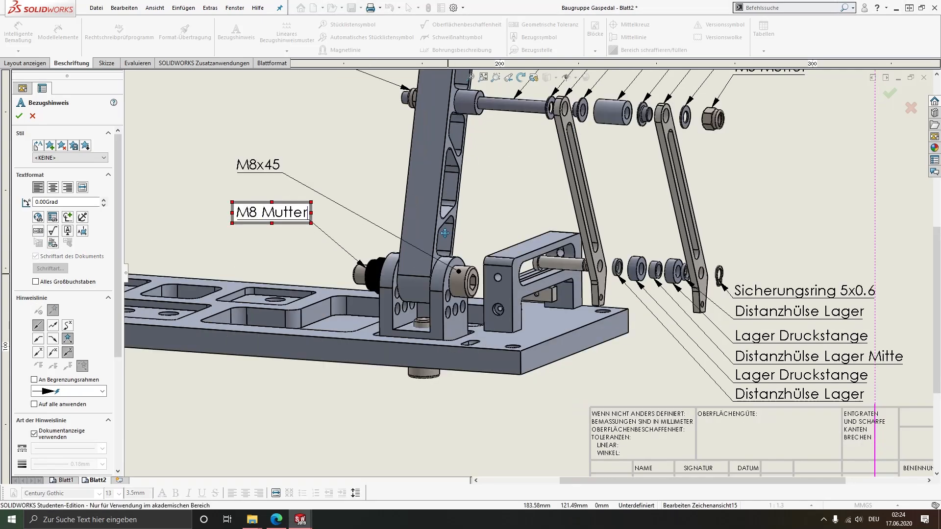
pyautogui.click(564, 272)
pyautogui.click(574, 271)
pyautogui.click(435, 406)
pyautogui.write('Achse Kugellager')
pyautogui.click(475, 427)
pyautogui.press('Escape')
pyautogui.moveTo(486, 417); pyautogui.dragTo(453, 417)
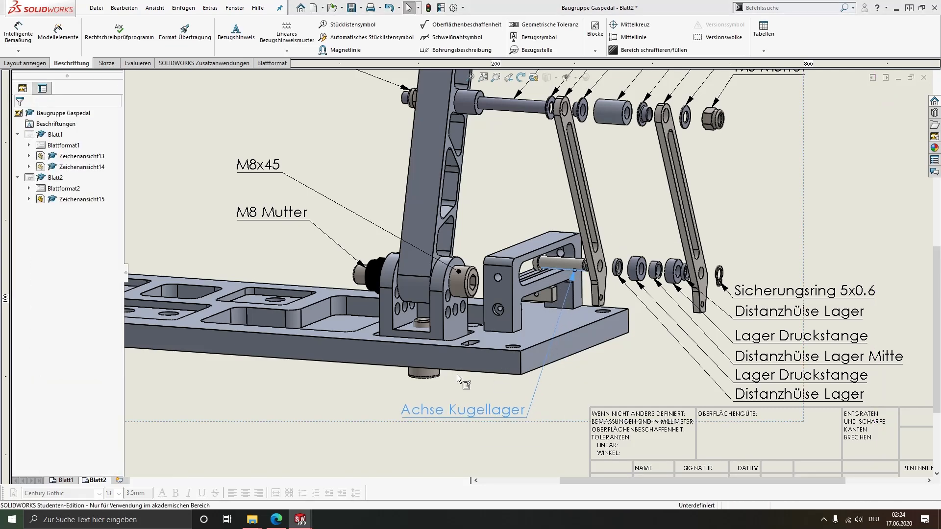
pyautogui.press('Escape')
# - Switch to the Baugruppe Gaspedal assembly model and show its Explodierte Ansicht1 in the exploded state
pyautogui.scroll(-2, 547, 297)
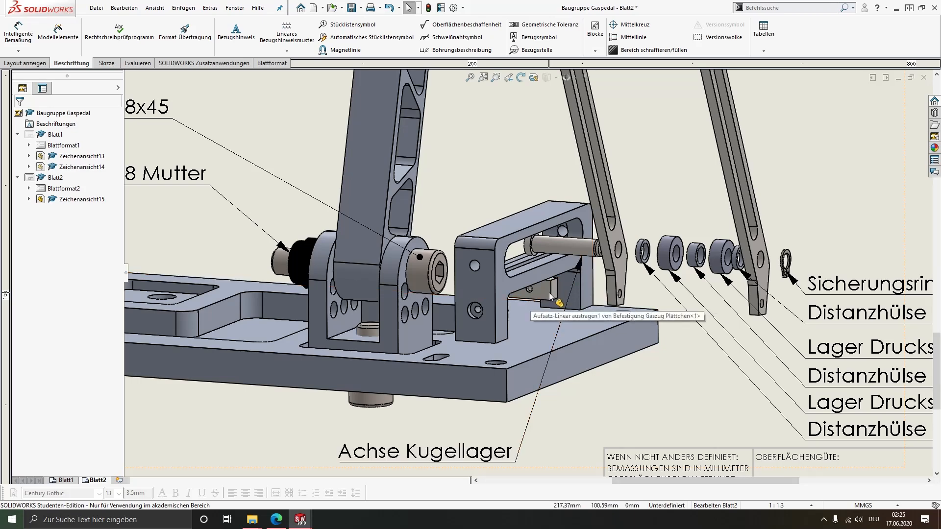
pyautogui.scroll(-2, 550, 296)
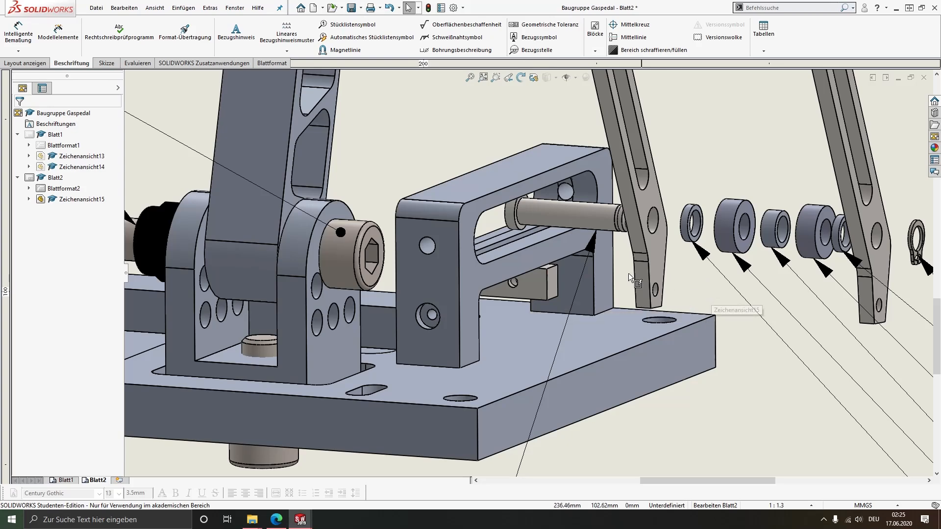
pyautogui.scroll(2, 707, 314)
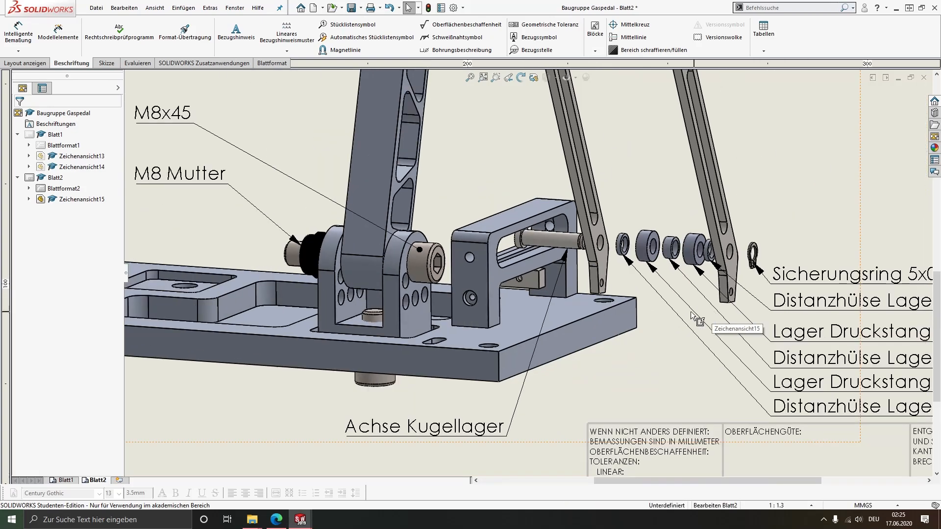
pyautogui.click(611, 369)
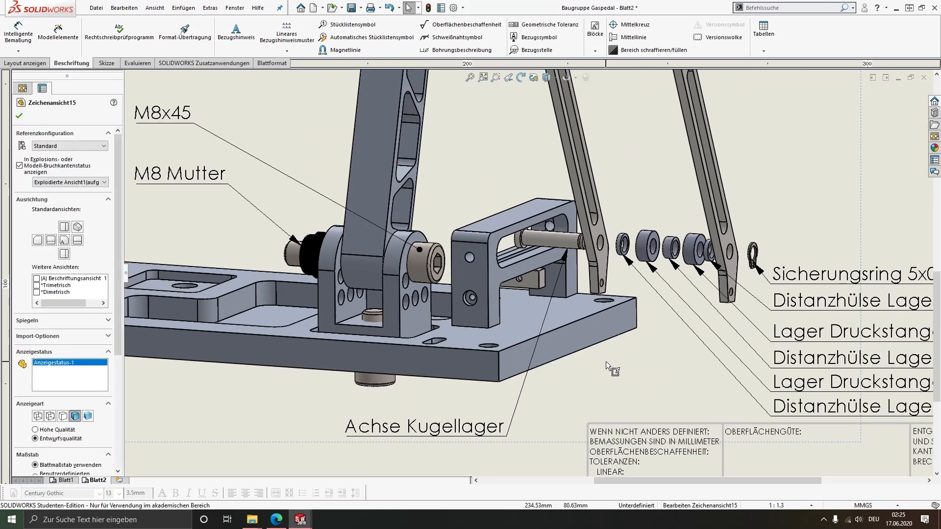
pyautogui.hotkey('ctrl', 'Tab')
pyautogui.click(442, 235)
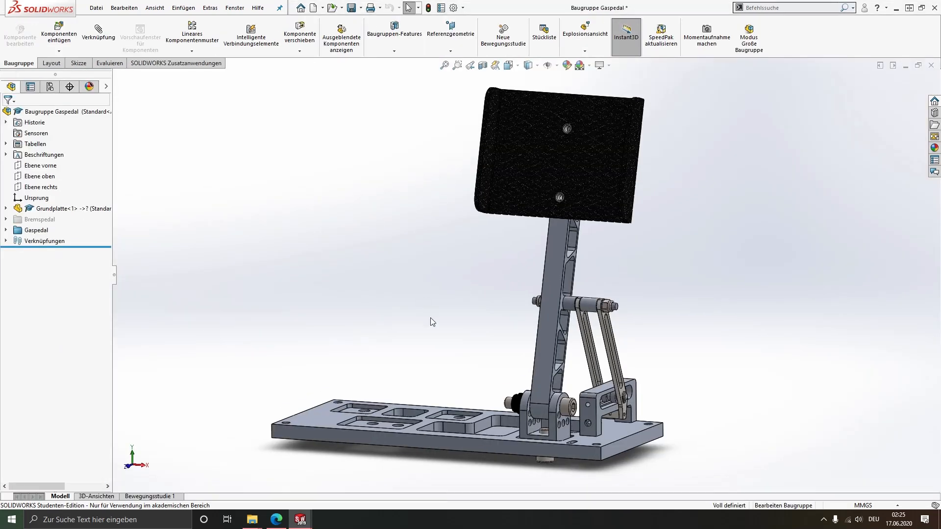
pyautogui.click(49, 86)
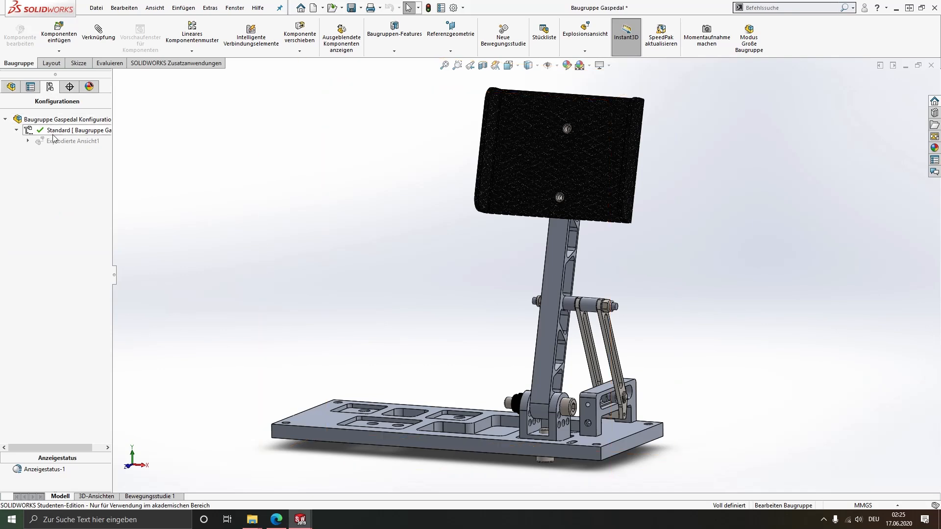
pyautogui.rightClick(52, 144)
pyautogui.click(64, 150)
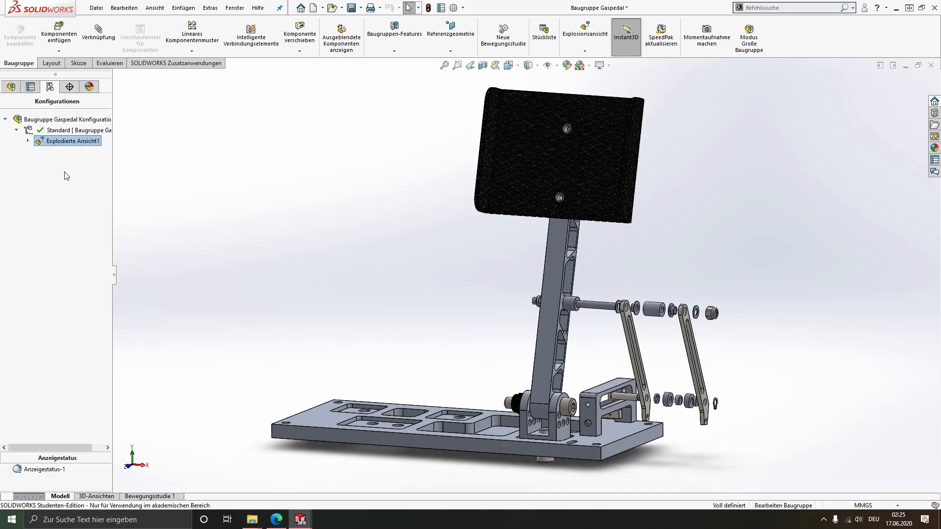
# - Edit Explodierte Ansicht1 and add an explosion step moving the Befestigung Gaszug Plättchen about 49 mm outwards along X
pyautogui.rightClick(55, 146)
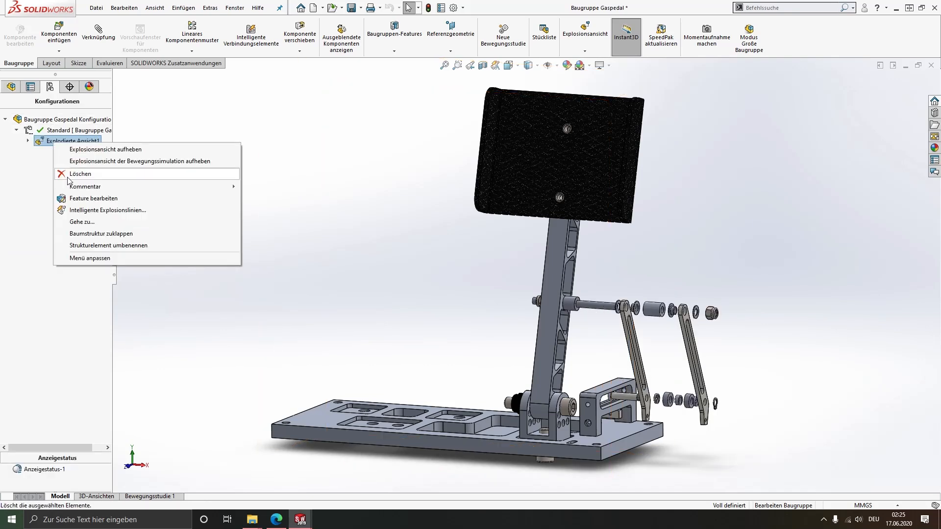
pyautogui.click(80, 199)
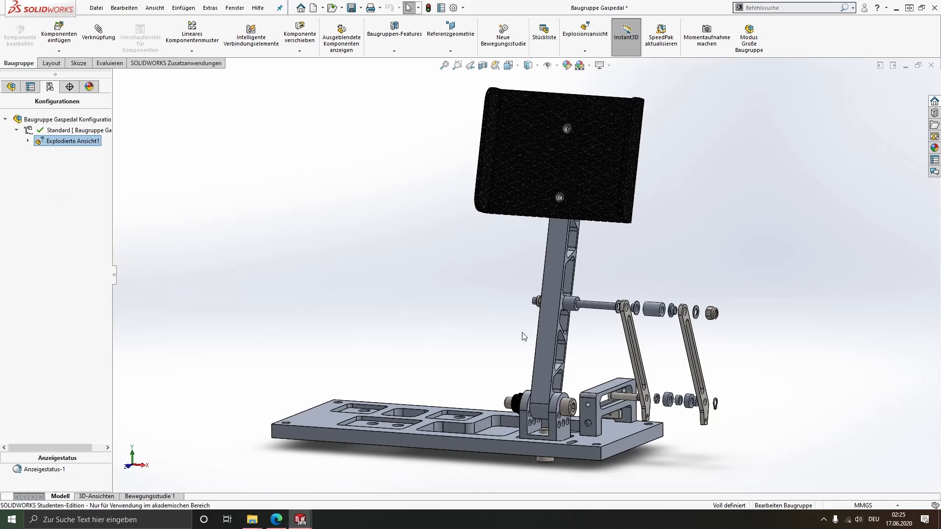
pyautogui.scroll(2, 743, 426)
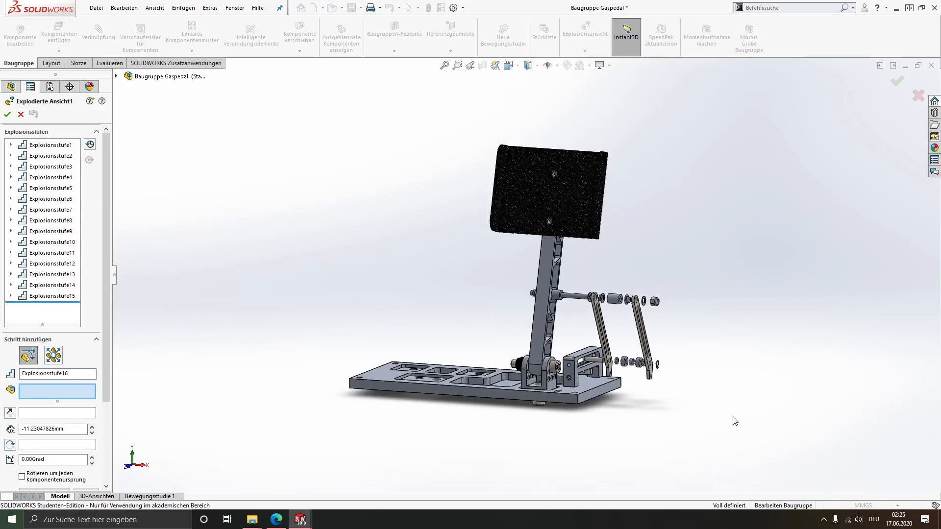
pyautogui.scroll(-5, 625, 381)
pyautogui.scroll(-2, 463, 327)
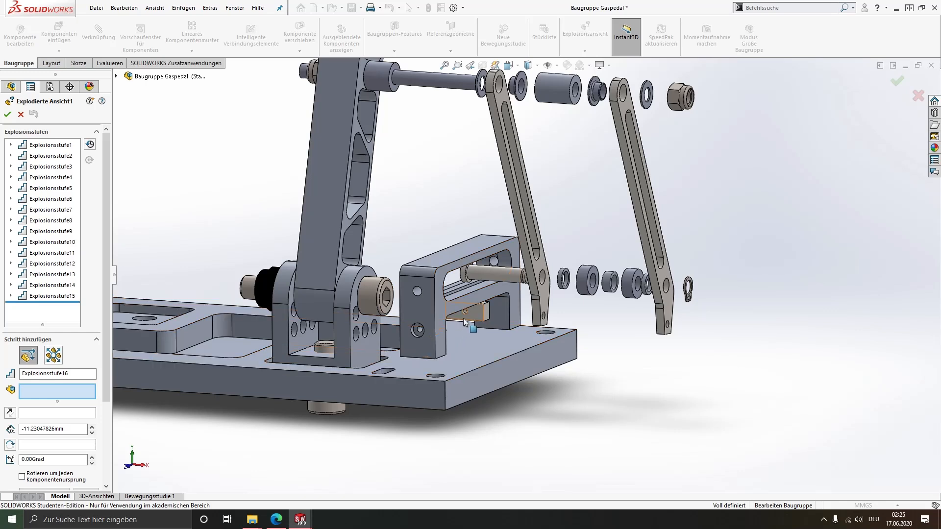
pyautogui.click(472, 315)
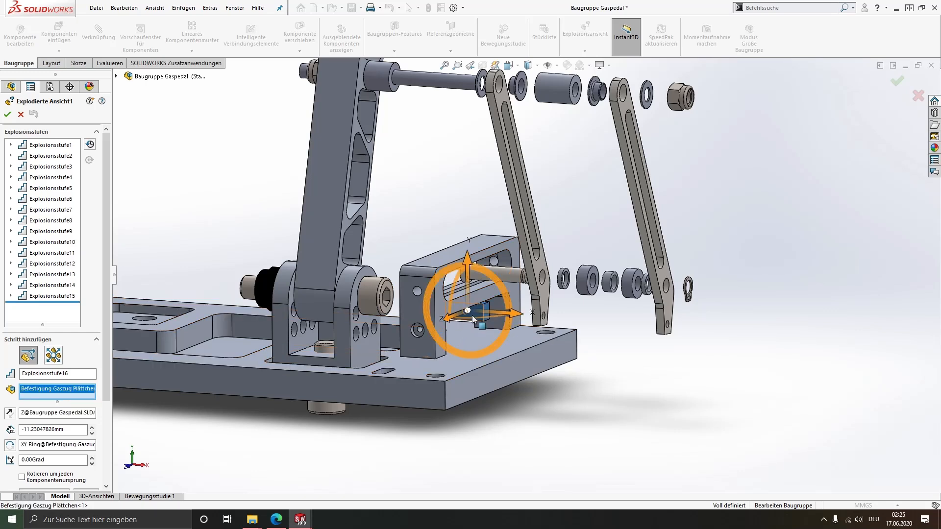
pyautogui.moveTo(498, 312); pyautogui.dragTo(646, 334)
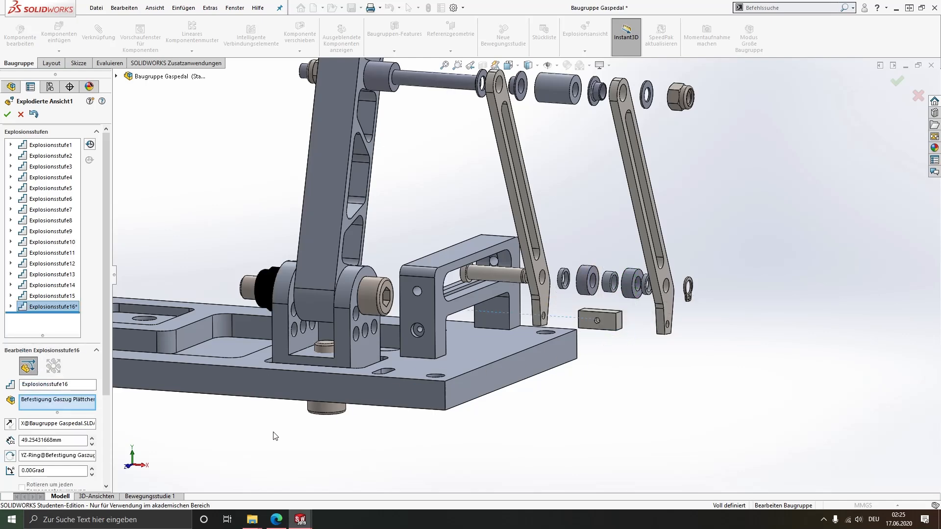
# - Finish the explosion step for the Befestigung Gaszug Plättchen, accept the exploded view edit and return to the drawing
pyautogui.scroll(-3, 49, 388)
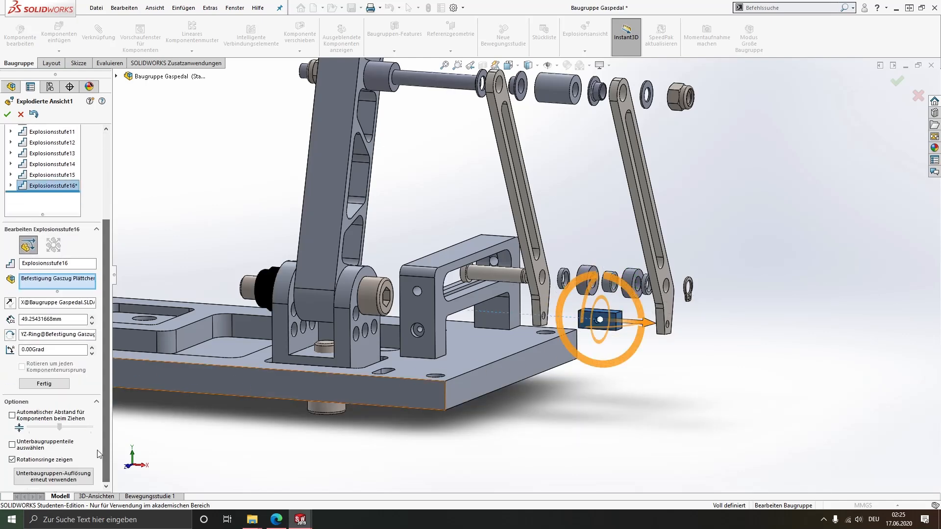
pyautogui.click(44, 383)
pyautogui.click(6, 114)
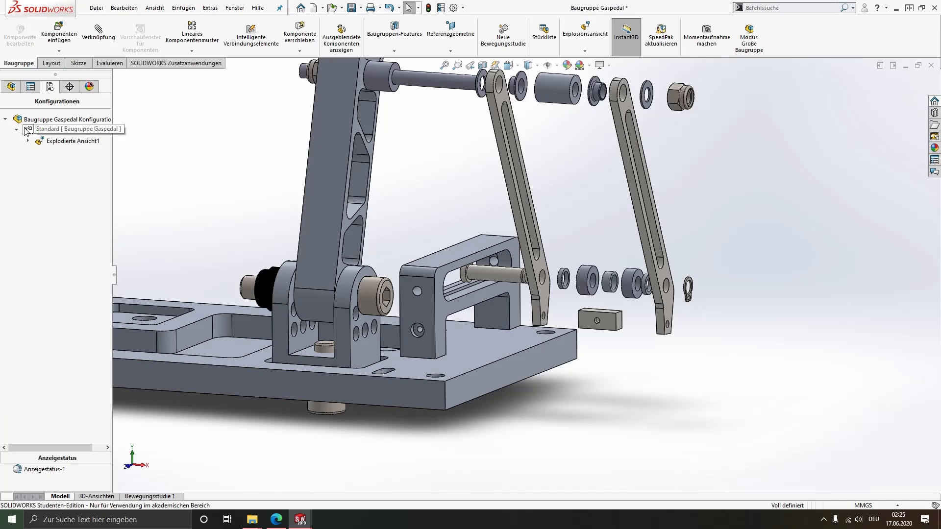
pyautogui.click(5, 119)
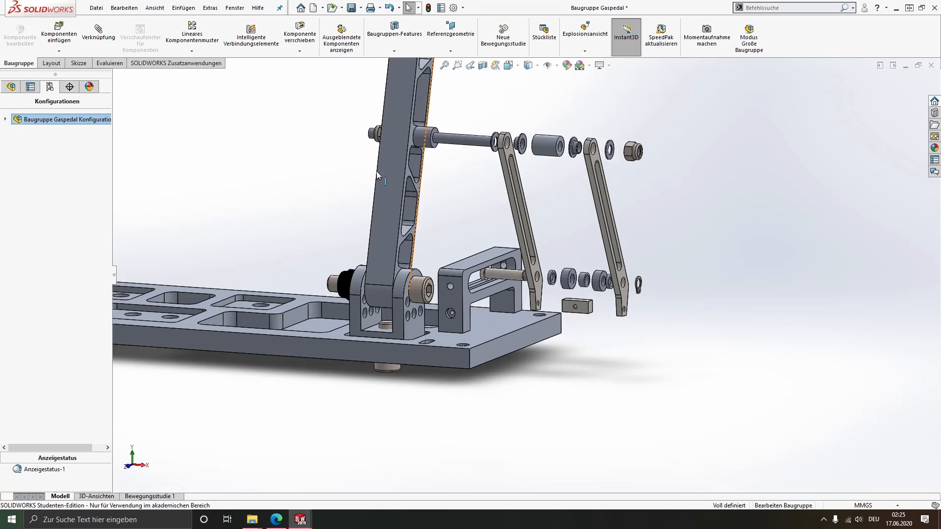
pyautogui.hotkey('ctrl', 'Tab')
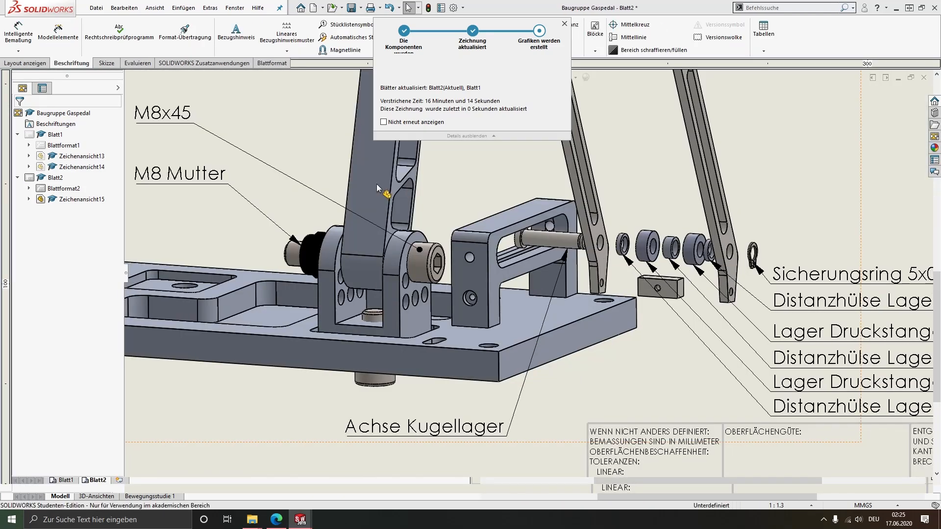
# - Label the small cable attachment block "Befestigung Gaszug Plättchen", placing the note below the "Achse Kugellager" label
pyautogui.scroll(3, 454, 282)
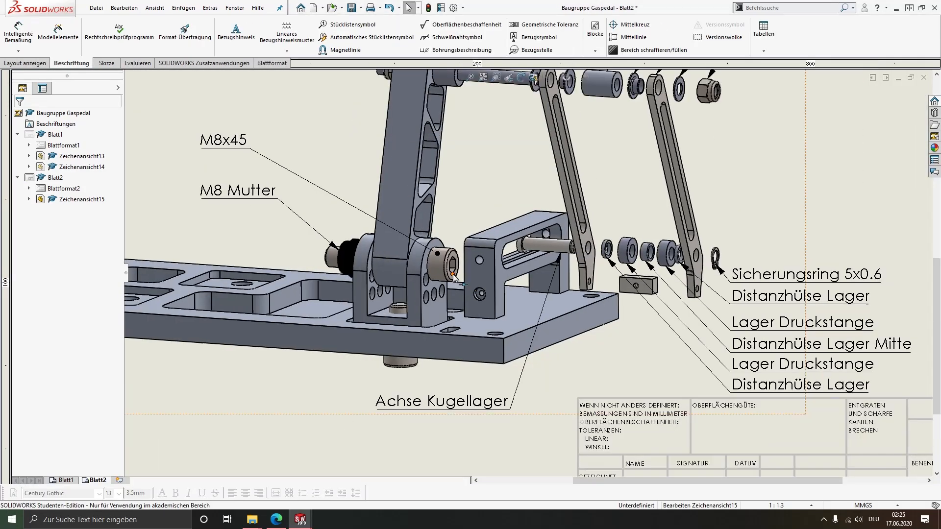
pyautogui.scroll(-1, 492, 322)
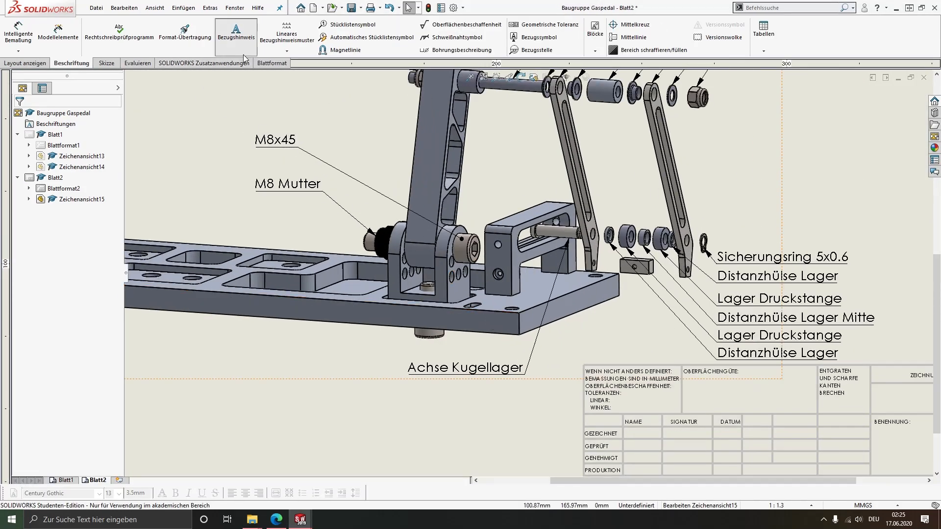
pyautogui.click(632, 274)
pyautogui.click(483, 389)
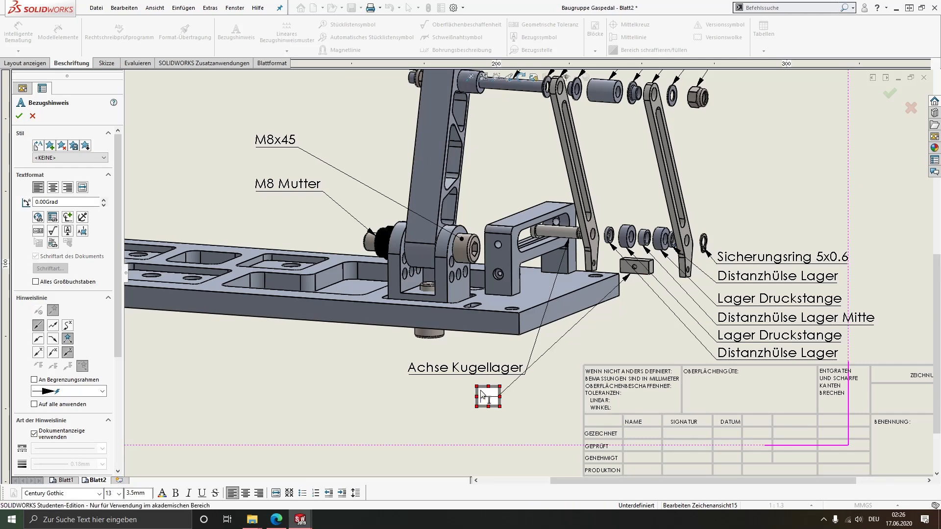
pyautogui.press('Escape')
pyautogui.press('f')
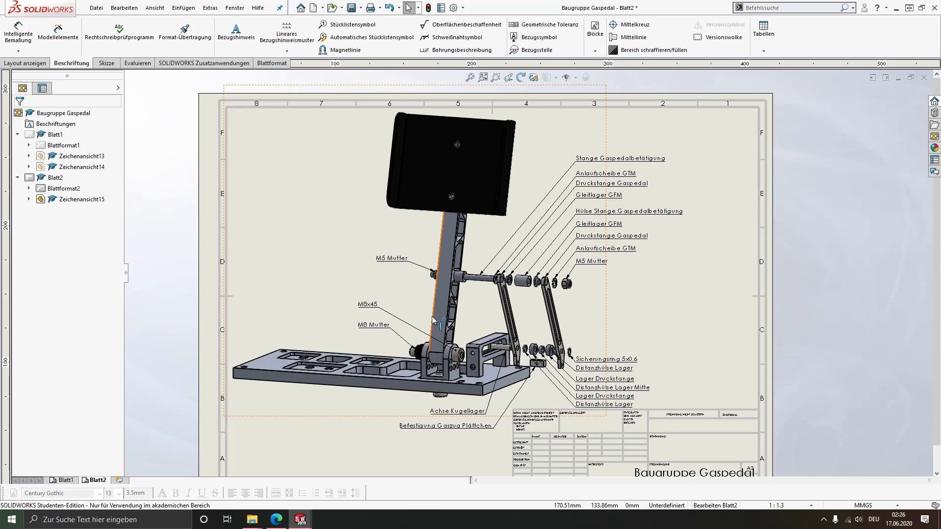
# - Add a third, empty A3 sheet to the drawing after Blatt2
pyautogui.scroll(-2, 485, 282)
pyautogui.scroll(2, 477, 298)
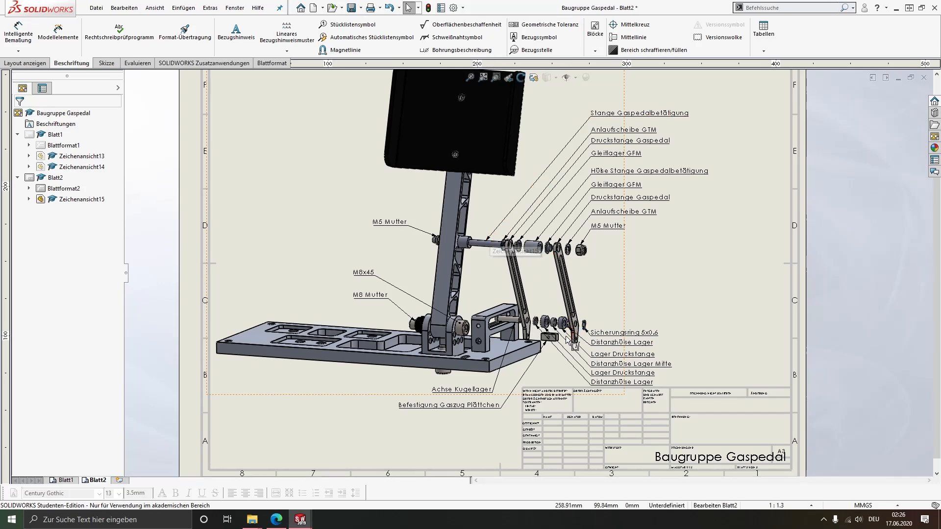
pyautogui.scroll(1, 567, 339)
pyautogui.scroll(1, 580, 260)
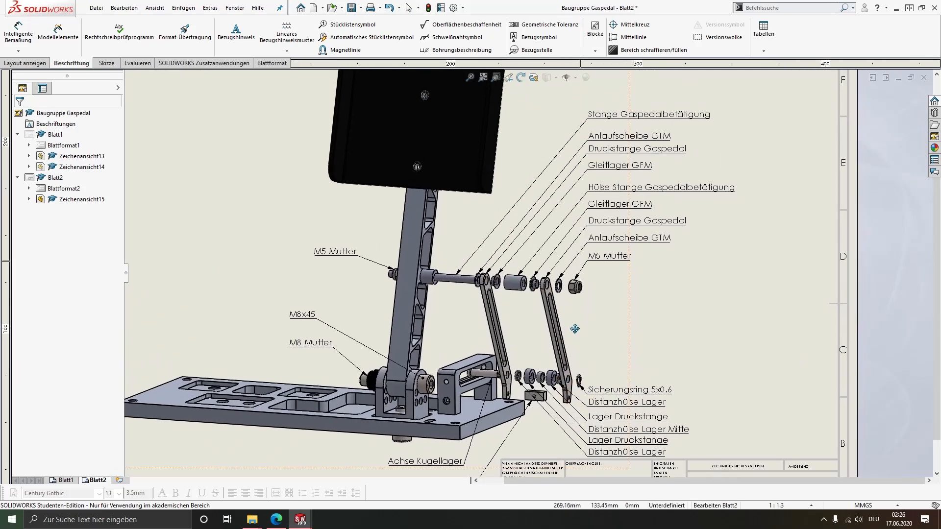
pyautogui.scroll(-3, 574, 308)
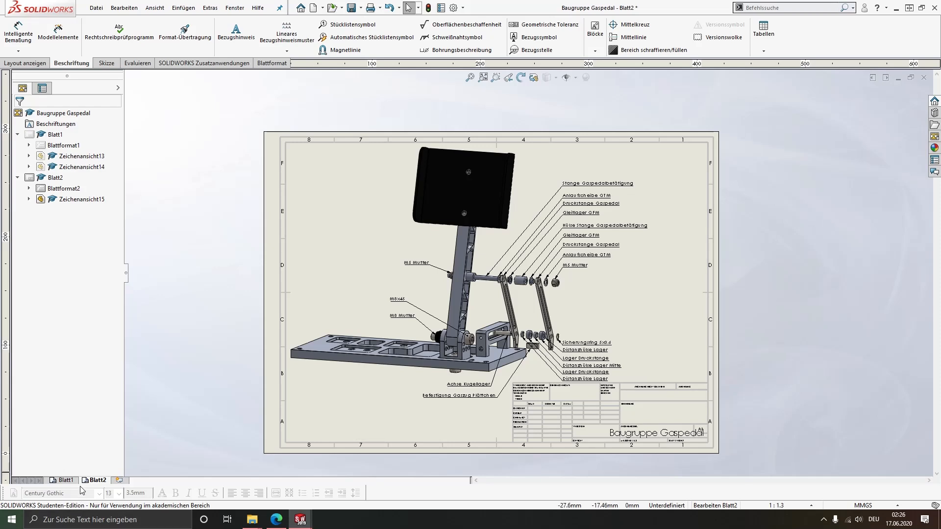
pyautogui.click(119, 480)
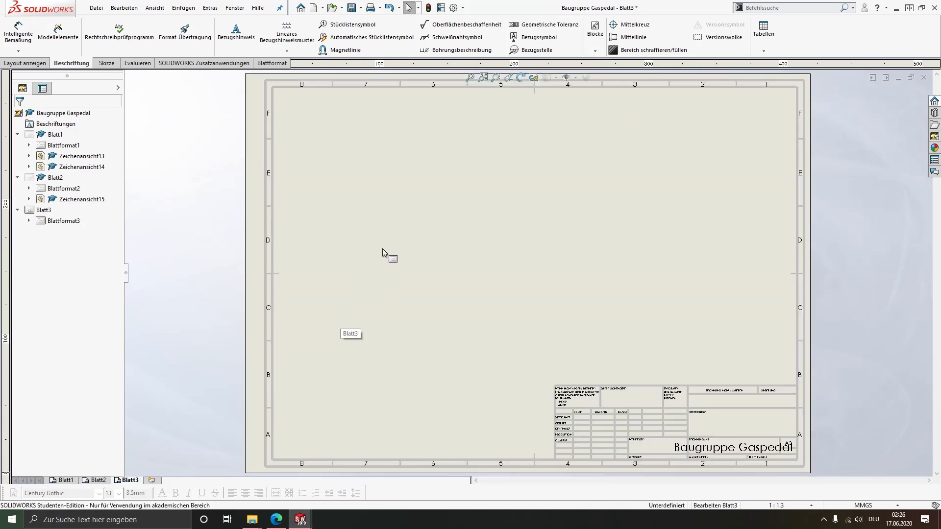
# - Create a top-level parts list (Stückliste) from the exploded view on Blatt2 with the bom-standard template, and place it at the upper centre of Blatt3
pyautogui.click(95, 480)
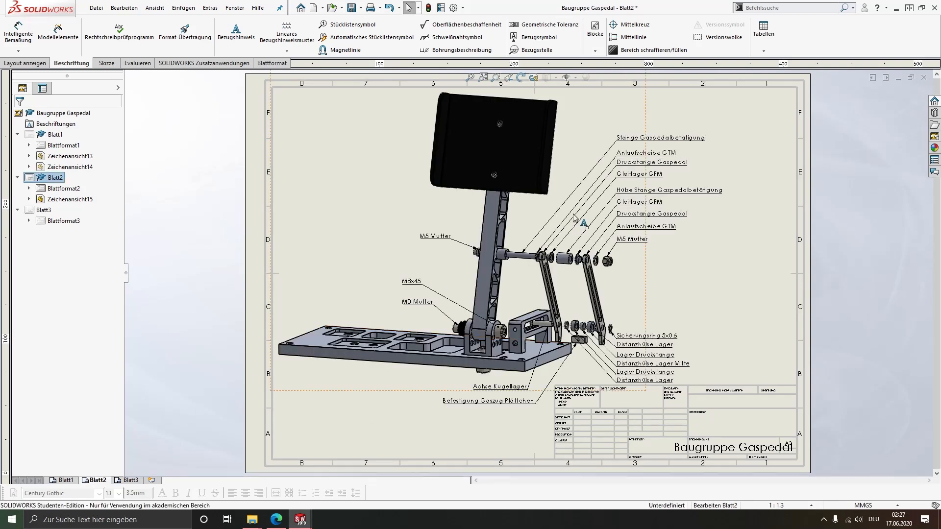
pyautogui.click(763, 51)
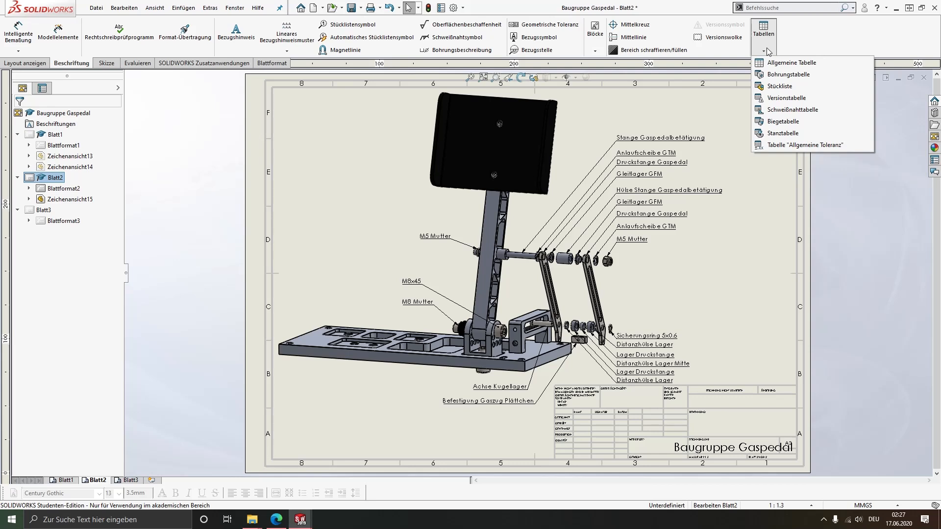
pyautogui.click(767, 88)
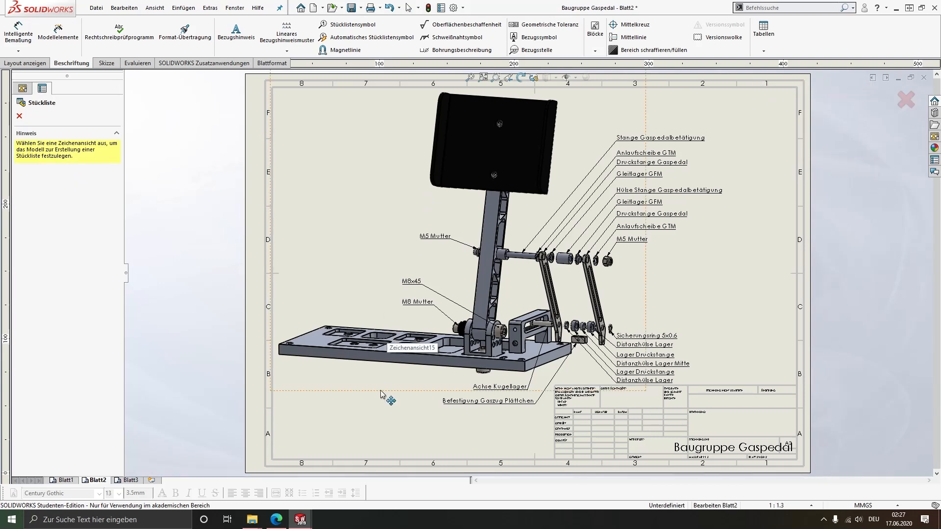
pyautogui.click(356, 415)
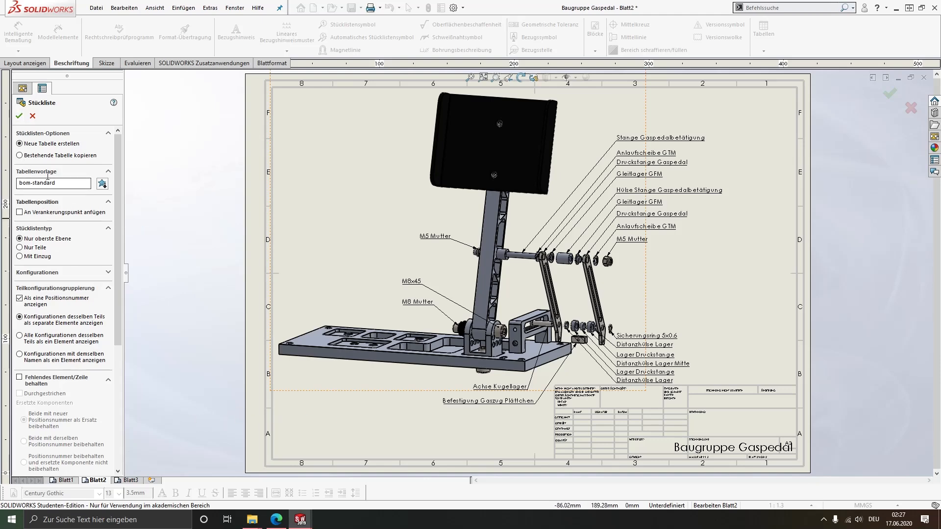
pyautogui.click(20, 116)
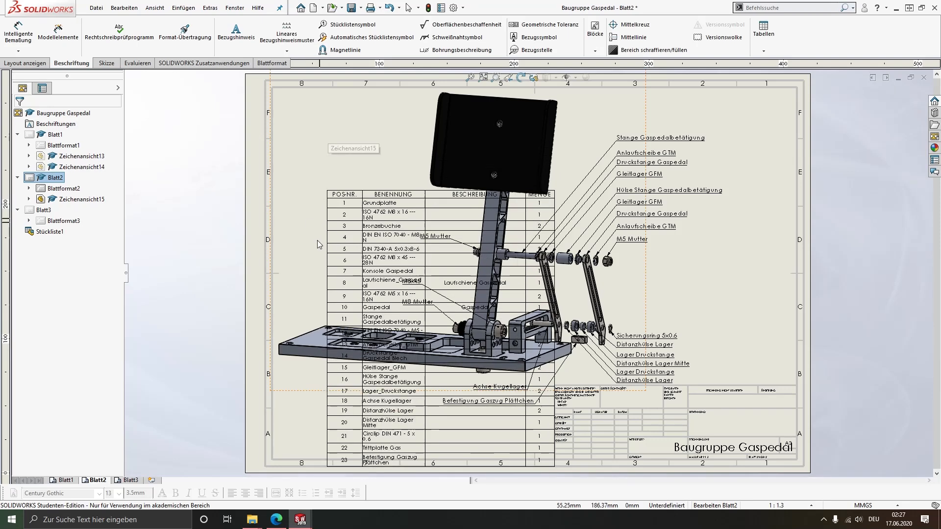
pyautogui.click(125, 481)
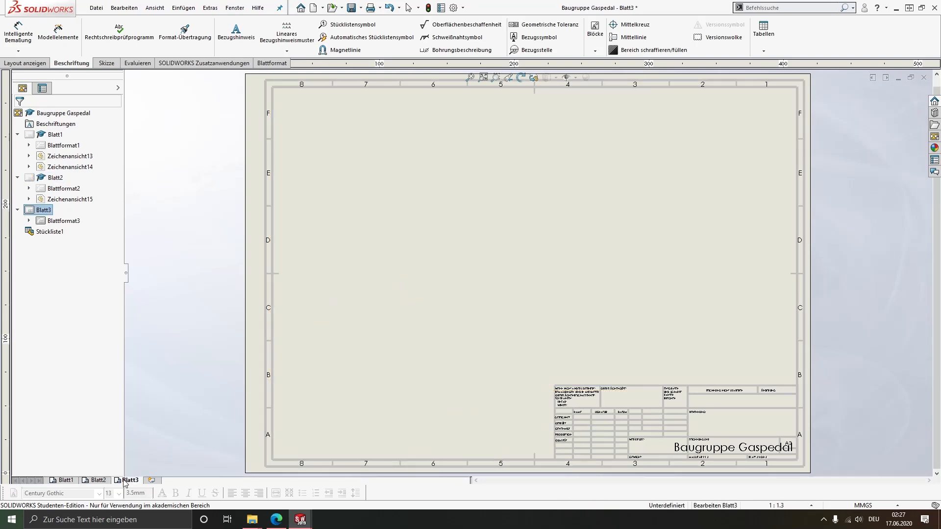
pyautogui.click(413, 101)
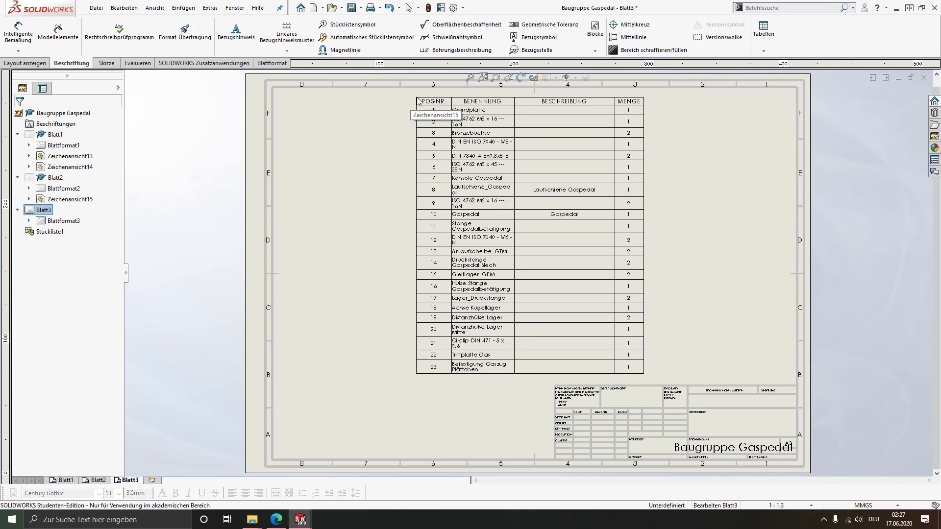
pyautogui.click(416, 88)
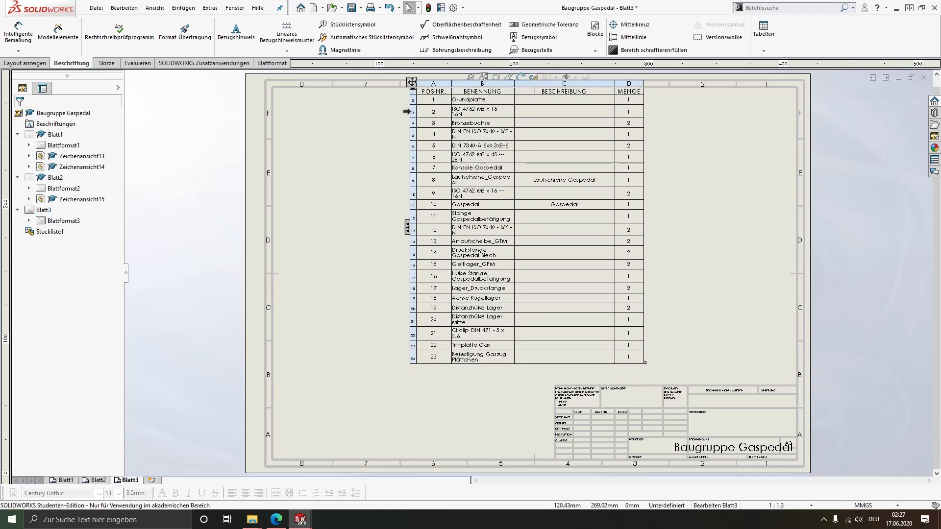
pyautogui.moveTo(409, 89); pyautogui.dragTo(415, 94)
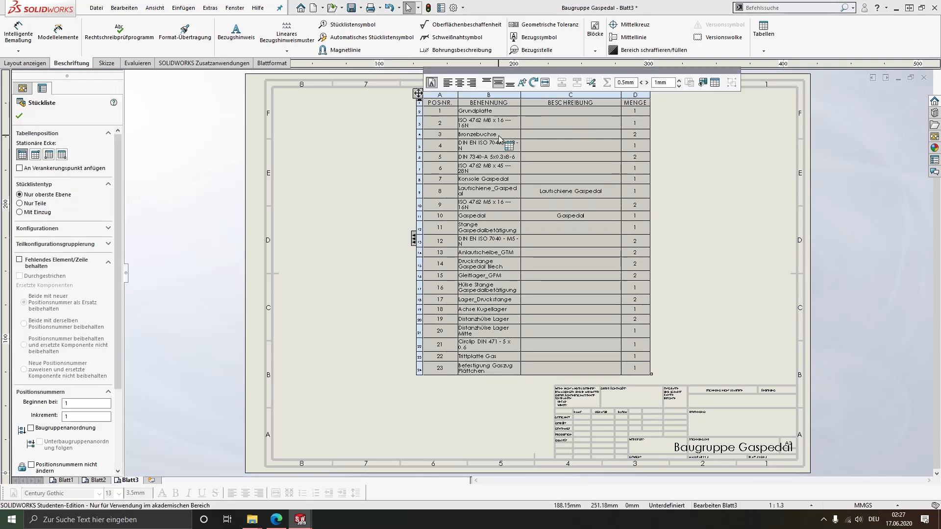
# - Sort the parts list on Blatt3 alphabetically in ascending order by the BENENNUNG column
pyautogui.scroll(-3, 499, 140)
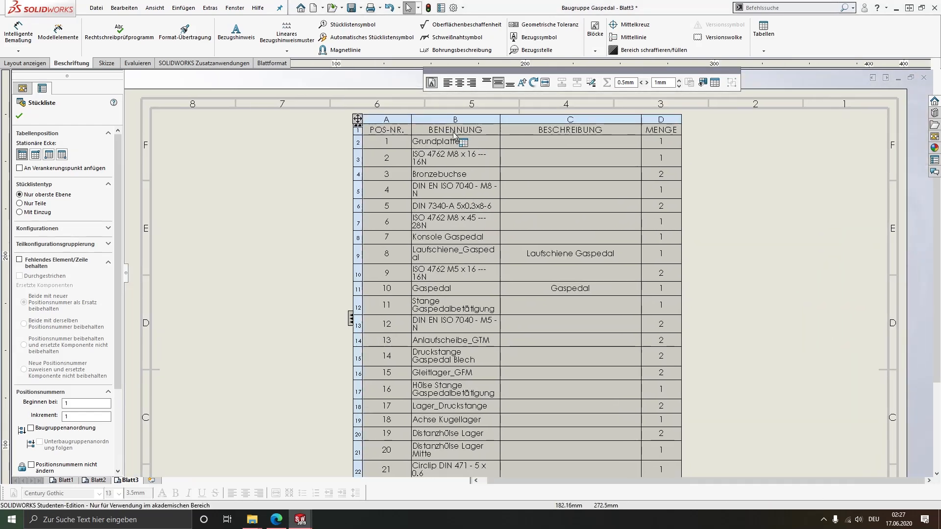
pyautogui.scroll(2, 463, 142)
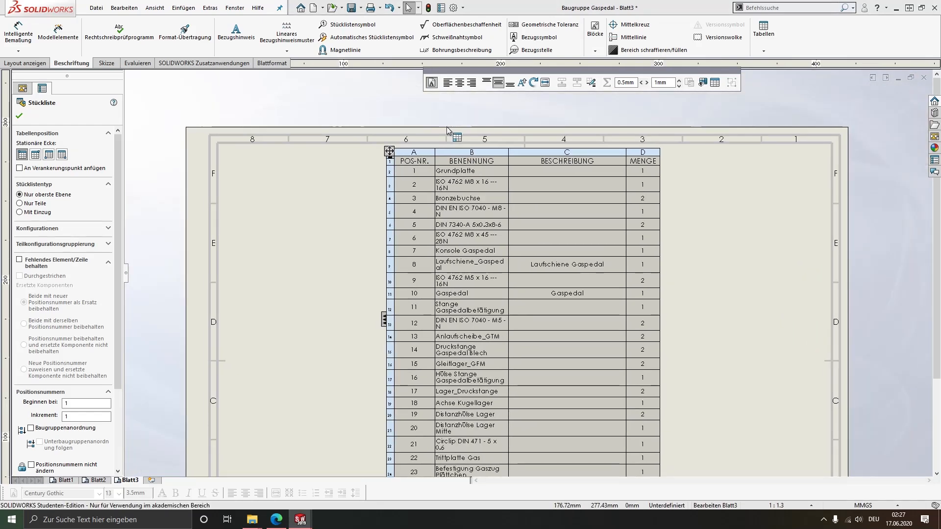
pyautogui.rightClick(454, 152)
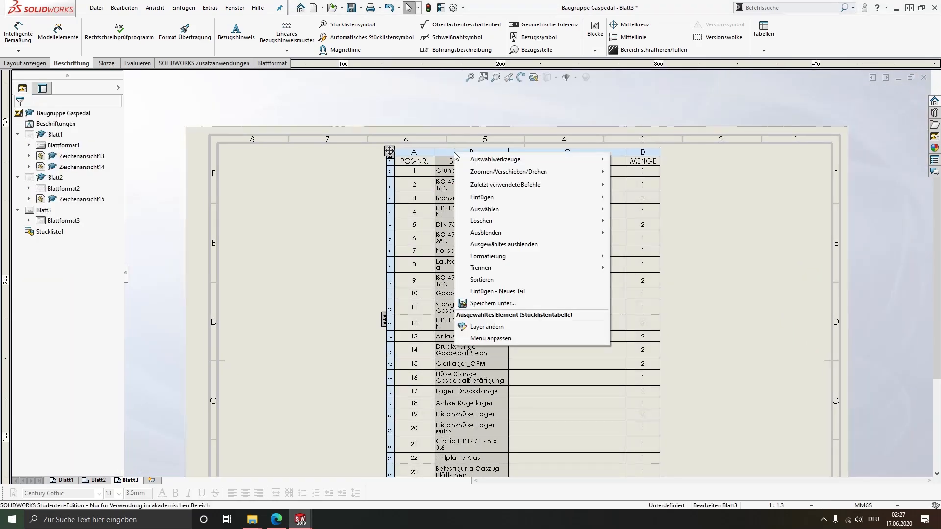
pyautogui.click(511, 282)
pyautogui.click(441, 178)
pyautogui.click(441, 178)
pyautogui.click(444, 391)
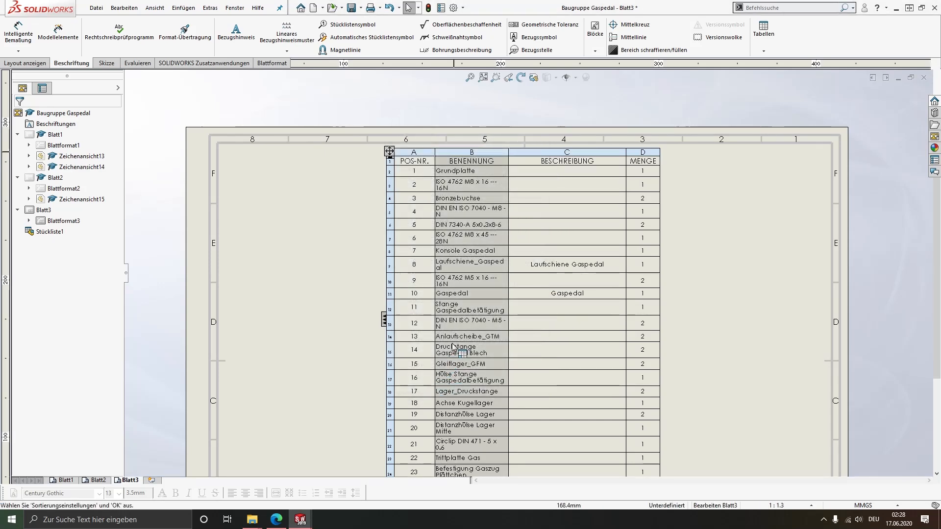
pyautogui.click(735, 288)
pyautogui.scroll(1, 700, 369)
pyautogui.moveTo(726, 378); pyautogui.dragTo(711, 311, button='middle')
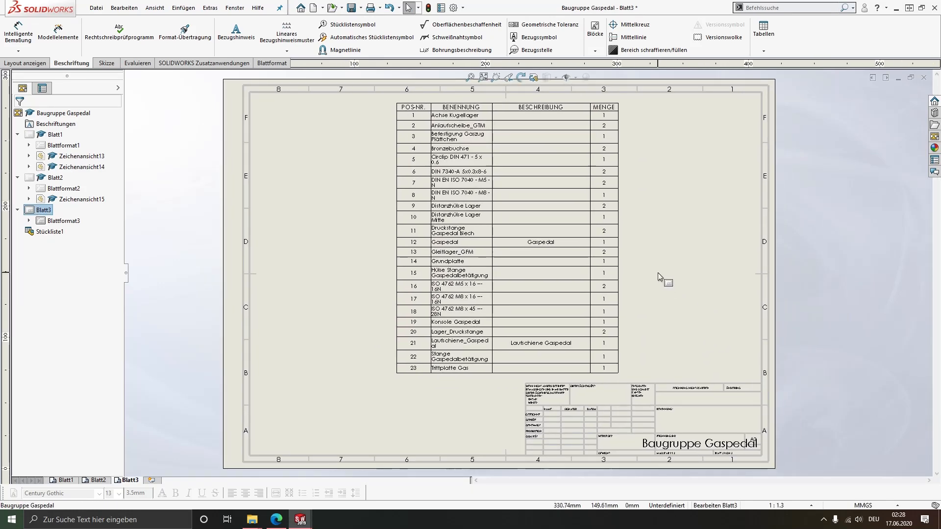
# - Review the labelled views on Blatt1 and the labelled exploded view on Blatt2
pyautogui.click(67, 480)
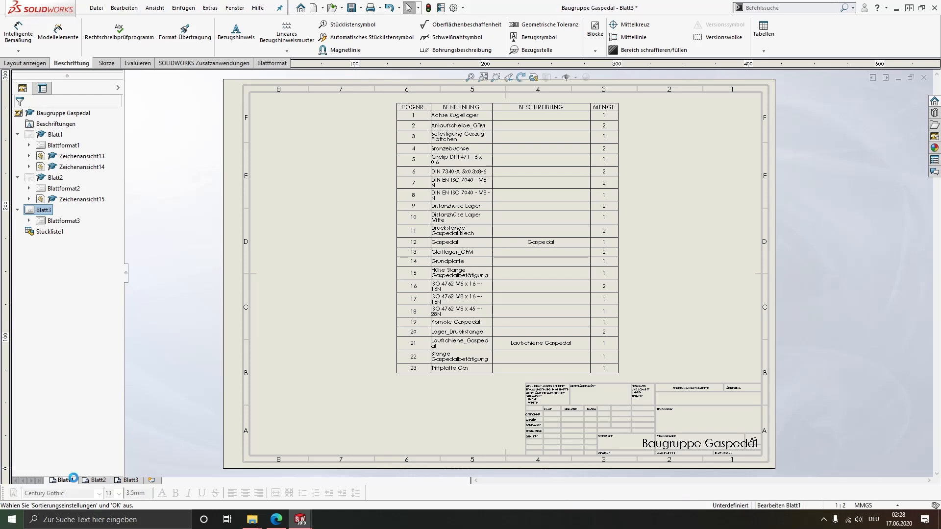
pyautogui.scroll(-3, 465, 315)
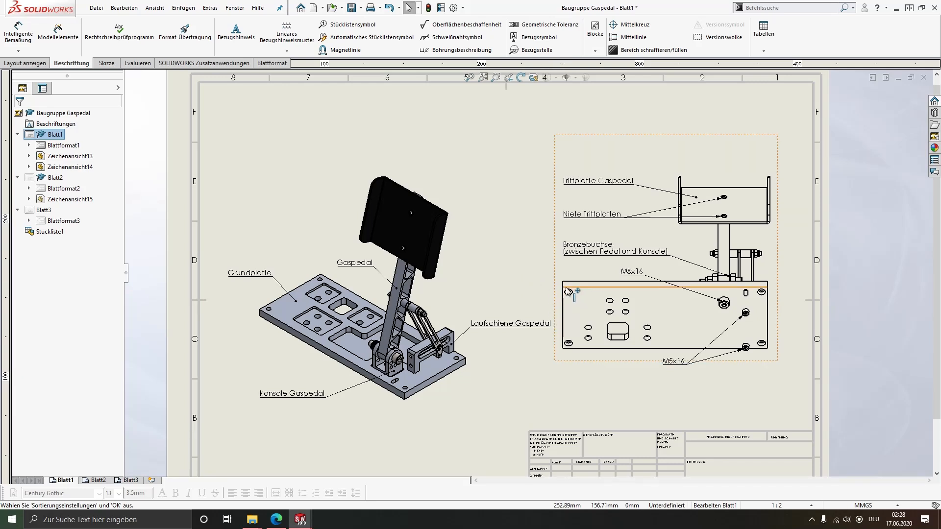
pyautogui.click(97, 480)
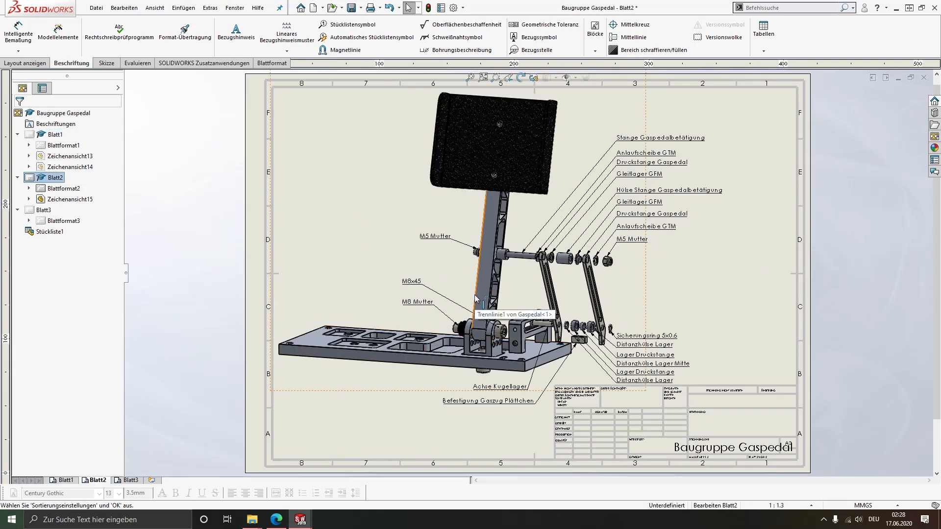